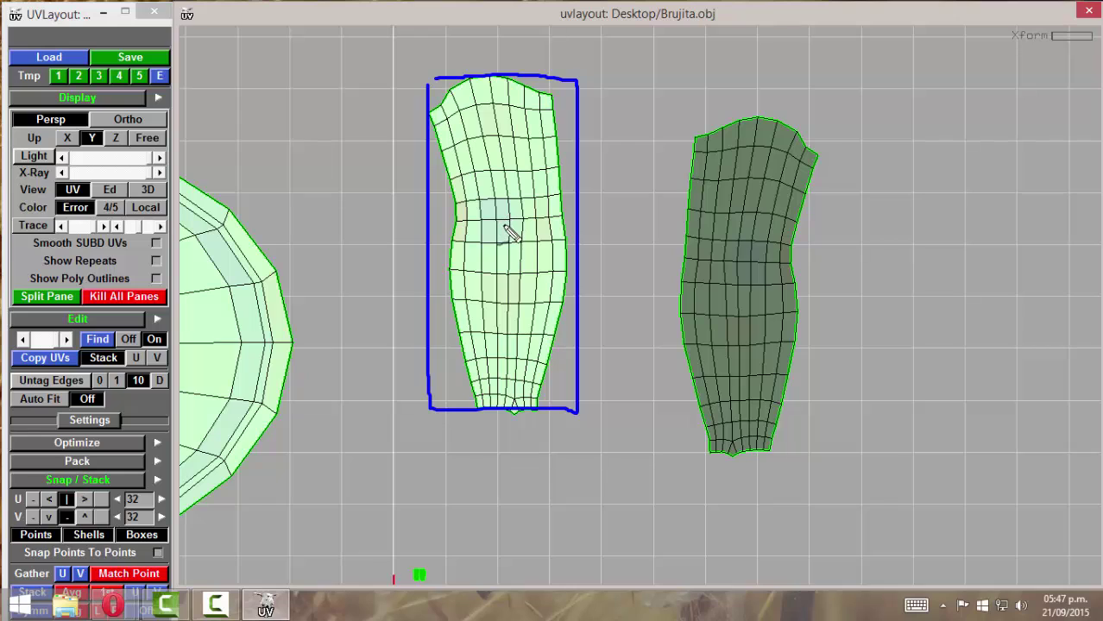
pyautogui.moveTo(502, 231)
pyautogui.mouseDown()
pyautogui.moveTo(505, 222)
pyautogui.moveTo(504, 234)
pyautogui.mouseUp()
pyautogui.click(510, 230)
pyautogui.click(601, 245)
pyautogui.click(600, 294)
pyautogui.moveTo(424, 405)
pyautogui.mouseDown()
pyautogui.moveTo(400, 389)
pyautogui.moveTo(429, 408)
pyautogui.mouseUp()
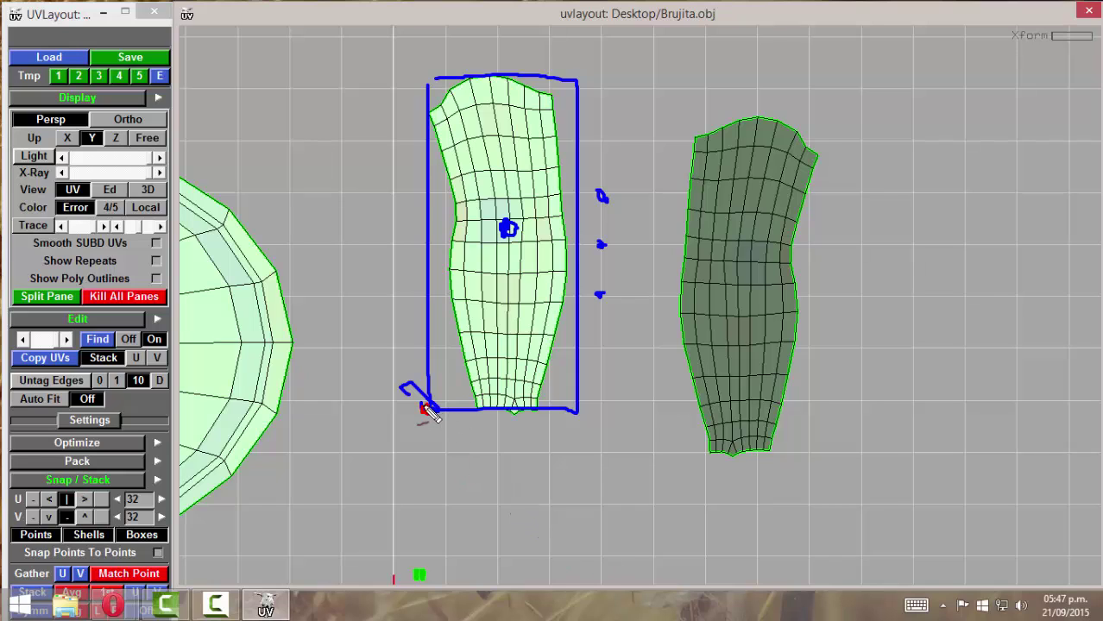
pyautogui.click(426, 408)
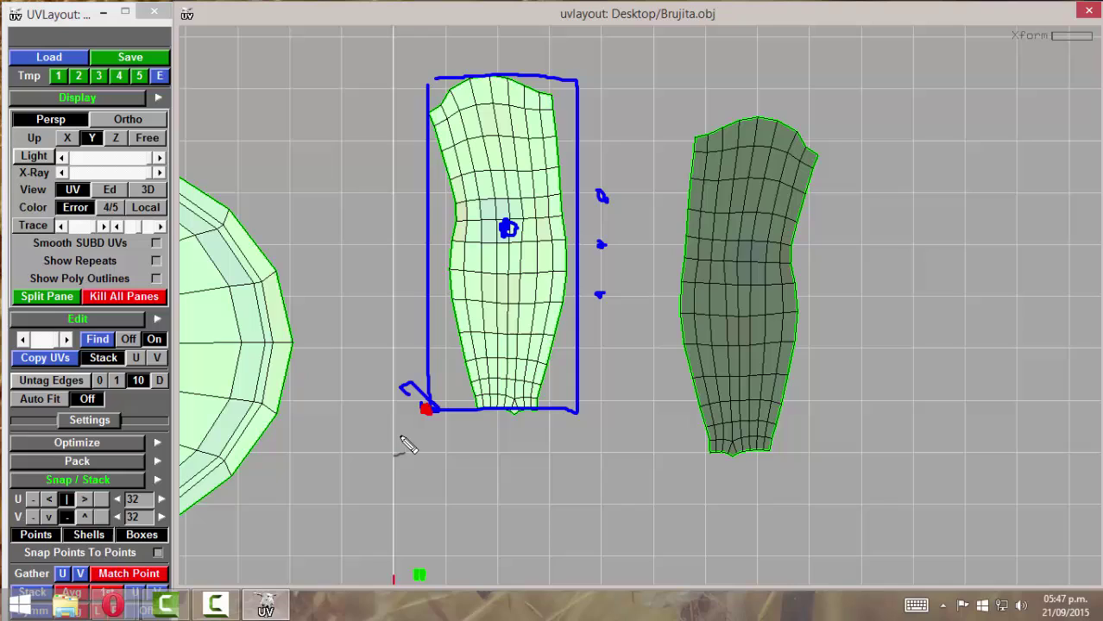
pyautogui.moveTo(44, 497); pyautogui.dragTo(53, 497)
pyautogui.click(45, 517)
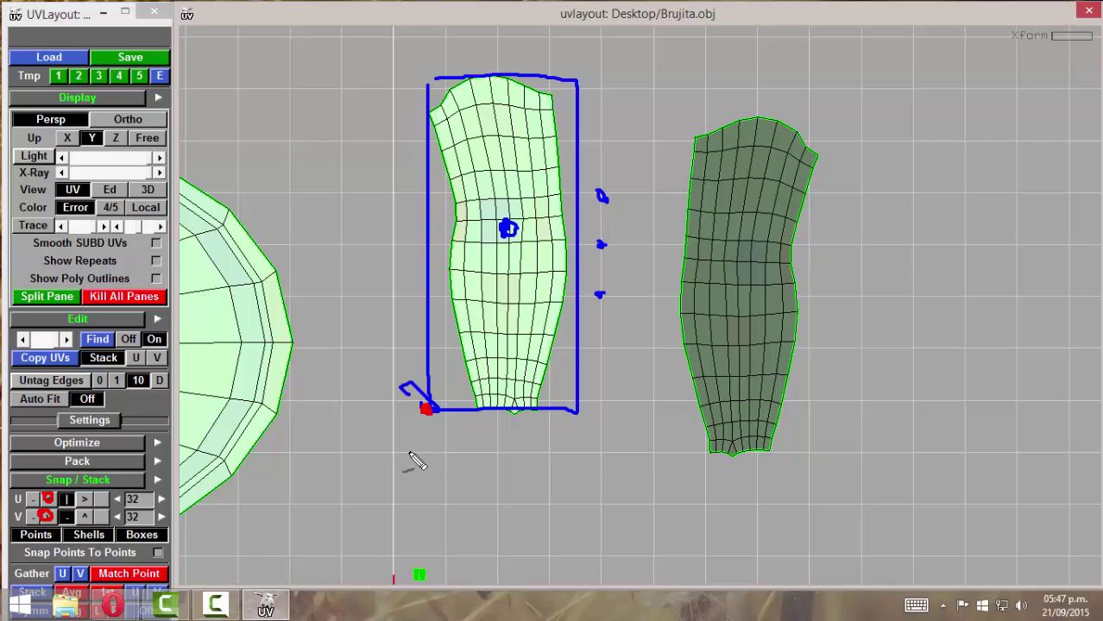
pyautogui.moveTo(394, 449); pyautogui.dragTo(393, 451)
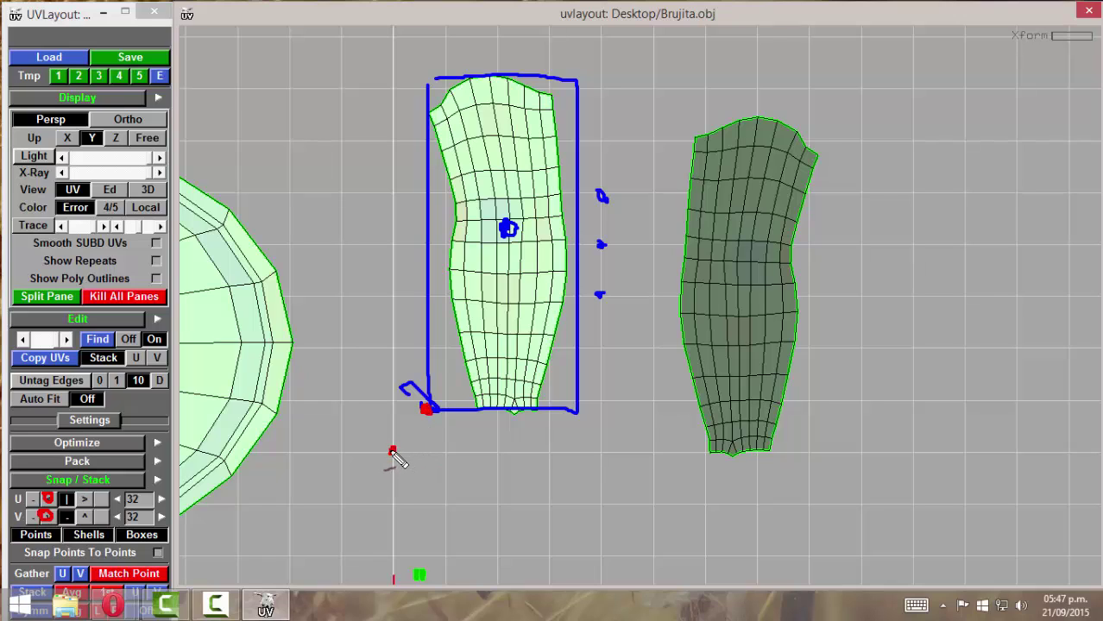
pyautogui.click(444, 452)
pyautogui.press('g')
pyautogui.moveTo(87, 497); pyautogui.dragTo(84, 509)
pyautogui.click(84, 515)
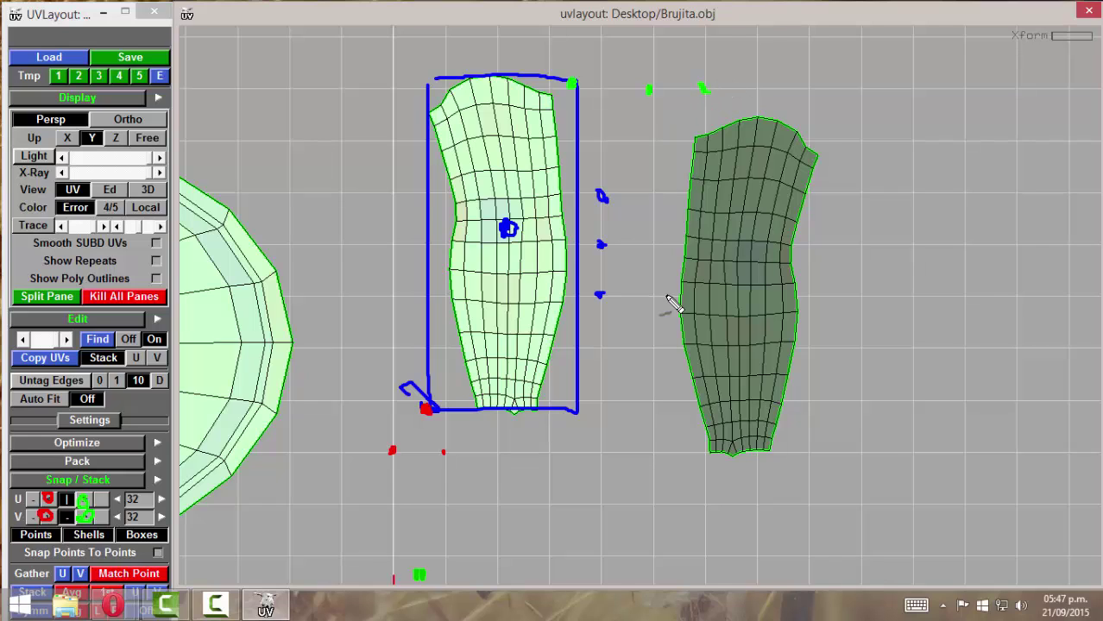
pyautogui.press('Escape')
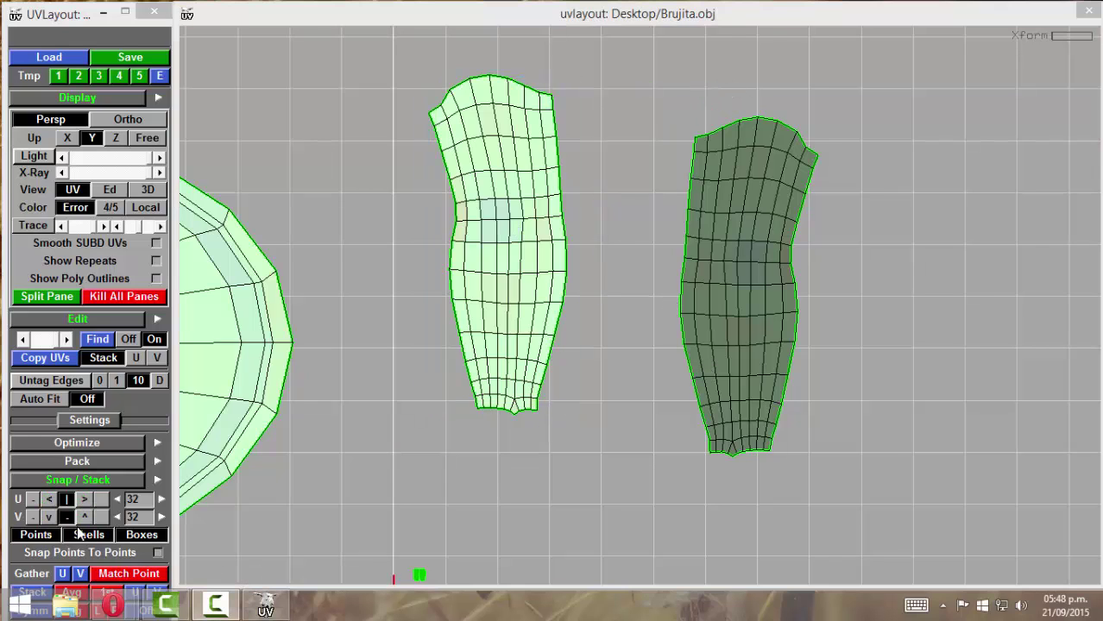
# Set snapping to the "<" option for U and "v" for V, and move the light limb shell to snap its lower-left corner to the grid.
pyautogui.click(49, 500)
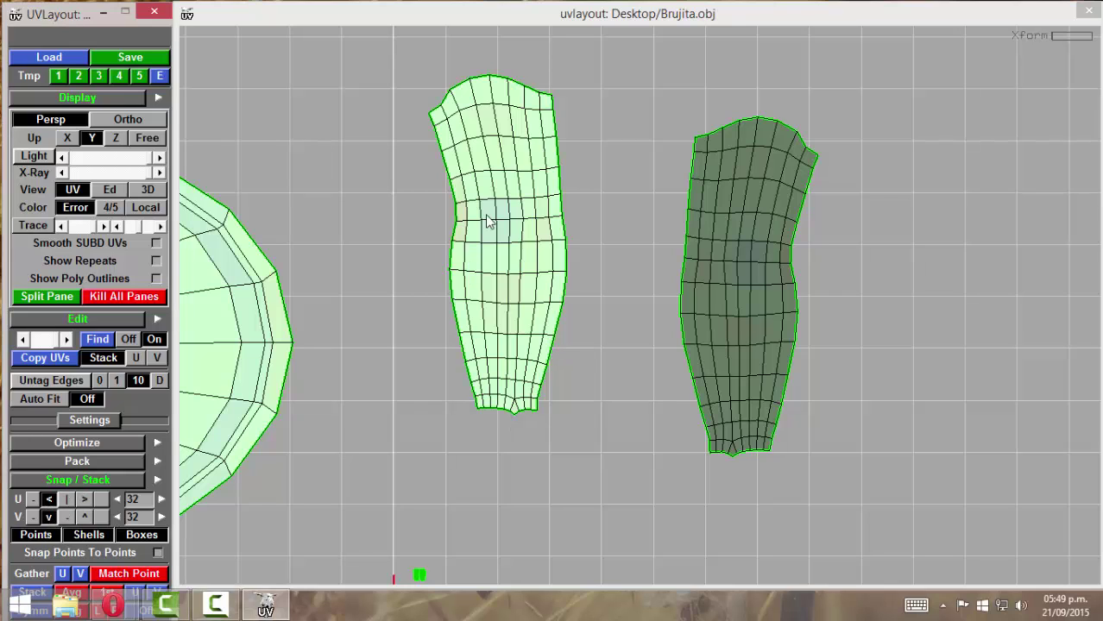
pyautogui.moveTo(508, 234)
pyautogui.mouseDown(button='middle')
pyautogui.moveTo(511, 263)
pyautogui.moveTo(560, 260)
pyautogui.moveTo(553, 225)
pyautogui.mouseUp(button='middle')
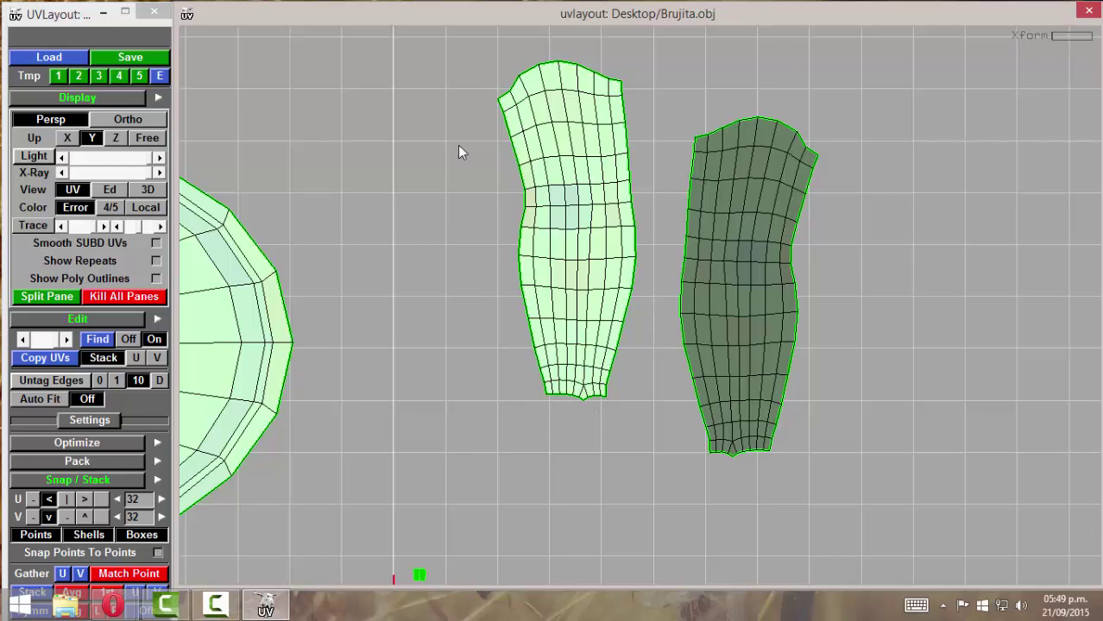
pyautogui.moveTo(560, 345); pyautogui.dragTo(471, 442, button='middle')
# Set snapping to ">" for U and "^" for V, snap the light limb shell to the grid, and copy its UVs to the mirrored shell.
pyautogui.click(84, 499)
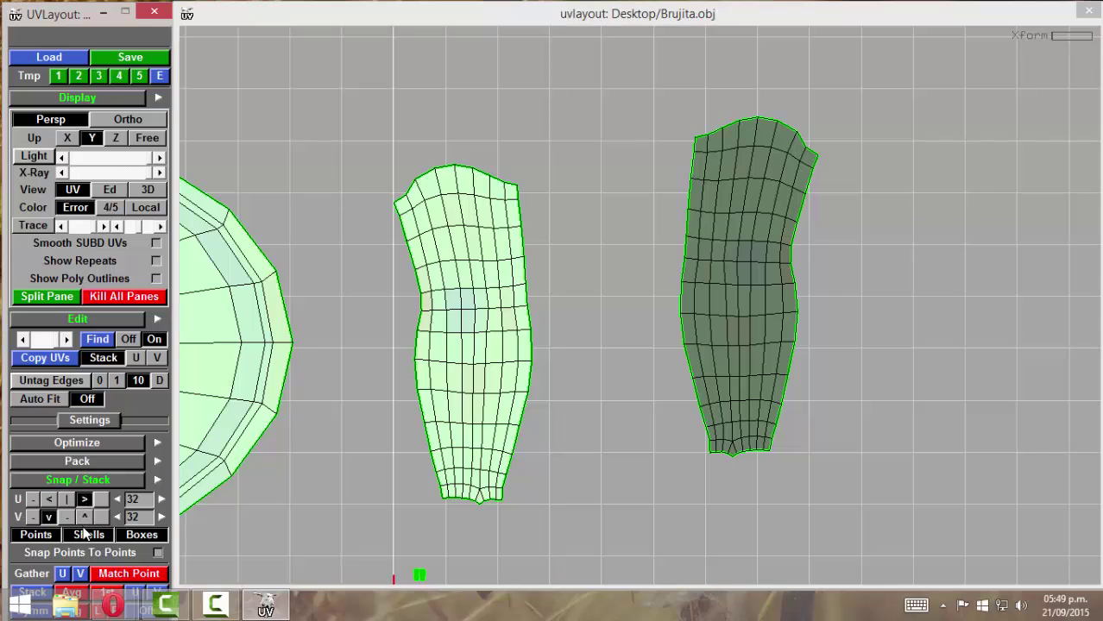
pyautogui.click(84, 517)
pyautogui.moveTo(447, 313); pyautogui.dragTo(489, 229, button='middle')
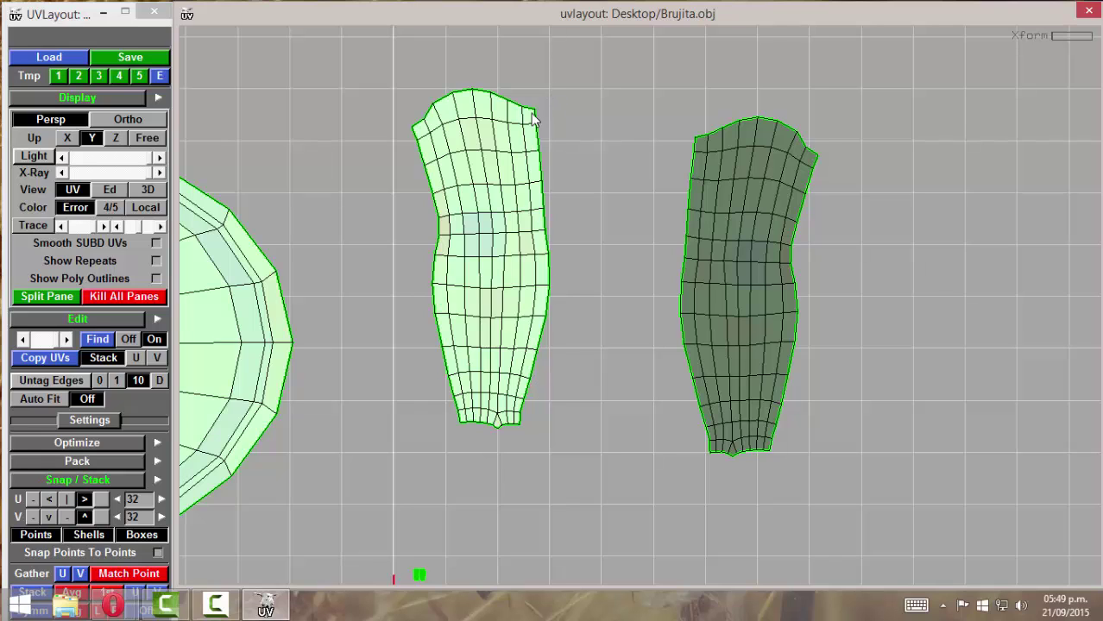
pyautogui.moveTo(506, 139)
pyautogui.mouseDown(button='middle')
pyautogui.moveTo(541, 113)
pyautogui.moveTo(504, 145)
pyautogui.moveTo(485, 222)
pyautogui.moveTo(514, 192)
pyautogui.moveTo(524, 145)
pyautogui.mouseUp(button='middle')
pyautogui.press('s')
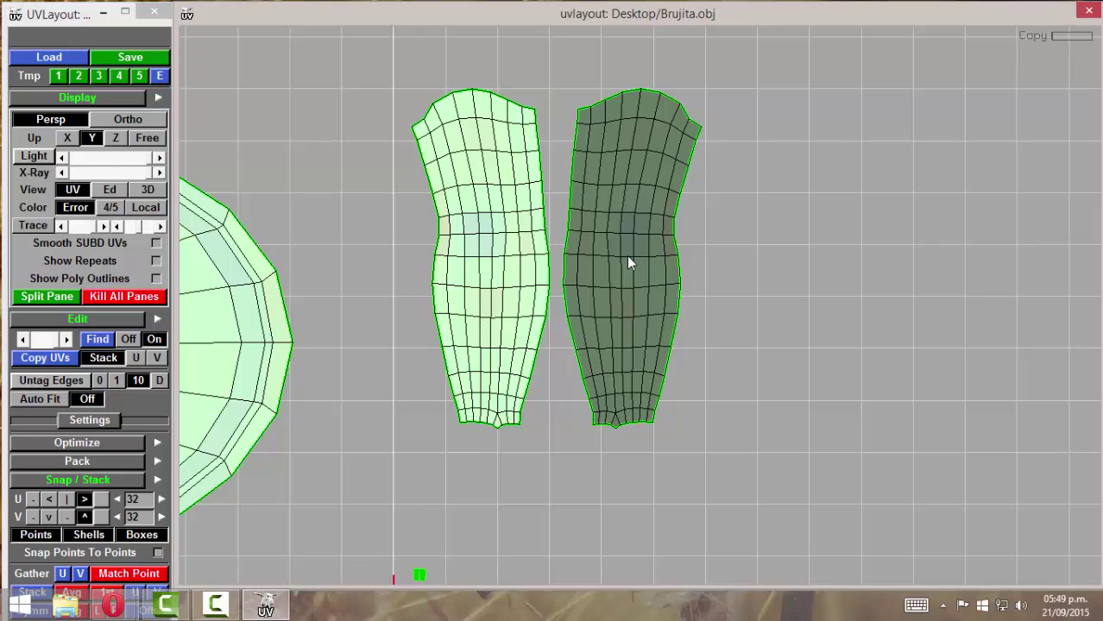
# Flip the UV shells horizontally back and forth several times.
pyautogui.press('[')
pyautogui.press('[')
pyautogui.press('[')
pyautogui.press('[')
pyautogui.press('[')
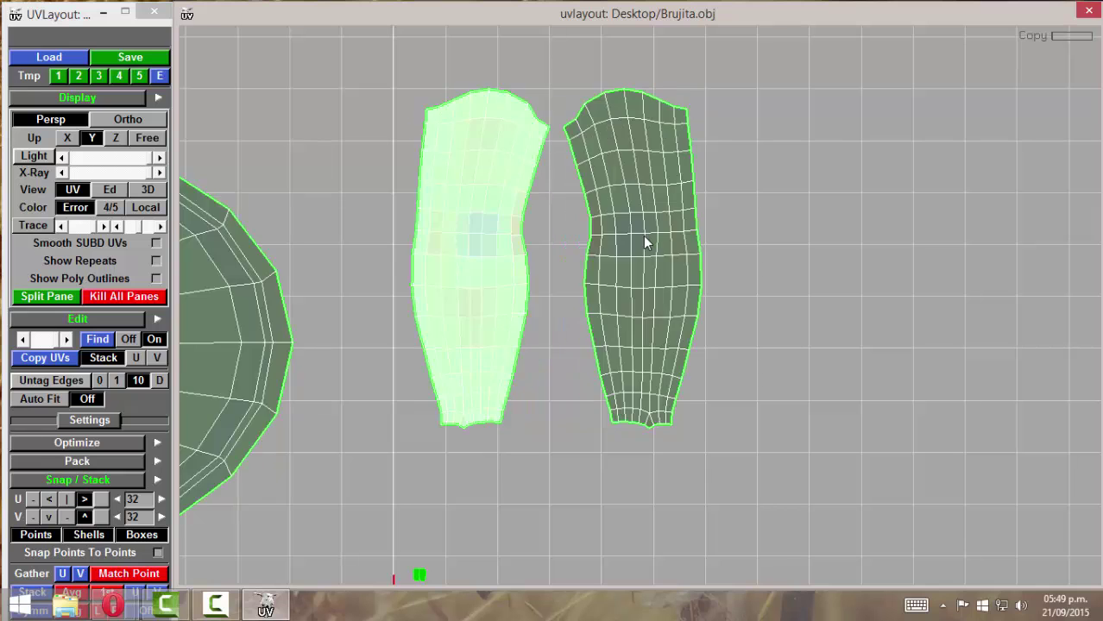
pyautogui.press('[')
pyautogui.press('[')
pyautogui.press('[')
# Turn symmetry off and move the right limb shell farther away from the left one.
pyautogui.moveTo(645, 237); pyautogui.dragTo(314, 264, button='right')
pyautogui.moveTo(669, 259); pyautogui.dragTo(607, 251, button='right')
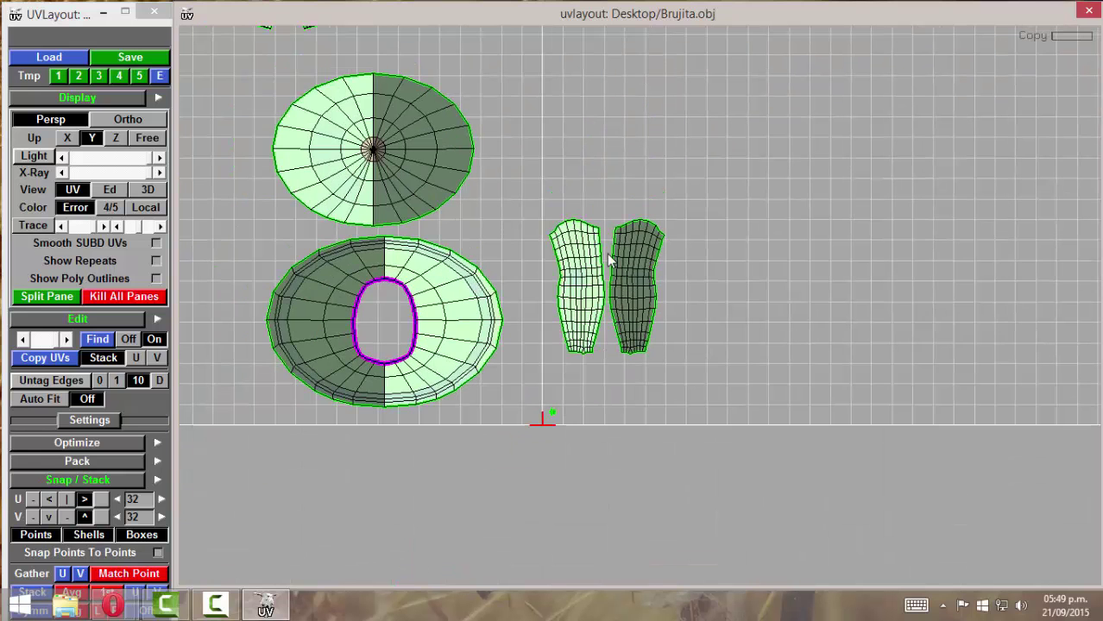
pyautogui.moveTo(606, 251); pyautogui.dragTo(671, 409, button='middle')
pyautogui.moveTo(669, 363); pyautogui.dragTo(678, 305, button='middle')
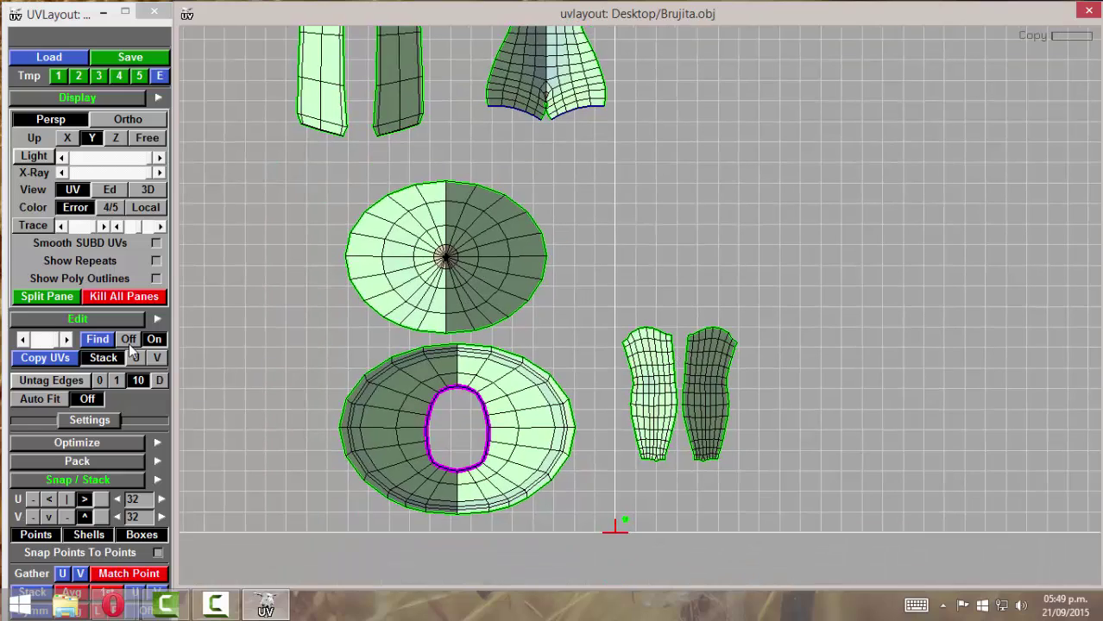
pyautogui.click(128, 340)
pyautogui.scroll(5, 785, 414)
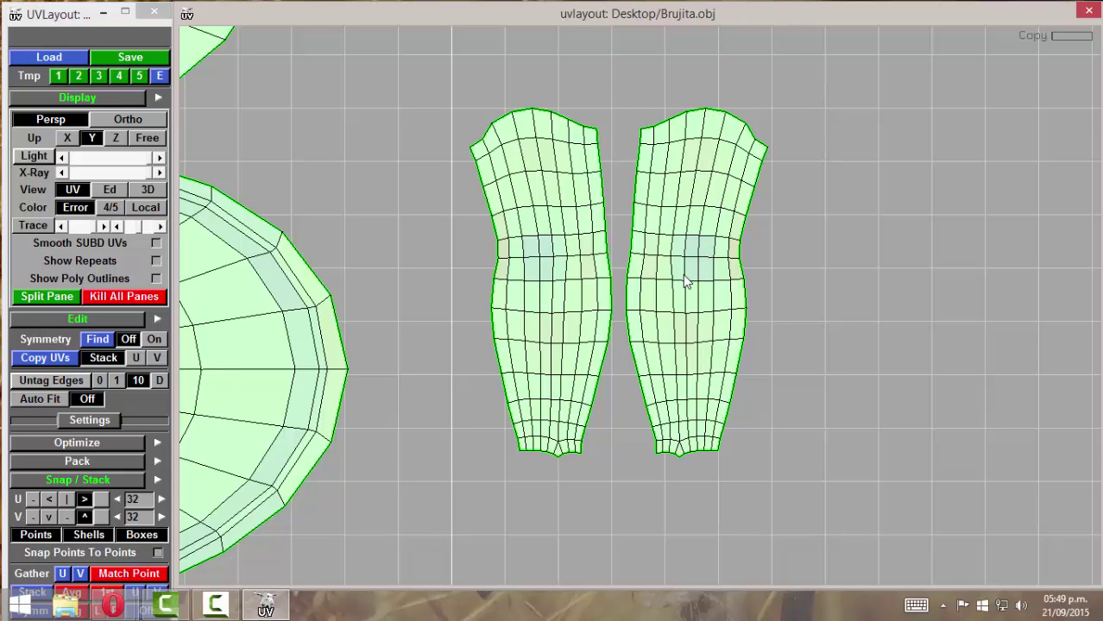
pyautogui.moveTo(684, 302); pyautogui.dragTo(747, 251)
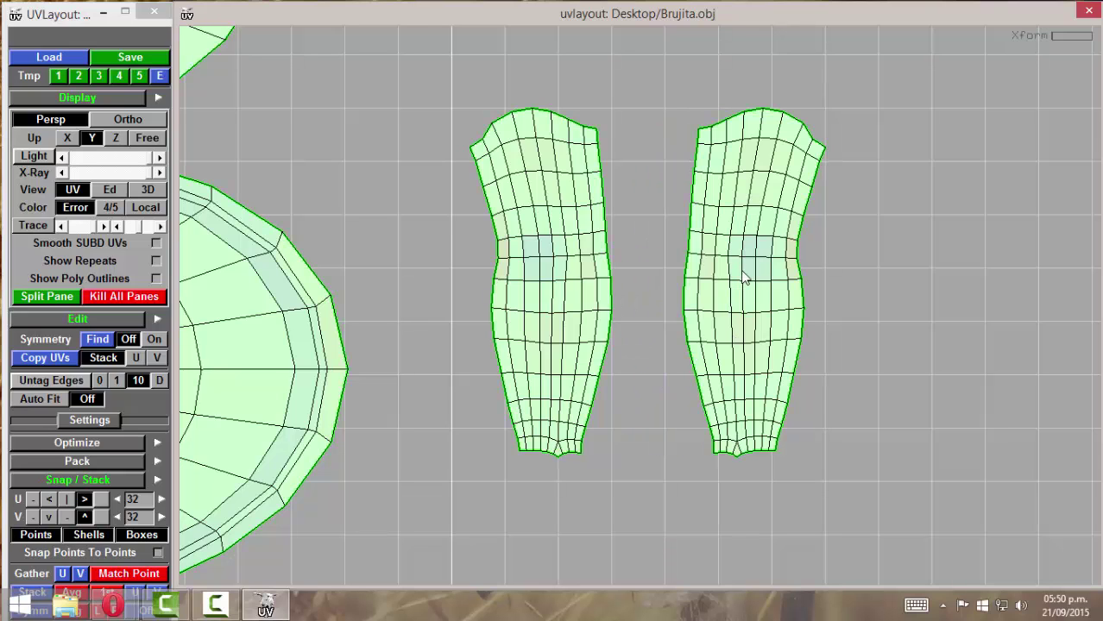
pyautogui.press('f')
pyautogui.press('f')
pyautogui.press('f')
pyautogui.moveTo(750, 269); pyautogui.dragTo(645, 298, button='right')
pyautogui.moveTo(645, 298); pyautogui.dragTo(596, 313, button='middle')
pyautogui.moveTo(596, 313); pyautogui.dragTo(715, 331, button='right')
pyautogui.moveTo(649, 354)
pyautogui.mouseDown(button='right')
pyautogui.moveTo(608, 344)
pyautogui.moveTo(625, 325)
pyautogui.moveTo(664, 346)
pyautogui.moveTo(604, 327)
pyautogui.moveTo(647, 336)
pyautogui.mouseUp(button='right')
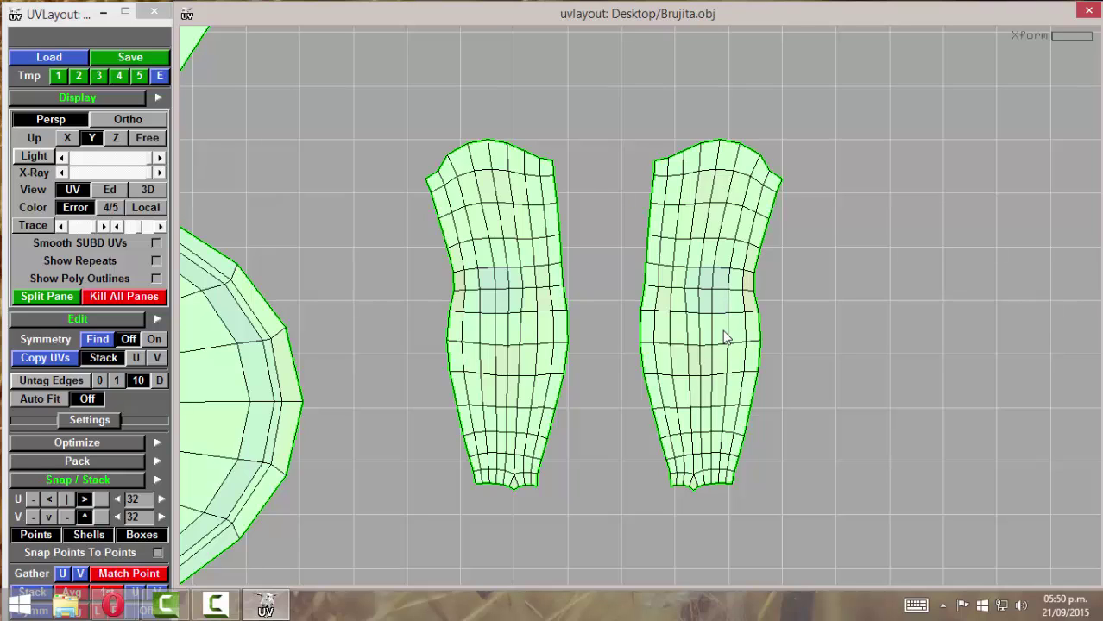
pyautogui.press('f')
# Move both limb shells up one grid cell and shift the right one a cell closer to the left one.
pyautogui.moveTo(534, 327); pyautogui.dragTo(543, 272, button='middle')
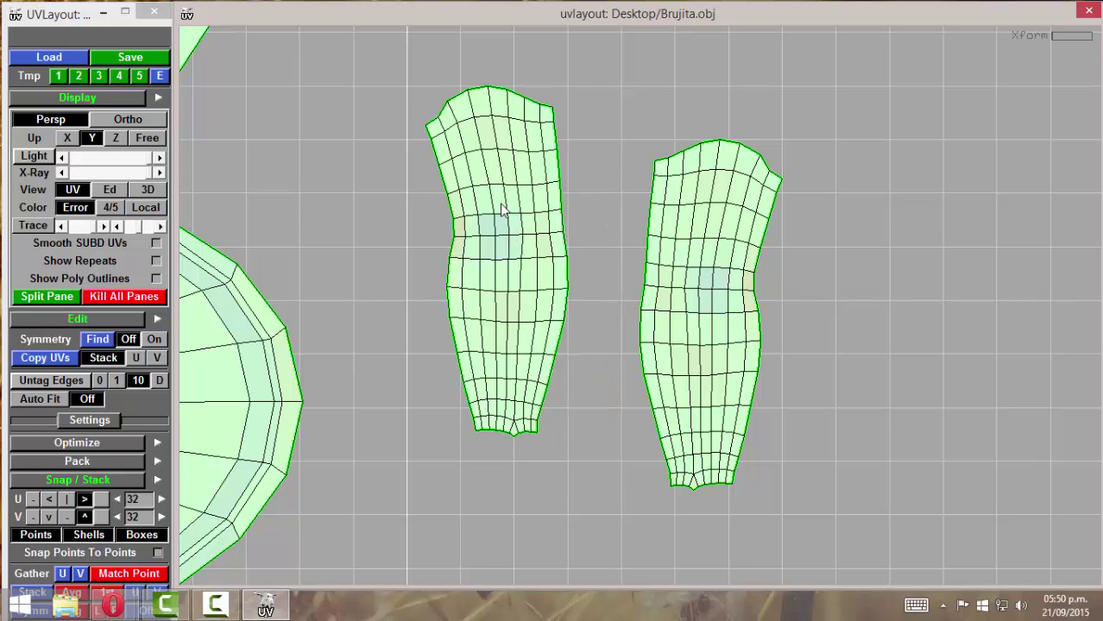
pyautogui.moveTo(664, 296); pyautogui.dragTo(681, 201, button='middle')
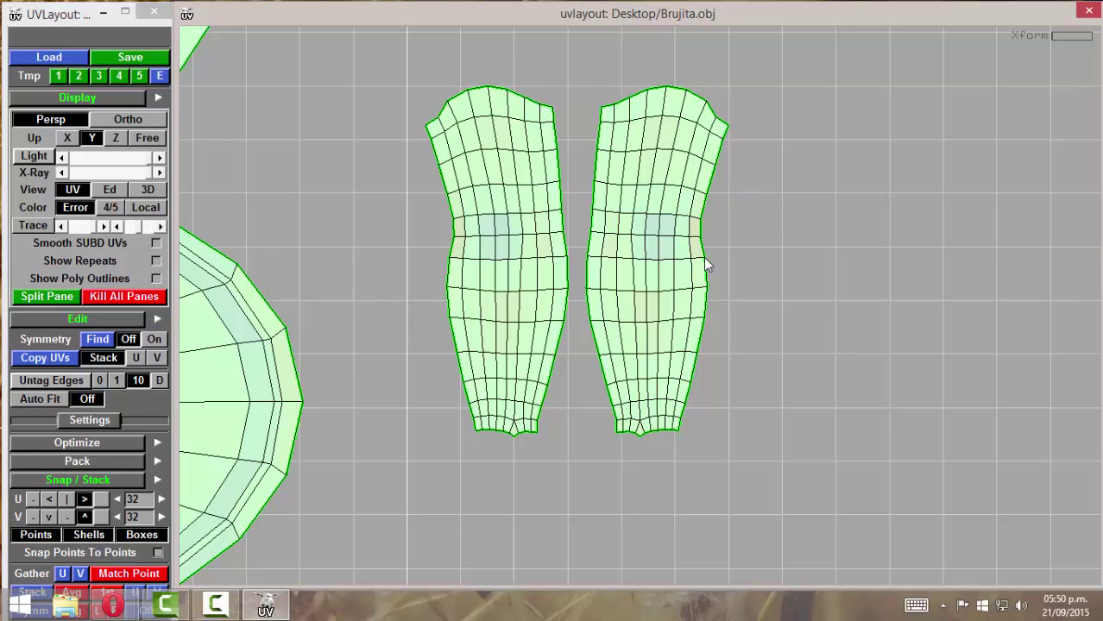
pyautogui.press('f')
pyautogui.moveTo(705, 258); pyautogui.dragTo(619, 292, button='right')
pyautogui.moveTo(620, 291); pyautogui.dragTo(572, 305, button='middle')
pyautogui.scroll(2, 641, 293)
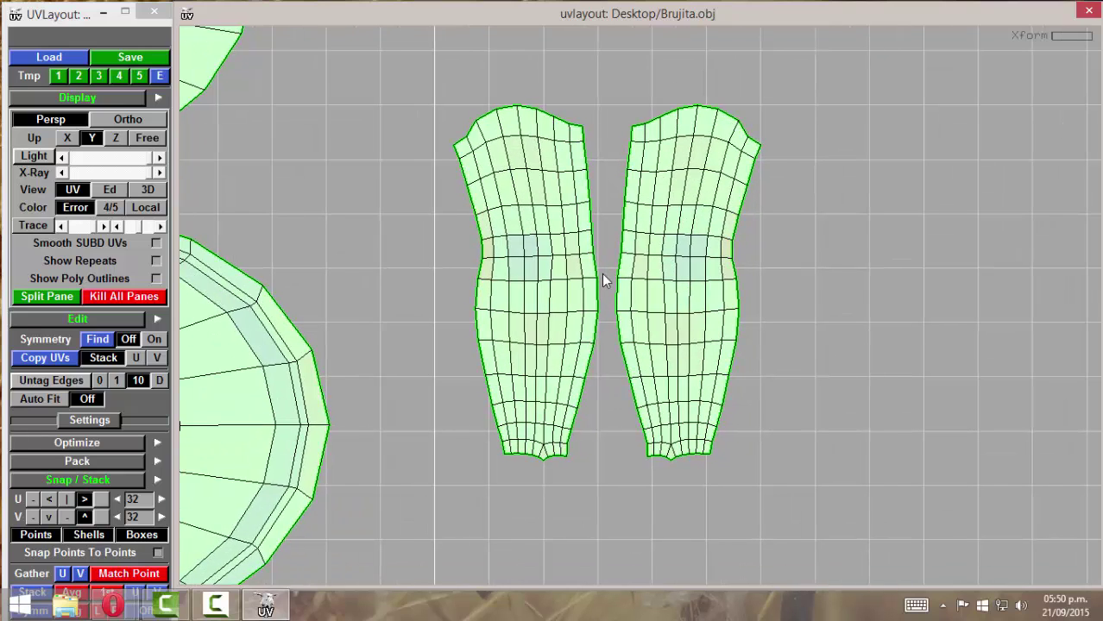
# Lock the left limb shell.
pyautogui.press('l')
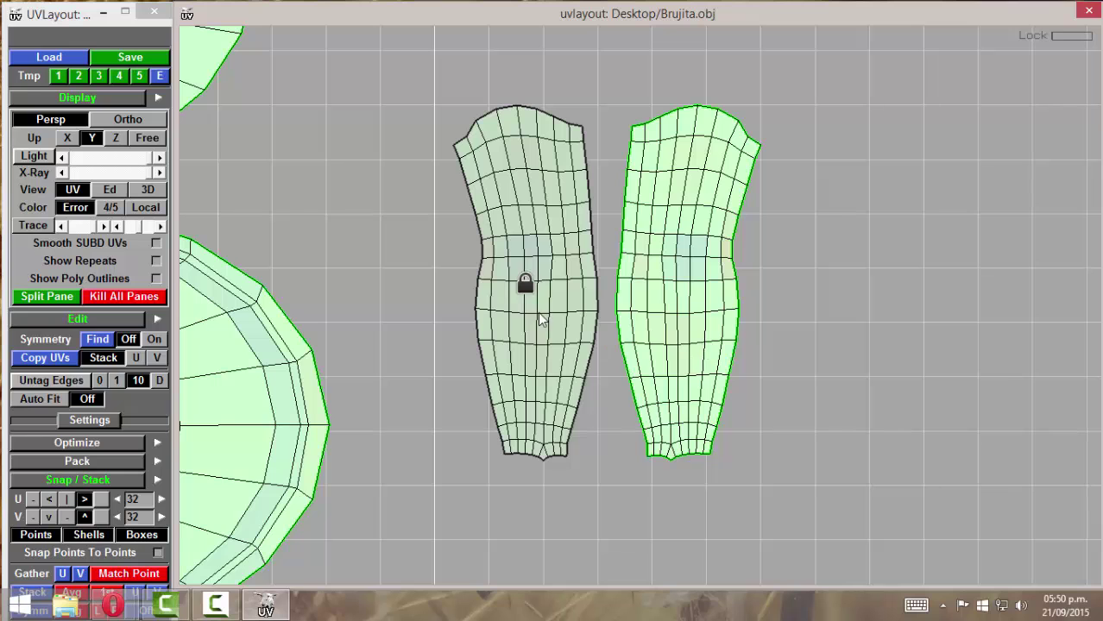
pyautogui.moveTo(803, 312); pyautogui.dragTo(663, 308, button='right')
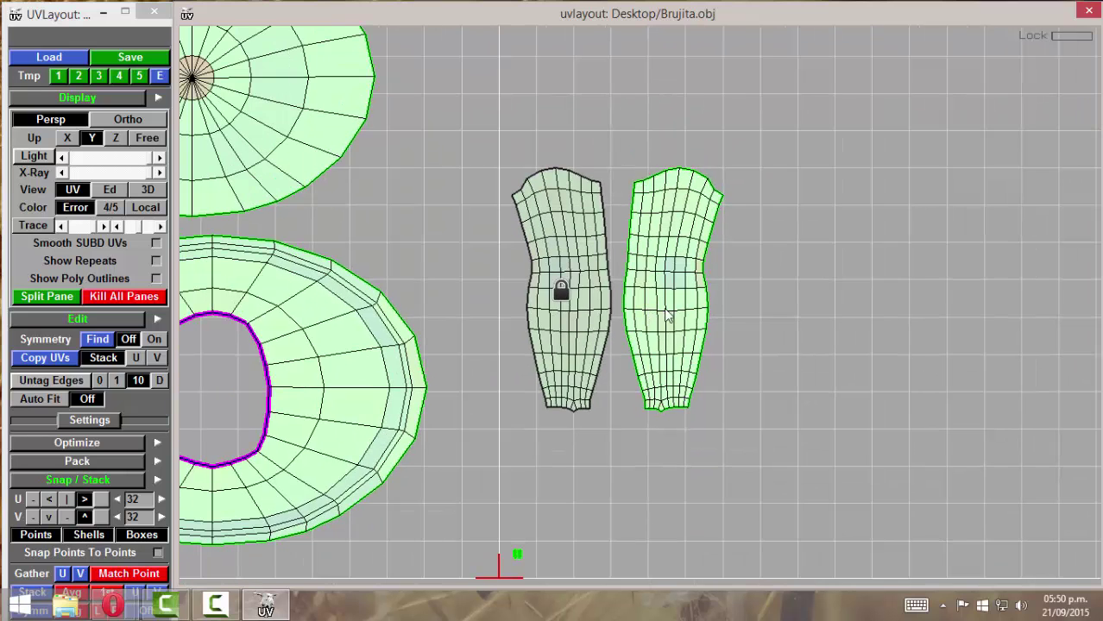
pyautogui.moveTo(695, 334); pyautogui.dragTo(690, 361, button='middle')
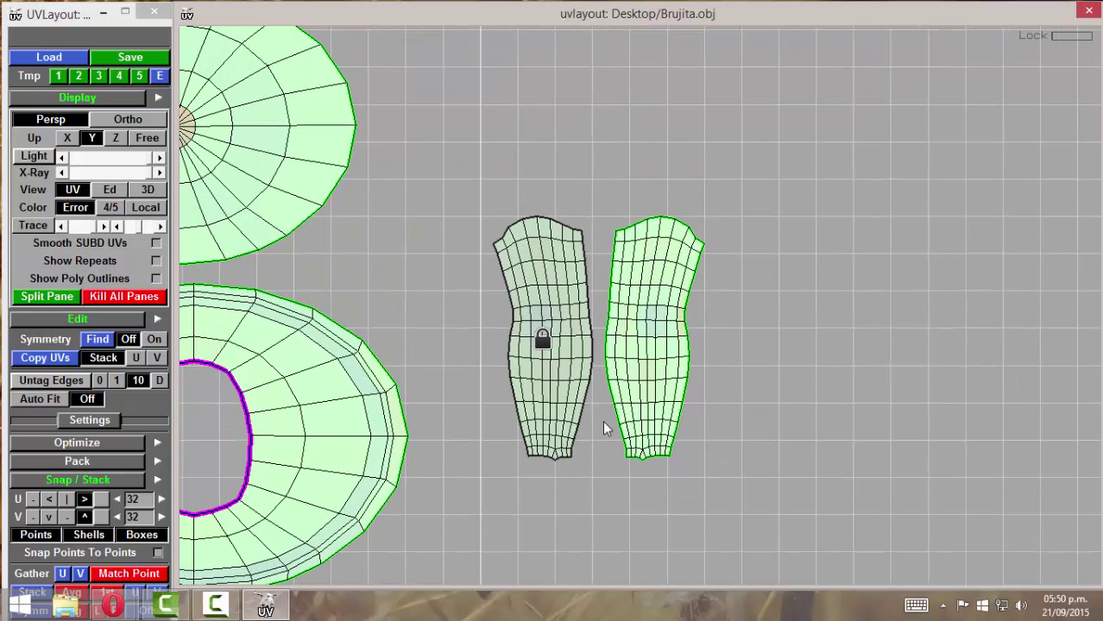
pyautogui.scroll(-2, 603, 443)
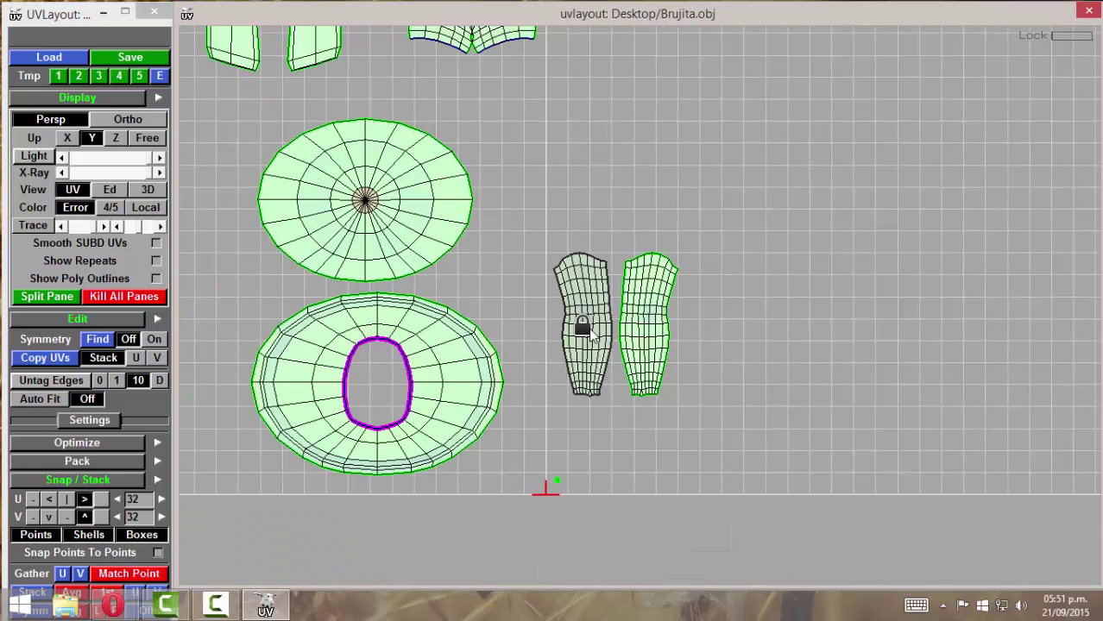
# Unlock the left limb shell and pack all the UV shells into their tiles.
pyautogui.scroll(-2, 567, 352)
pyautogui.moveTo(514, 324); pyautogui.dragTo(585, 342, button='middle')
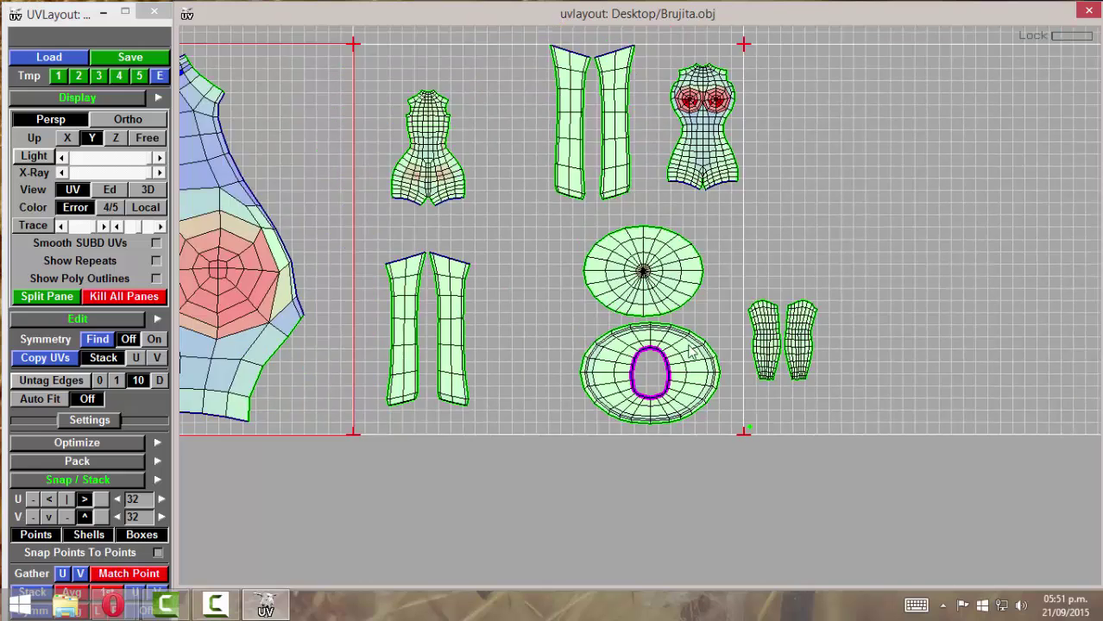
pyautogui.moveTo(585, 342); pyautogui.dragTo(543, 342, button='right')
pyautogui.moveTo(543, 342); pyautogui.dragTo(554, 342, button='middle')
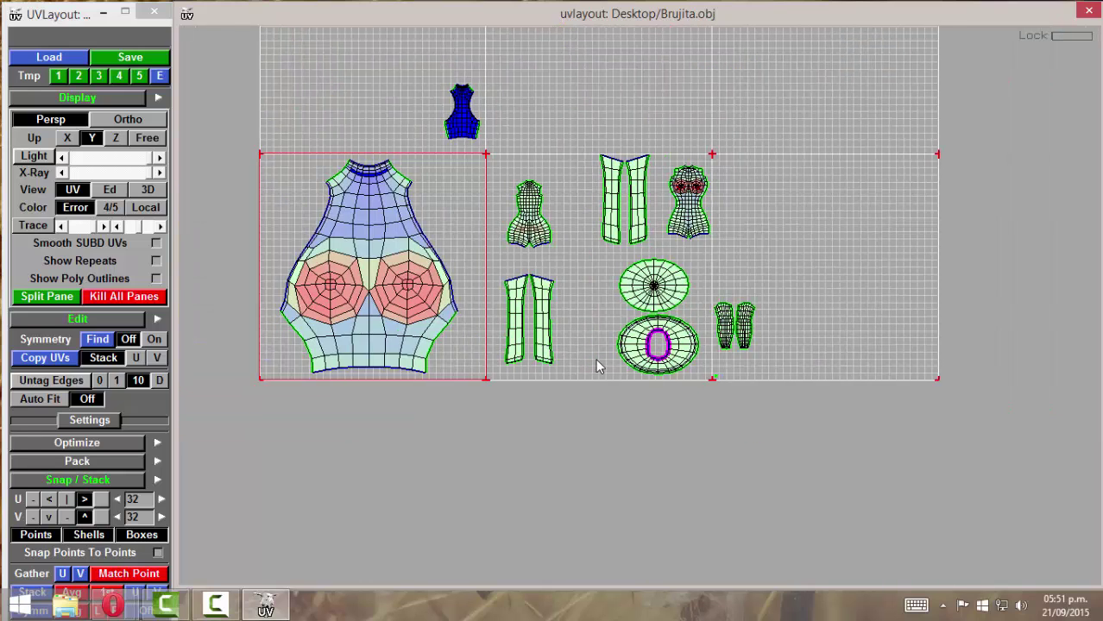
pyautogui.press(']')
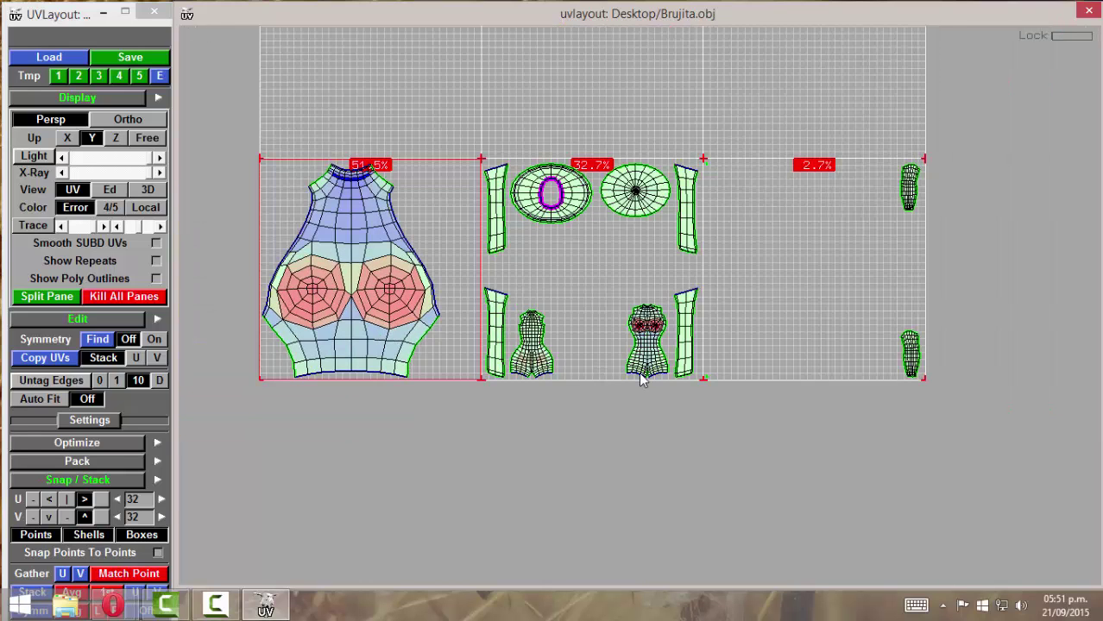
# Move the ellipse shell without a hole to the middle of the second tile and lock it there.
pyautogui.scroll(5, 607, 263)
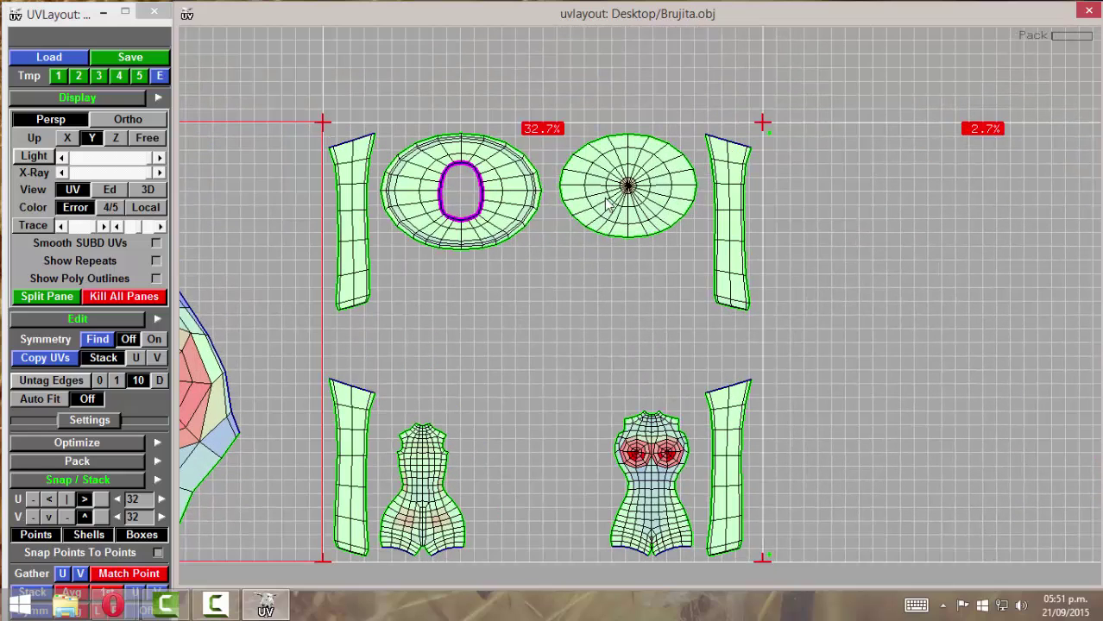
pyautogui.press('l')
pyautogui.press('l')
pyautogui.moveTo(620, 186); pyautogui.dragTo(509, 364)
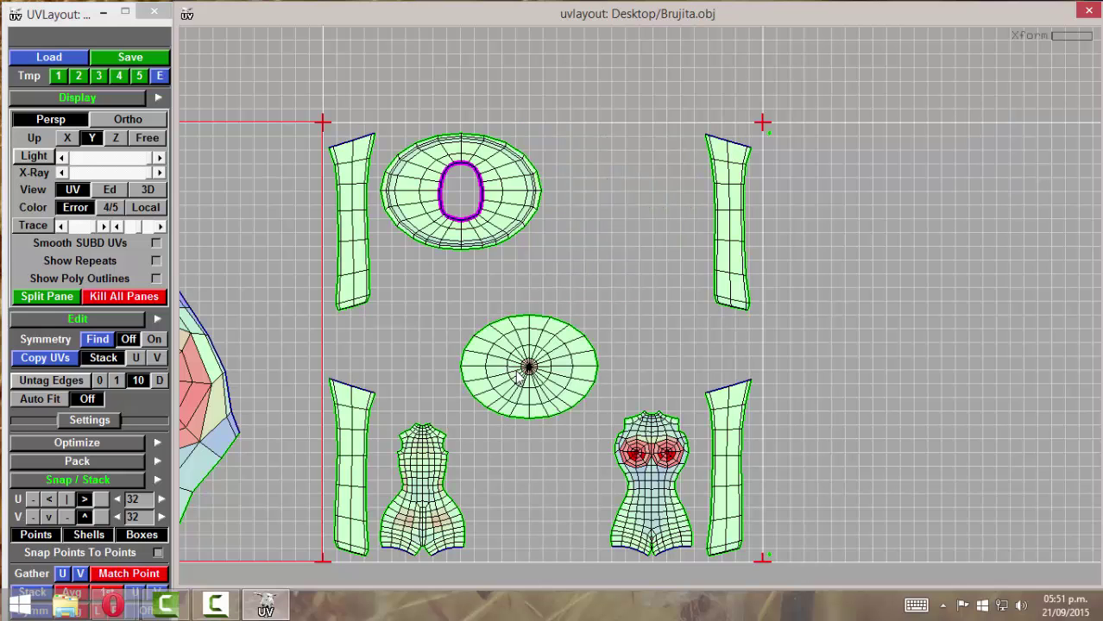
pyautogui.press('l')
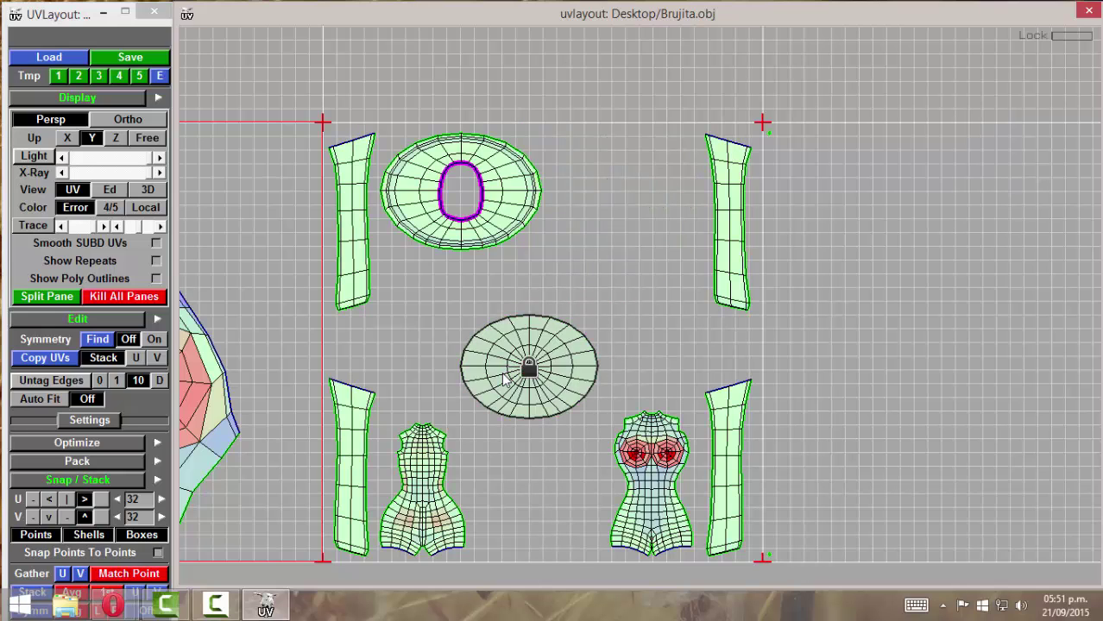
# Scatter the large torso, three strips, both limbs and the small body back shell to loose positions around the locked ellipse.
pyautogui.scroll(-2, 635, 414)
pyautogui.moveTo(635, 406); pyautogui.dragTo(651, 343, button='middle')
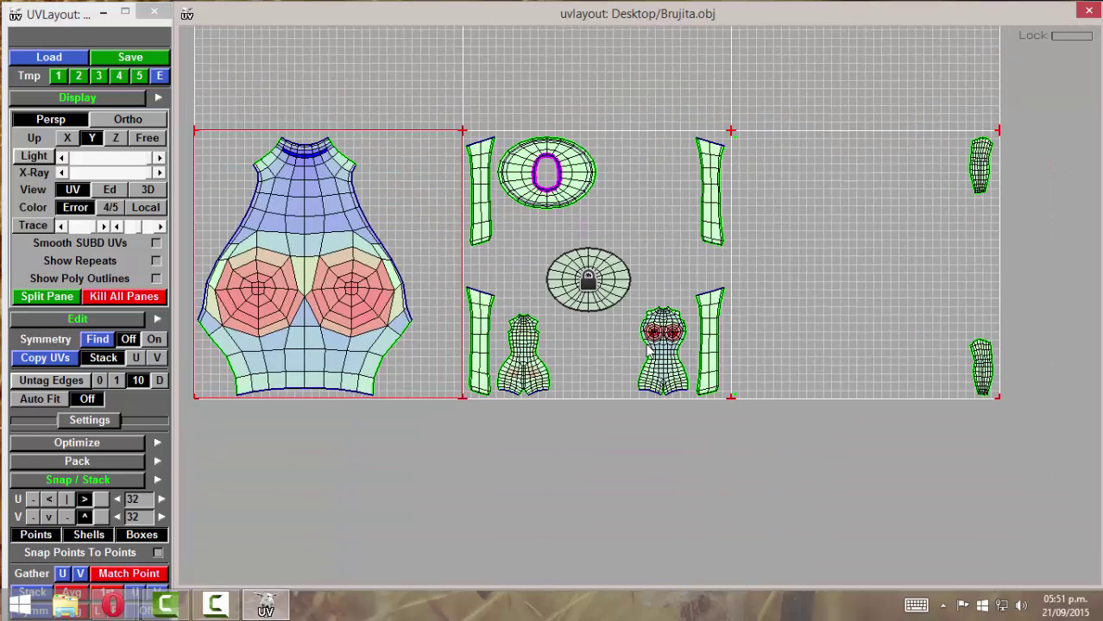
pyautogui.moveTo(277, 320); pyautogui.dragTo(553, 604, button='middle')
pyautogui.moveTo(738, 205); pyautogui.dragTo(661, 114)
pyautogui.moveTo(697, 340); pyautogui.dragTo(659, 216)
pyautogui.moveTo(965, 194); pyautogui.dragTo(720, 237)
pyautogui.moveTo(964, 364); pyautogui.dragTo(702, 282)
pyautogui.moveTo(490, 345); pyautogui.dragTo(417, 297)
pyautogui.moveTo(532, 319); pyautogui.dragTo(513, 286)
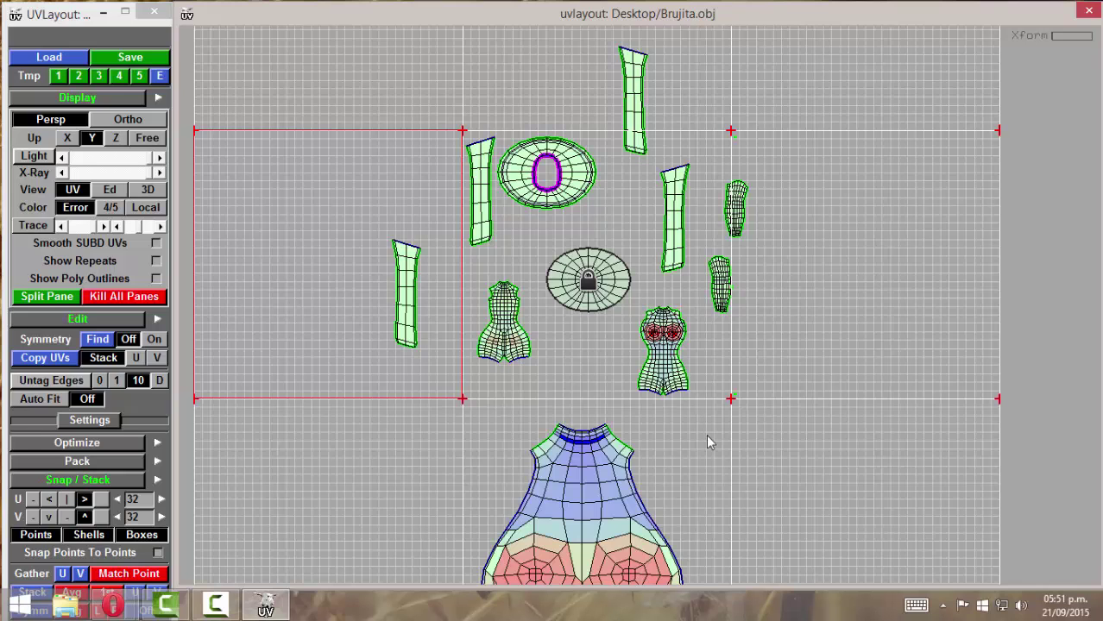
# Try packing the scattered shells with the ellipse locked, and undo the pack.
pyautogui.press('p')
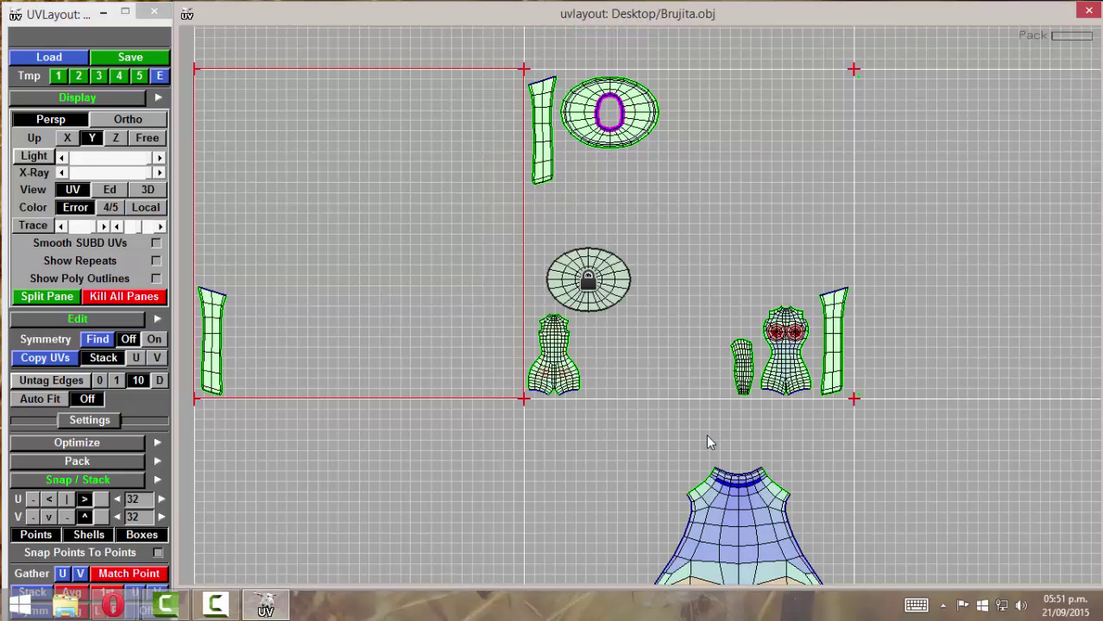
pyautogui.scroll(-1, 638, 309)
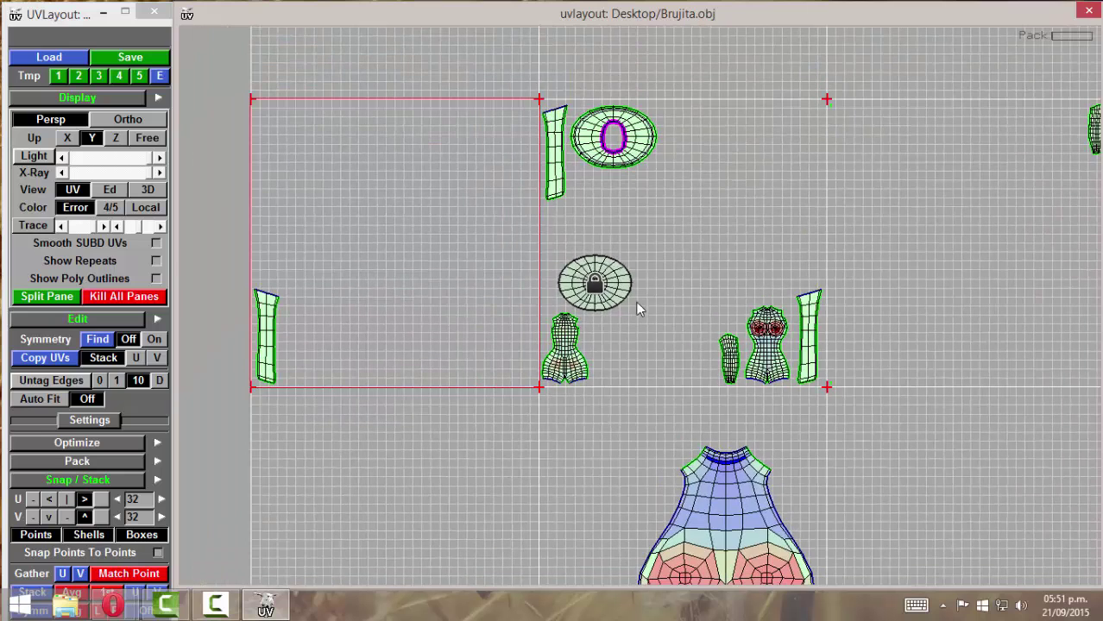
pyautogui.hotkey('ctrl', 'z')
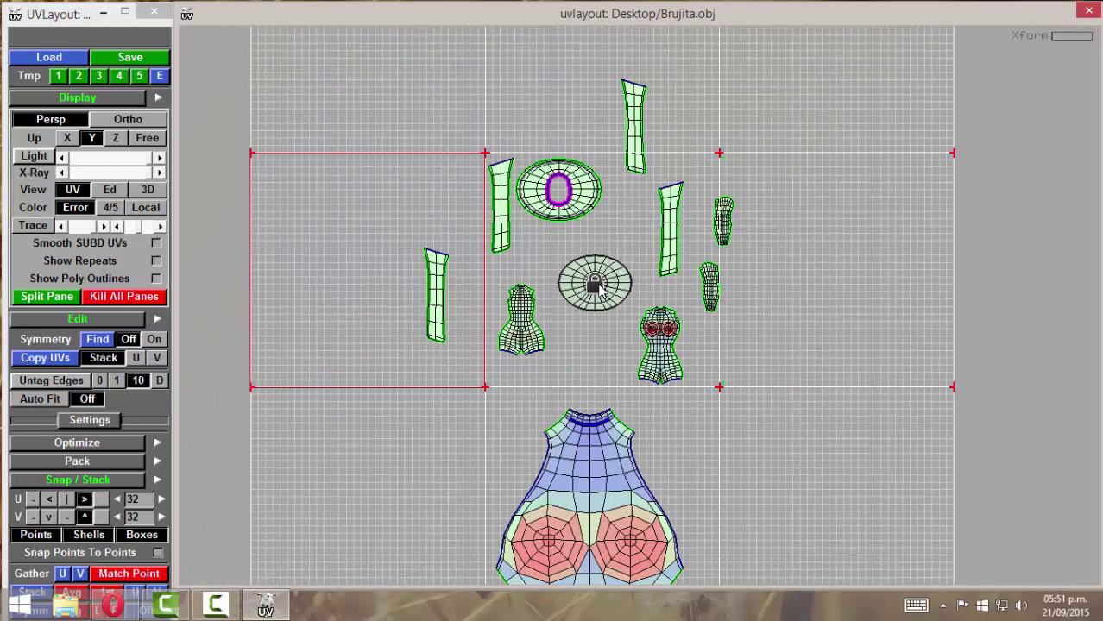
# Move the small body back shell slightly lower, below the locked ellipse, and pack the scattered shells.
pyautogui.hotkey('ctrl', 'z')
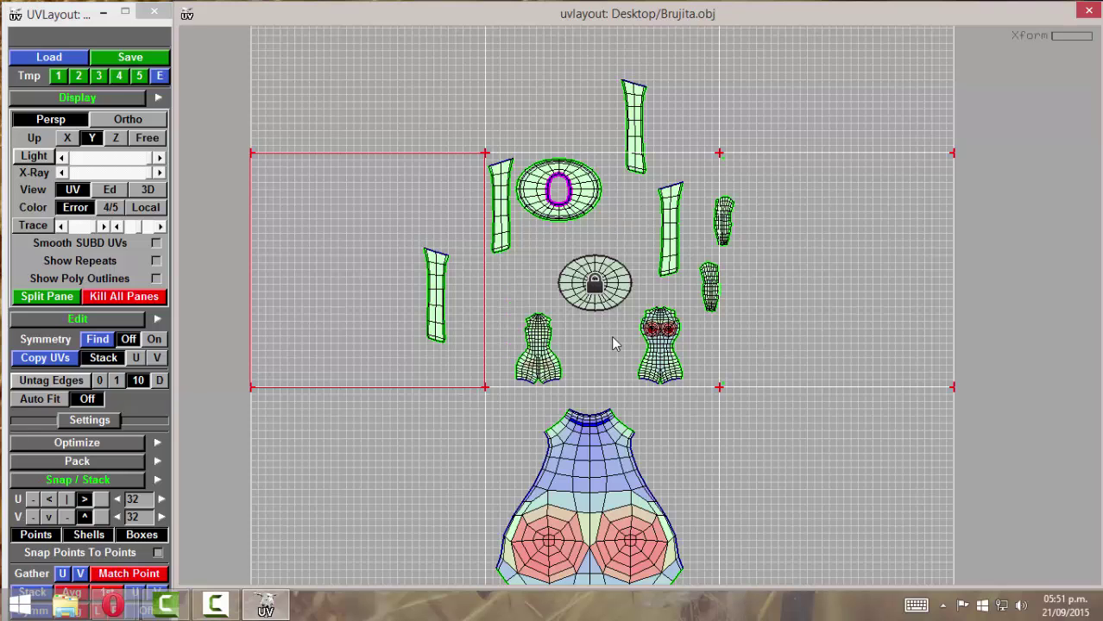
pyautogui.press('[')
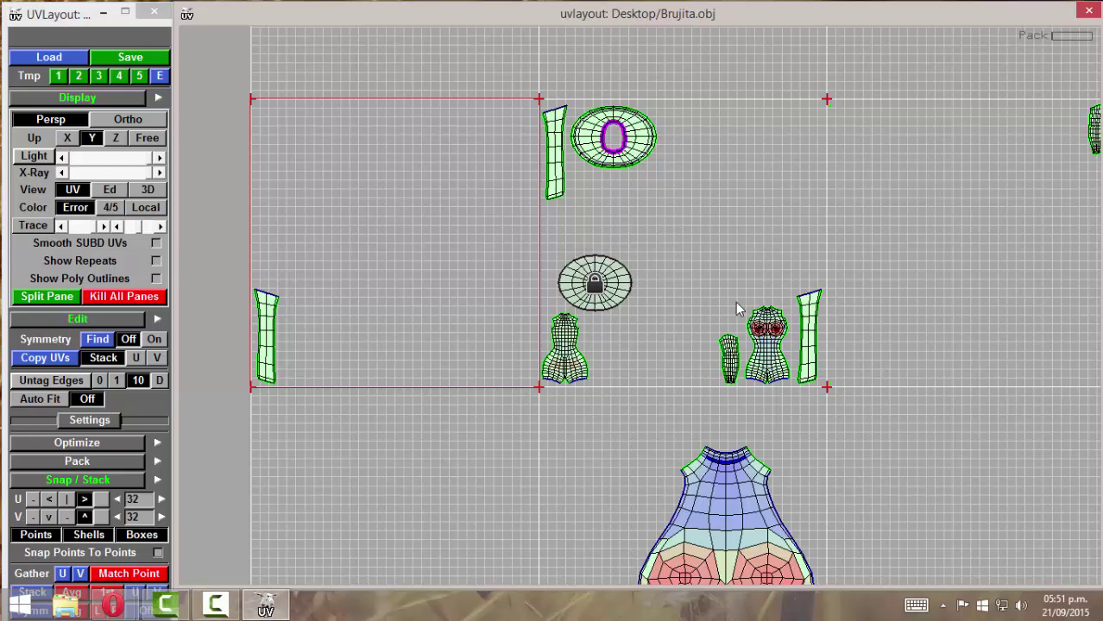
pyautogui.scroll(-1, 651, 324)
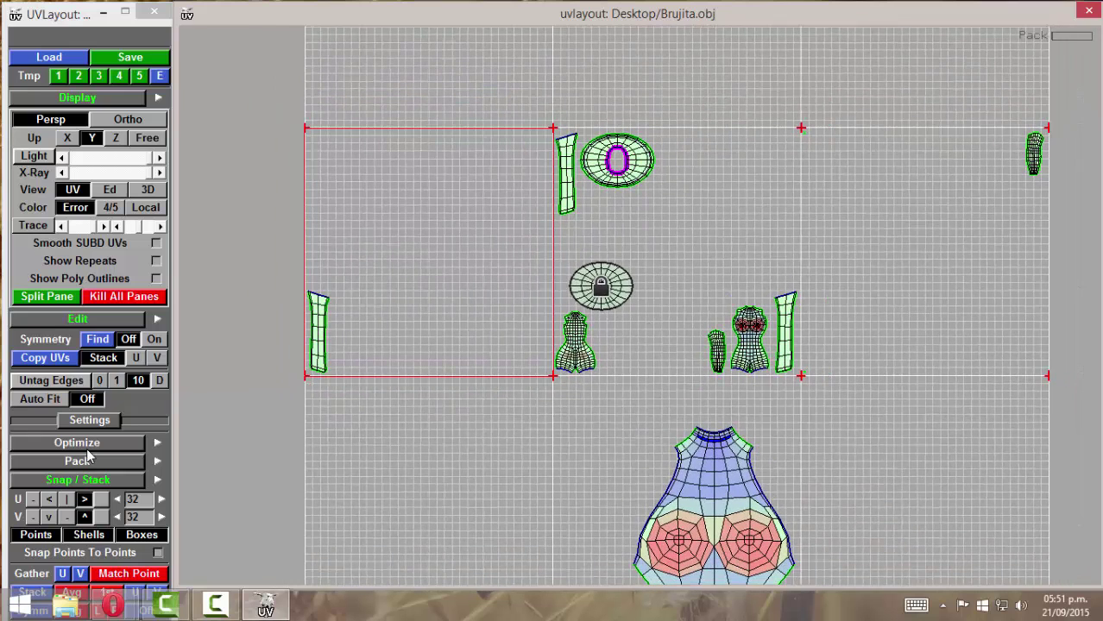
# Show only the Pack settings and pack all the unlocked shells into the first tile.
pyautogui.click(95, 482)
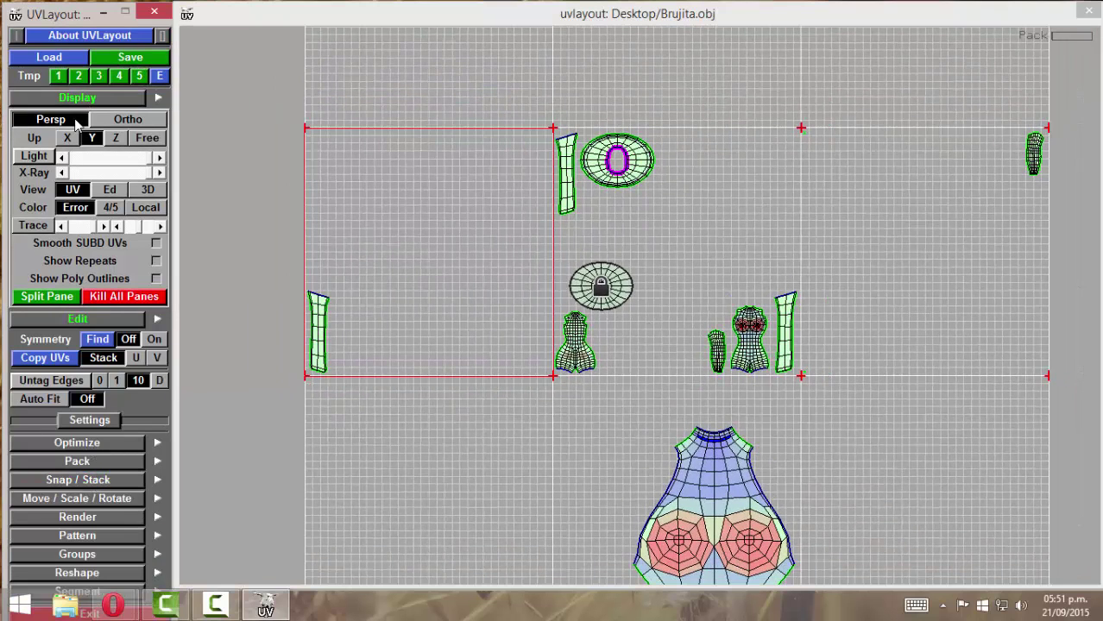
pyautogui.click(82, 319)
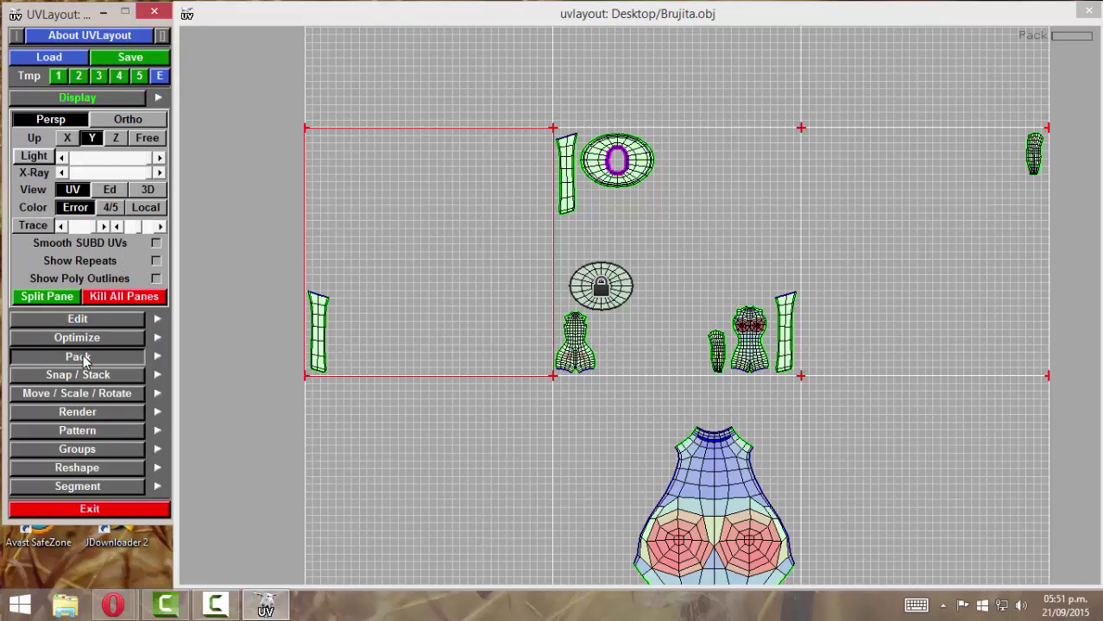
pyautogui.click(82, 356)
pyautogui.click(82, 97)
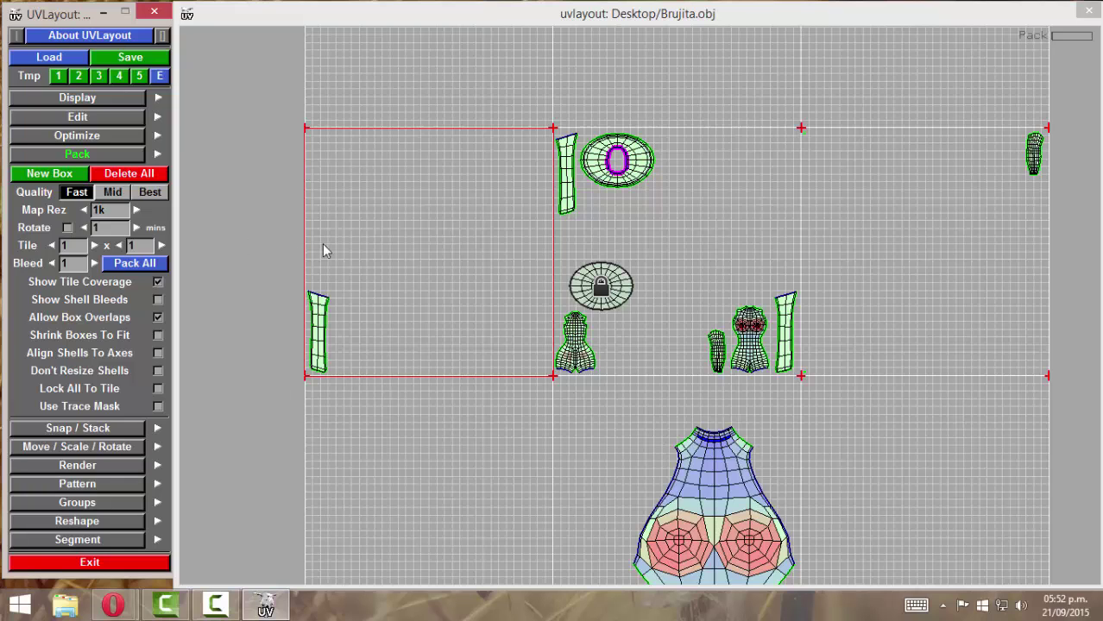
pyautogui.press(']')
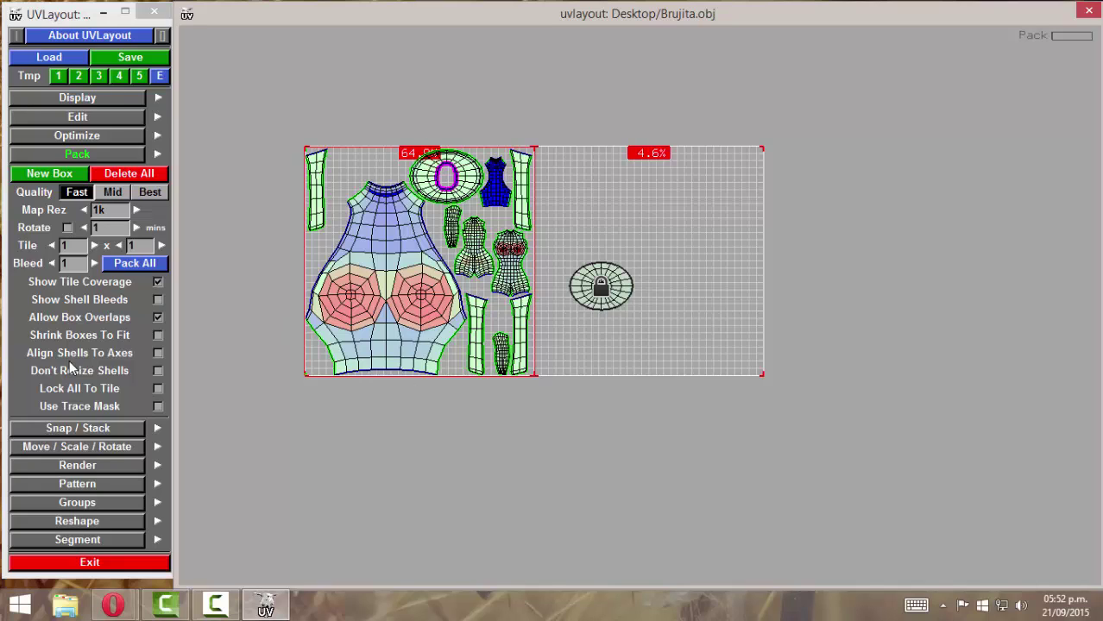
# With Lock All To Tile enabled, move one strip from the first tile's upper corner into the third tile and repack.
pyautogui.click(158, 390)
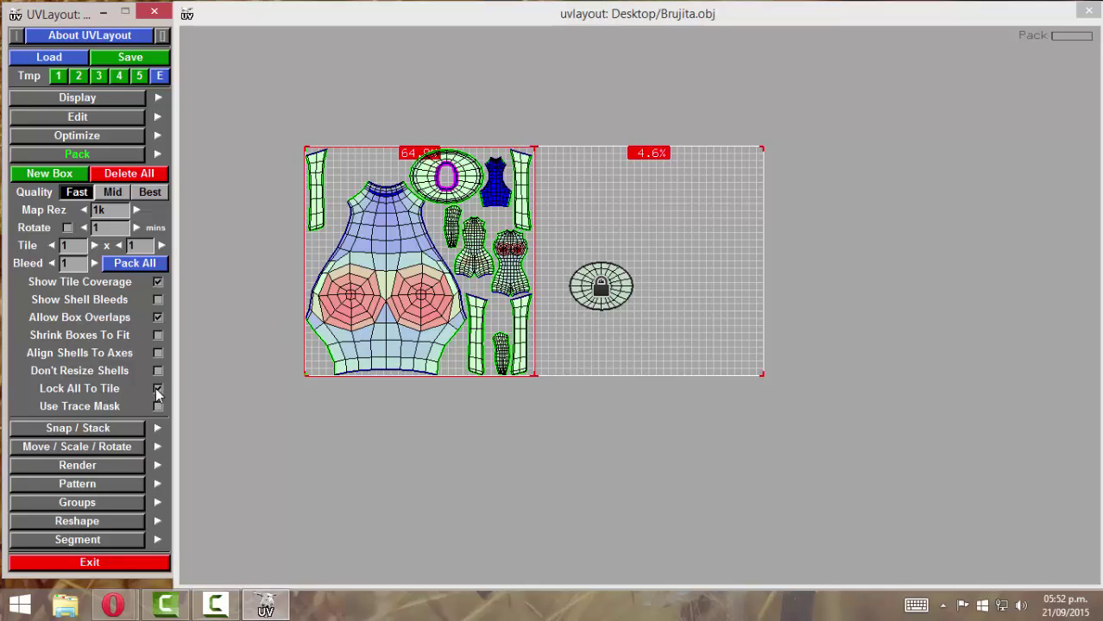
pyautogui.moveTo(523, 195); pyautogui.dragTo(812, 227, button='middle')
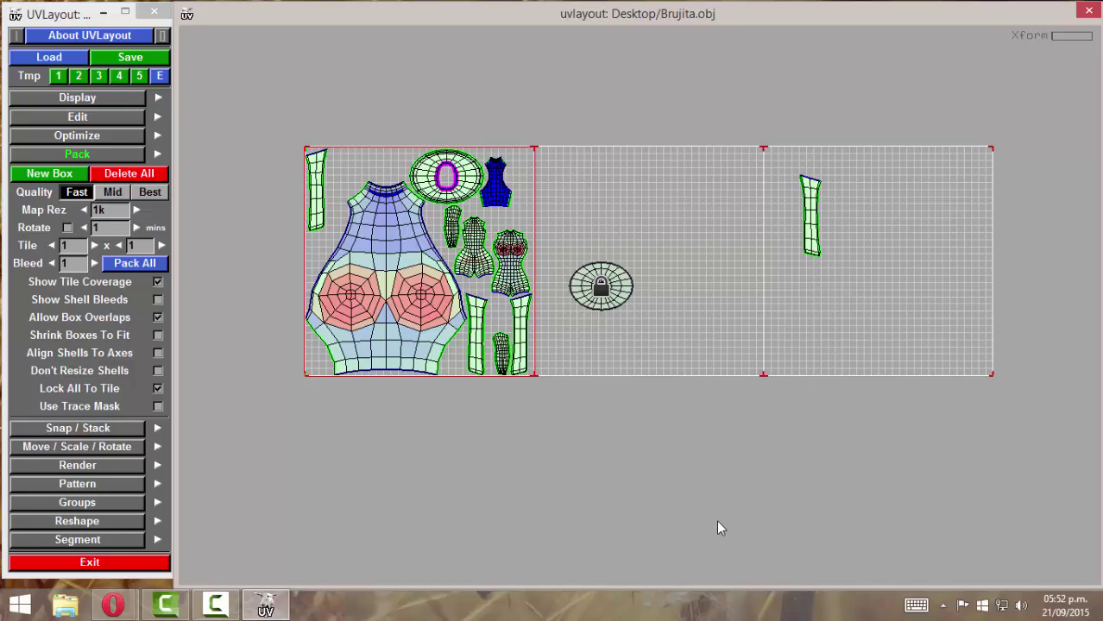
pyautogui.press(']')
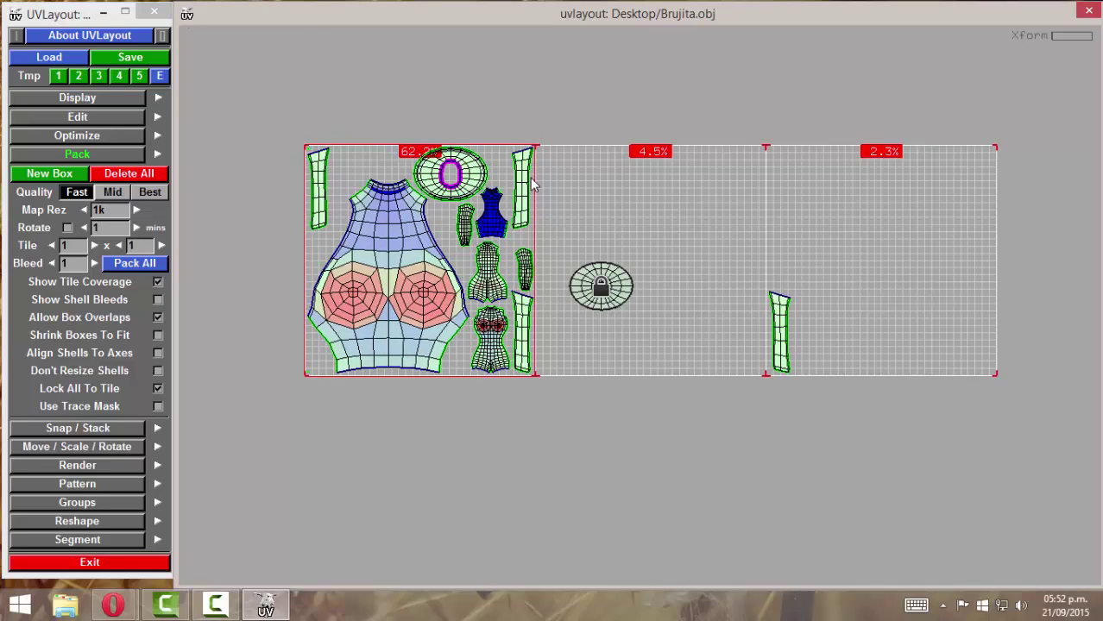
# Move the three remaining strips from the first tile into the third tile and repack the shells within their tiles.
pyautogui.moveTo(526, 198); pyautogui.dragTo(859, 255, button='middle')
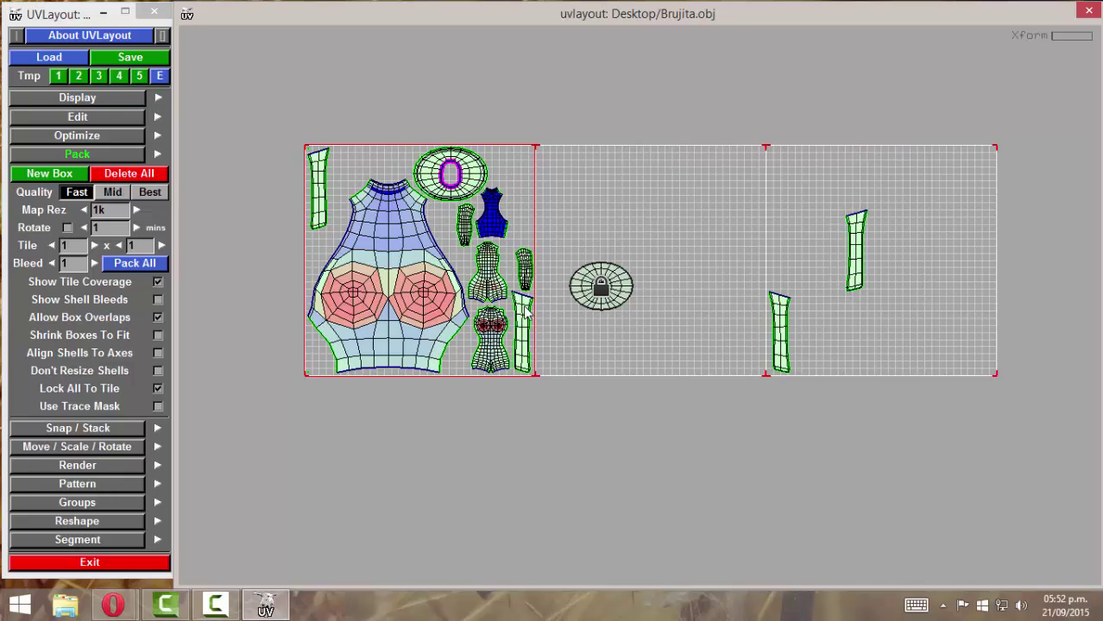
pyautogui.moveTo(522, 316); pyautogui.dragTo(972, 270, button='middle')
pyautogui.moveTo(318, 197); pyautogui.dragTo(799, 240, button='middle')
pyautogui.press('p')
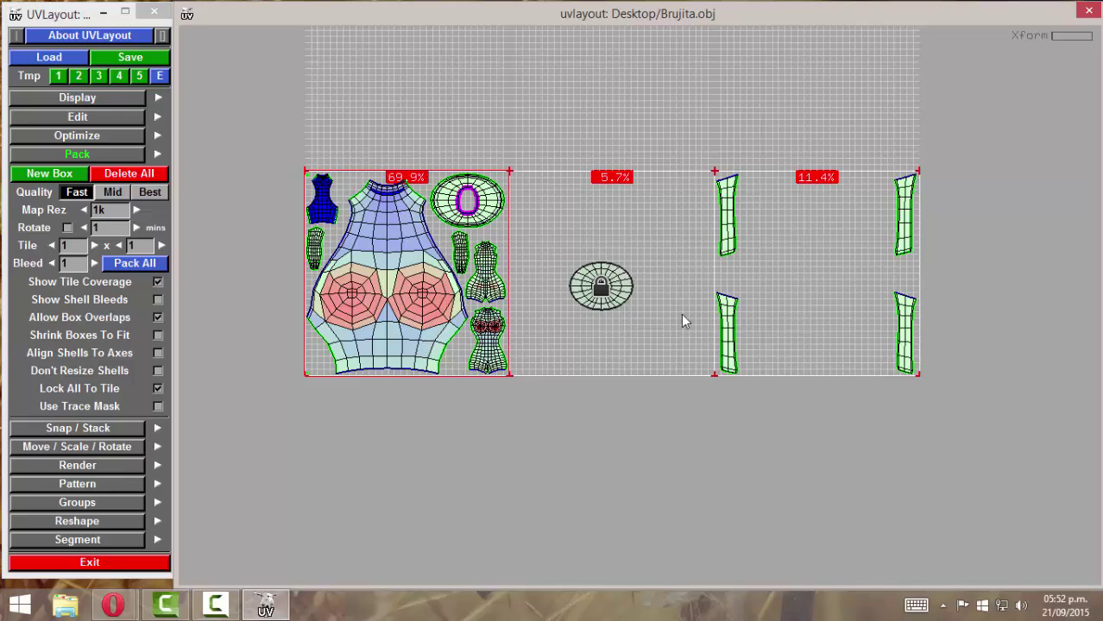
# Unlock the ellipse shell, disable Lock All To Tile and pack every shell into a single tile.
pyautogui.click(692, 409)
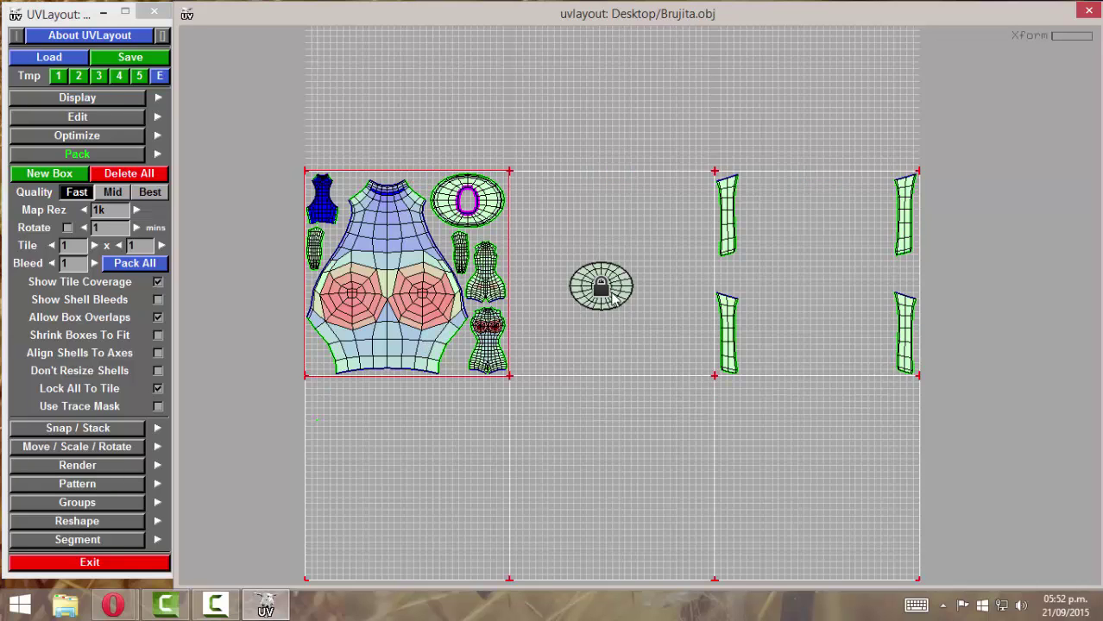
pyautogui.press('l')
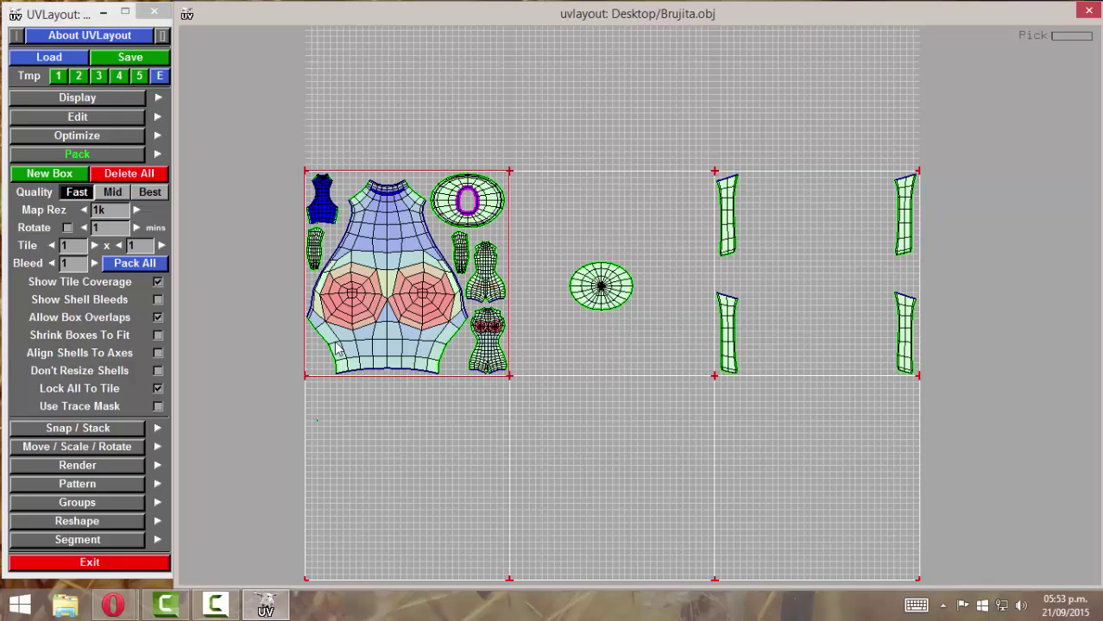
pyautogui.moveTo(359, 231); pyautogui.dragTo(436, 267, button='right')
pyautogui.moveTo(437, 266); pyautogui.dragTo(709, 317, button='middle')
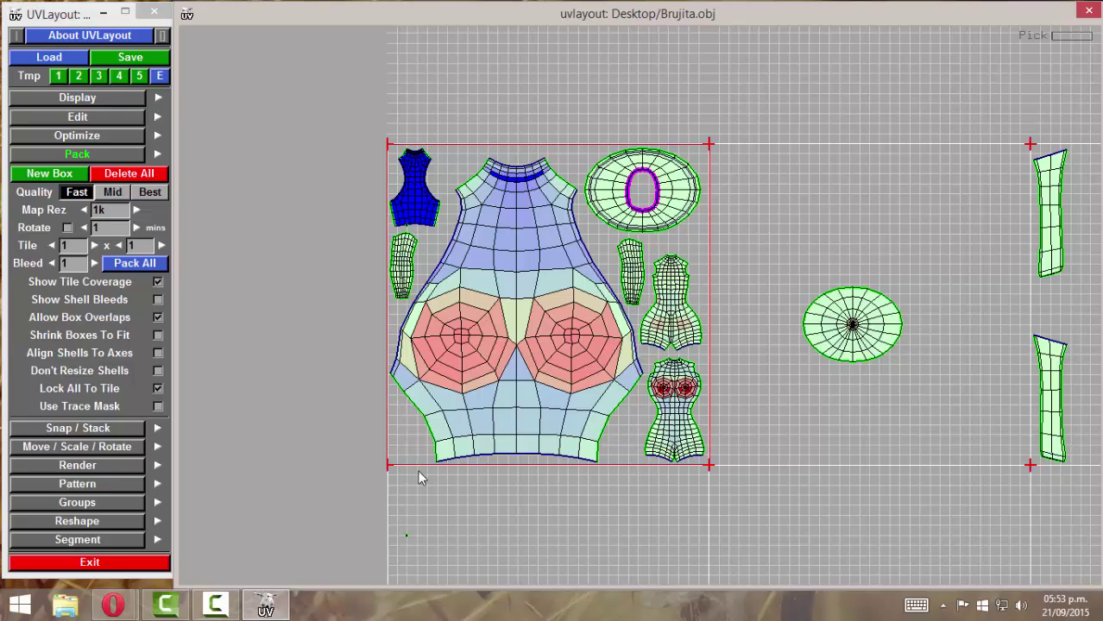
pyautogui.click(158, 389)
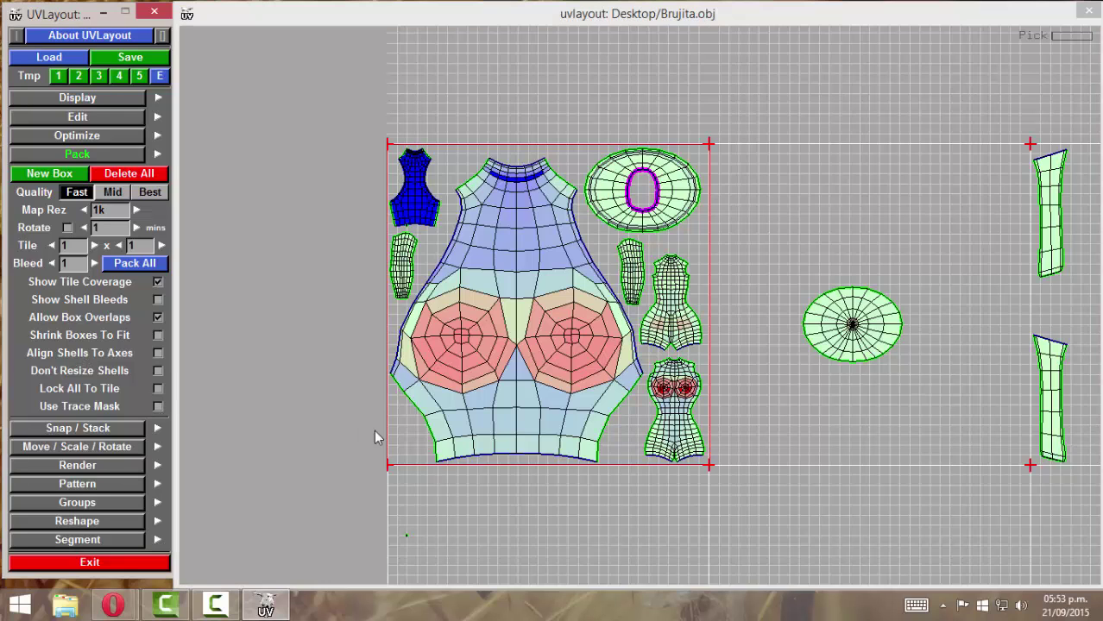
pyautogui.press(']')
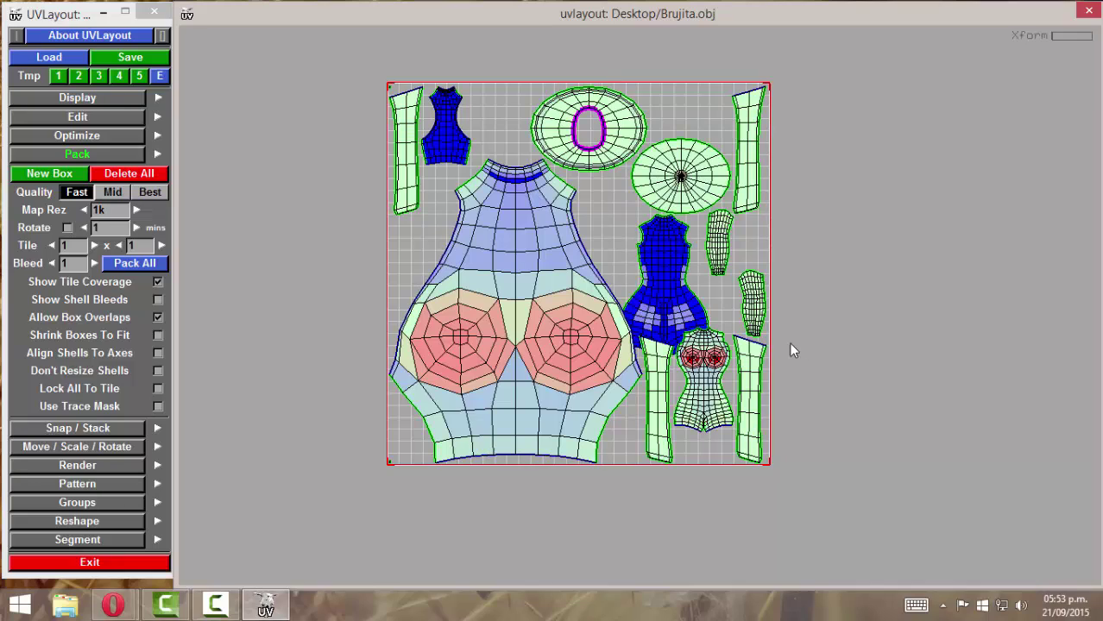
# Move the small body back shell into the second tile and scale it up until it nearly fills the tile's height.
pyautogui.moveTo(829, 323); pyautogui.dragTo(835, 324, button='right')
pyautogui.moveTo(834, 324); pyautogui.dragTo(714, 325, button='middle')
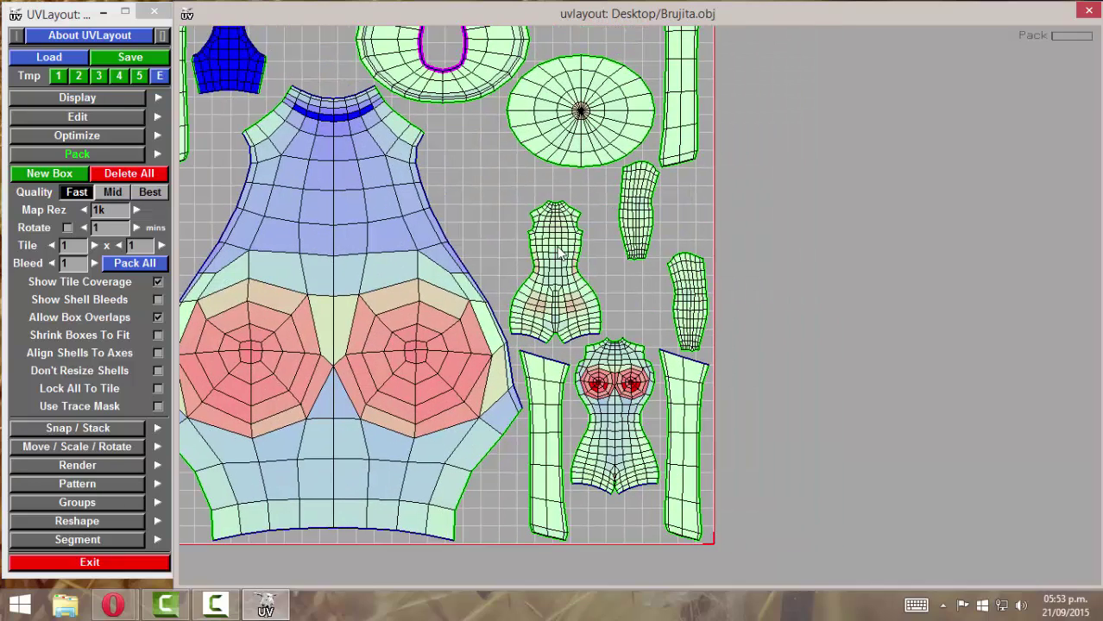
pyautogui.moveTo(592, 250); pyautogui.dragTo(611, 199, button='middle')
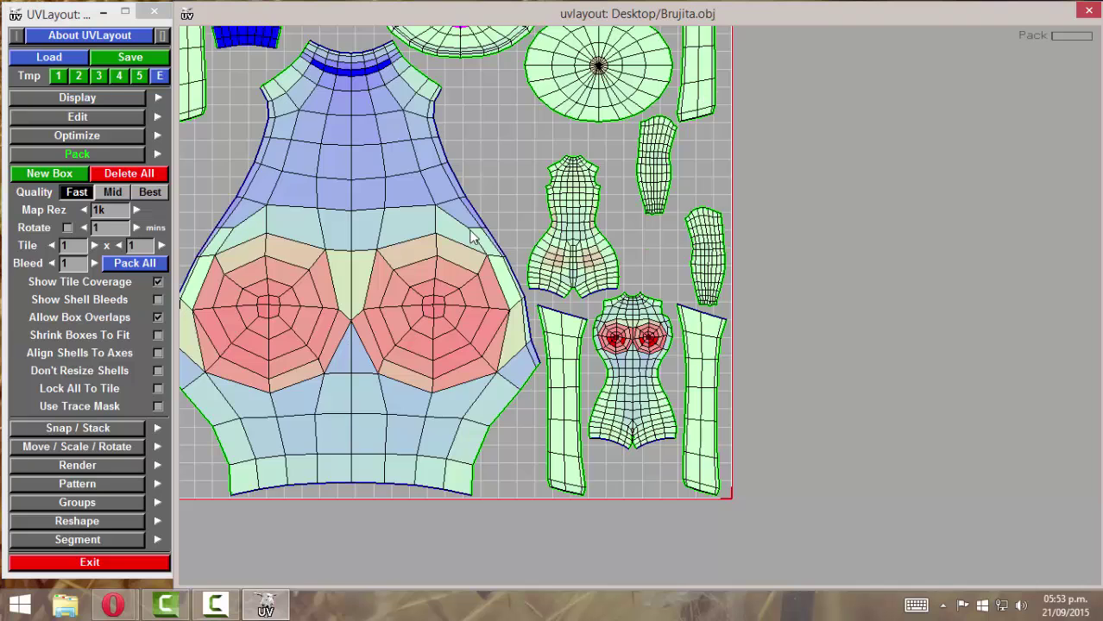
pyautogui.moveTo(468, 230); pyautogui.dragTo(659, 309, button='right')
pyautogui.moveTo(660, 310); pyautogui.dragTo(707, 387, button='middle')
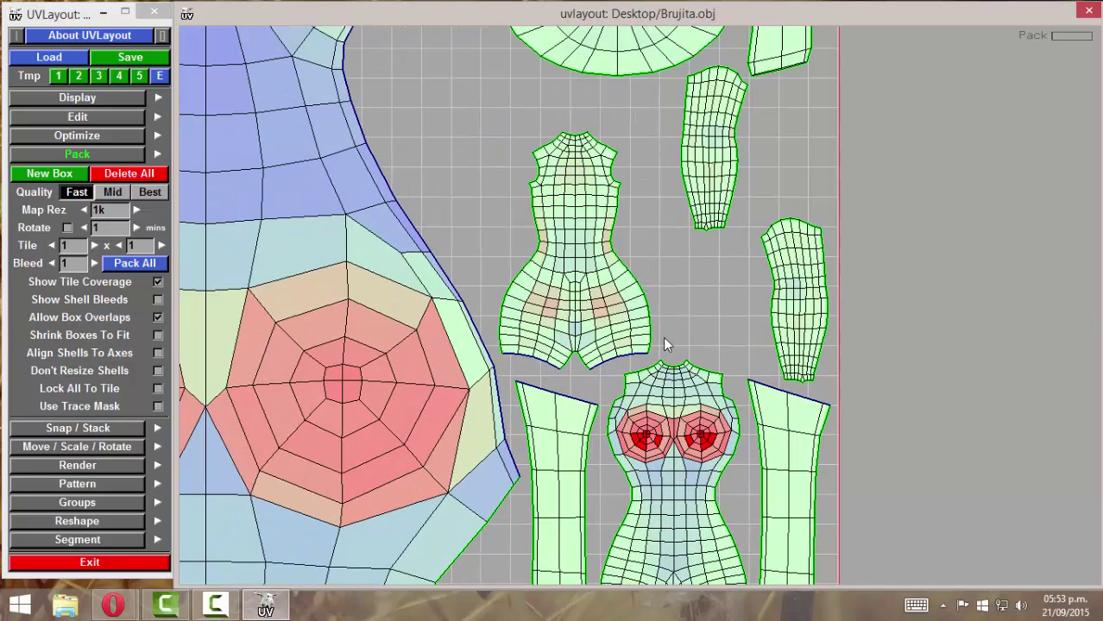
pyautogui.scroll(-4, 616, 270)
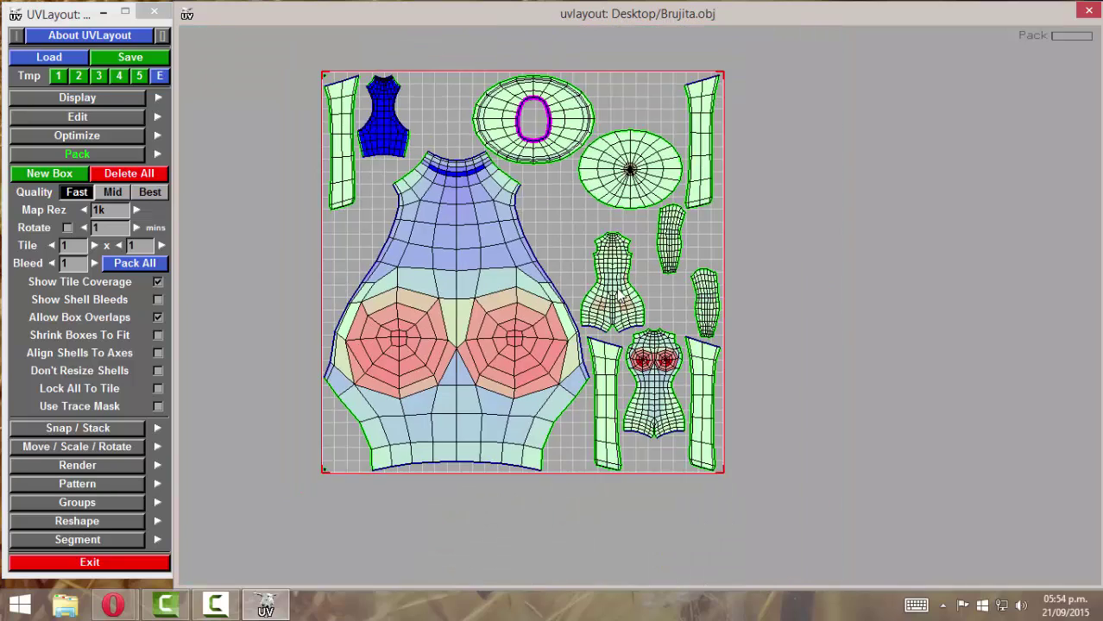
pyautogui.moveTo(466, 255); pyautogui.dragTo(709, 266)
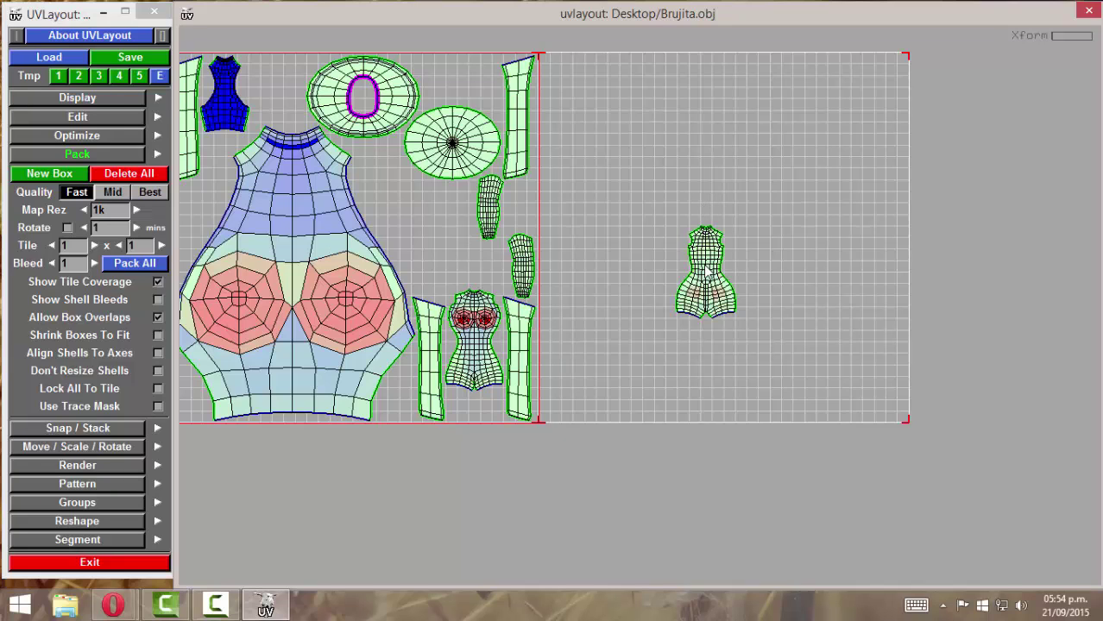
pyautogui.moveTo(707, 270); pyautogui.dragTo(1022, 97, button='right')
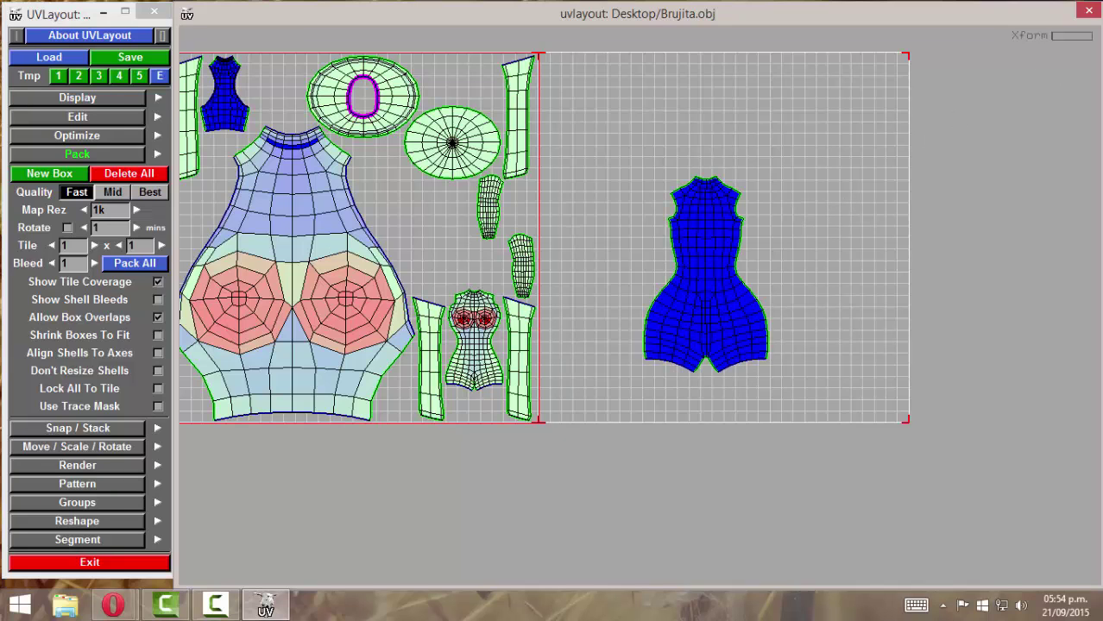
pyautogui.moveTo(716, 283); pyautogui.dragTo(1091, 65, button='right')
pyautogui.moveTo(719, 281); pyautogui.dragTo(728, 241, button='middle')
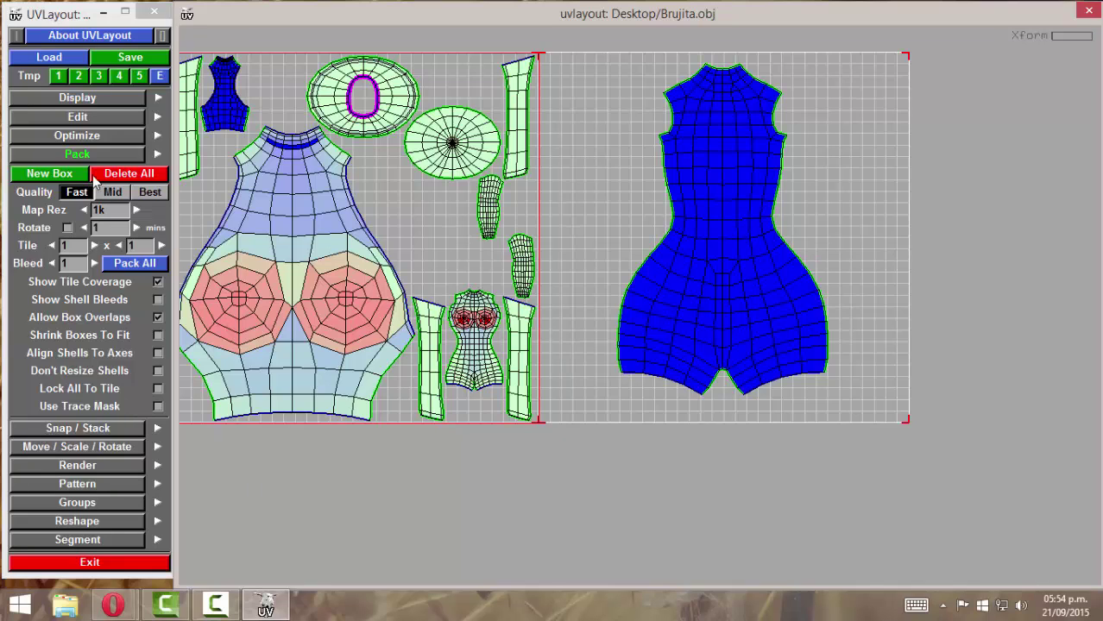
# Apply Local scaling from the Move / Scale / Rotate settings to the resized shells.
pyautogui.click(78, 155)
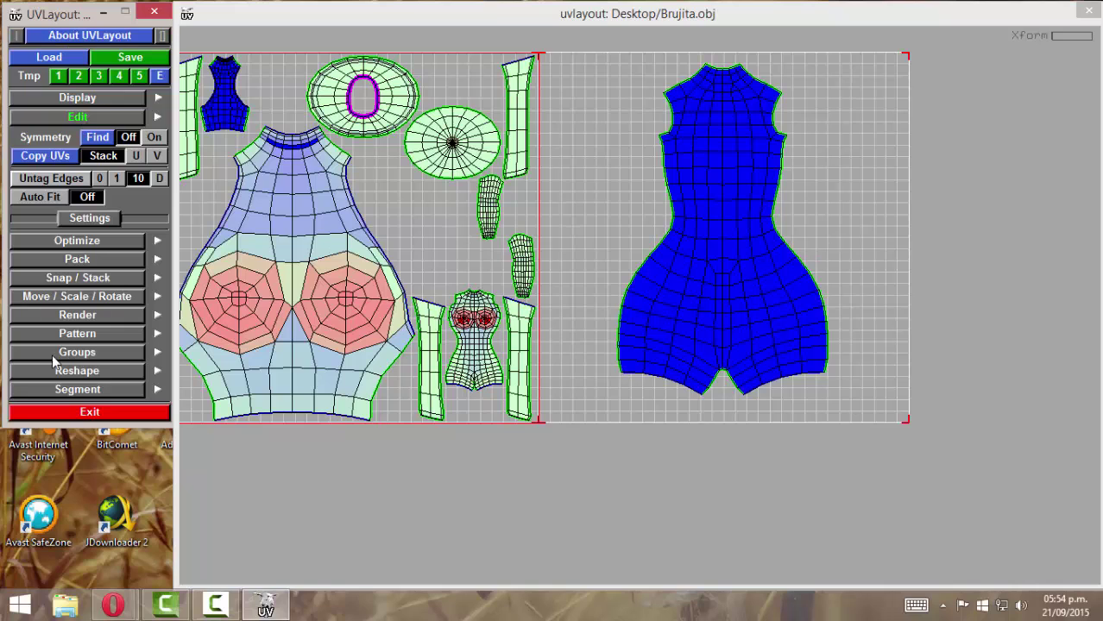
pyautogui.click(87, 118)
pyautogui.click(84, 192)
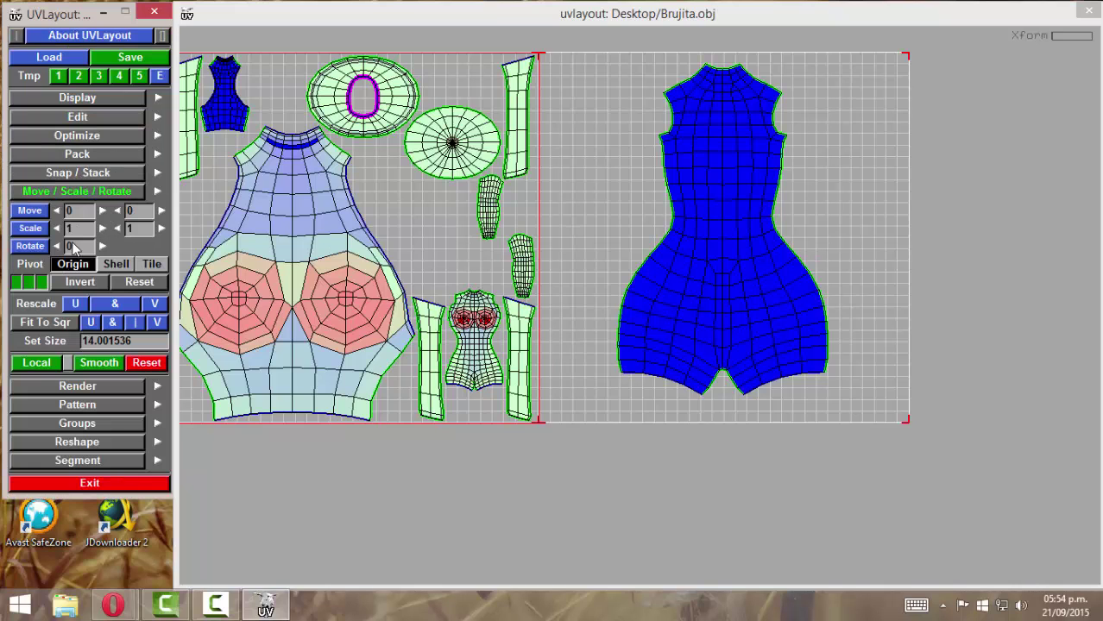
pyautogui.click(36, 364)
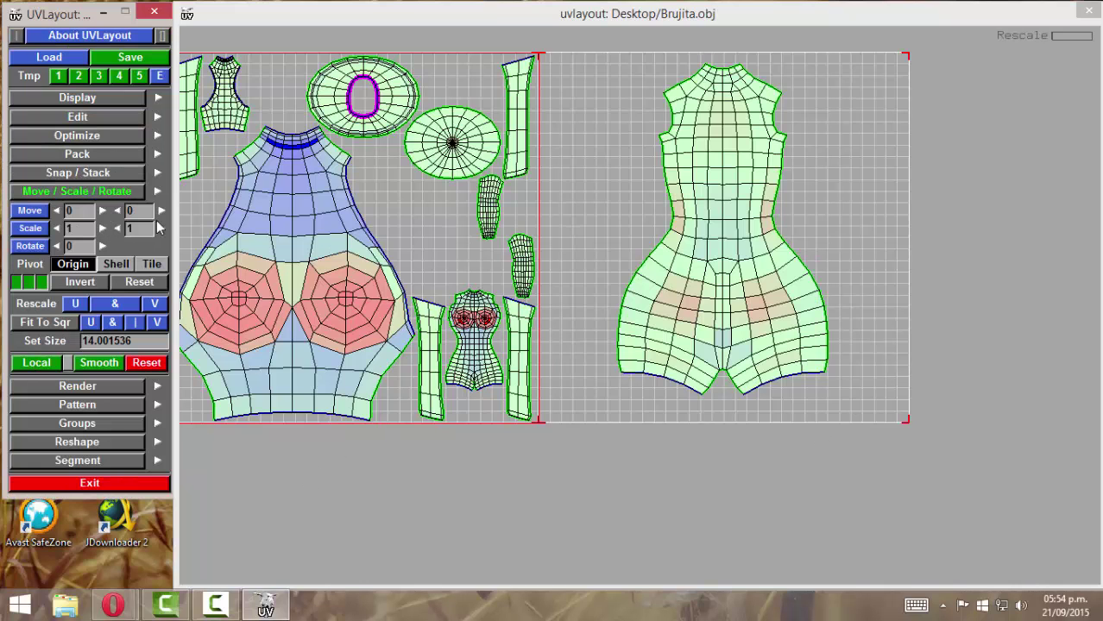
# Enable Lock All To Tile and repack the shells, keeping the enlarged body back shell in the second tile.
pyautogui.click(74, 191)
pyautogui.click(76, 154)
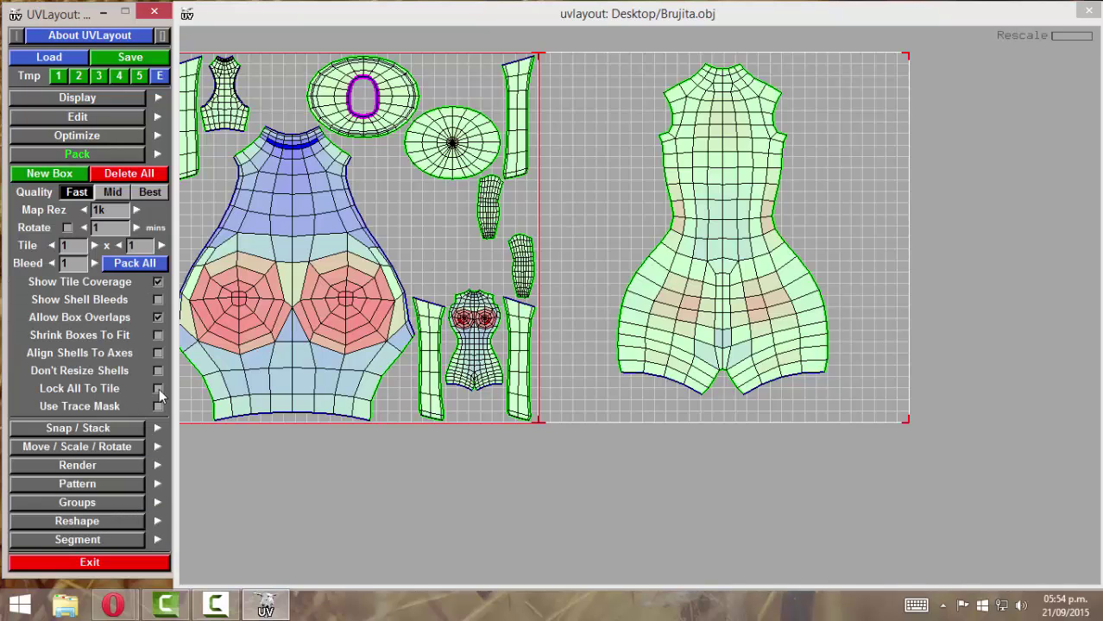
pyautogui.click(158, 389)
pyautogui.moveTo(765, 301); pyautogui.dragTo(540, 277, button='right')
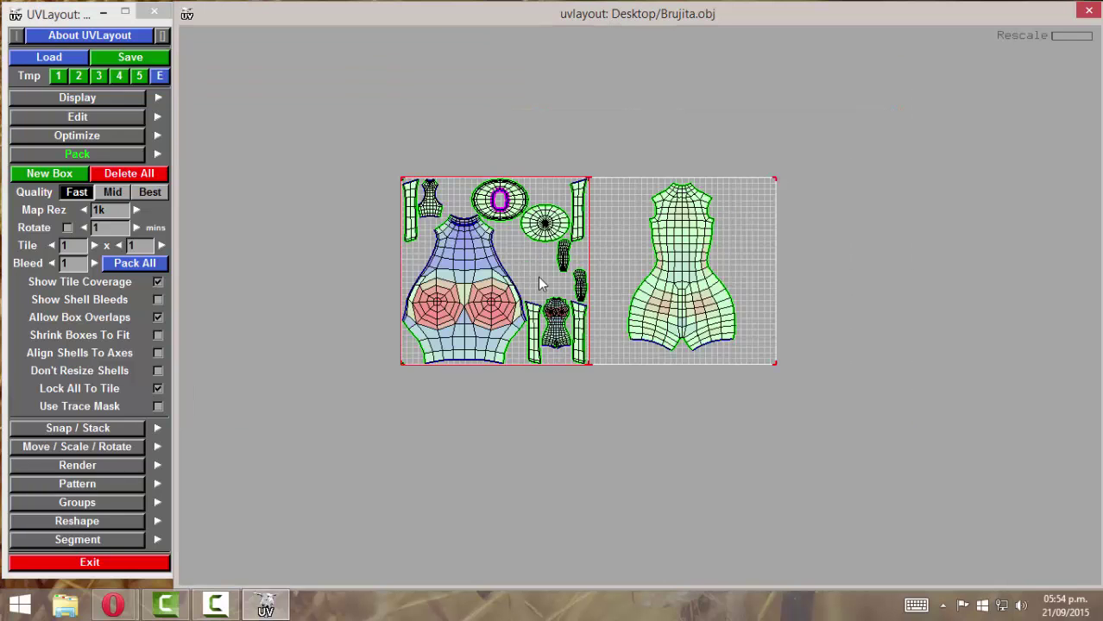
pyautogui.moveTo(540, 277); pyautogui.dragTo(594, 303, button='middle')
pyautogui.press(']')
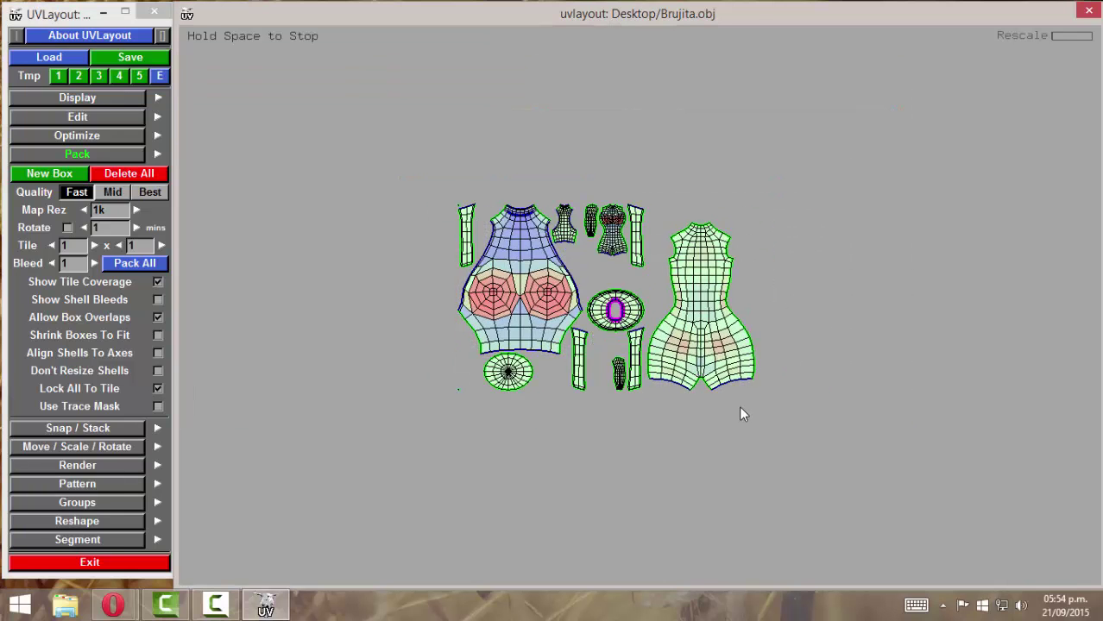
pyautogui.moveTo(567, 320); pyautogui.dragTo(767, 374, button='right')
pyautogui.moveTo(768, 381); pyautogui.dragTo(740, 368, button='middle')
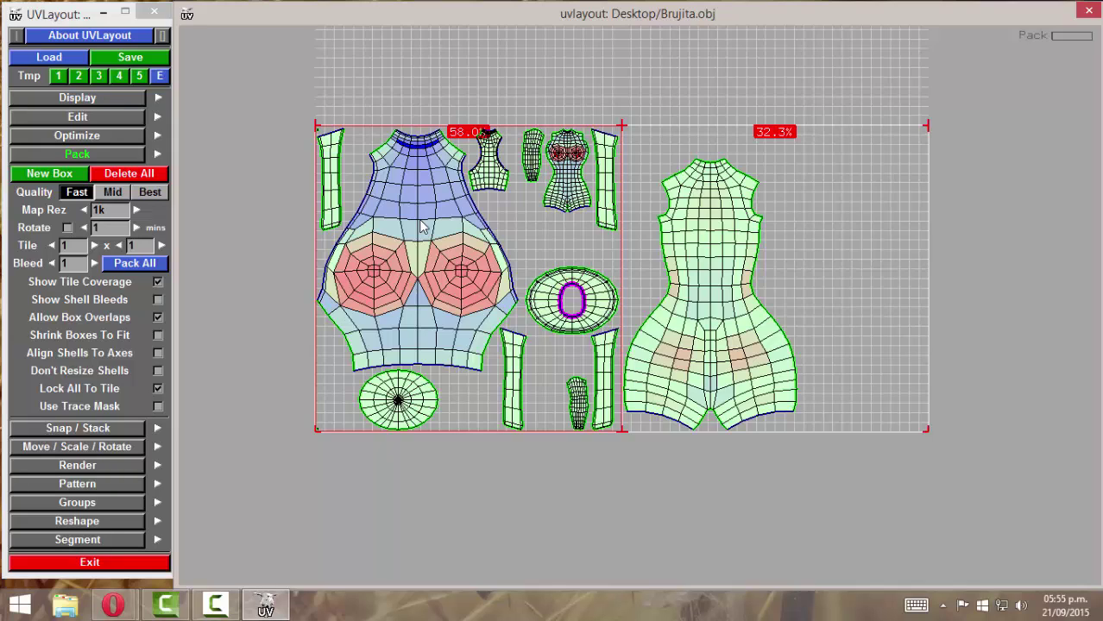
# Start loading a model and change the load folder from the desktop to Documents.
pyautogui.click(47, 60)
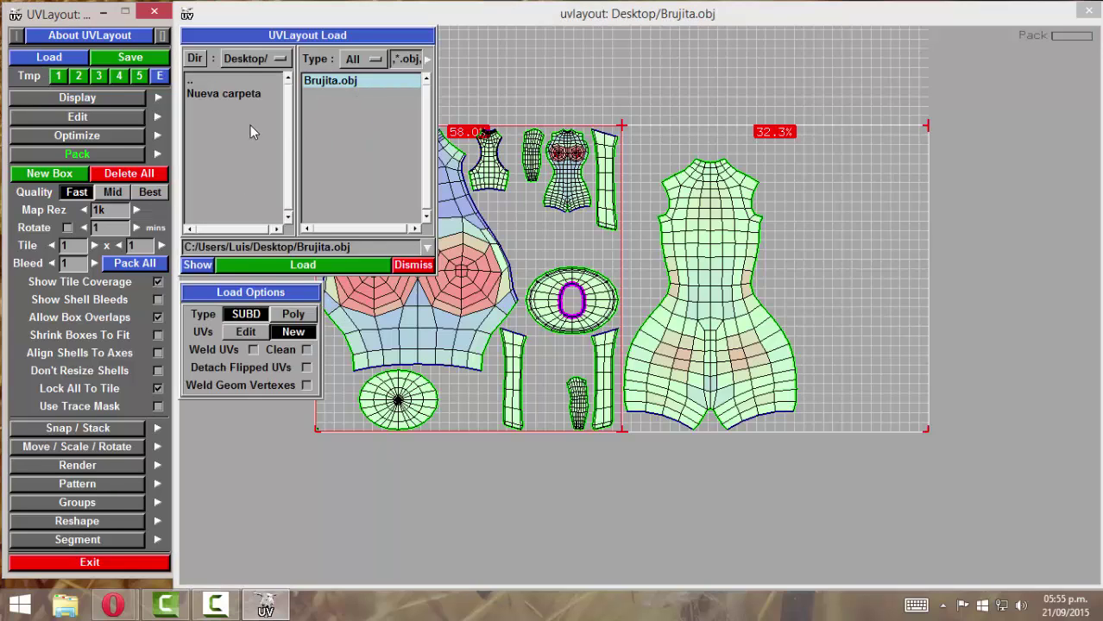
pyautogui.click(195, 61)
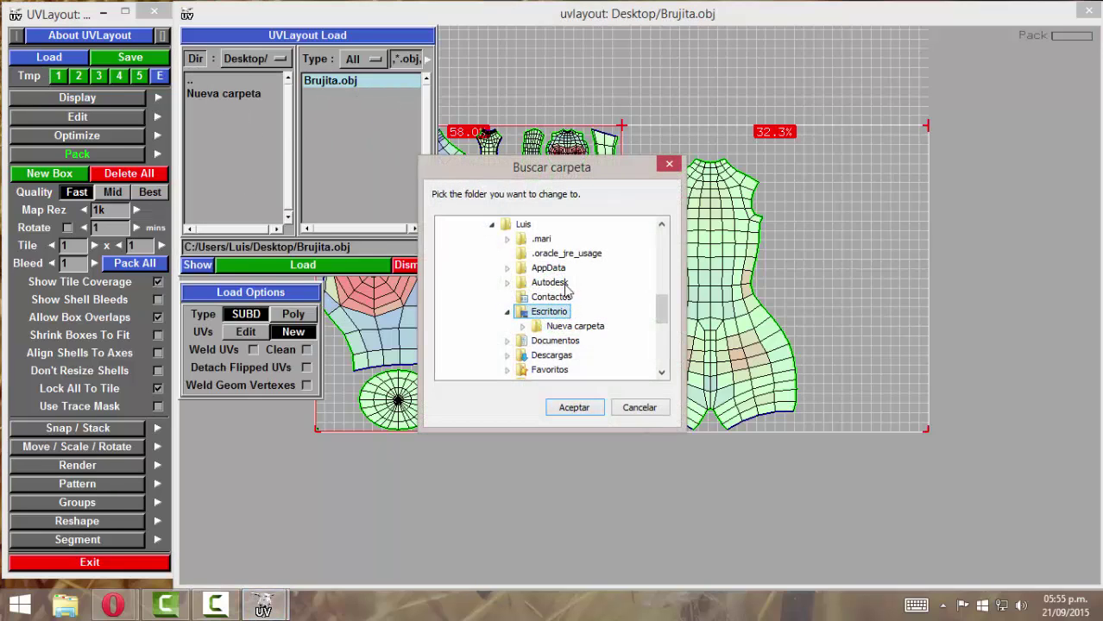
pyautogui.moveTo(662, 310)
pyautogui.mouseDown()
pyautogui.moveTo(669, 358)
pyautogui.moveTo(663, 321)
pyautogui.mouseUp()
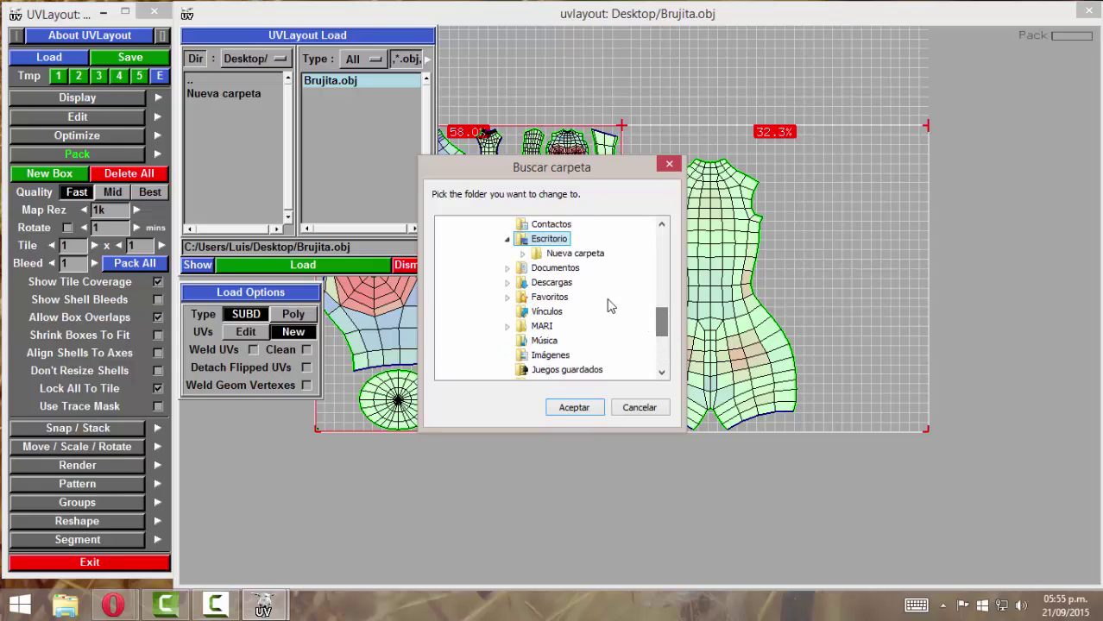
pyautogui.click(561, 270)
pyautogui.click(574, 407)
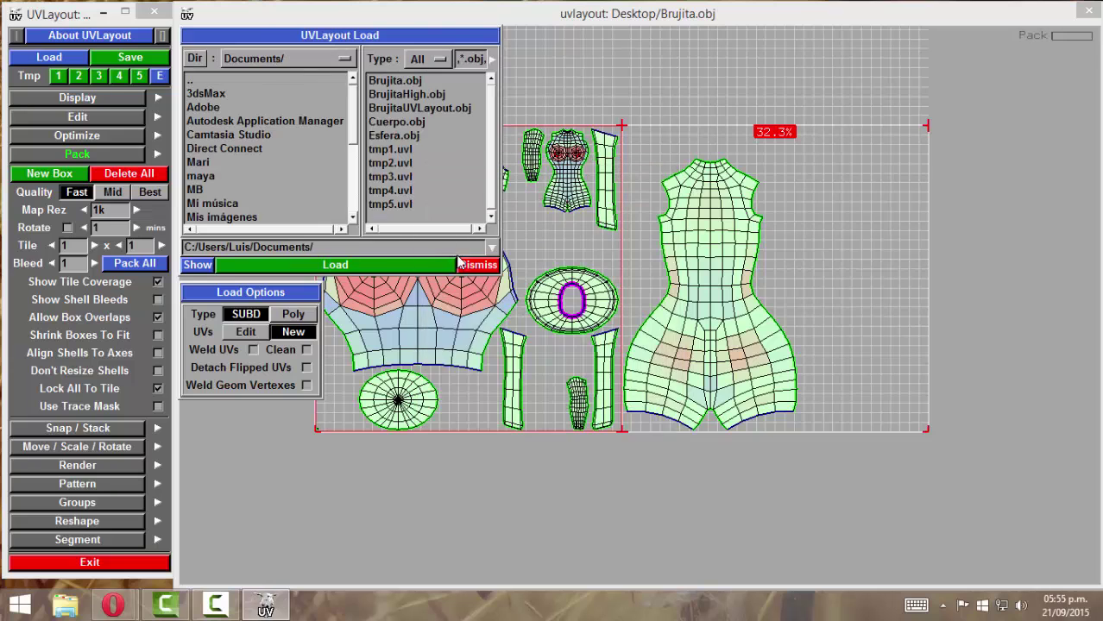
# Load tmp3.uvl from Documents and examine the witch's hat, face and coiled hair in the 3D view.
pyautogui.click(385, 177)
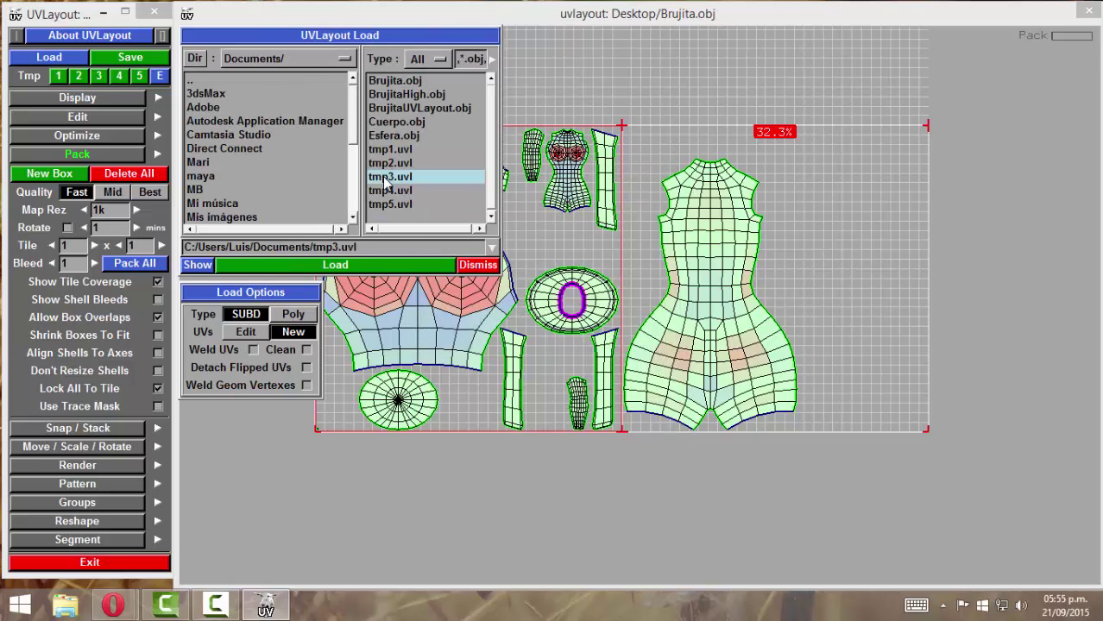
pyautogui.doubleClick(386, 183)
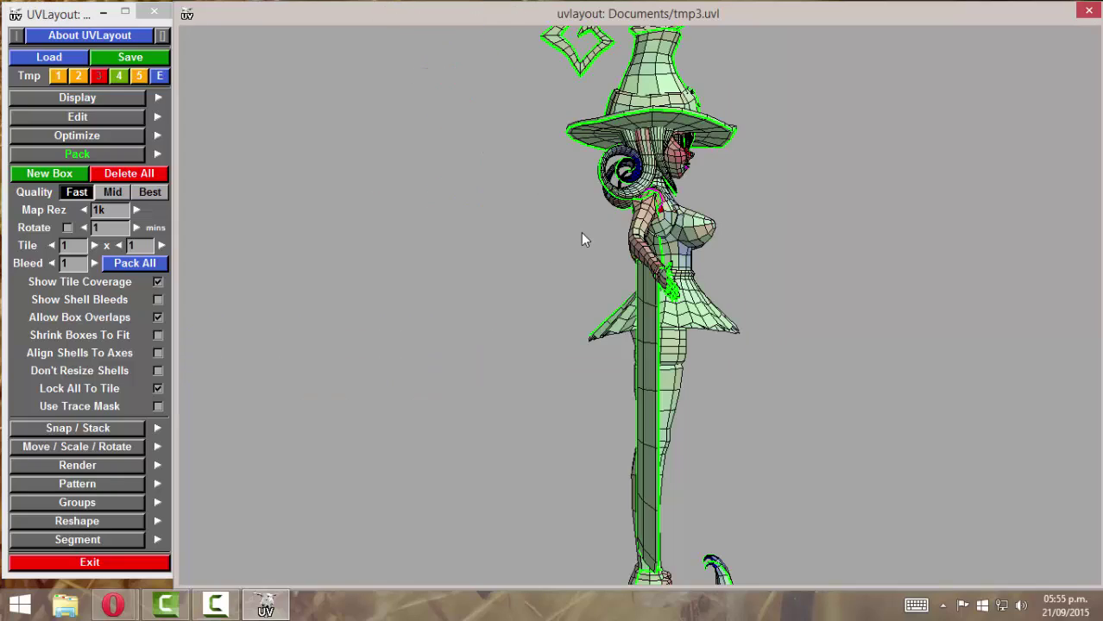
pyautogui.moveTo(823, 294); pyautogui.dragTo(613, 203)
pyautogui.moveTo(586, 189); pyautogui.dragTo(525, 360, button='middle')
pyautogui.moveTo(526, 361); pyautogui.dragTo(629, 317, button='right')
pyautogui.moveTo(628, 316); pyautogui.dragTo(662, 294)
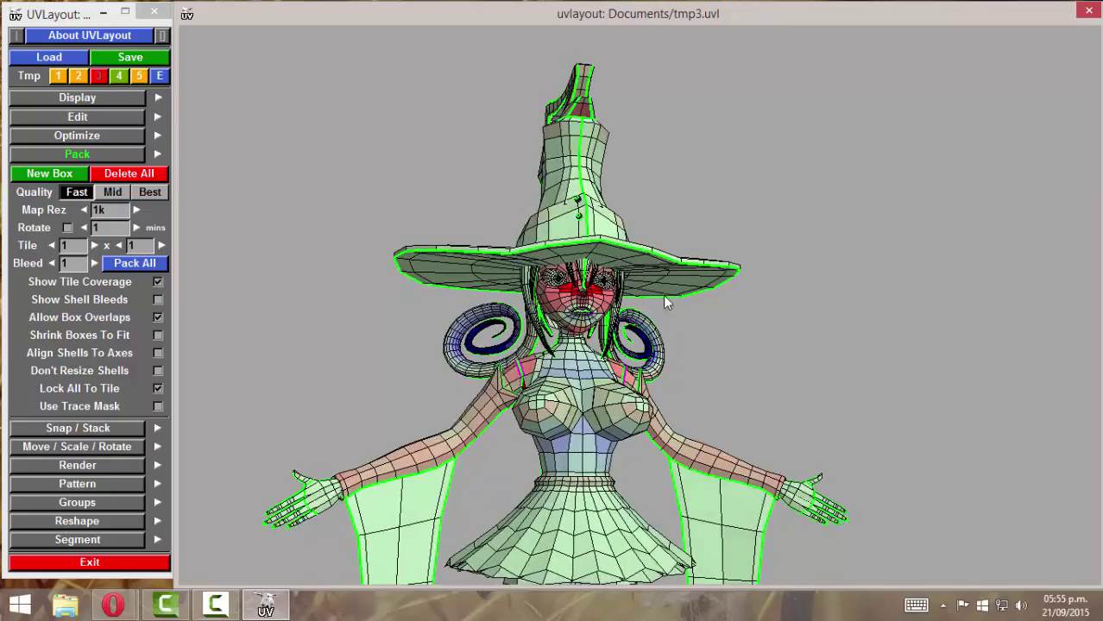
pyautogui.moveTo(662, 295); pyautogui.dragTo(789, 332, button='right')
pyautogui.moveTo(790, 332); pyautogui.dragTo(723, 240)
pyautogui.moveTo(724, 245); pyautogui.dragTo(630, 210, button='right')
pyautogui.moveTo(629, 210); pyautogui.dragTo(426, 283)
pyautogui.moveTo(757, 319); pyautogui.dragTo(637, 346)
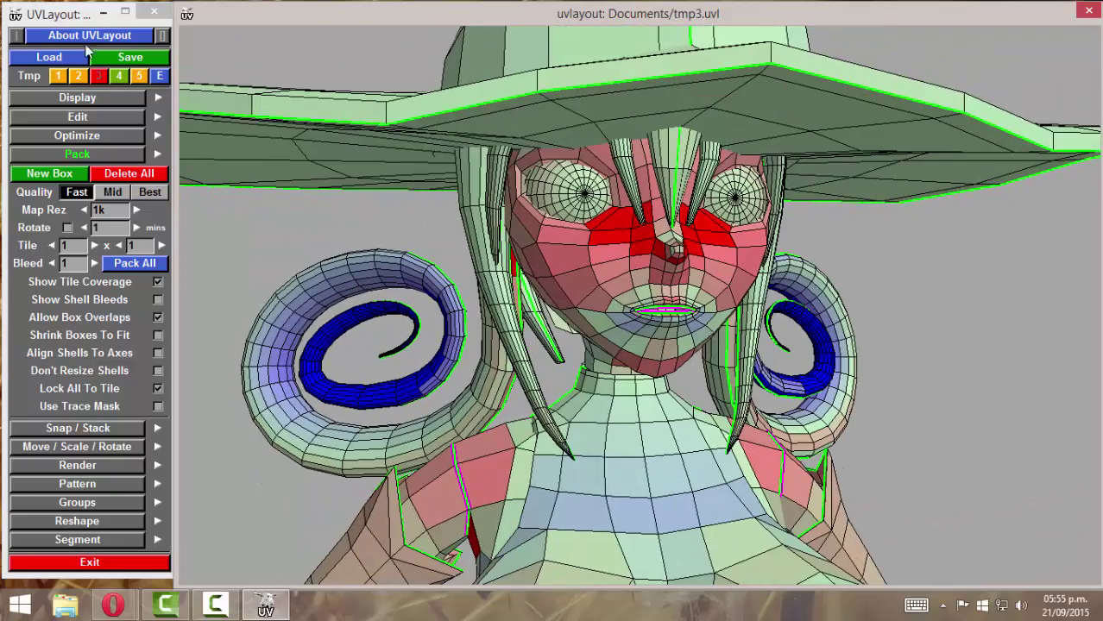
# Load tmp1.uvl from Documents and frame the witch's upper body in the 3D view.
pyautogui.click(51, 57)
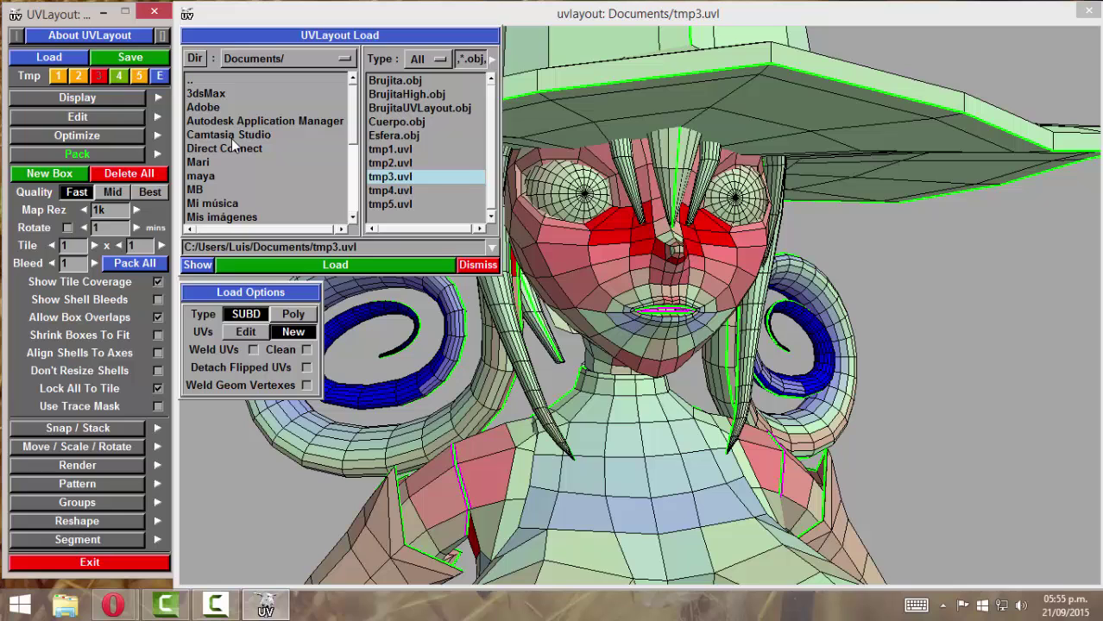
pyautogui.doubleClick(387, 149)
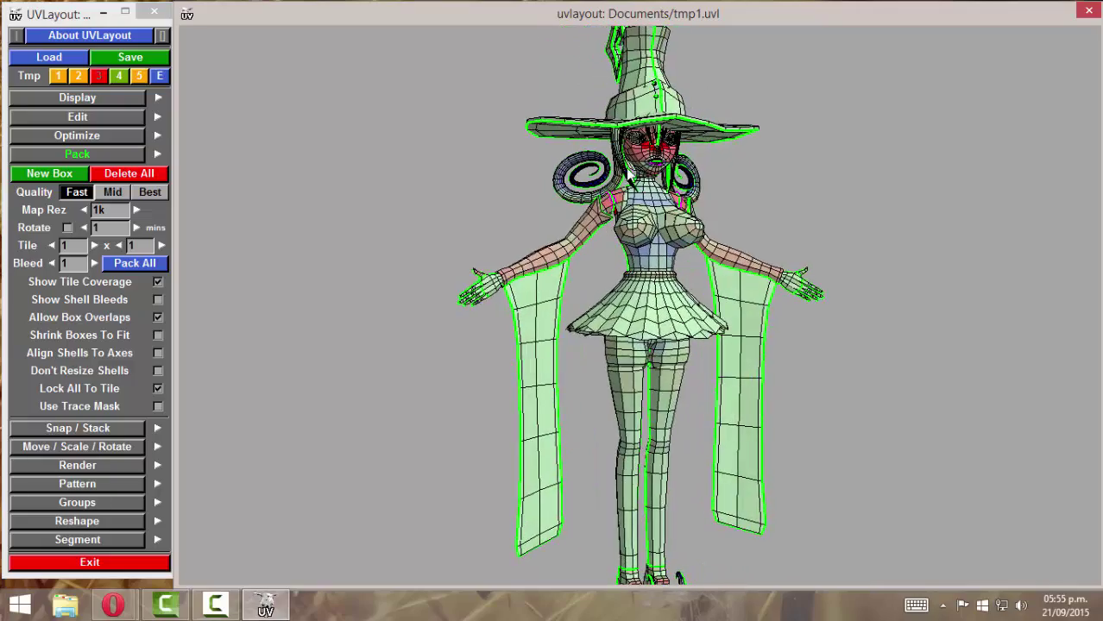
pyautogui.moveTo(628, 172); pyautogui.dragTo(818, 346, button='right')
pyautogui.moveTo(752, 264); pyautogui.dragTo(662, 316, button='middle')
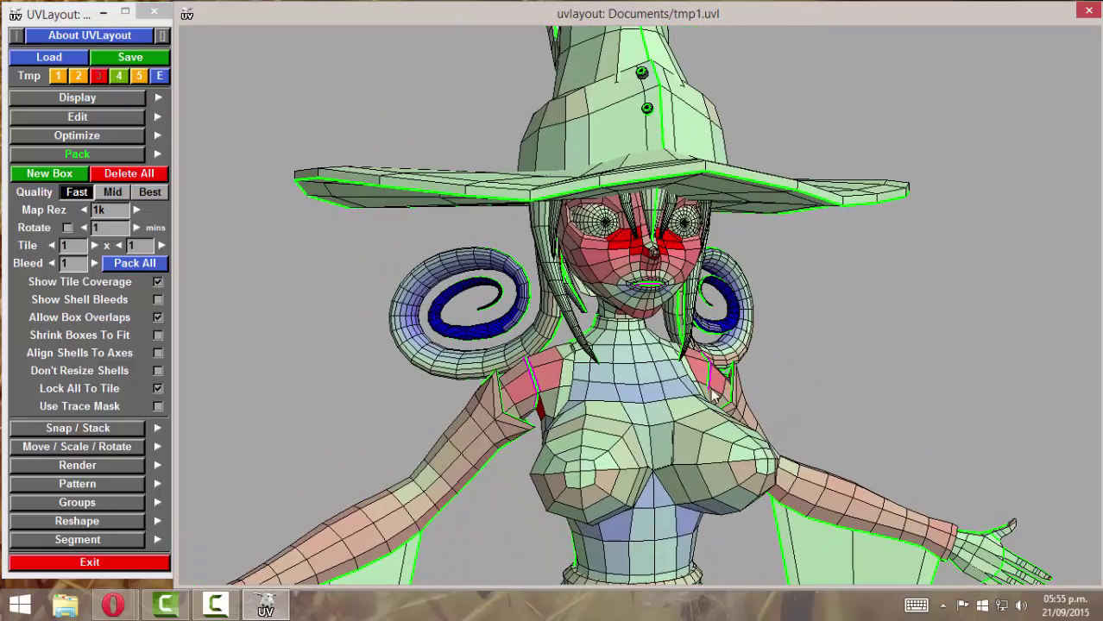
pyautogui.scroll(-3, 712, 395)
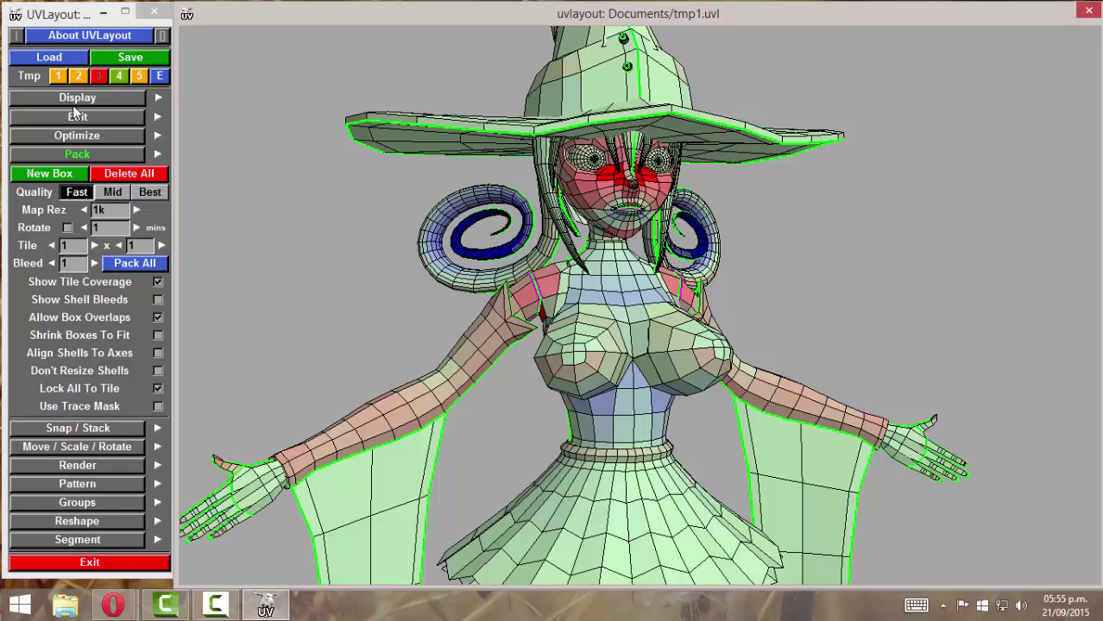
# Switch the display of tmp1.uvl to the UV view.
pyautogui.click(78, 100)
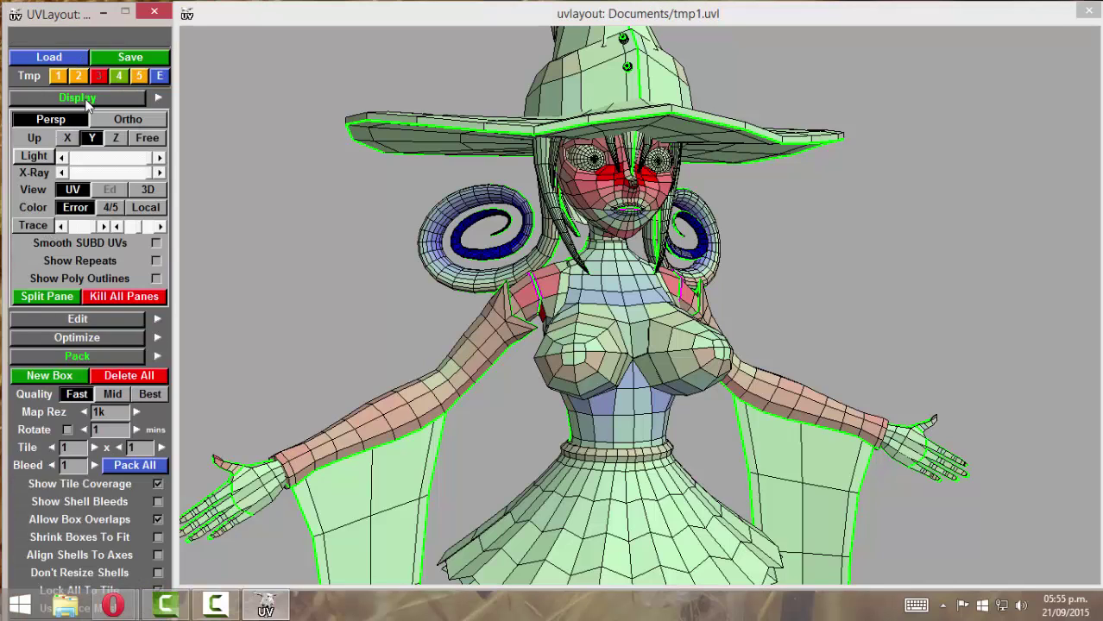
pyautogui.click(84, 100)
pyautogui.click(83, 117)
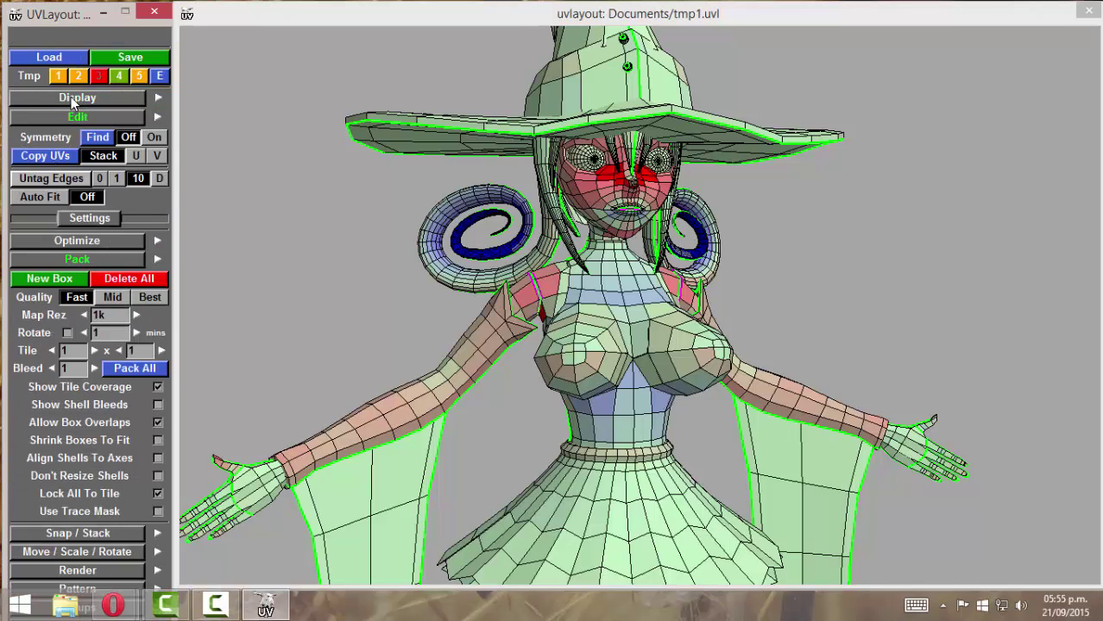
pyautogui.click(76, 98)
pyautogui.click(72, 189)
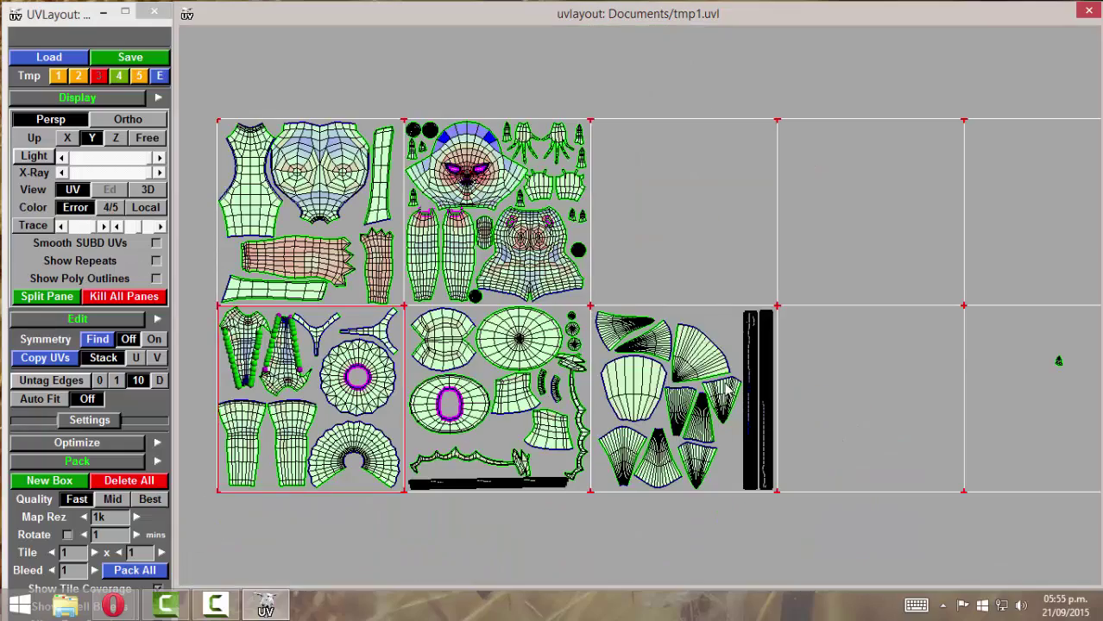
# Examine the packed shells in the lower row of tiles, focusing on the two shoe shells in the first tile.
pyautogui.moveTo(501, 338); pyautogui.dragTo(671, 252, button='middle')
pyautogui.moveTo(695, 293); pyautogui.dragTo(692, 324, button='middle')
pyautogui.moveTo(673, 322); pyautogui.dragTo(557, 285, button='right')
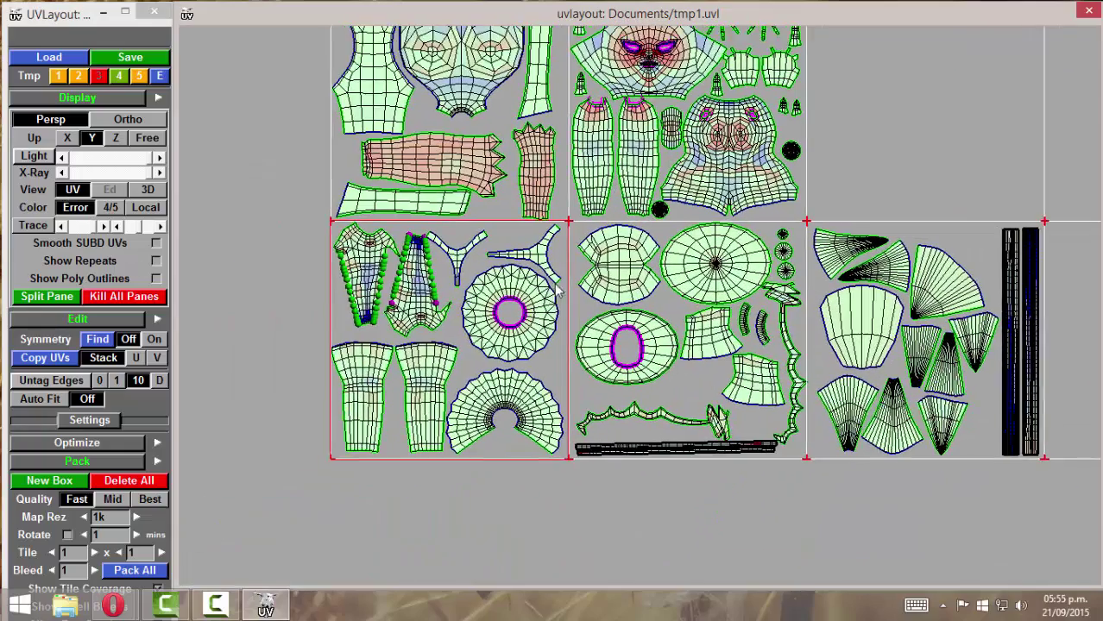
pyautogui.moveTo(556, 291); pyautogui.dragTo(596, 273, button='middle')
pyautogui.scroll(1, 518, 255)
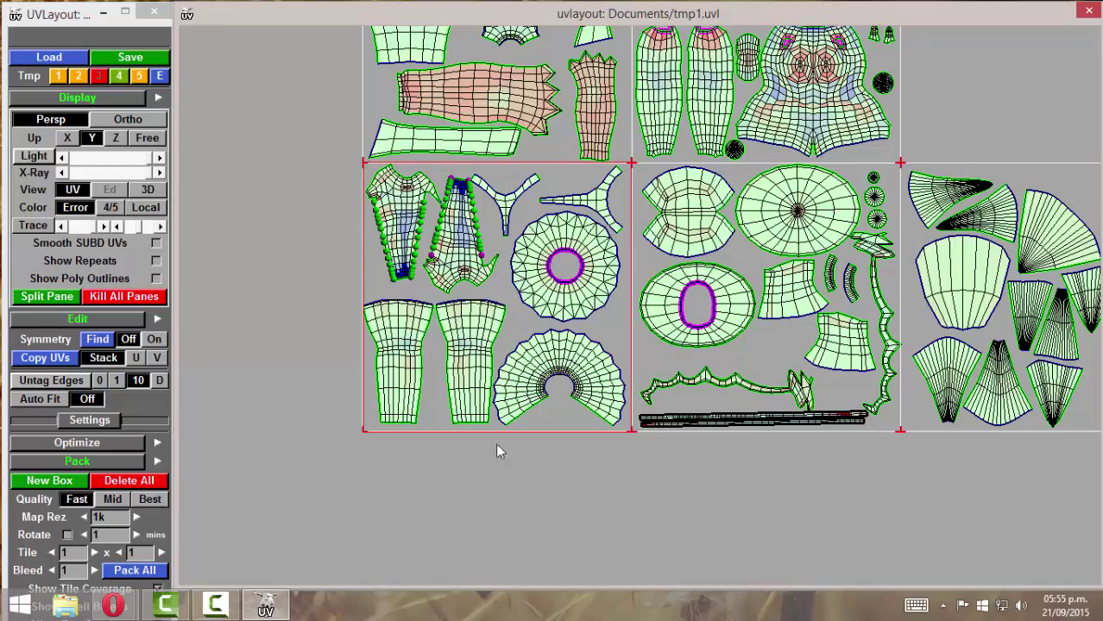
pyautogui.moveTo(340, 253); pyautogui.dragTo(522, 264, button='right')
pyautogui.moveTo(522, 263); pyautogui.dragTo(592, 245, button='middle')
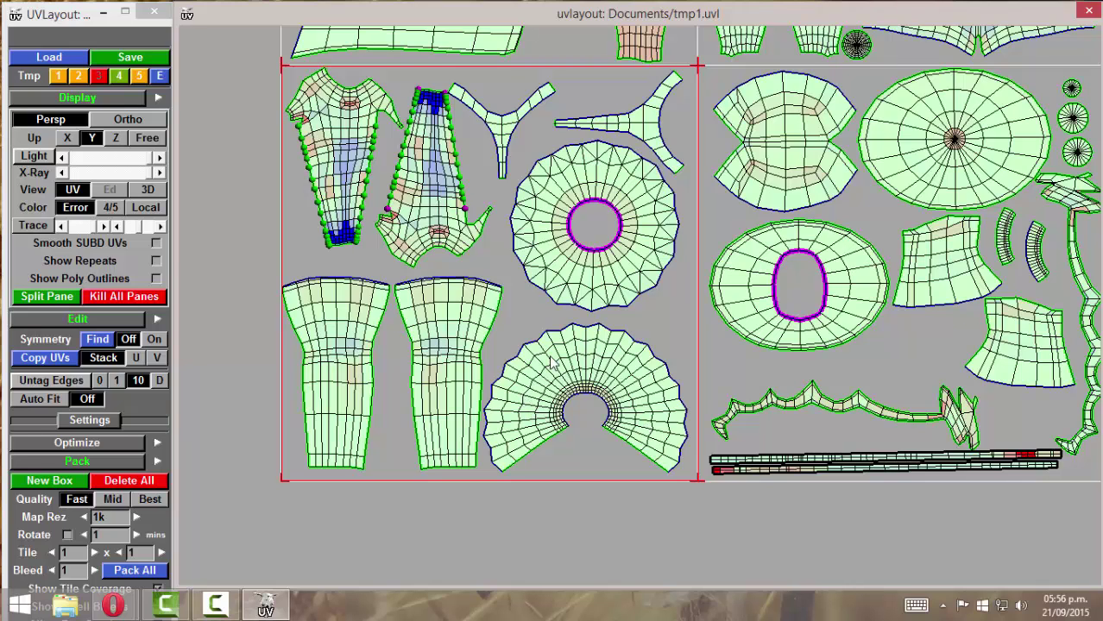
pyautogui.moveTo(590, 147); pyautogui.dragTo(598, 192, button='middle')
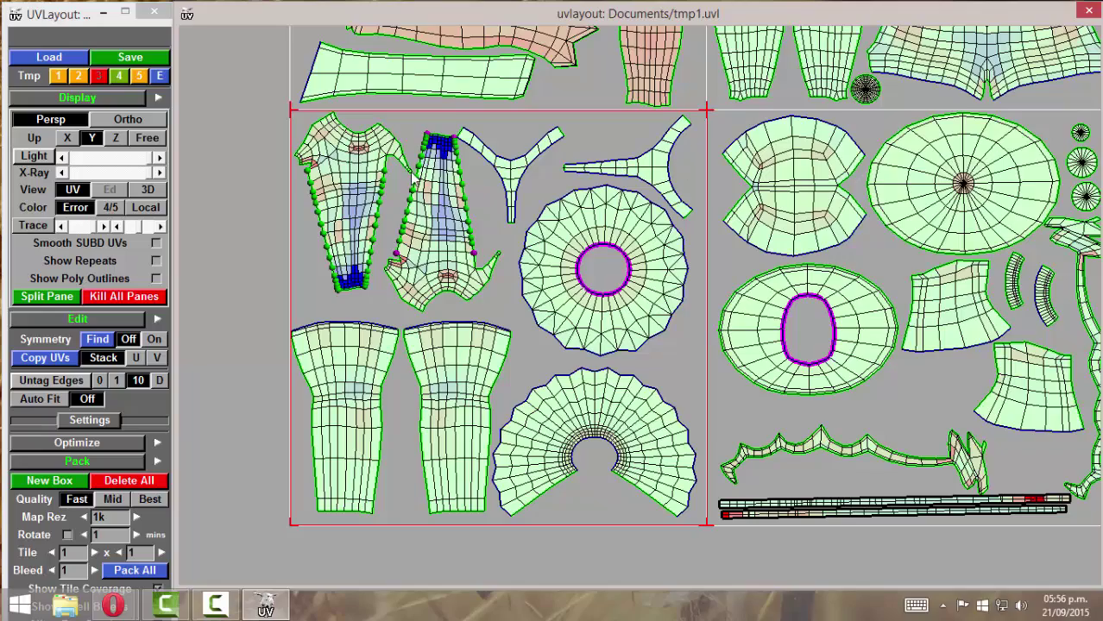
pyautogui.moveTo(331, 231); pyautogui.dragTo(392, 362, button='right')
pyautogui.moveTo(391, 362); pyautogui.dragTo(505, 325, button='middle')
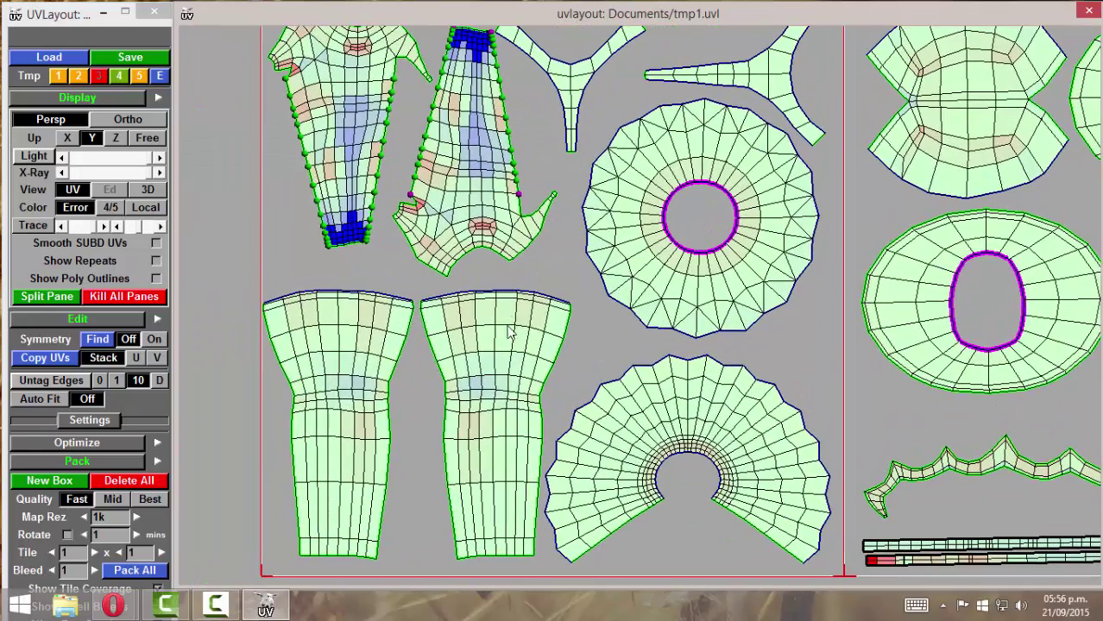
pyautogui.moveTo(544, 321); pyautogui.dragTo(515, 145, button='right')
pyautogui.moveTo(548, 225); pyautogui.dragTo(529, 286, button='middle')
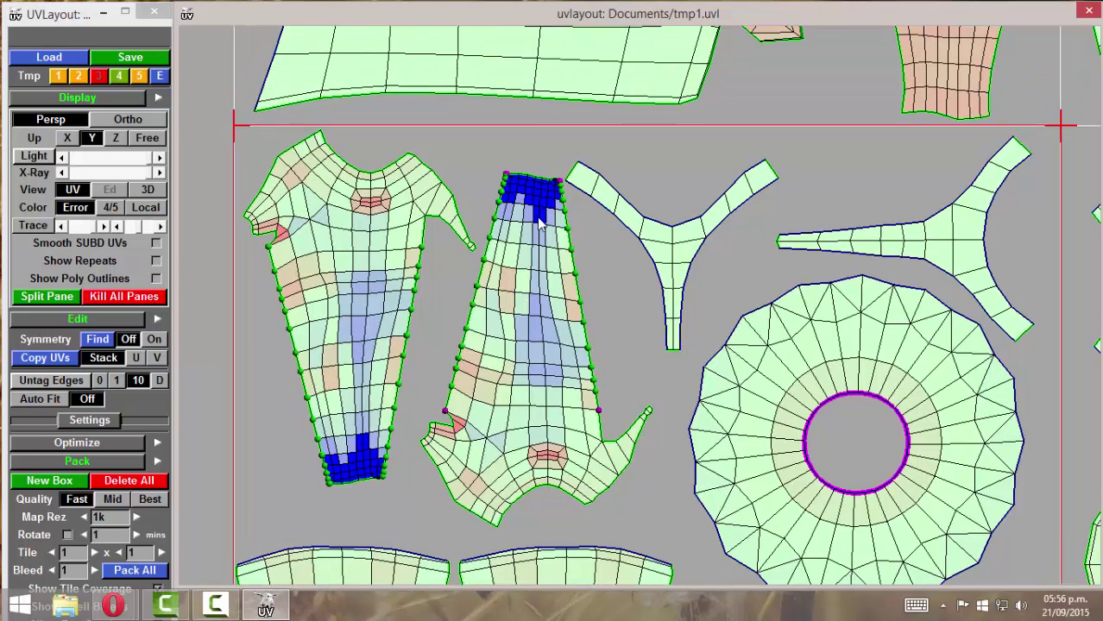
# Switch to the 3D view and examine the distortion colors on the curled tips of the shoes.
pyautogui.click(141, 188)
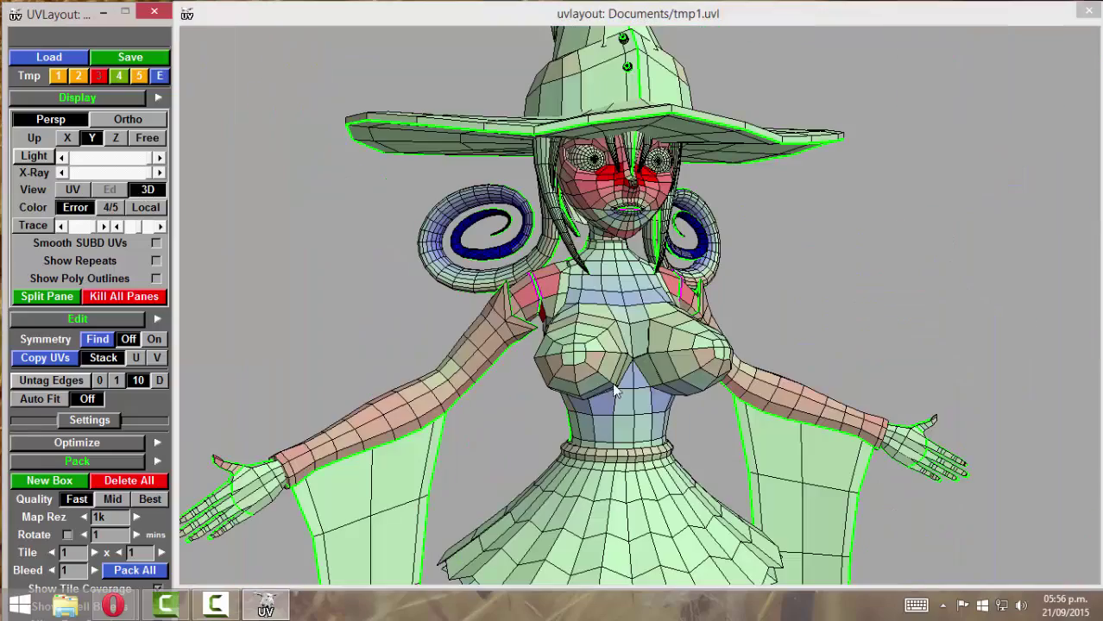
pyautogui.moveTo(677, 393); pyautogui.dragTo(630, 110, button='middle')
pyautogui.moveTo(647, 462); pyautogui.dragTo(623, 194, button='middle')
pyautogui.moveTo(602, 457); pyautogui.dragTo(644, 461)
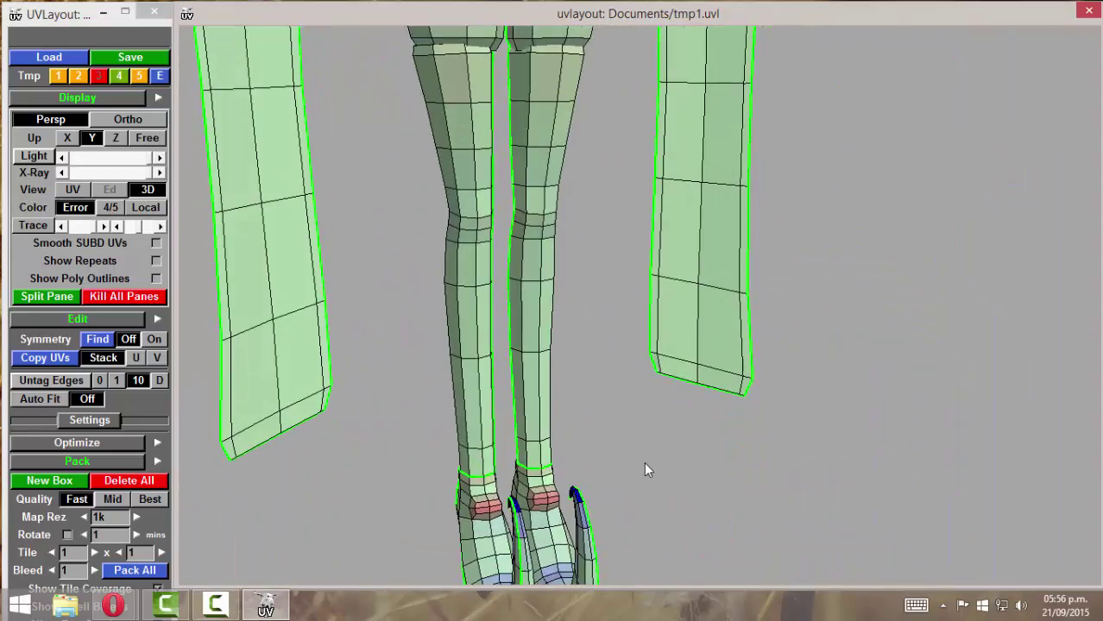
pyautogui.moveTo(643, 462); pyautogui.dragTo(736, 438, button='middle')
pyautogui.moveTo(690, 445); pyautogui.dragTo(766, 435)
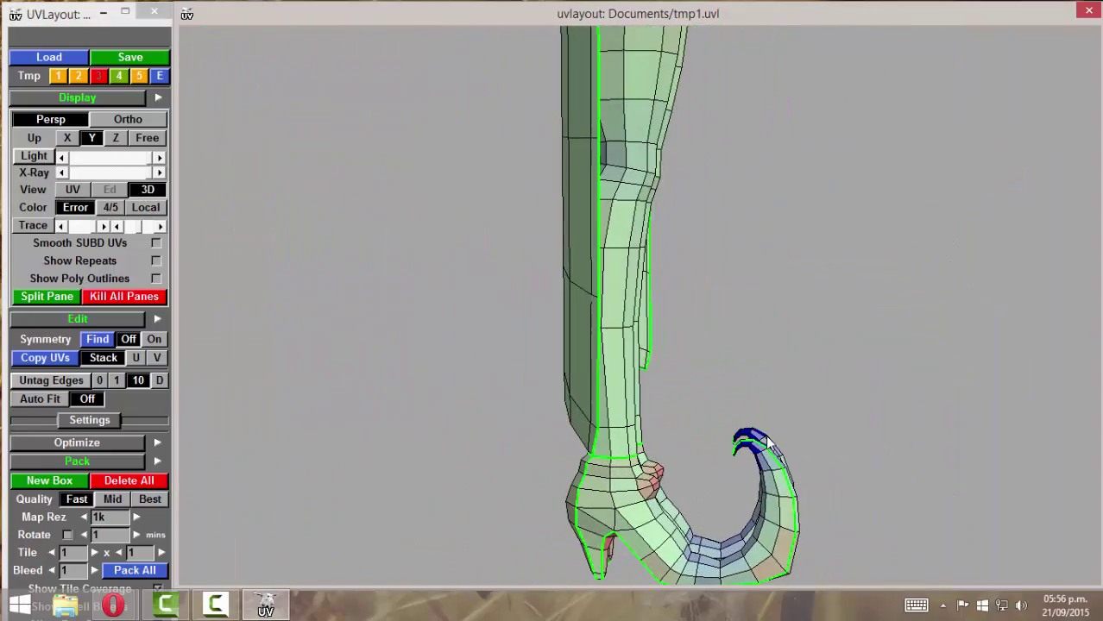
pyautogui.moveTo(841, 485); pyautogui.dragTo(889, 483, button='right')
pyautogui.moveTo(889, 483); pyautogui.dragTo(695, 324, button='middle')
pyautogui.moveTo(694, 324); pyautogui.dragTo(628, 308)
pyautogui.moveTo(628, 309); pyautogui.dragTo(511, 356, button='right')
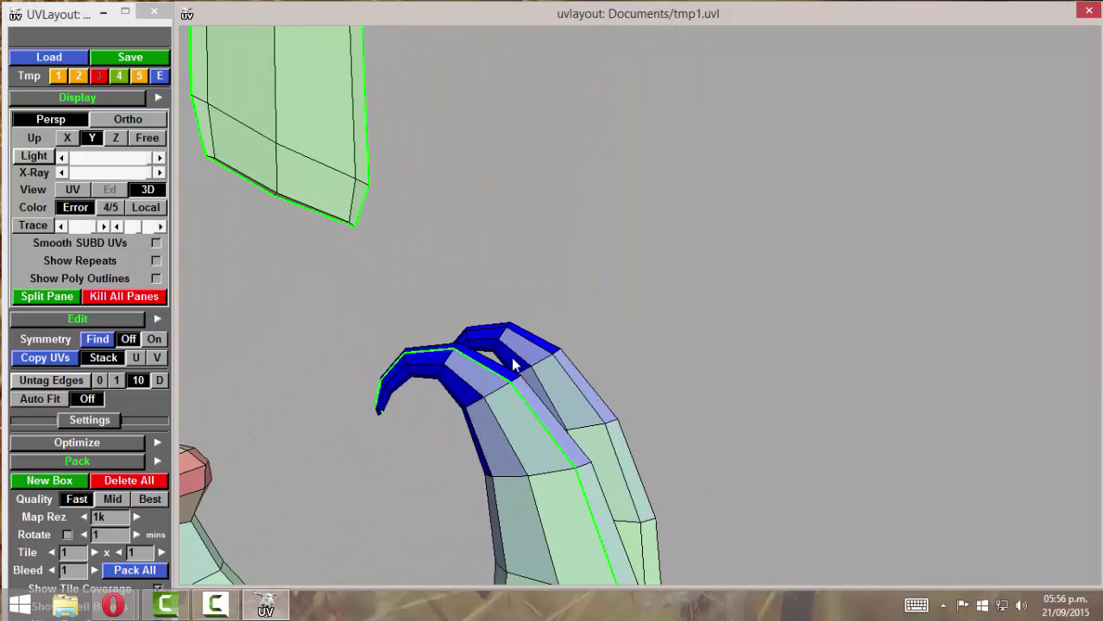
pyautogui.moveTo(511, 357); pyautogui.dragTo(546, 296)
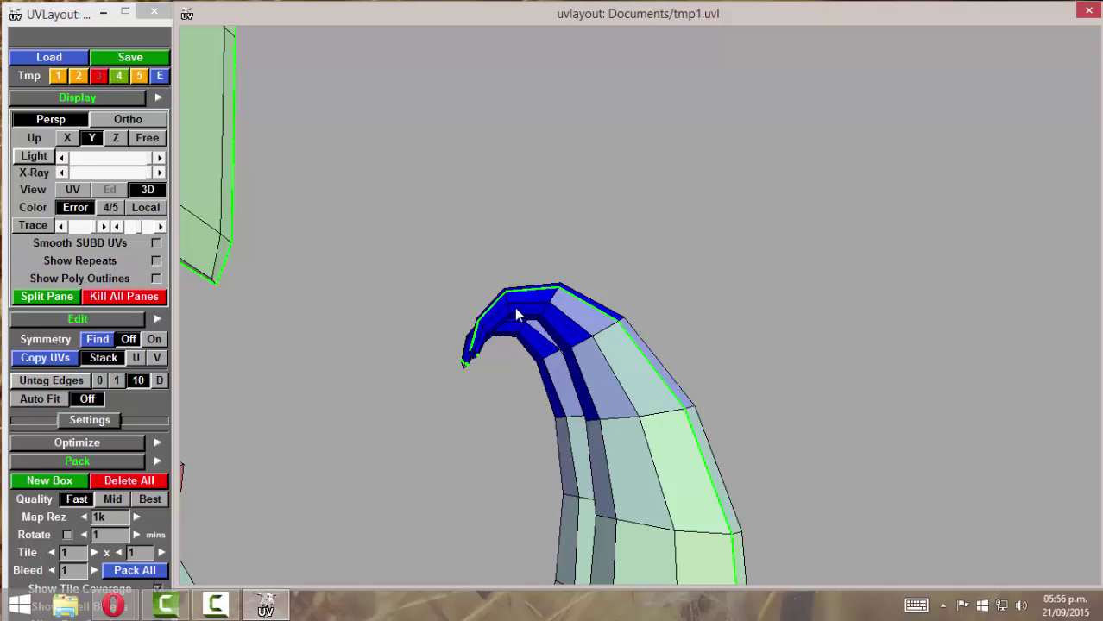
# Return to the UV view and examine the blue areas at the narrow ends of the shoe shells.
pyautogui.click(74, 190)
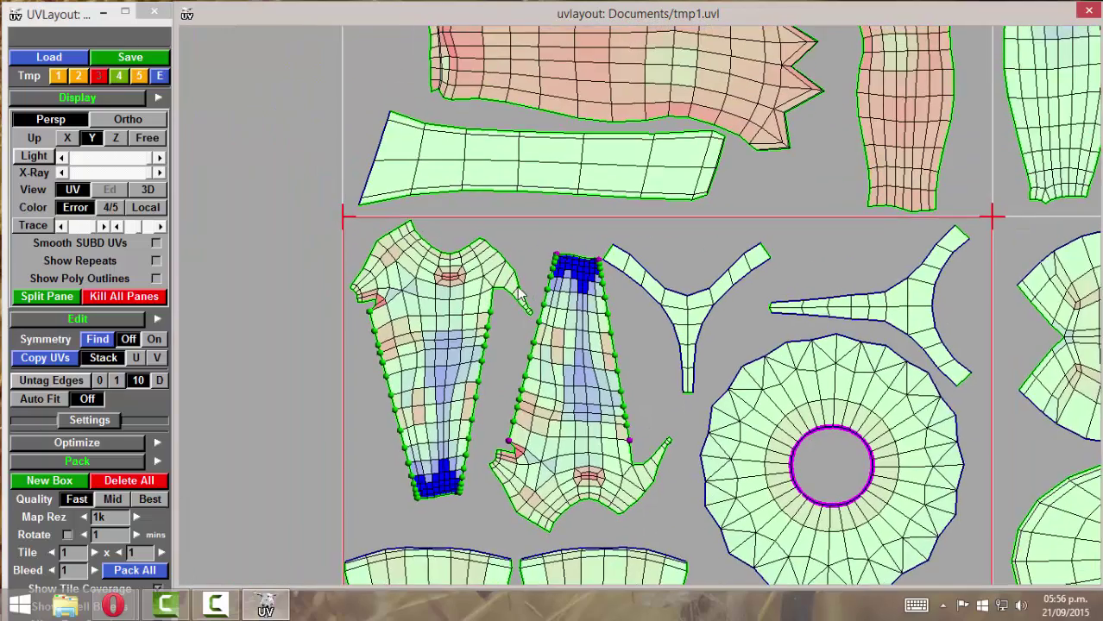
pyautogui.moveTo(518, 289); pyautogui.dragTo(565, 299, button='right')
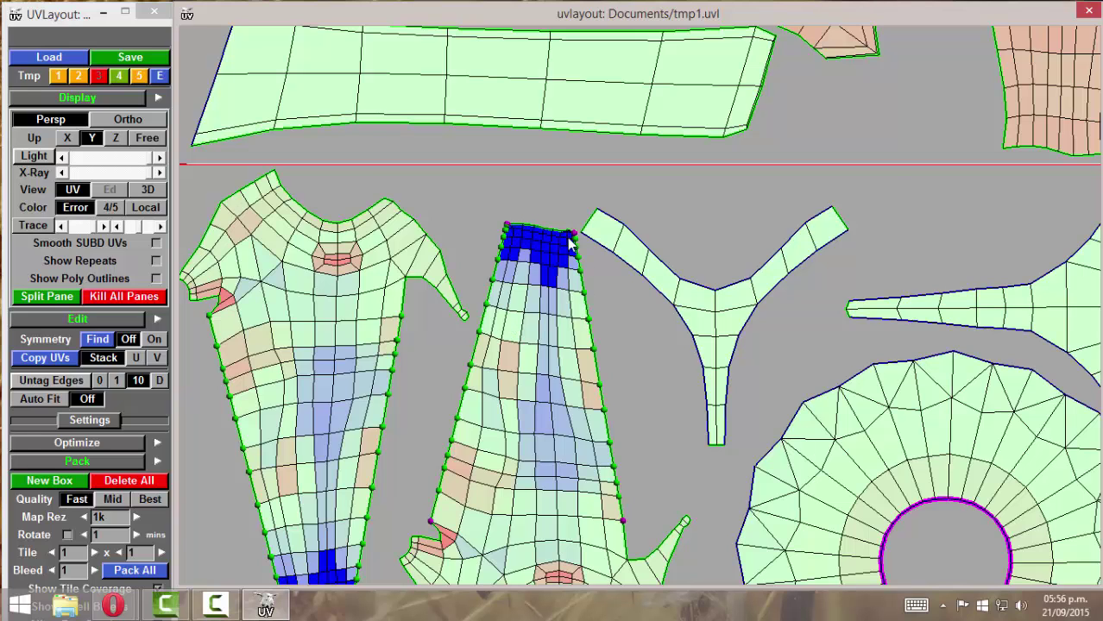
pyautogui.moveTo(529, 286); pyautogui.dragTo(675, 331, button='right')
pyautogui.moveTo(515, 434); pyautogui.dragTo(521, 264, button='middle')
pyautogui.scroll(-4, 374, 237)
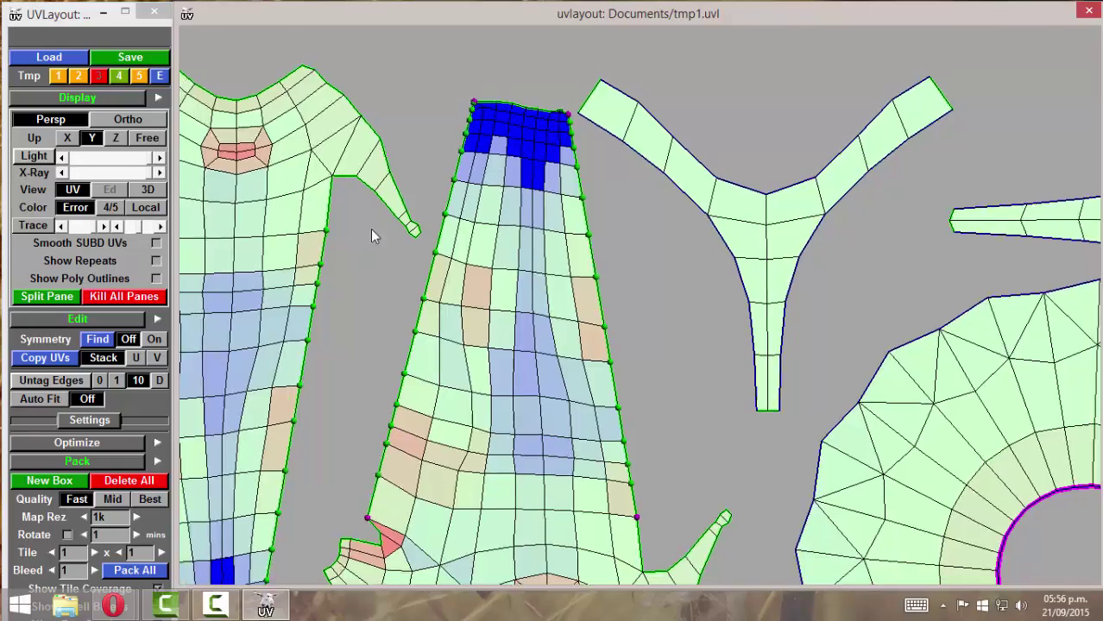
# Review the shell distribution across all the UV tiles, ending at the third tile of the lower row.
pyautogui.scroll(-6, 585, 280)
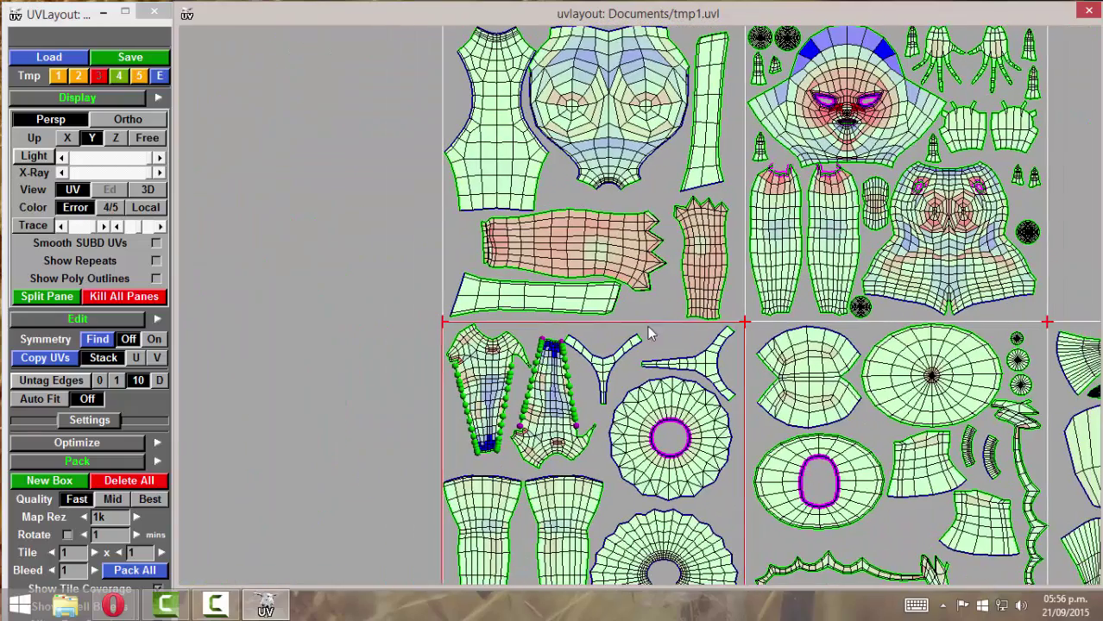
pyautogui.moveTo(679, 251); pyautogui.dragTo(648, 306, button='middle')
pyautogui.moveTo(725, 328); pyautogui.dragTo(530, 126, button='middle')
pyautogui.moveTo(634, 204); pyautogui.dragTo(617, 205, button='middle')
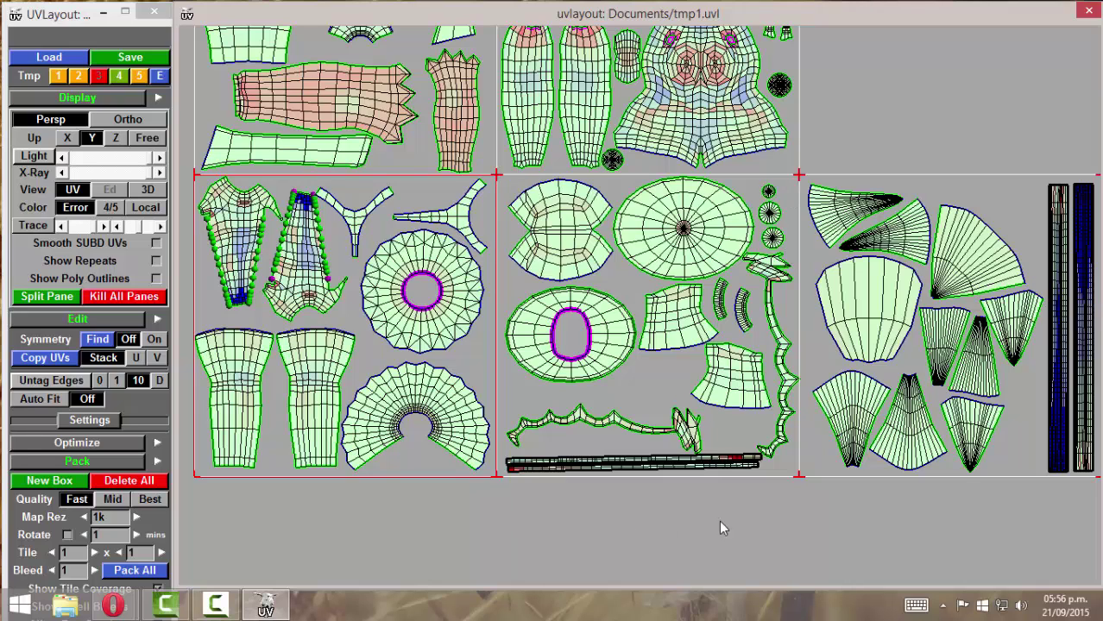
pyautogui.moveTo(774, 397); pyautogui.dragTo(412, 375, button='middle')
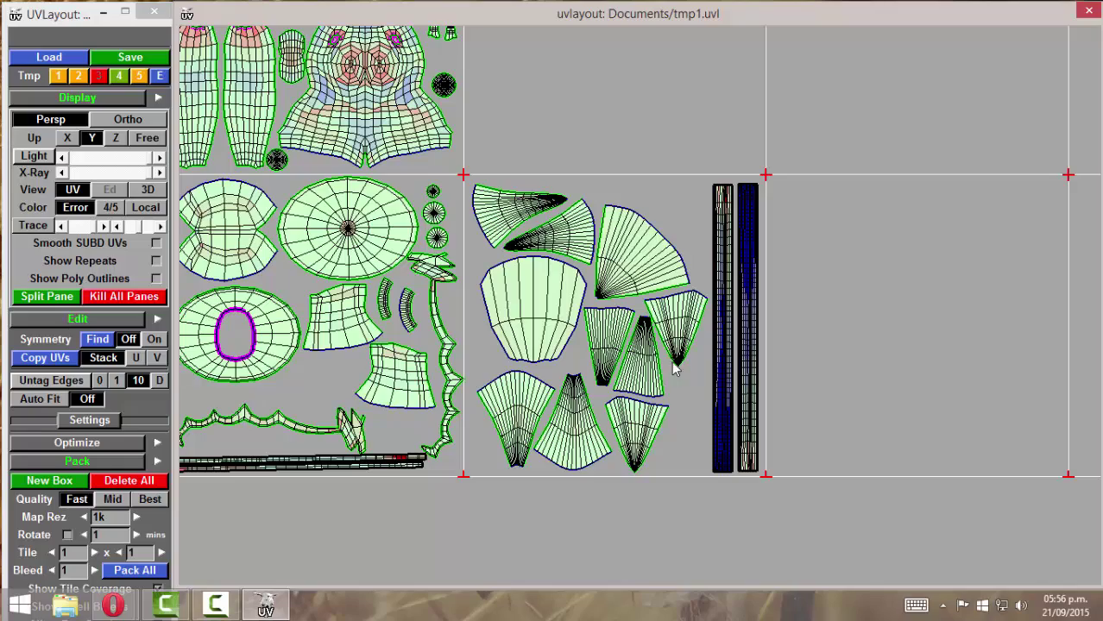
# Examine the red and blue distortion along the two long narrow shells in the lower row's third tile.
pyautogui.moveTo(676, 369); pyautogui.dragTo(795, 459, button='right')
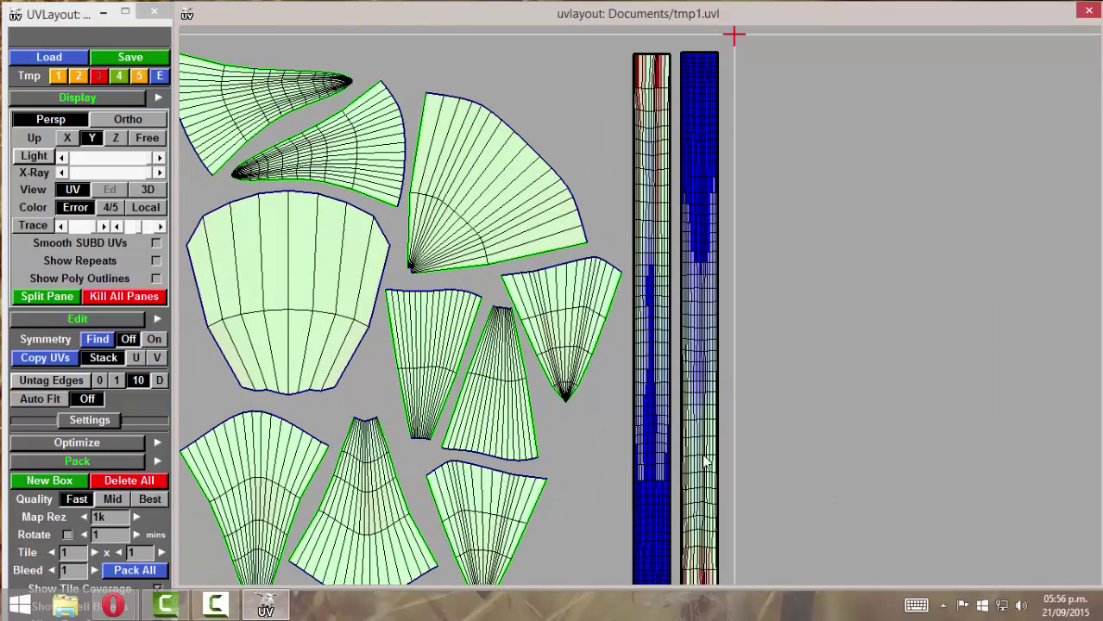
pyautogui.moveTo(643, 255); pyautogui.dragTo(633, 252, button='middle')
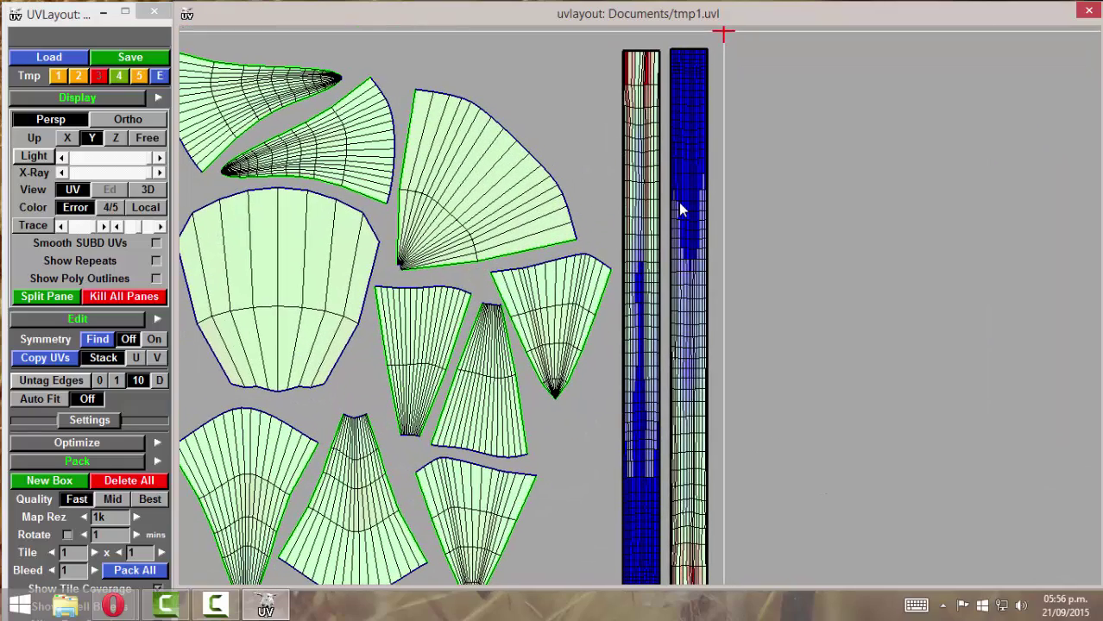
pyautogui.moveTo(667, 470); pyautogui.dragTo(612, 470, button='right')
pyautogui.moveTo(612, 470); pyautogui.dragTo(557, 284, button='middle')
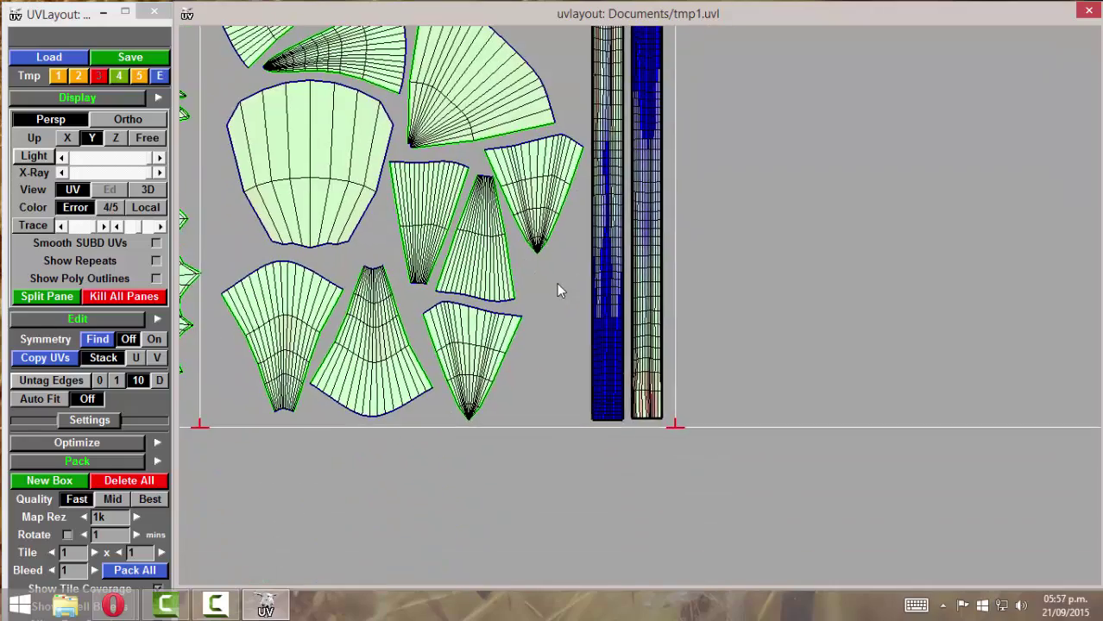
pyautogui.moveTo(557, 284); pyautogui.dragTo(633, 255, button='right')
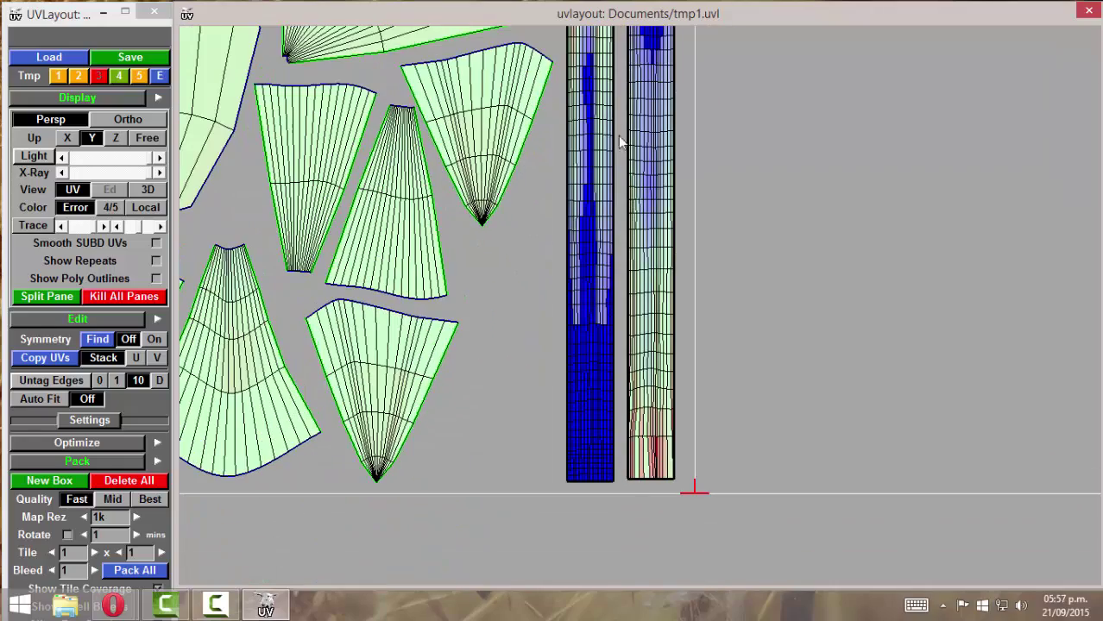
pyautogui.moveTo(618, 136); pyautogui.dragTo(689, 366, button='middle')
pyautogui.moveTo(690, 115); pyautogui.dragTo(701, 335, button='middle')
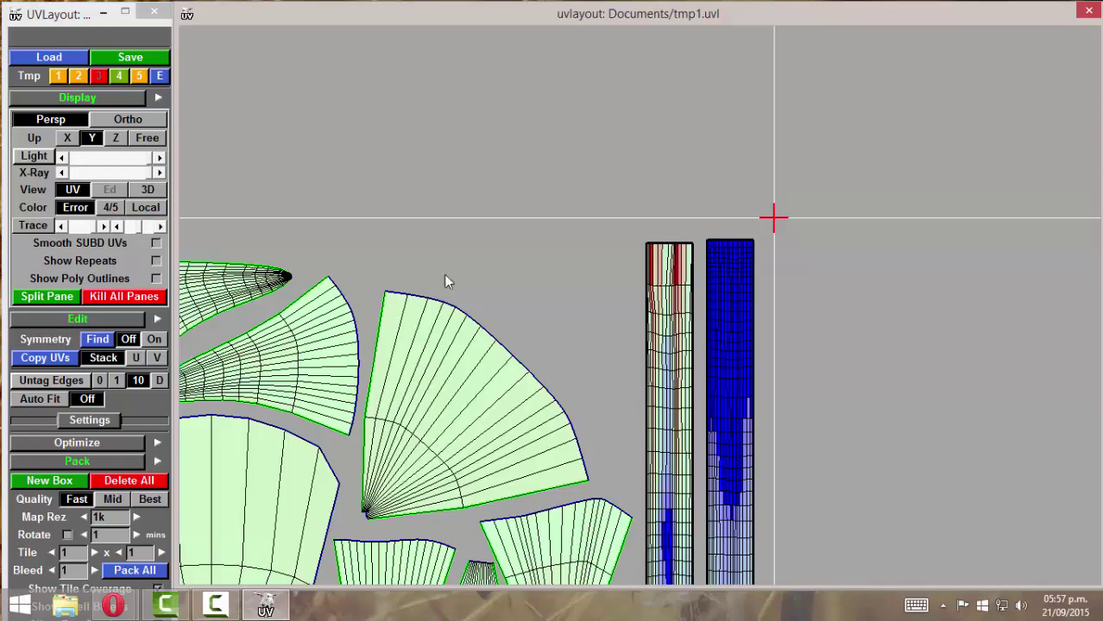
pyautogui.moveTo(405, 273); pyautogui.dragTo(805, 390, button='middle')
pyautogui.moveTo(438, 288); pyautogui.dragTo(789, 428, button='middle')
pyautogui.moveTo(503, 335); pyautogui.dragTo(253, 215, button='middle')
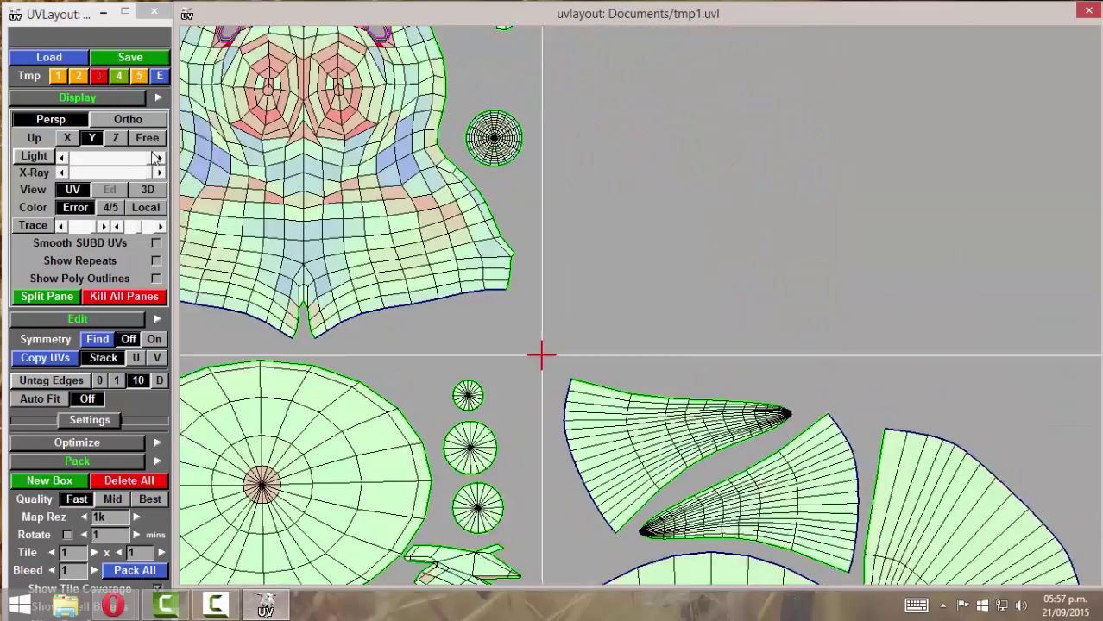
pyautogui.moveTo(722, 367); pyautogui.dragTo(239, 177, button='middle')
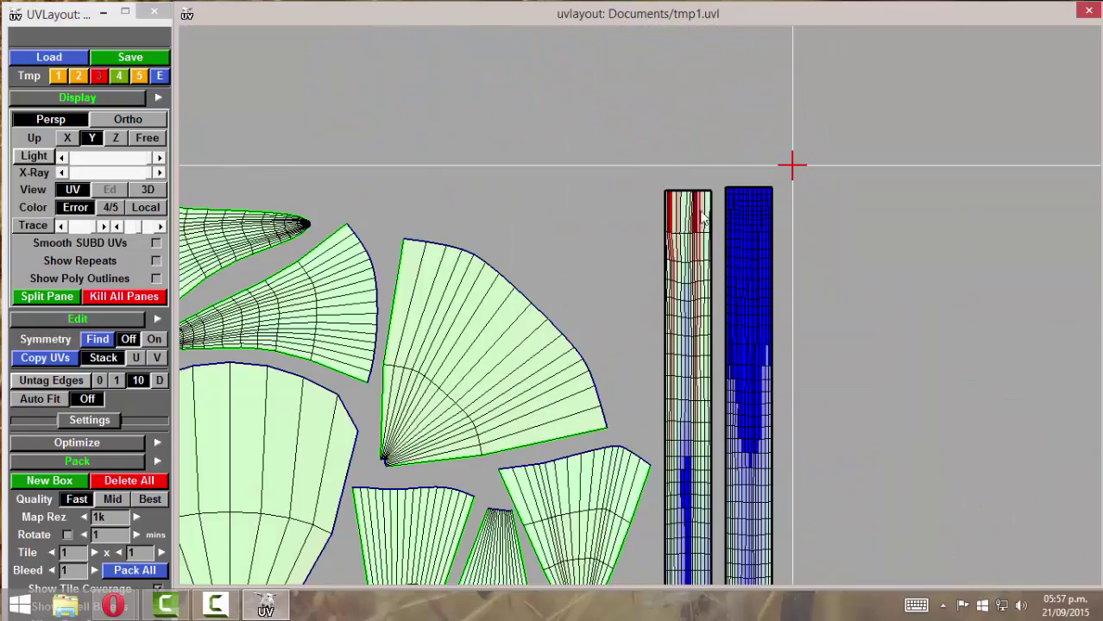
# Return to the upper row's second full tile and examine the distortion colors on the torso shell.
pyautogui.moveTo(421, 173); pyautogui.dragTo(699, 279, button='middle')
pyautogui.moveTo(537, 263); pyautogui.dragTo(910, 483, button='middle')
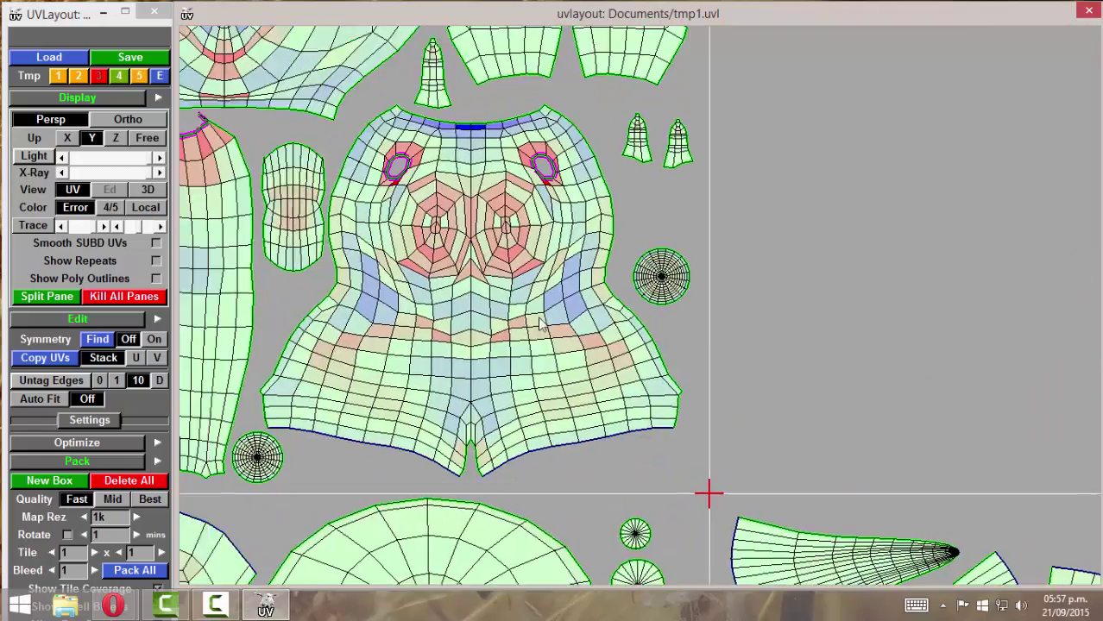
pyautogui.moveTo(595, 302); pyautogui.dragTo(719, 379, button='middle')
pyautogui.moveTo(719, 379); pyautogui.dragTo(542, 198, button='right')
pyautogui.moveTo(542, 199); pyautogui.dragTo(623, 270, button='middle')
pyautogui.moveTo(623, 271); pyautogui.dragTo(574, 232, button='right')
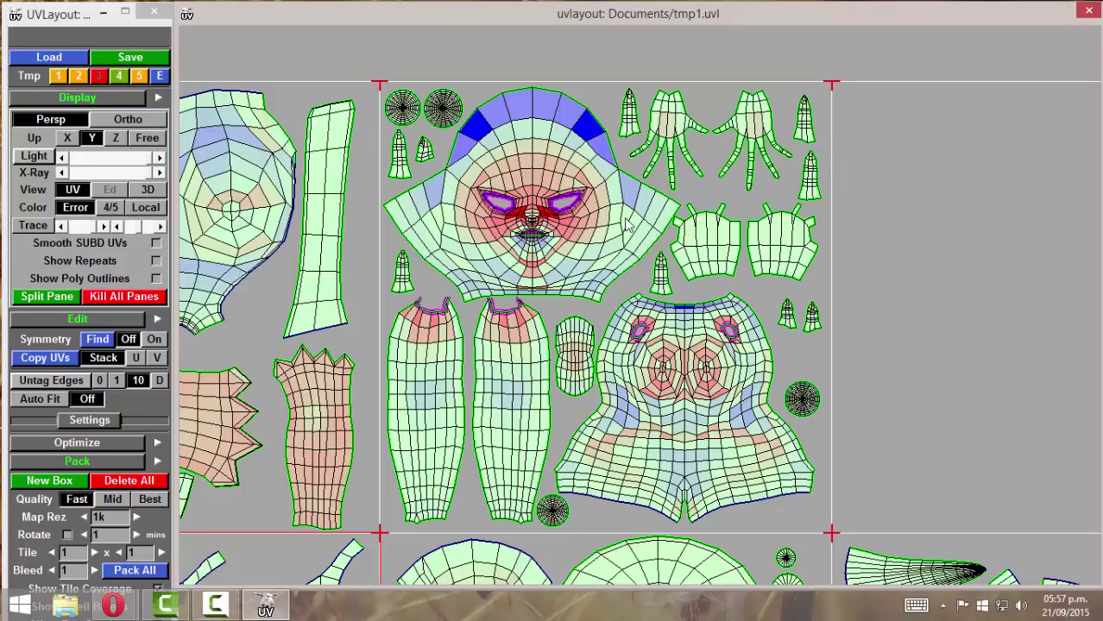
pyautogui.moveTo(664, 237); pyautogui.dragTo(753, 240, button='right')
pyautogui.moveTo(752, 240); pyautogui.dragTo(673, 146, button='middle')
pyautogui.moveTo(496, 215); pyautogui.dragTo(553, 313, button='right')
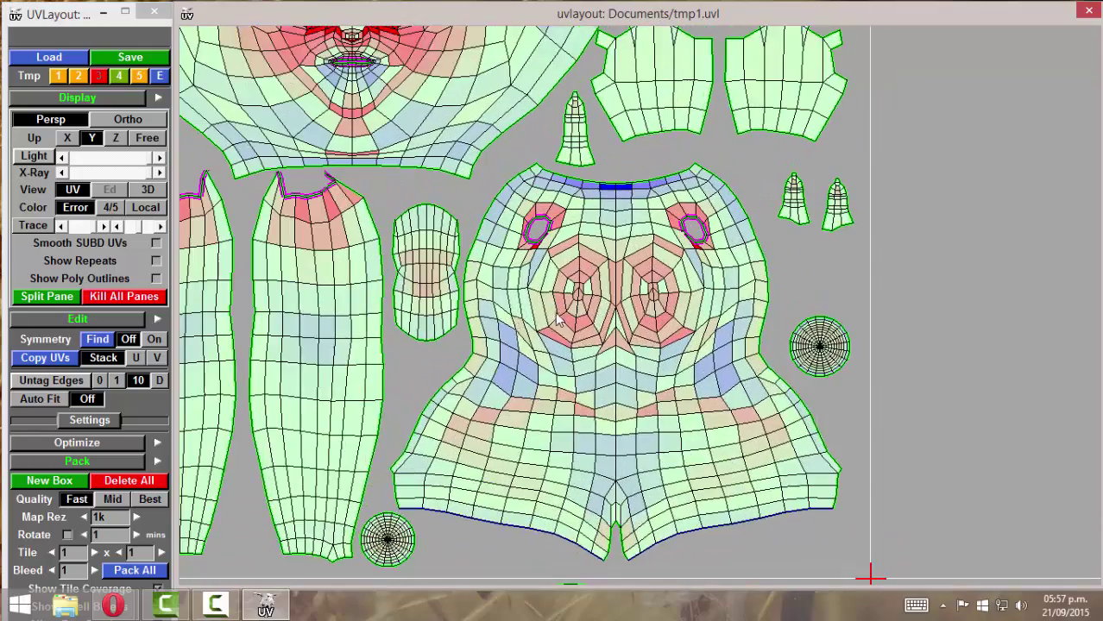
pyautogui.moveTo(535, 267); pyautogui.dragTo(593, 229, button='middle')
pyautogui.moveTo(480, 212); pyautogui.dragTo(634, 285, button='right')
# Examine the distortion colors around the eyes, nose and mouth of the face shell.
pyautogui.moveTo(476, 143); pyautogui.dragTo(676, 487, button='middle')
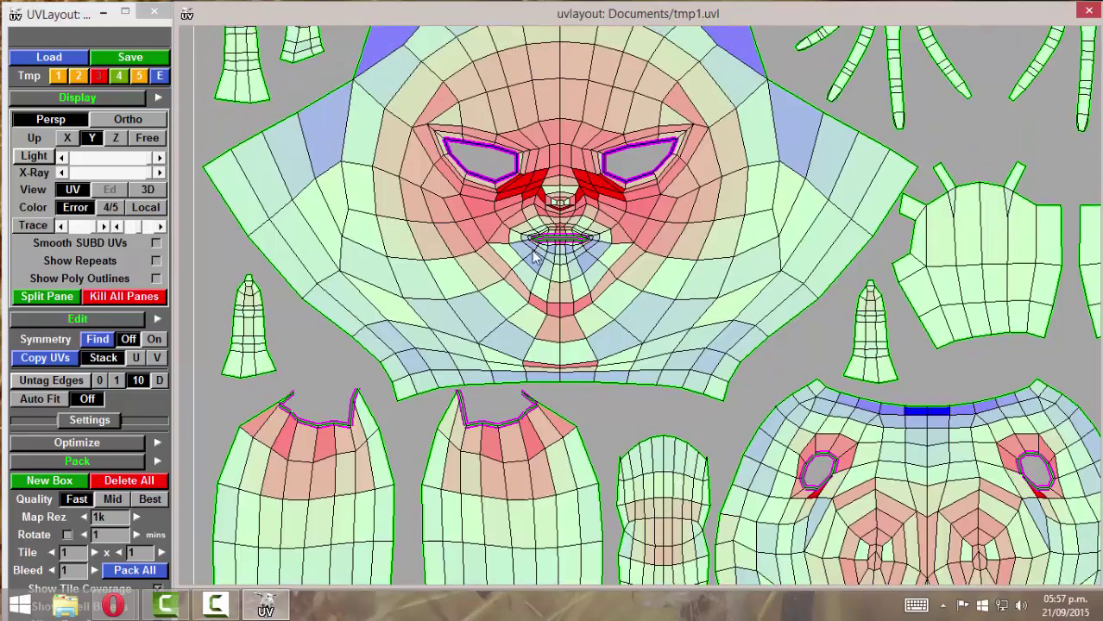
pyautogui.moveTo(515, 170); pyautogui.dragTo(554, 189, button='right')
pyautogui.moveTo(554, 189); pyautogui.dragTo(638, 263, button='middle')
pyautogui.moveTo(546, 255); pyautogui.dragTo(790, 308, button='right')
pyautogui.moveTo(592, 235); pyautogui.dragTo(557, 112, button='right')
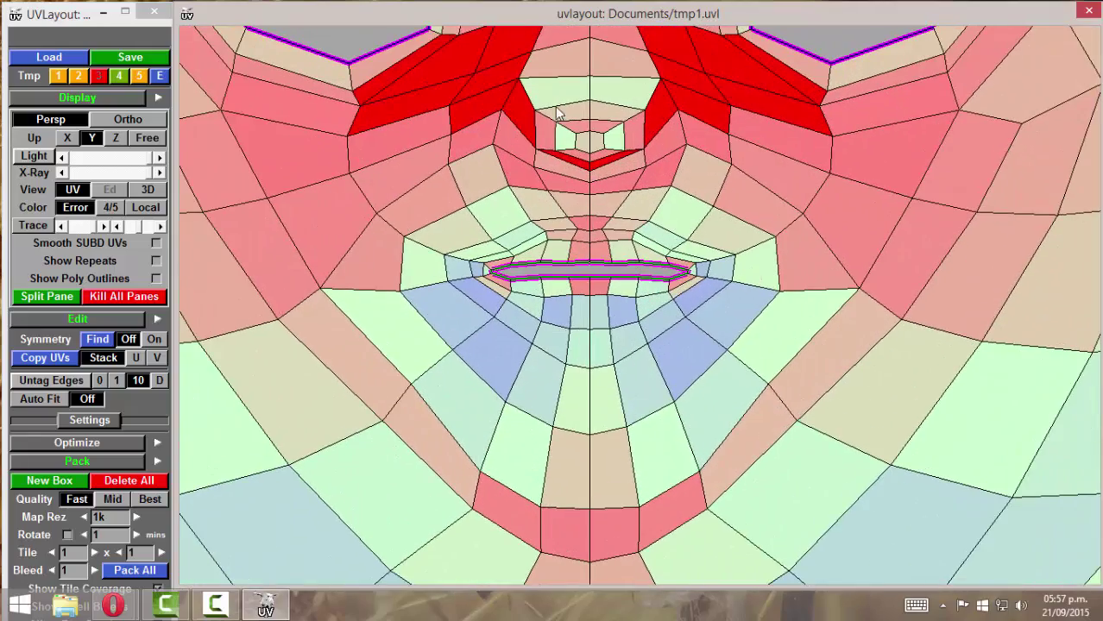
pyautogui.moveTo(586, 75); pyautogui.dragTo(513, 253, button='middle')
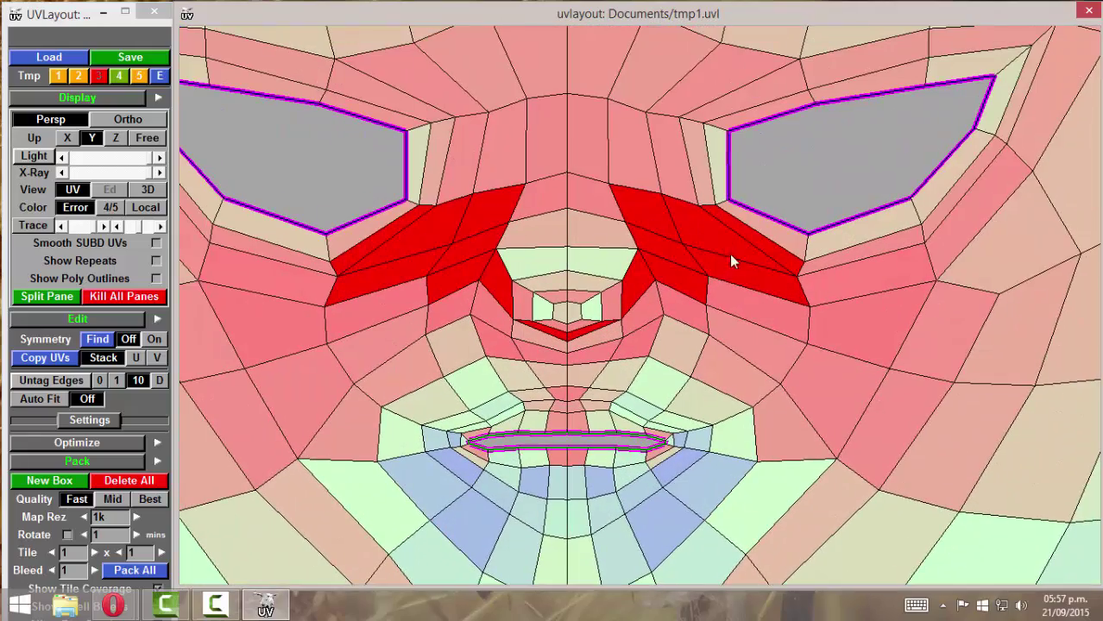
pyautogui.moveTo(729, 253); pyautogui.dragTo(486, 240, button='right')
pyautogui.moveTo(880, 221); pyautogui.dragTo(697, 226, button='right')
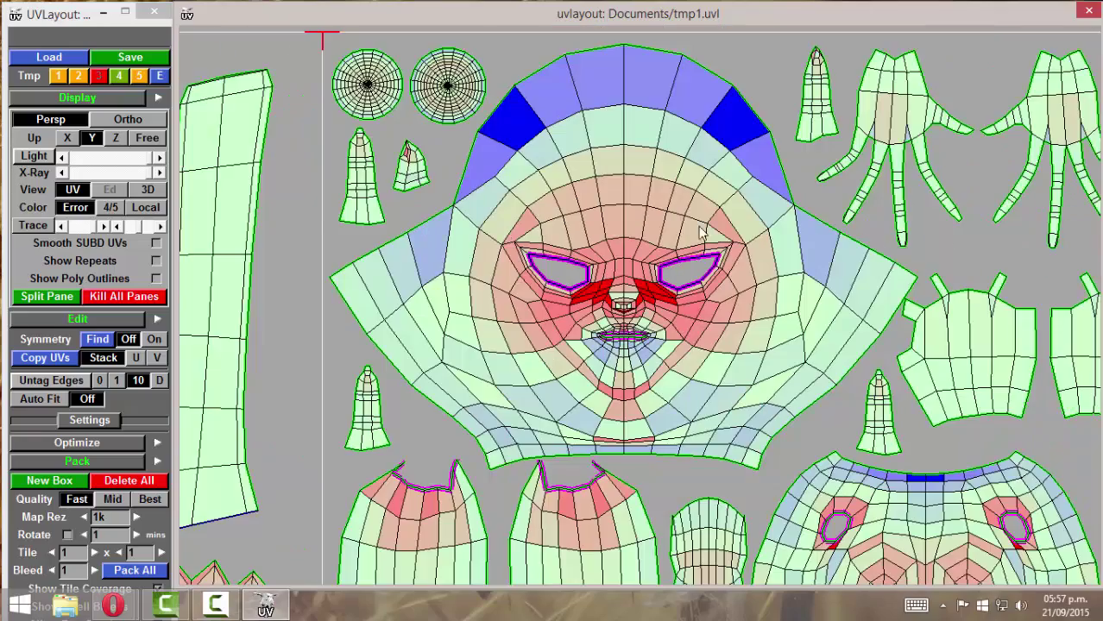
# Shift the inner point at the tip of the narrow shell in the tile's upper-right corner rightward, toward the blue polygon.
pyautogui.moveTo(854, 235); pyautogui.dragTo(574, 153, button='middle')
pyautogui.moveTo(975, 169); pyautogui.dragTo(864, 228, button='middle')
pyautogui.moveTo(865, 228); pyautogui.dragTo(1083, 233, button='right')
pyautogui.moveTo(859, 145); pyautogui.dragTo(630, 266, button='middle')
pyautogui.moveTo(629, 265); pyautogui.dragTo(635, 171, button='right')
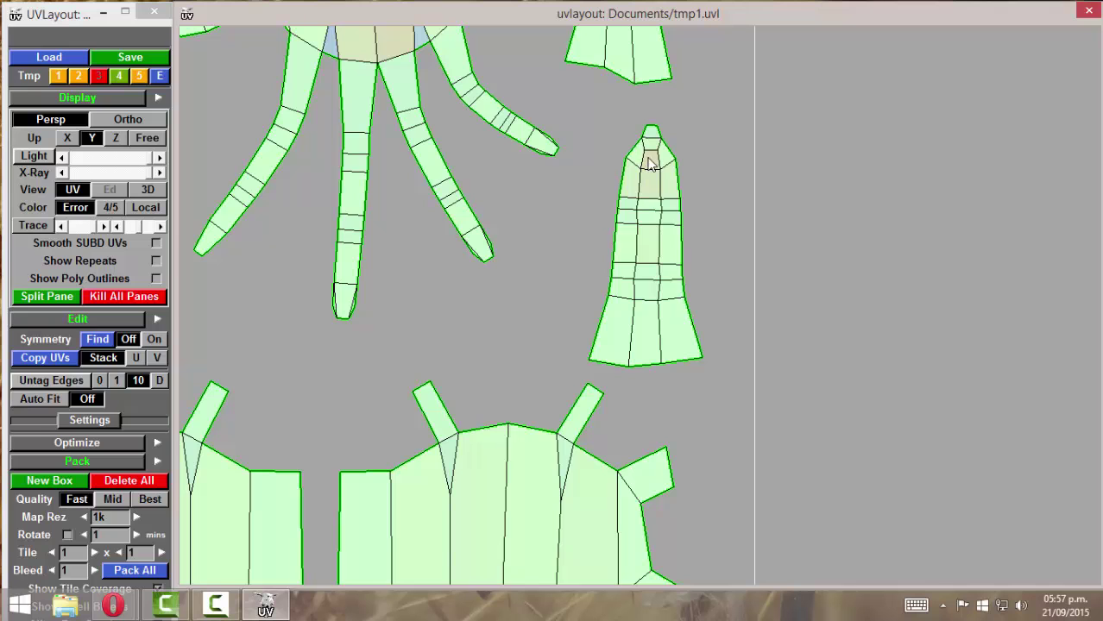
pyautogui.moveTo(657, 249); pyautogui.dragTo(707, 471, button='middle')
pyautogui.moveTo(662, 96); pyautogui.dragTo(664, 215, button='middle')
pyautogui.moveTo(664, 214); pyautogui.dragTo(1035, 234, button='right')
pyautogui.moveTo(771, 112); pyautogui.dragTo(730, 414, button='middle')
pyautogui.moveTo(734, 405); pyautogui.dragTo(941, 349, button='right')
pyautogui.moveTo(690, 295)
pyautogui.mouseDown(button='right')
pyautogui.moveTo(694, 346)
pyautogui.moveTo(683, 302)
pyautogui.mouseUp(button='right')
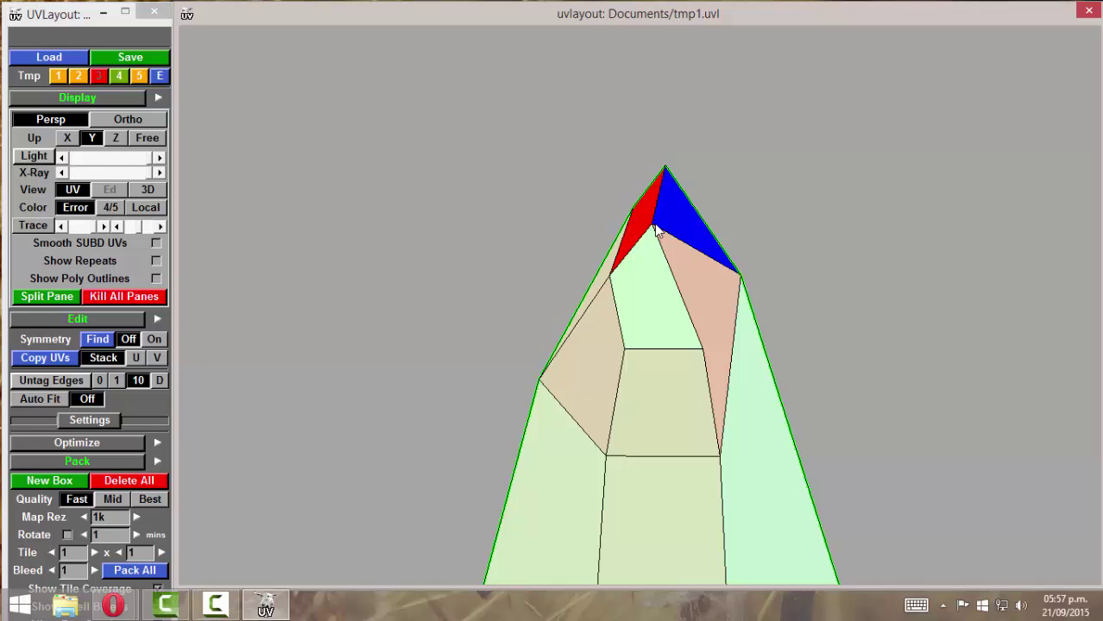
pyautogui.moveTo(654, 231)
pyautogui.mouseDown()
pyautogui.moveTo(665, 196)
pyautogui.moveTo(669, 220)
pyautogui.moveTo(690, 233)
pyautogui.mouseUp()
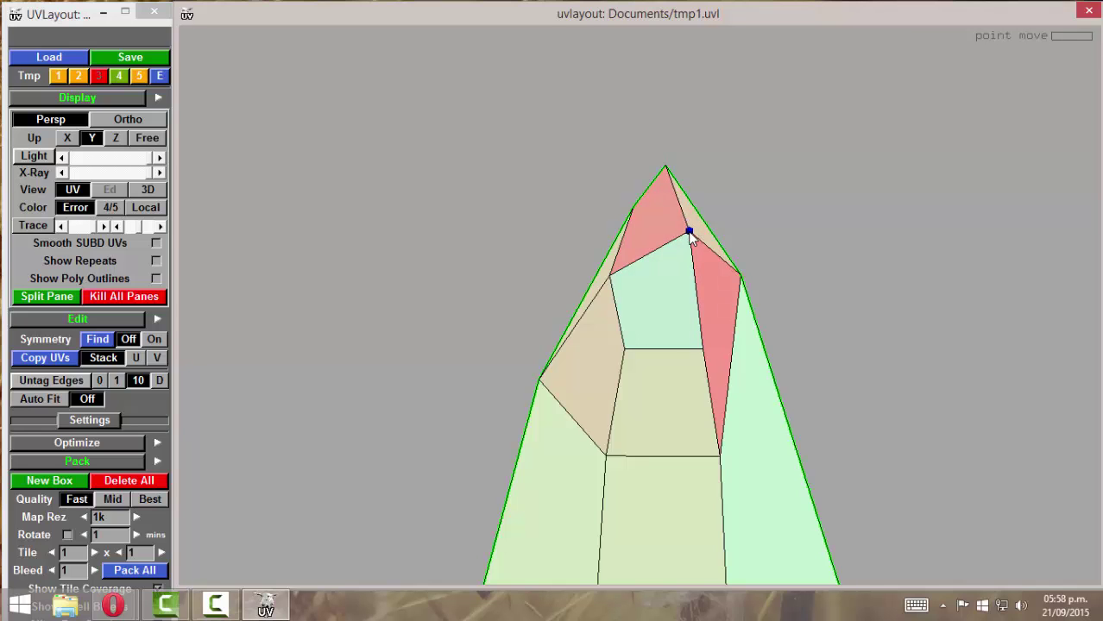
# Examine the distortion on the hand shells, their neighboring narrow shell and the blue upper rim of the head shell.
pyautogui.moveTo(769, 281); pyautogui.dragTo(272, 324, button='right')
pyautogui.moveTo(272, 324); pyautogui.dragTo(388, 255, button='middle')
pyautogui.moveTo(387, 254); pyautogui.dragTo(397, 294, button='right')
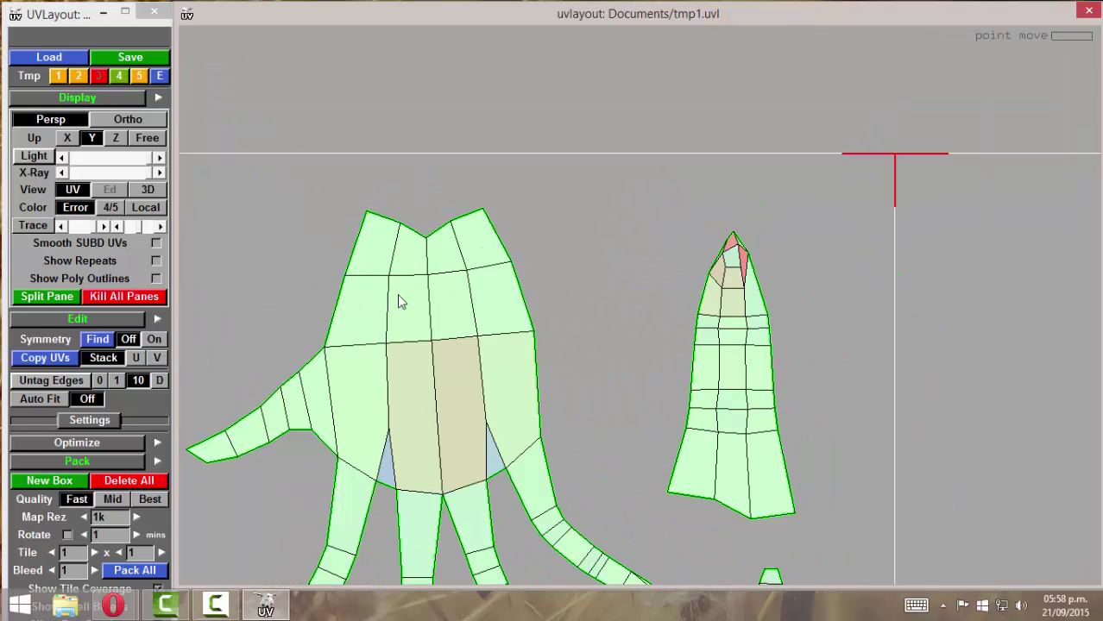
pyautogui.moveTo(397, 294); pyautogui.dragTo(623, 251, button='middle')
pyautogui.moveTo(623, 251); pyautogui.dragTo(456, 277, button='right')
pyautogui.moveTo(456, 277); pyautogui.dragTo(751, 197, button='middle')
pyautogui.moveTo(389, 281); pyautogui.dragTo(345, 289, button='right')
pyautogui.moveTo(601, 249); pyautogui.dragTo(785, 164, button='middle')
pyautogui.moveTo(529, 262); pyautogui.dragTo(622, 93, button='right')
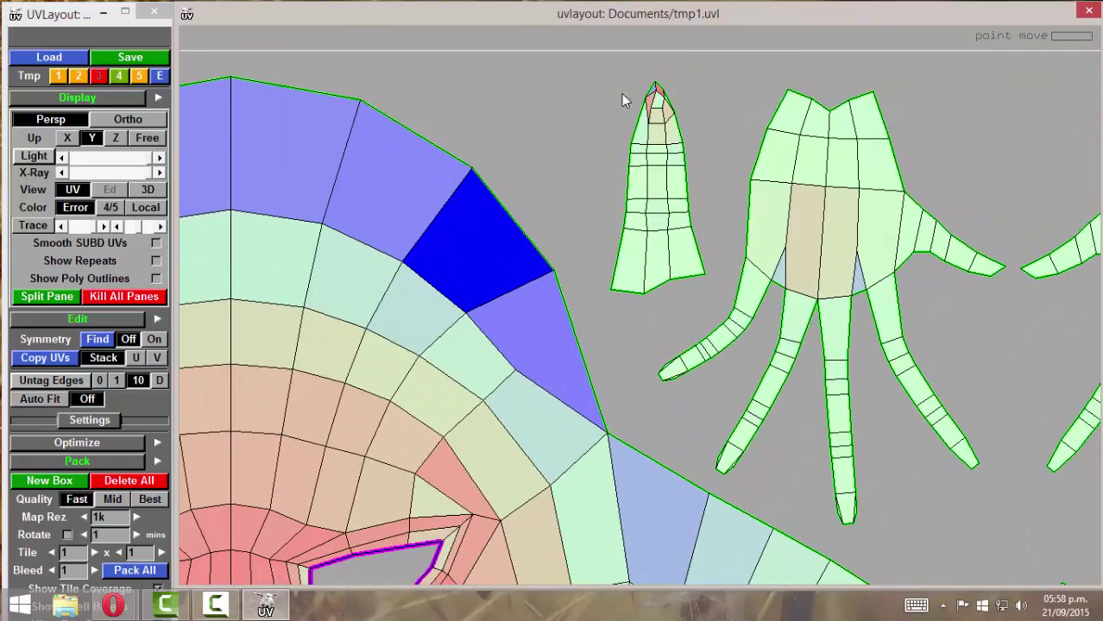
pyautogui.moveTo(601, 189); pyautogui.dragTo(584, 224, button='right')
pyautogui.moveTo(584, 224); pyautogui.dragTo(549, 228, button='middle')
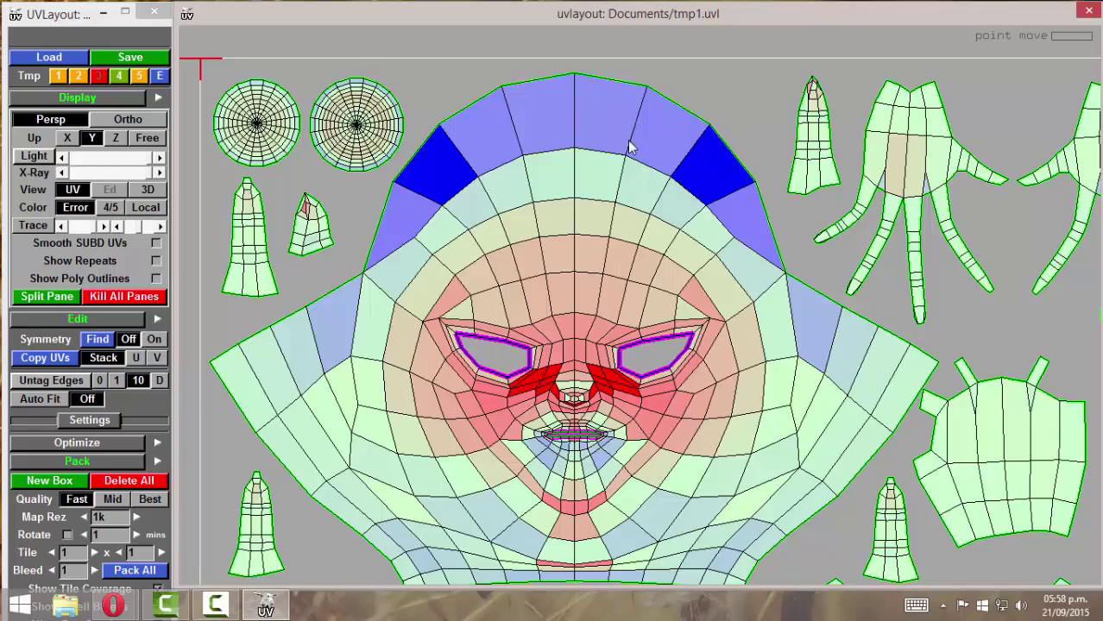
pyautogui.moveTo(629, 146); pyautogui.dragTo(542, 283, button='right')
pyautogui.moveTo(541, 283); pyautogui.dragTo(574, 167, button='middle')
# Examine the red areas around the two circular patterns and the arm openings of the torso shell up close.
pyautogui.moveTo(573, 167); pyautogui.dragTo(719, 362, button='right')
pyautogui.moveTo(718, 361); pyautogui.dragTo(504, 212, button='middle')
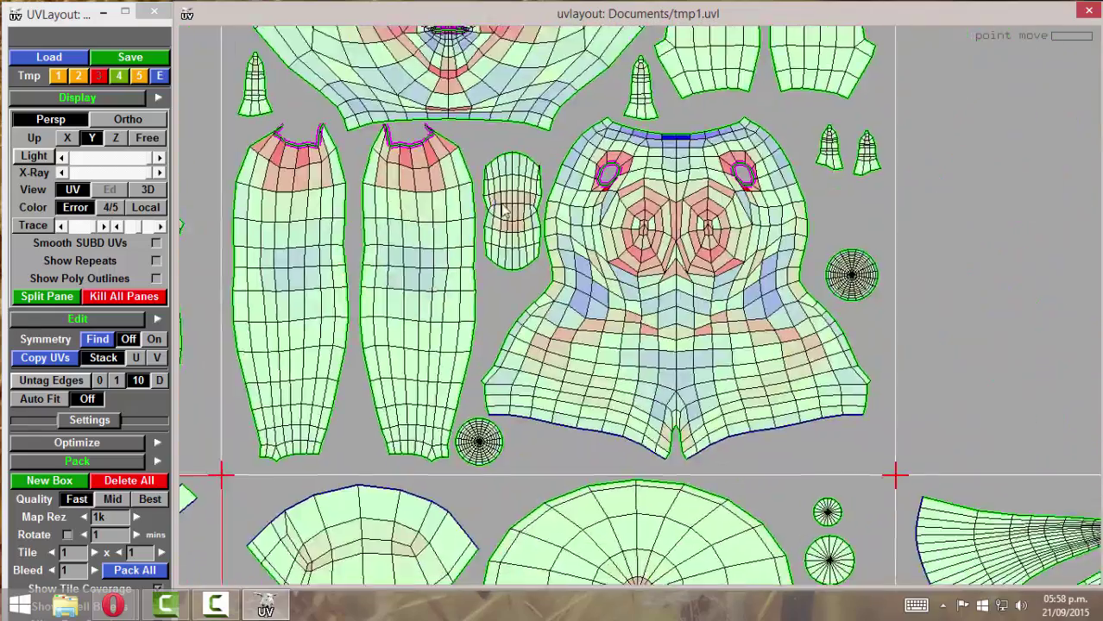
pyautogui.moveTo(504, 211); pyautogui.dragTo(823, 165, button='right')
pyautogui.moveTo(822, 165); pyautogui.dragTo(708, 230, button='middle')
pyautogui.moveTo(708, 229); pyautogui.dragTo(649, 181, button='right')
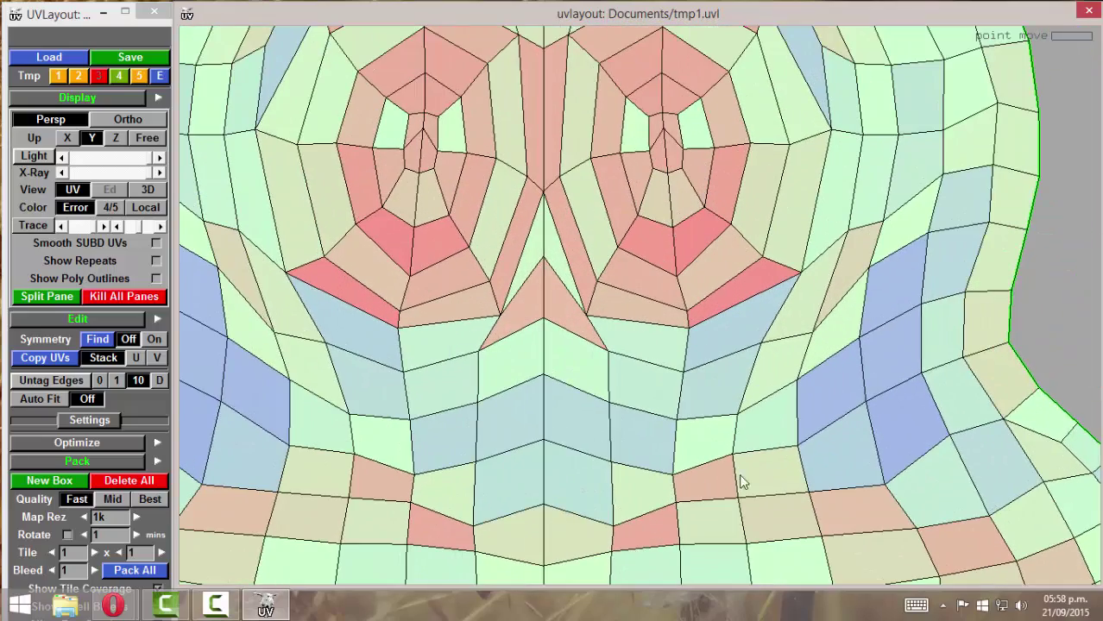
pyautogui.moveTo(869, 387); pyautogui.dragTo(758, 261, button='right')
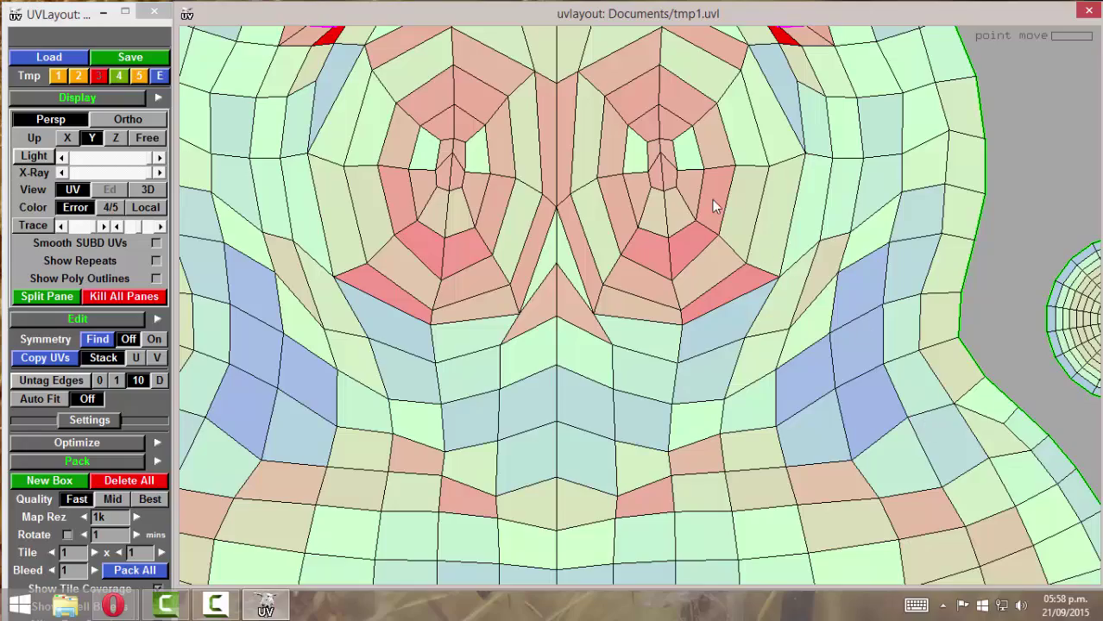
pyautogui.moveTo(712, 205); pyautogui.dragTo(638, 284, button='right')
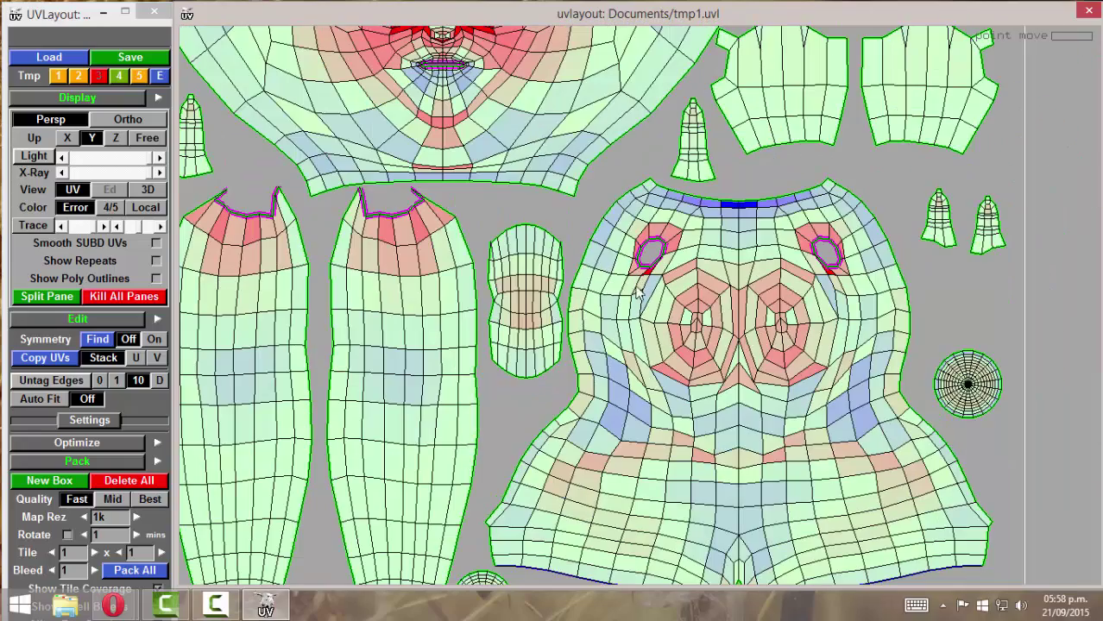
pyautogui.moveTo(856, 344); pyautogui.dragTo(880, 305, button='right')
pyautogui.moveTo(880, 306); pyautogui.dragTo(553, 219, button='middle')
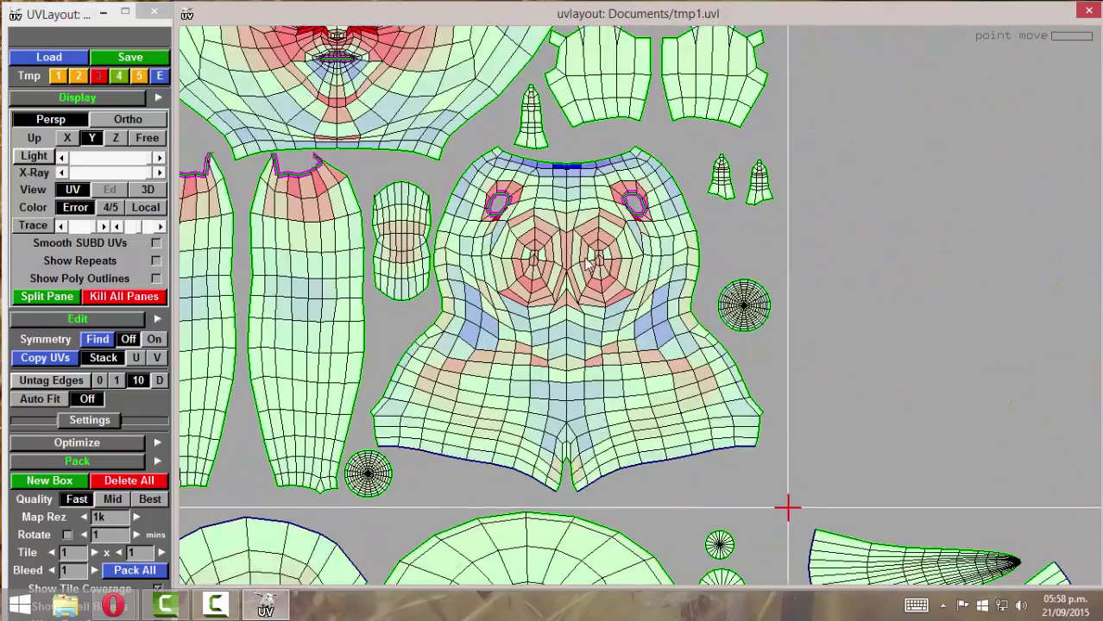
pyautogui.moveTo(587, 261); pyautogui.dragTo(673, 283, button='right')
pyautogui.moveTo(595, 246); pyautogui.dragTo(726, 241, button='middle')
pyautogui.moveTo(602, 222); pyautogui.dragTo(701, 261, button='right')
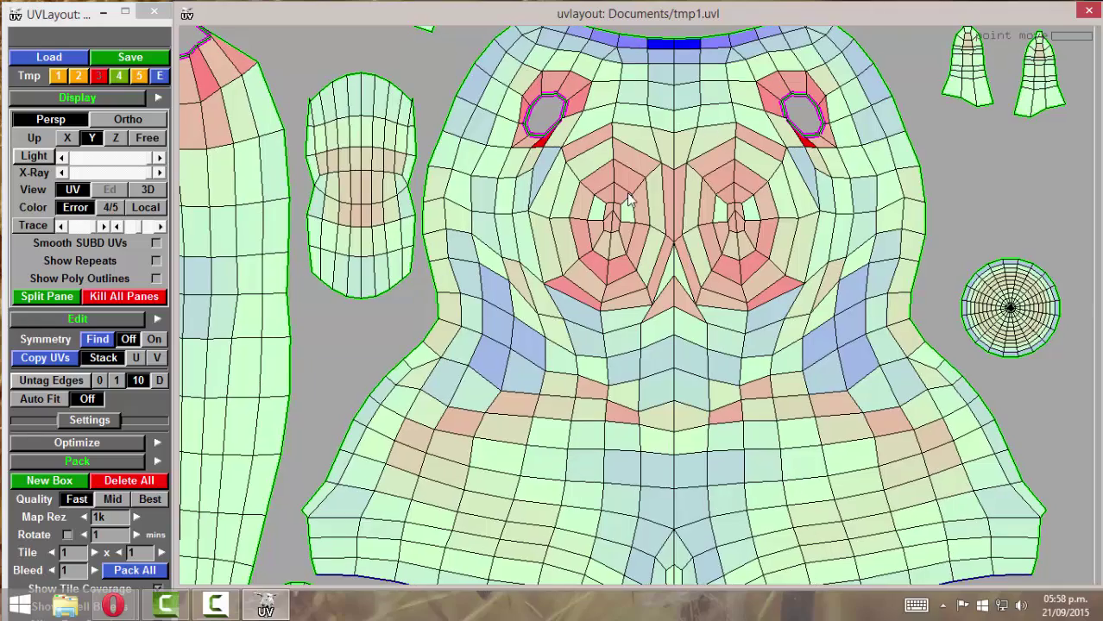
pyautogui.moveTo(578, 207); pyautogui.dragTo(663, 229, button='middle')
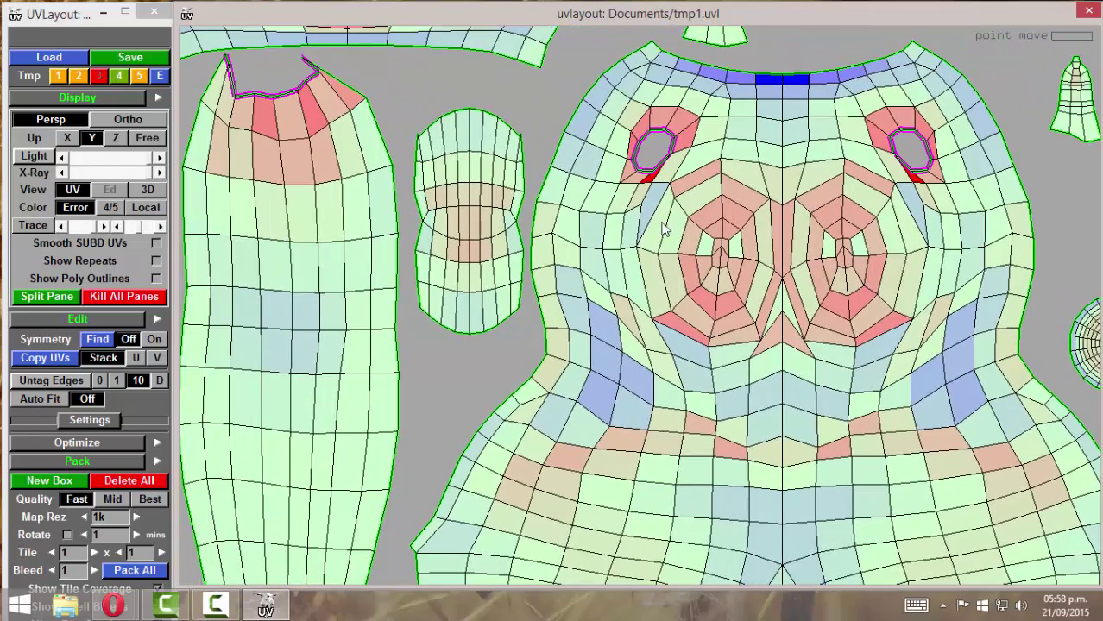
pyautogui.moveTo(651, 263); pyautogui.dragTo(687, 158, button='right')
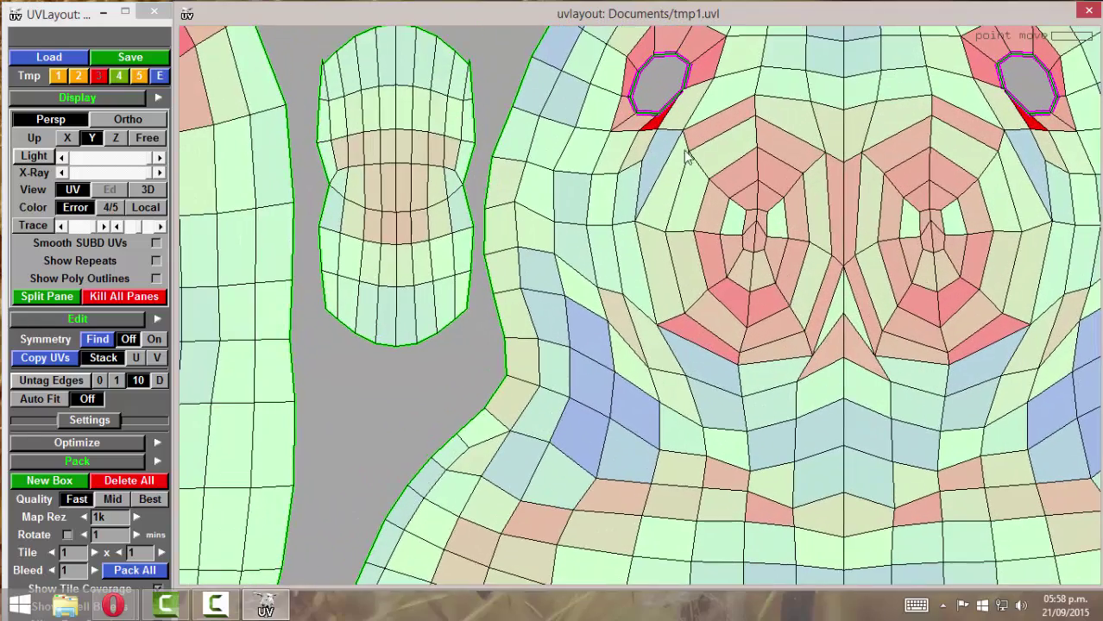
pyautogui.moveTo(847, 186); pyautogui.dragTo(785, 219, button='right')
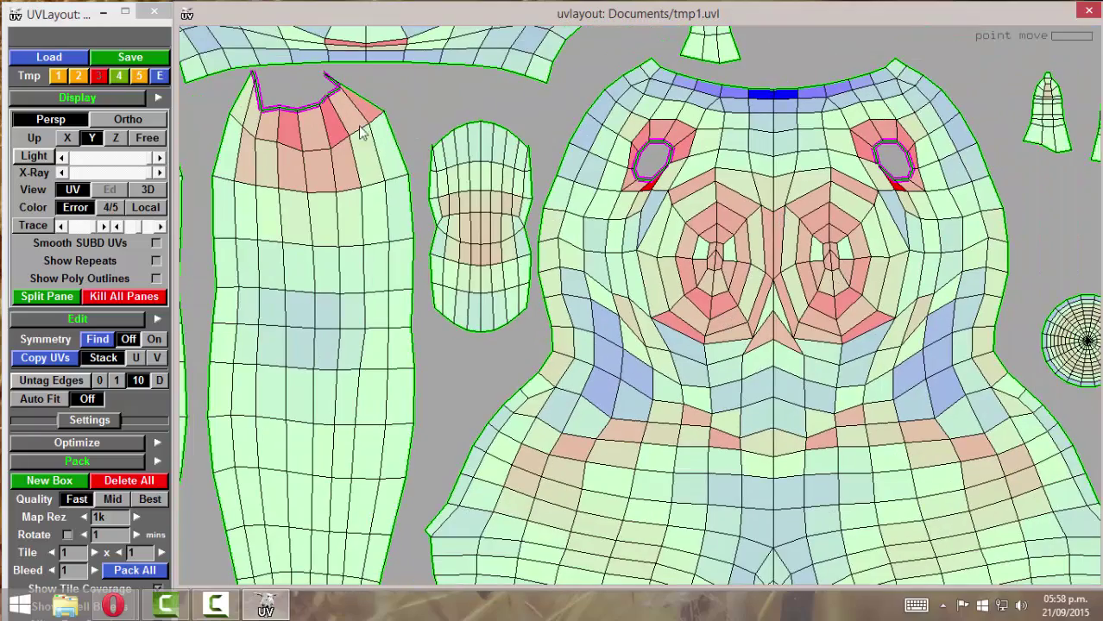
# Examine the red polygons along the notched upper ends of the two long limb shells.
pyautogui.moveTo(358, 125); pyautogui.dragTo(642, 183, button='middle')
pyautogui.moveTo(523, 170); pyautogui.dragTo(473, 158, button='right')
pyautogui.moveTo(396, 156); pyautogui.dragTo(564, 228, button='middle')
pyautogui.moveTo(563, 228); pyautogui.dragTo(436, 132, button='right')
pyautogui.moveTo(435, 132); pyautogui.dragTo(582, 182, button='middle')
pyautogui.moveTo(582, 182); pyautogui.dragTo(573, 162, button='right')
pyautogui.moveTo(573, 162); pyautogui.dragTo(606, 232, button='middle')
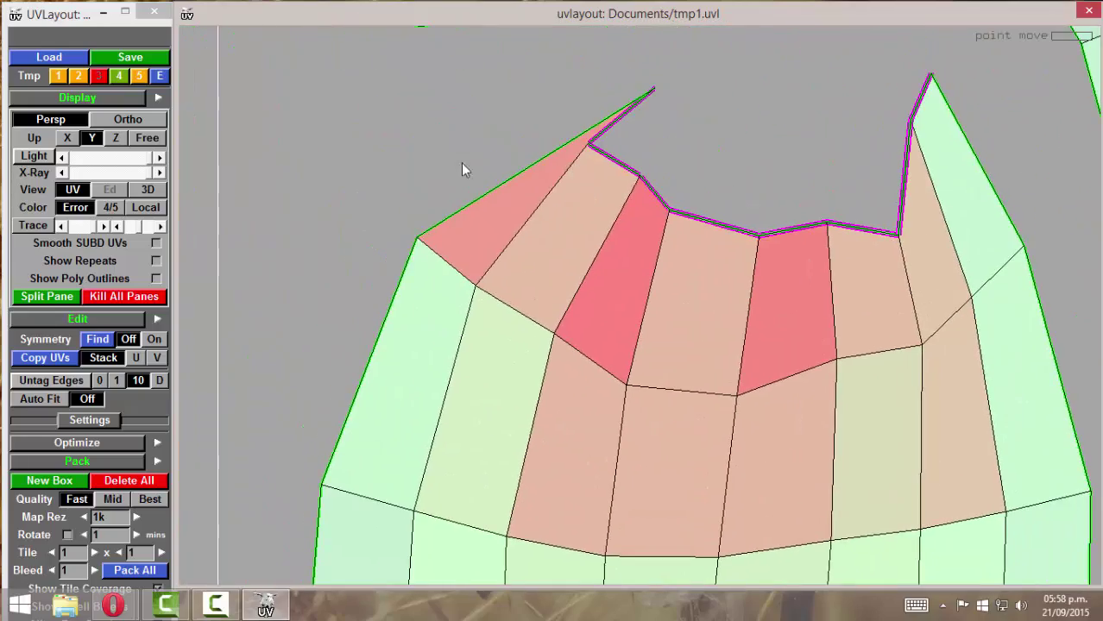
pyautogui.moveTo(461, 163); pyautogui.dragTo(345, 182, button='right')
pyautogui.moveTo(345, 183); pyautogui.dragTo(595, 187, button='middle')
pyautogui.moveTo(595, 186); pyautogui.dragTo(523, 152, button='right')
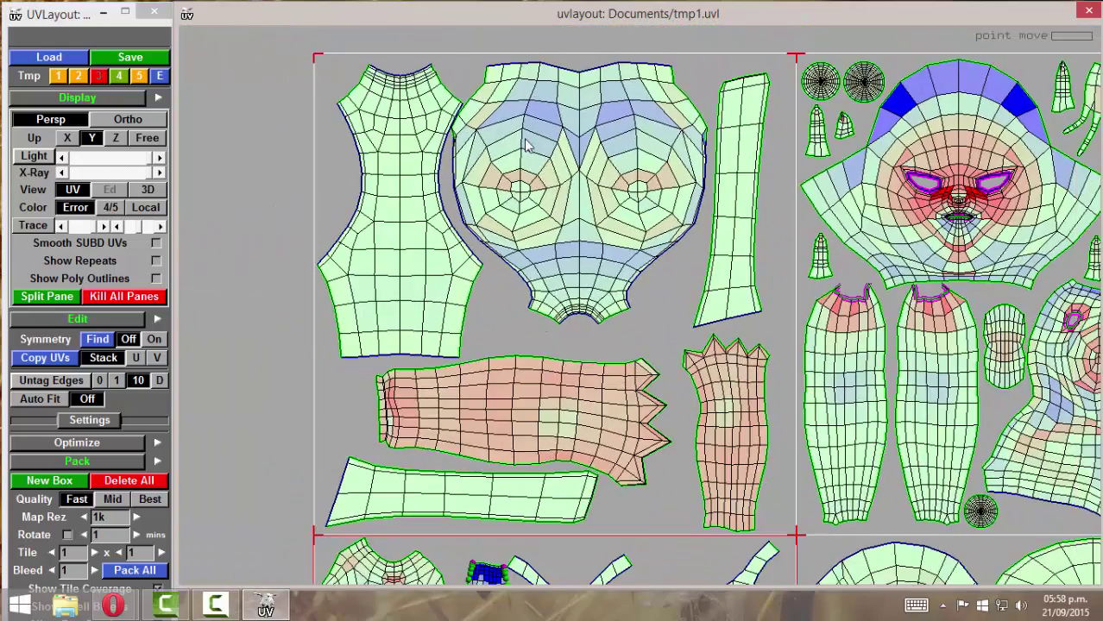
# Select the horizontal jagged-edged shell in the upper-left tile and apply Local rescaling to it.
pyautogui.moveTo(523, 152); pyautogui.dragTo(524, 188, button='middle')
pyautogui.moveTo(825, 386); pyautogui.dragTo(495, 442, button='right')
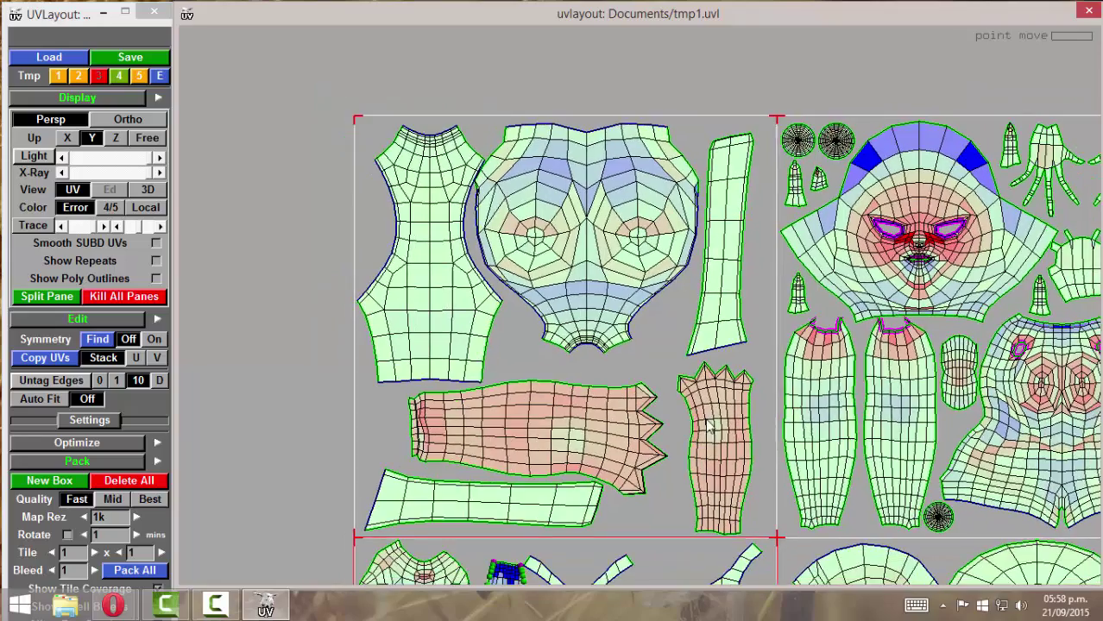
pyautogui.moveTo(496, 442); pyautogui.dragTo(516, 170, button='middle')
pyautogui.moveTo(518, 175); pyautogui.dragTo(596, 175, button='right')
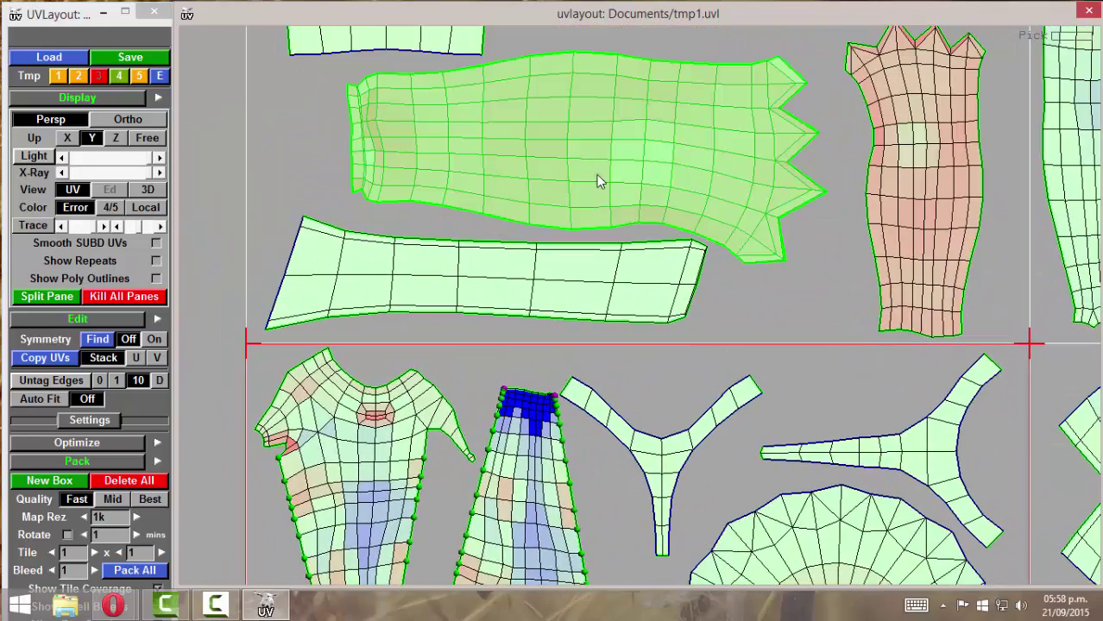
pyautogui.click(75, 319)
pyautogui.click(63, 356)
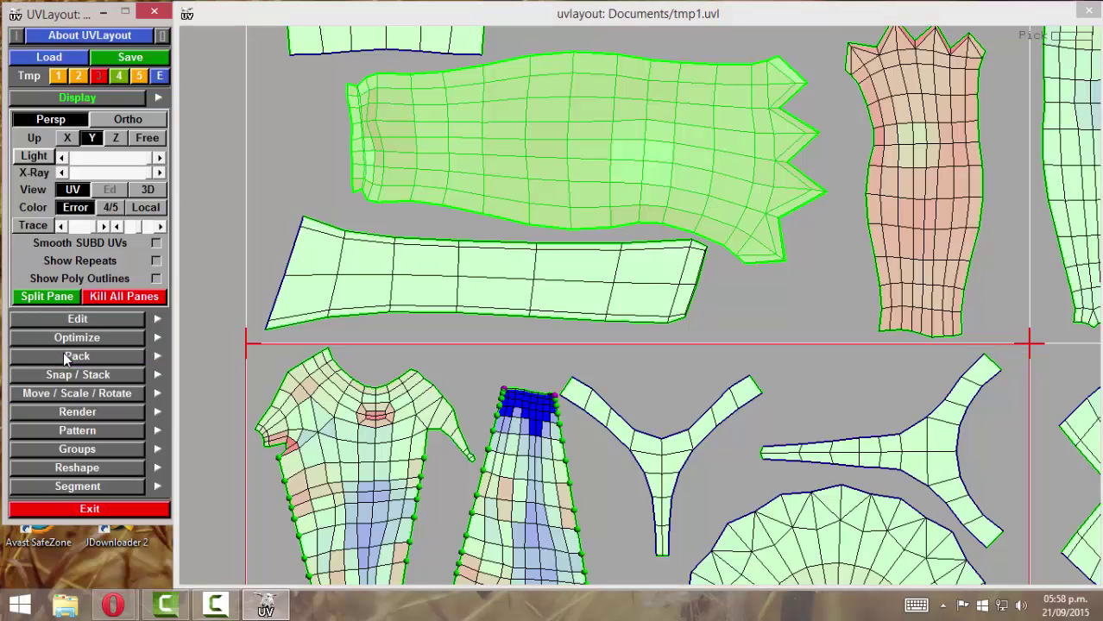
pyautogui.click(69, 394)
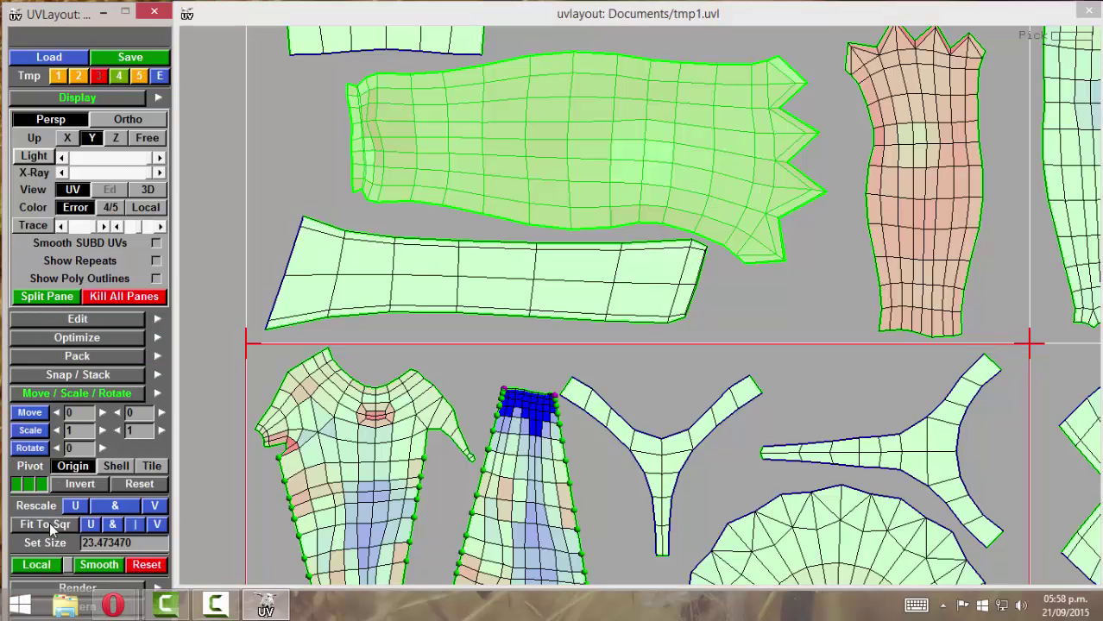
pyautogui.click(47, 572)
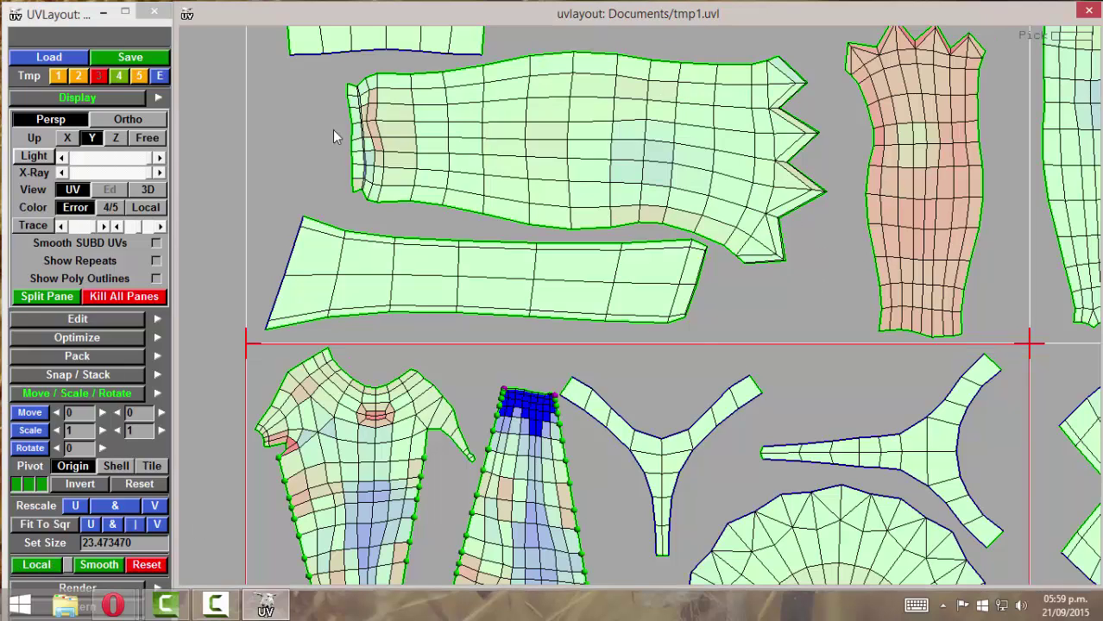
# Rescale the upright jagged-edged shell in the same tile as well.
pyautogui.moveTo(821, 139); pyautogui.dragTo(619, 126, button='middle')
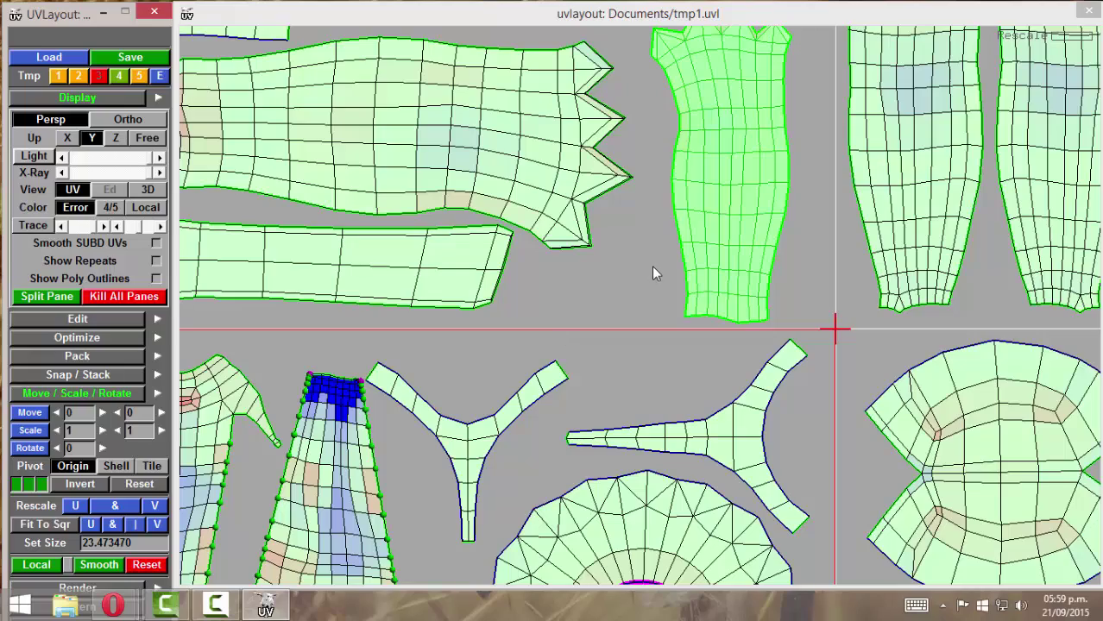
pyautogui.scroll(-1, 808, 205)
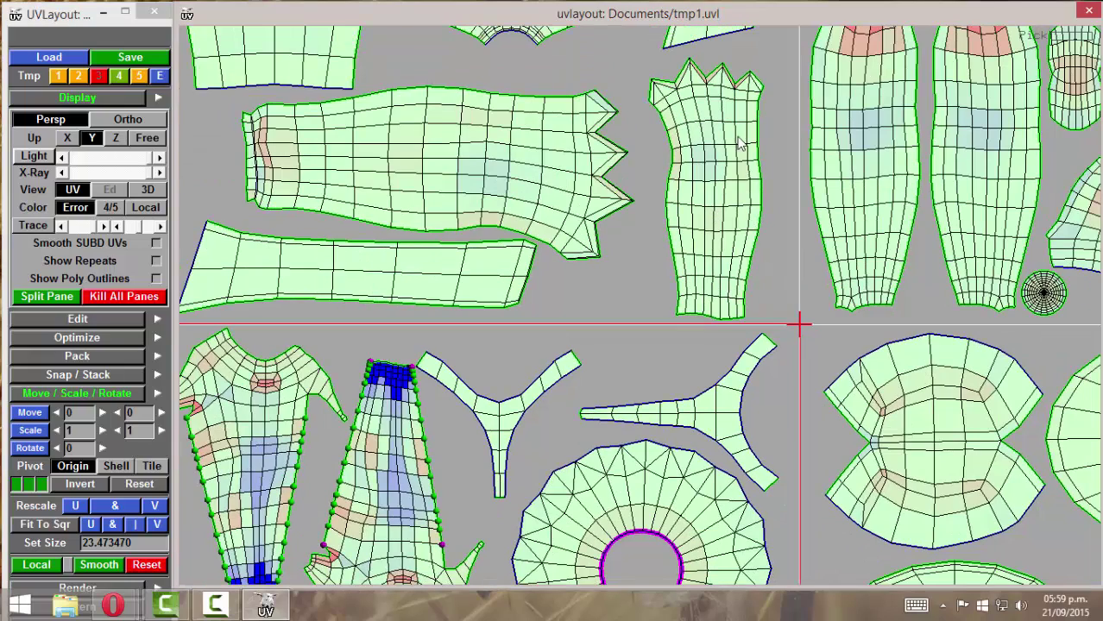
pyautogui.scroll(1, 738, 149)
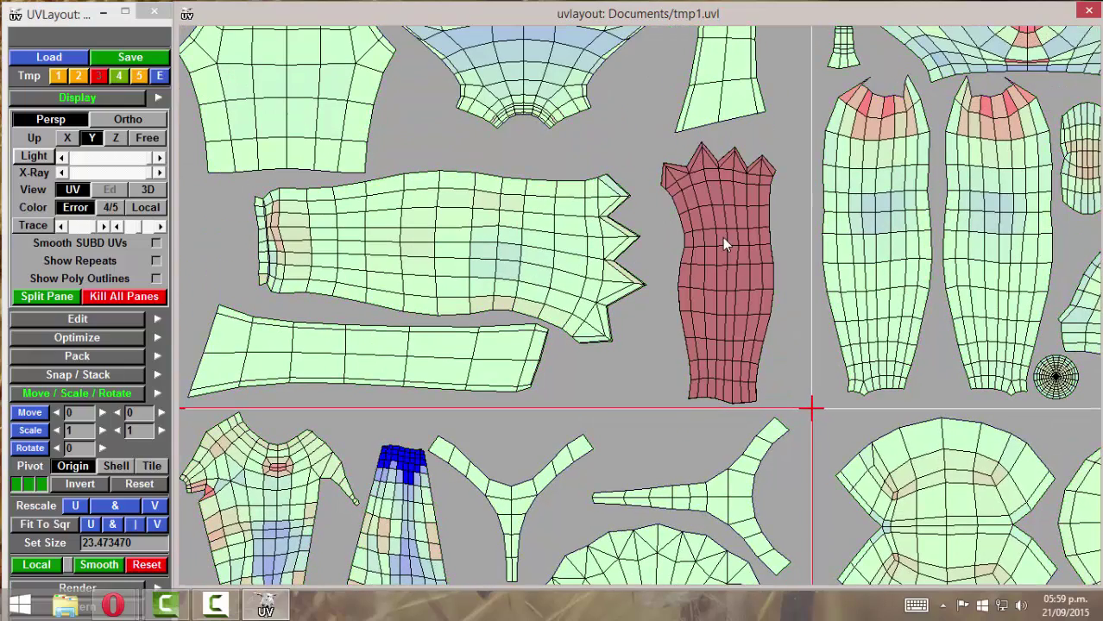
# Scale the upright jagged-edged shell down to a little over half its size.
pyautogui.press('g')
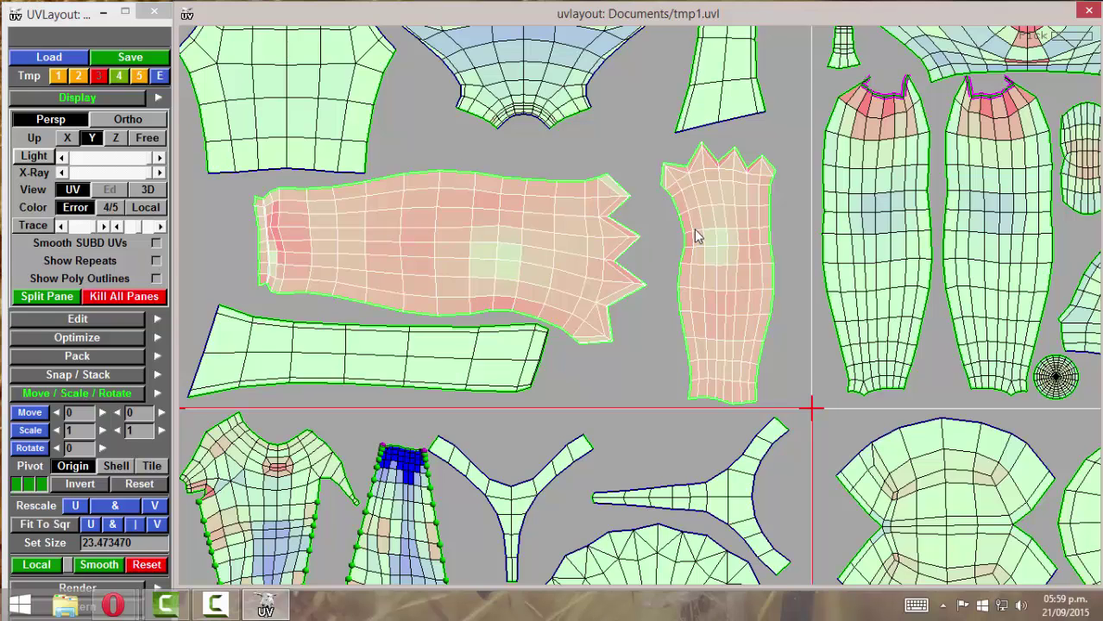
pyautogui.moveTo(694, 228); pyautogui.dragTo(556, 232, button='right')
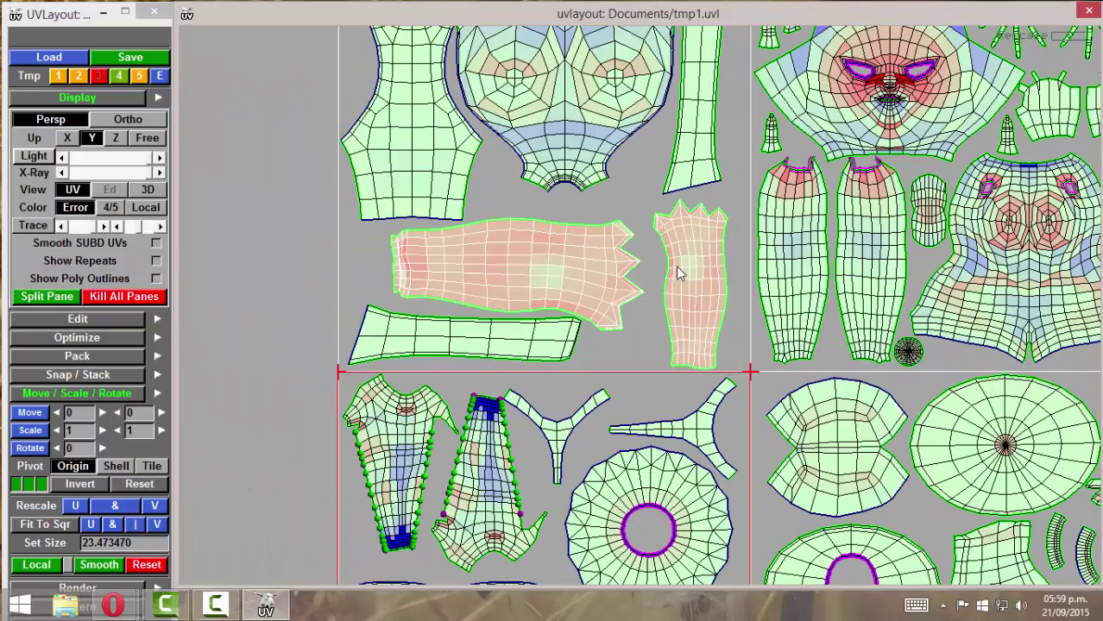
pyautogui.press('g')
pyautogui.press('space')
pyautogui.moveTo(704, 285); pyautogui.dragTo(331, 416, button='right')
pyautogui.press('f')
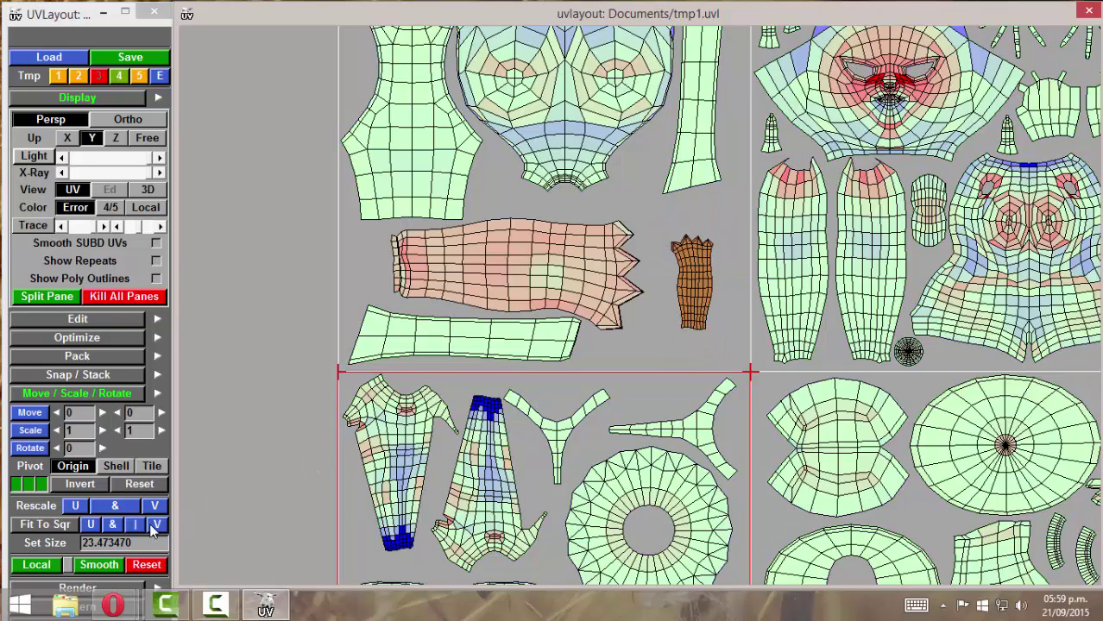
# Flatten the horizontal and small upright jagged-edged shells again and shift the horizontal one closer to the upright one.
pyautogui.press('f')
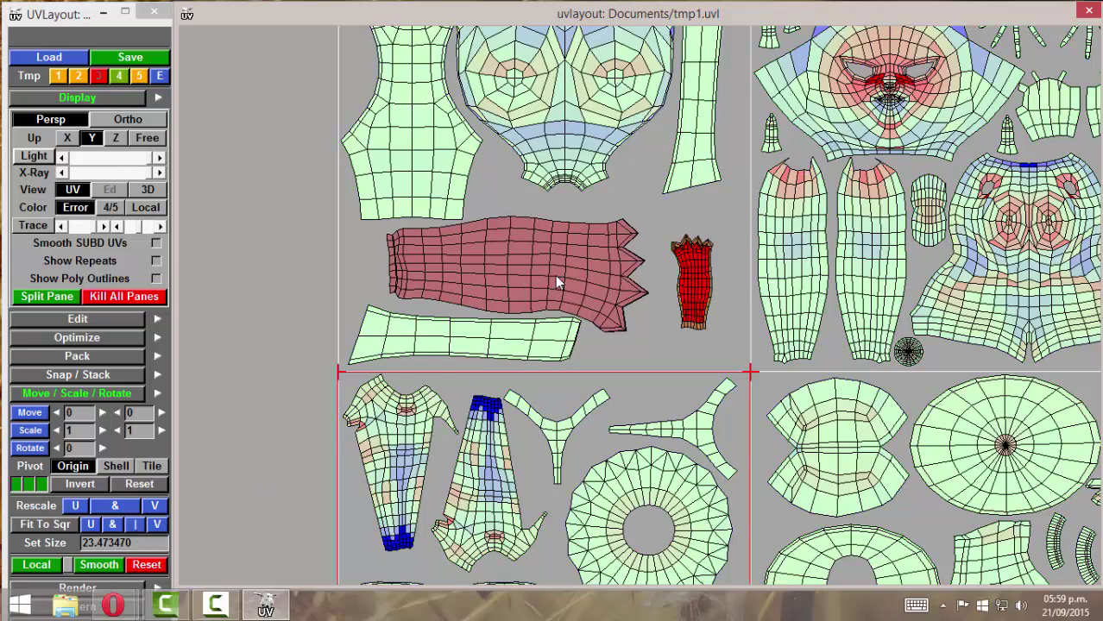
pyautogui.press('f')
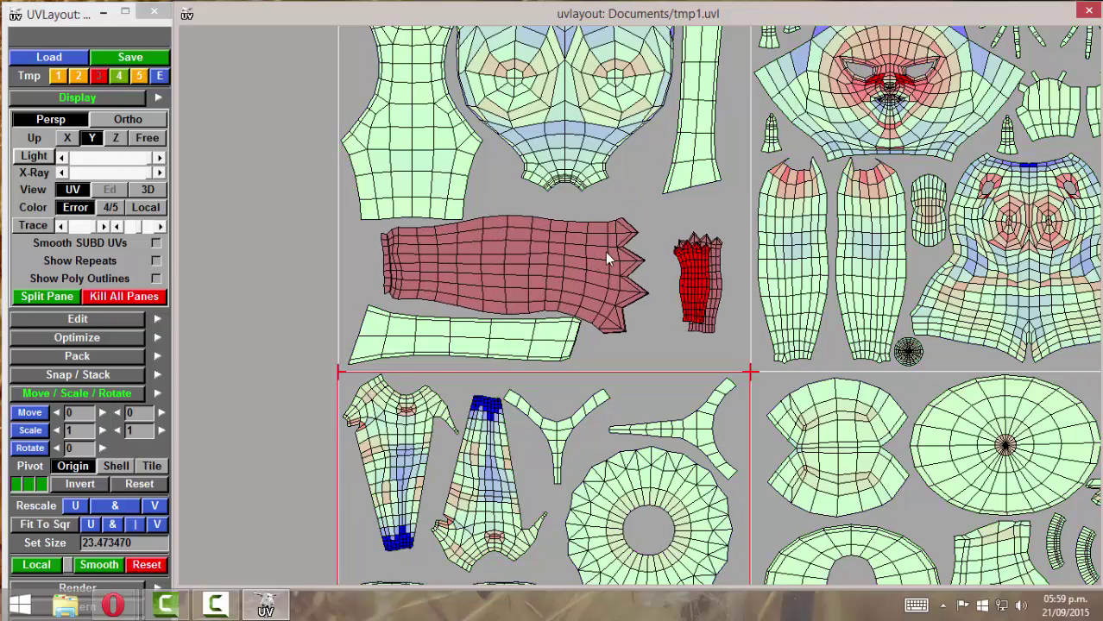
pyautogui.press('f')
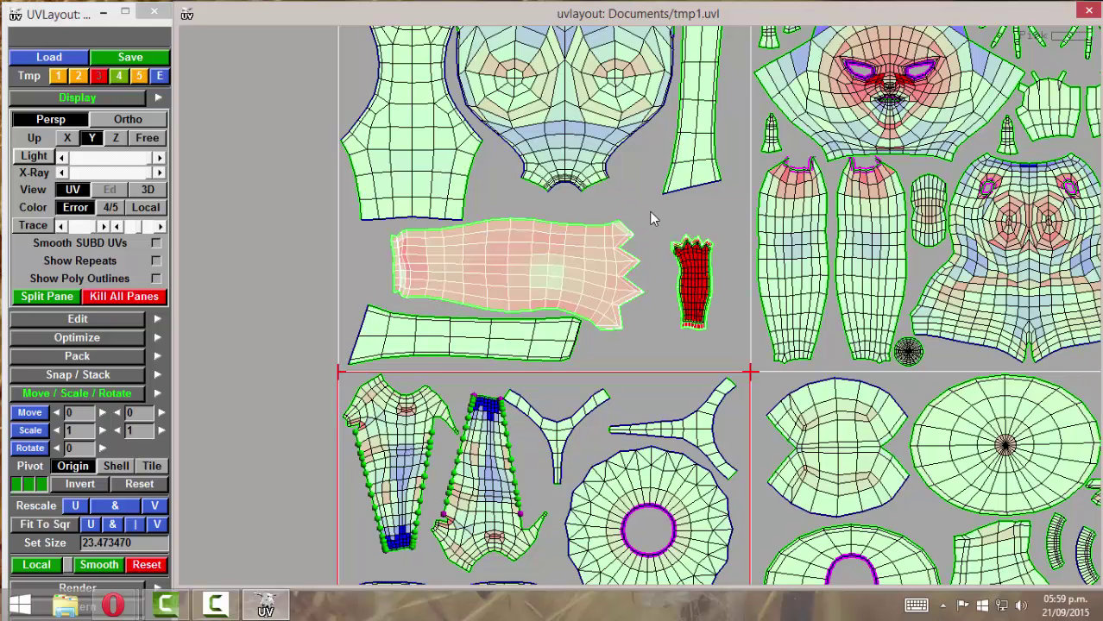
pyautogui.press('f')
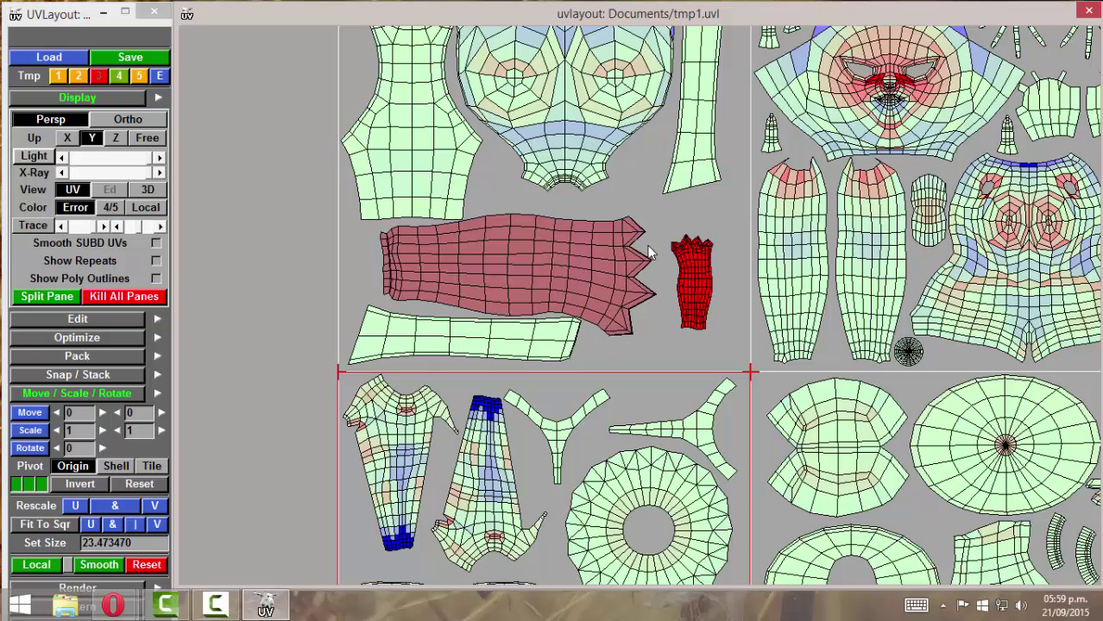
pyautogui.press('f')
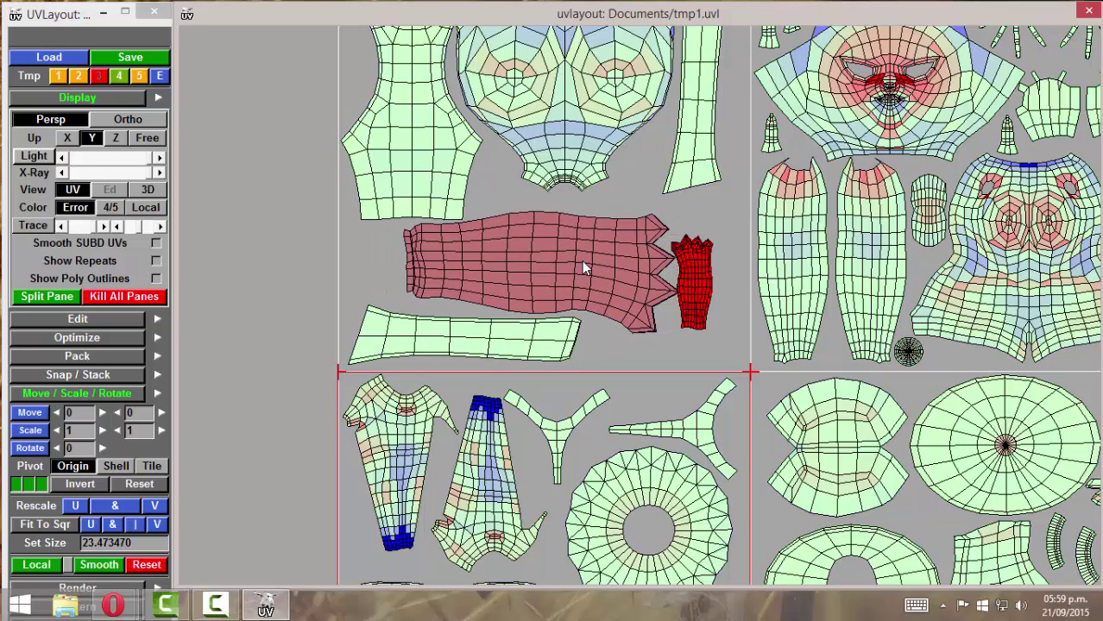
pyautogui.press('space')
# Try to stack the overlapping small upright jagged-edged shells onto each other.
pyautogui.moveTo(797, 291); pyautogui.dragTo(1055, 233, button='right')
pyautogui.moveTo(1054, 233); pyautogui.dragTo(912, 283, button='middle')
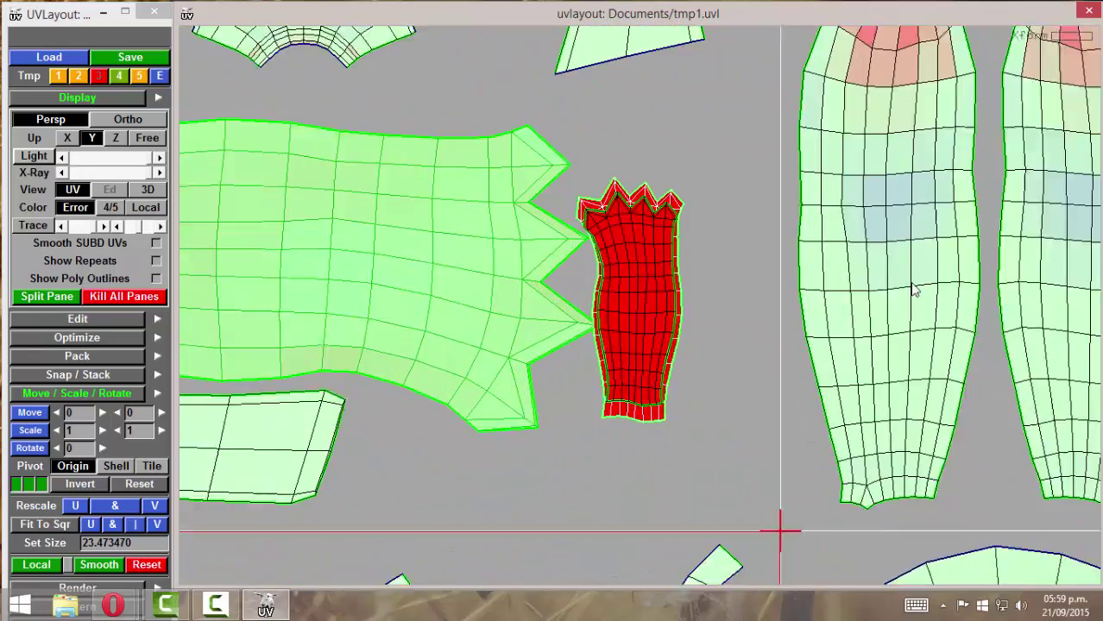
pyautogui.scroll(2, 671, 308)
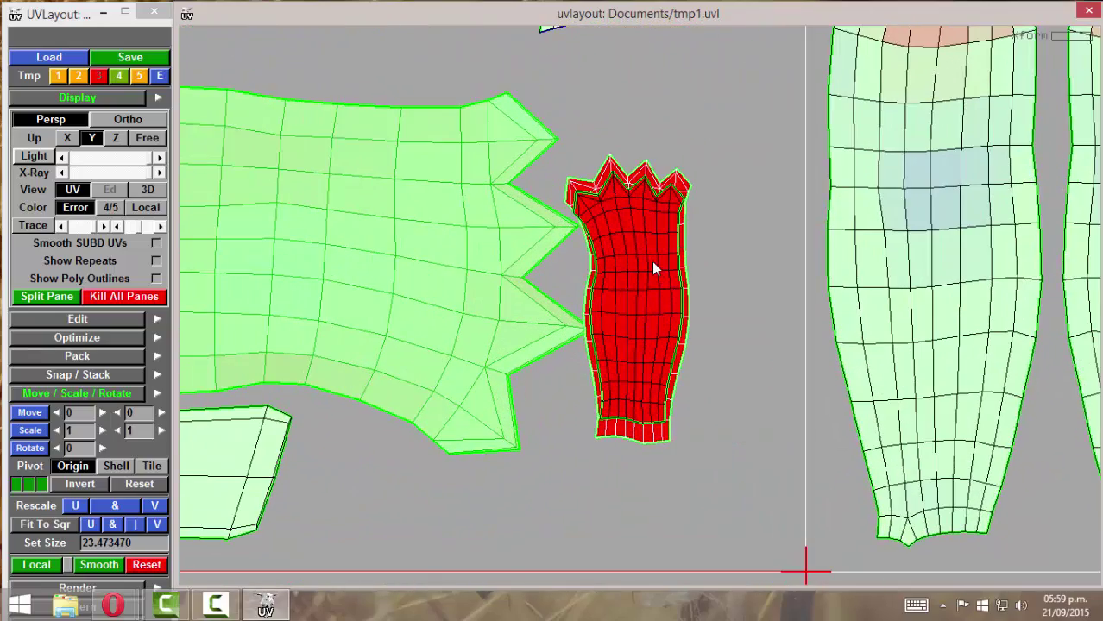
pyautogui.hotkey('shift', 's')
pyautogui.click(653, 272)
pyautogui.hotkey('shift', 's')
pyautogui.press('Return')
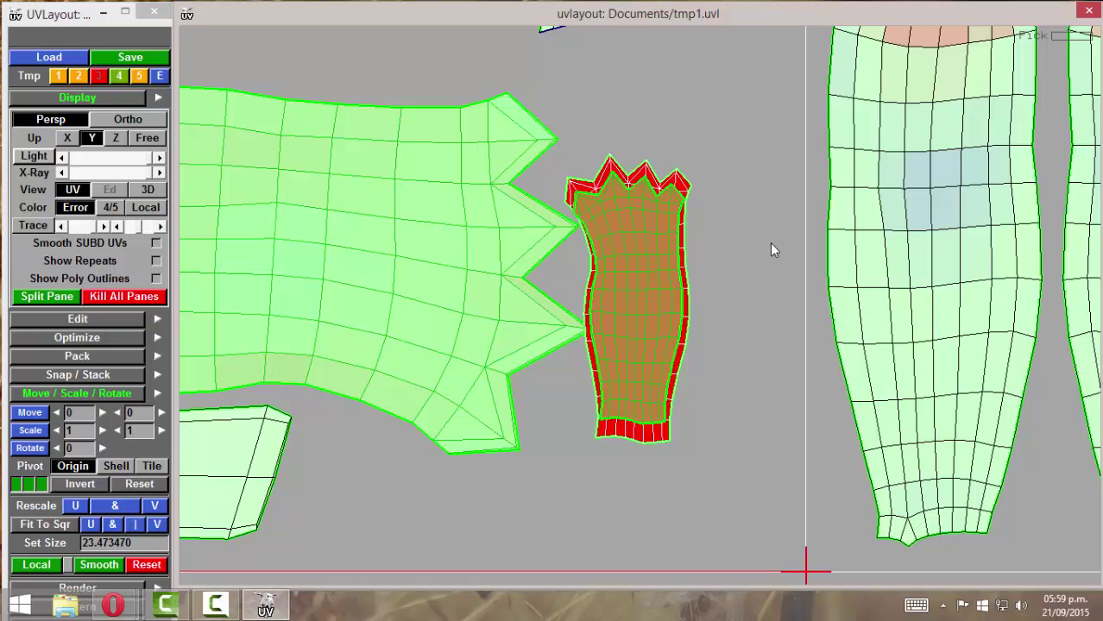
pyautogui.press('g')
pyautogui.hotkey('shift', 's')
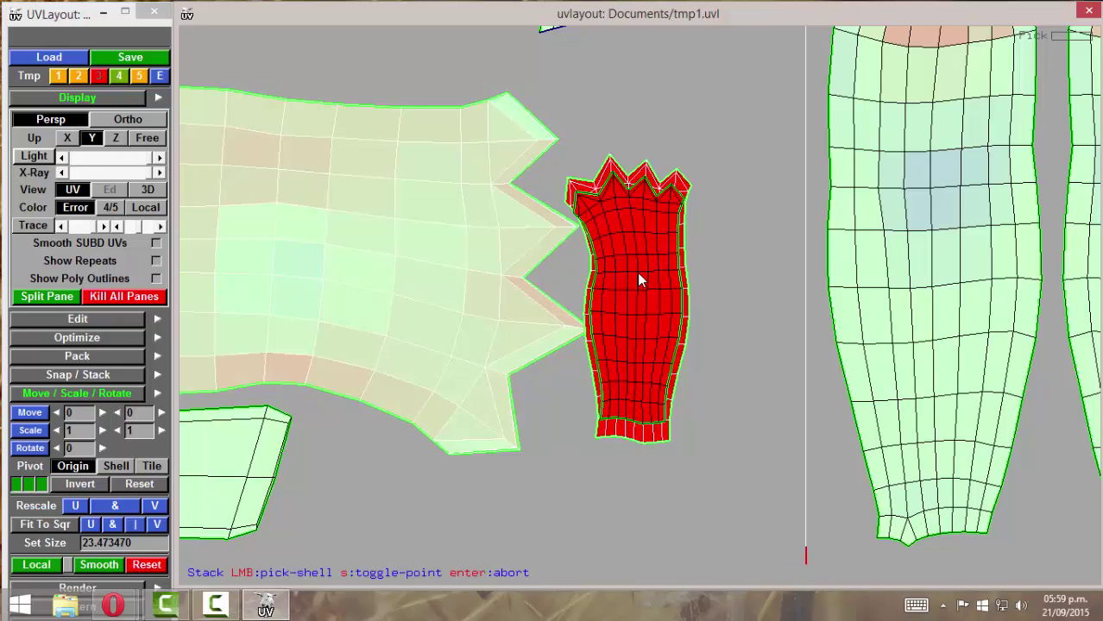
# Find symmetry by picking an edge of the small upright jagged-edged shells and copy one shell's shape to its mirrored twin.
pyautogui.click(90, 319)
pyautogui.click(92, 339)
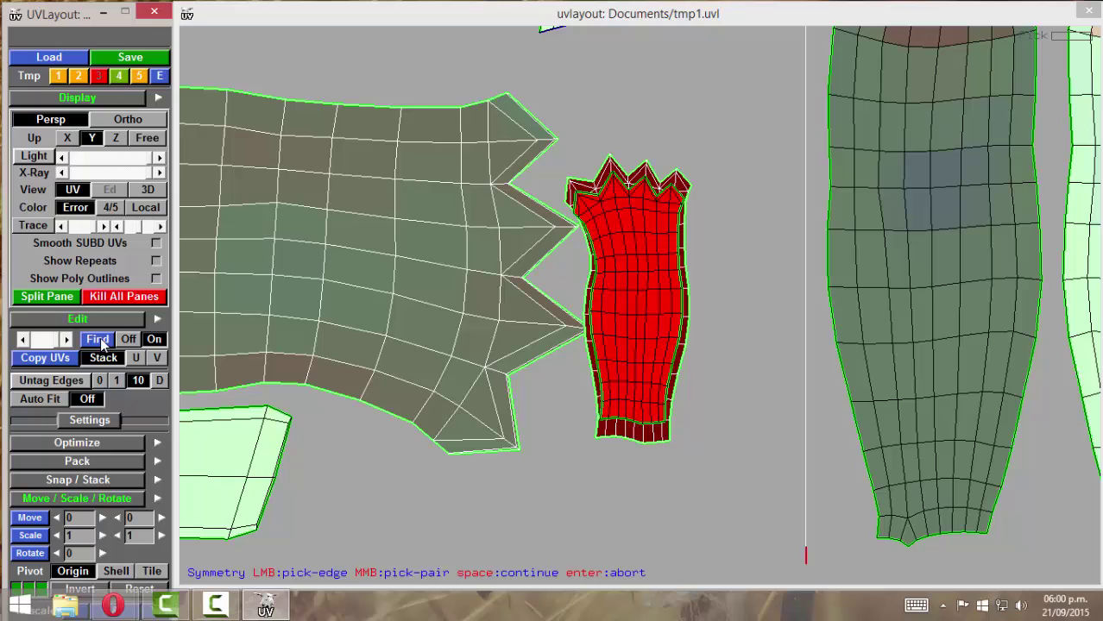
pyautogui.click(598, 425)
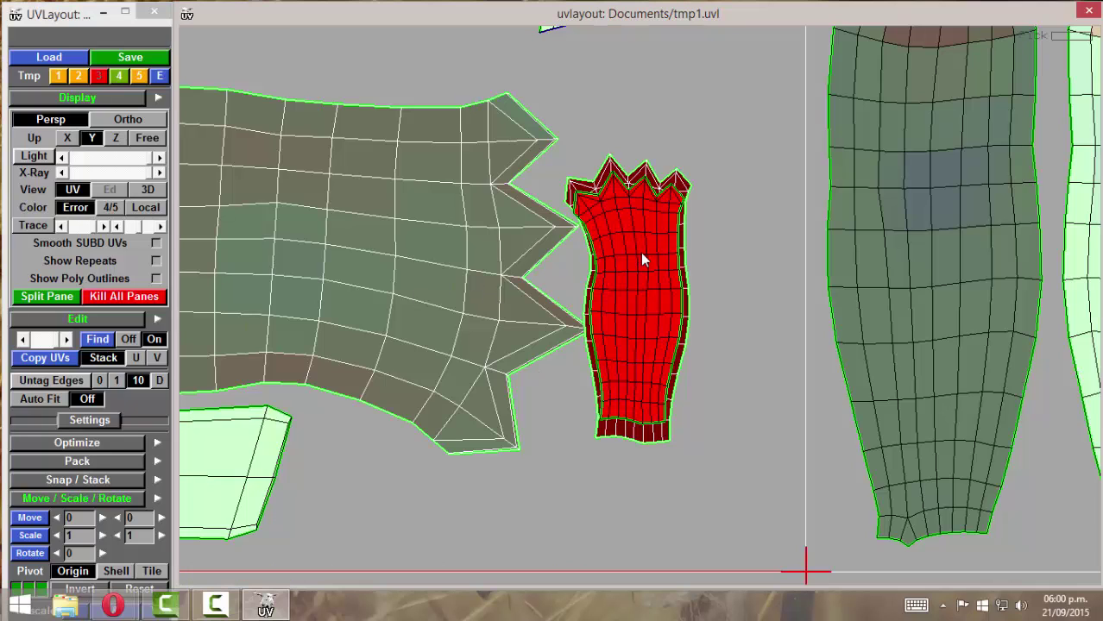
pyautogui.press('s')
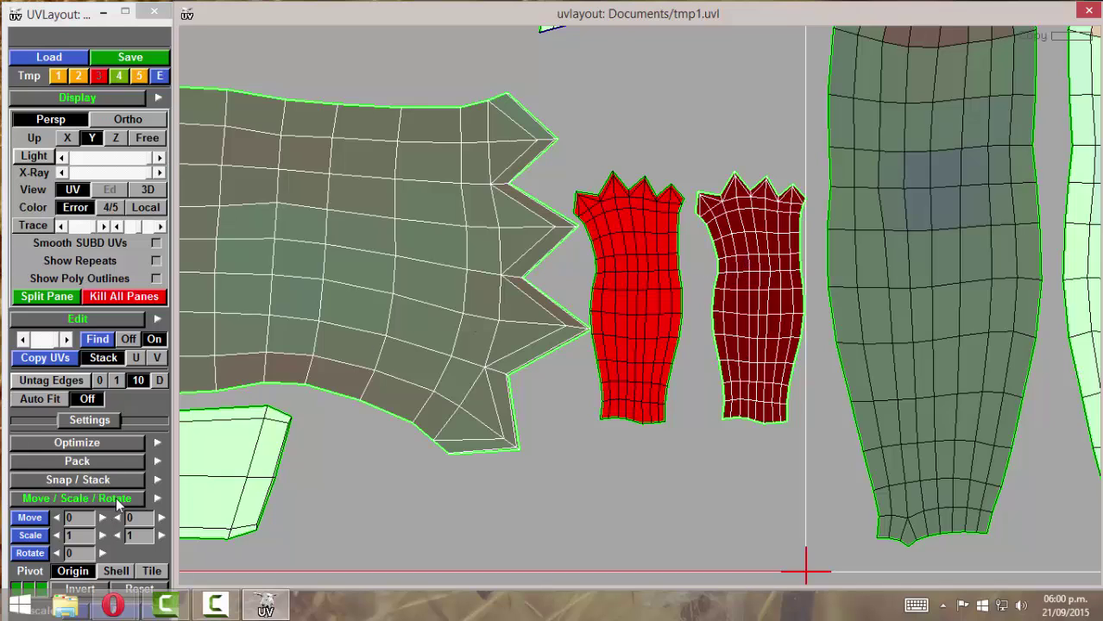
# Align the two small upright jagged-edged shells on top of each other with centered U and V grid snapping, and turn snapping off.
pyautogui.click(95, 476)
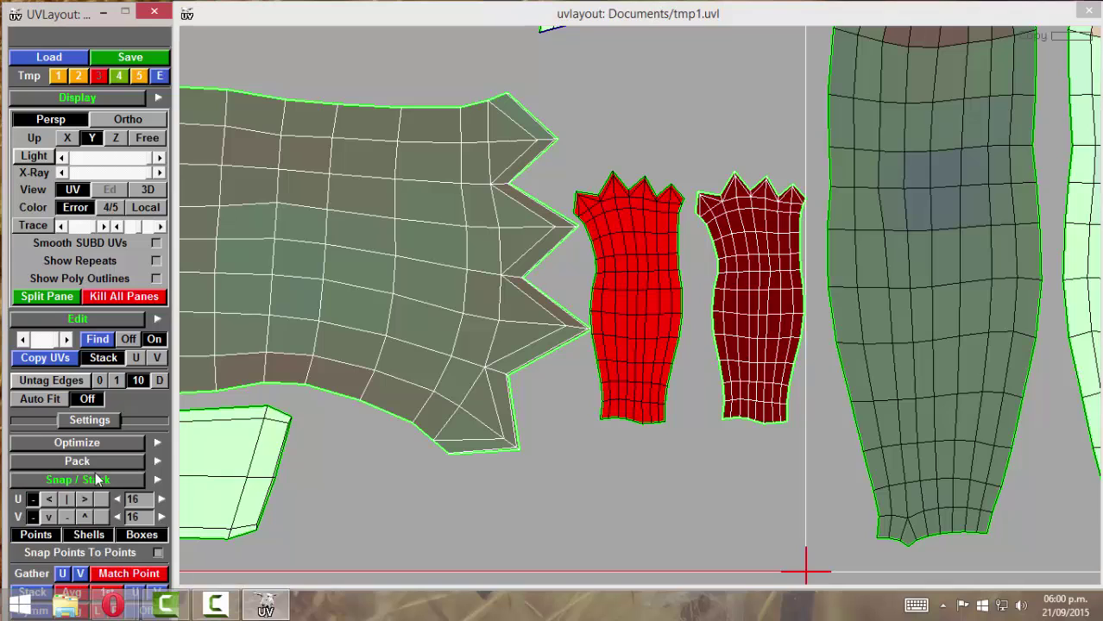
pyautogui.click(67, 501)
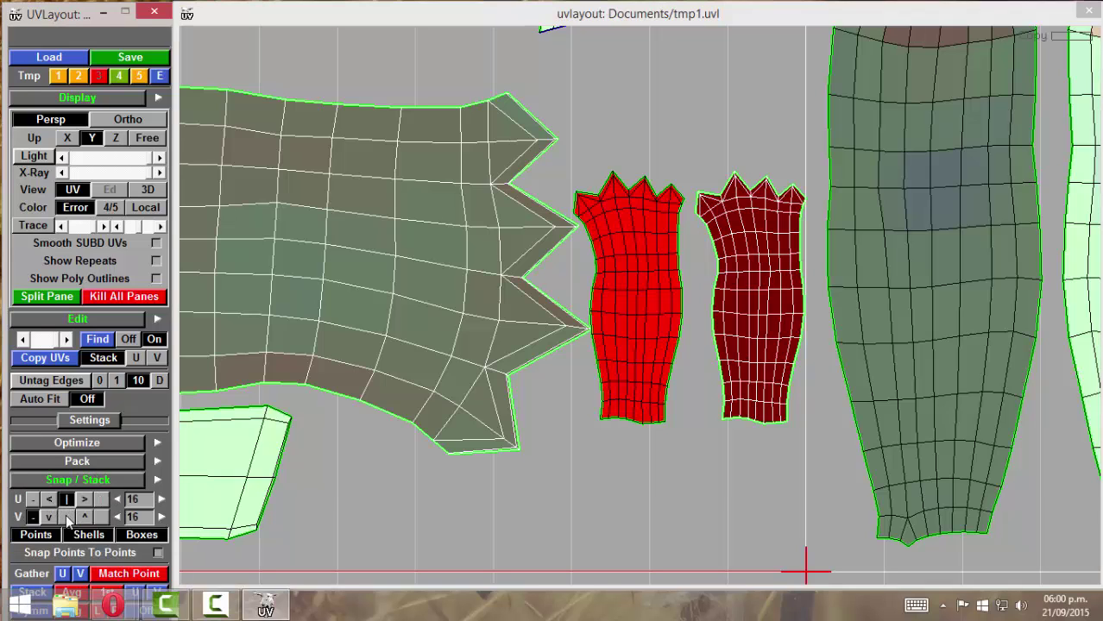
pyautogui.moveTo(632, 288); pyautogui.dragTo(648, 246, button='middle')
pyautogui.moveTo(744, 279); pyautogui.dragTo(644, 215, button='middle')
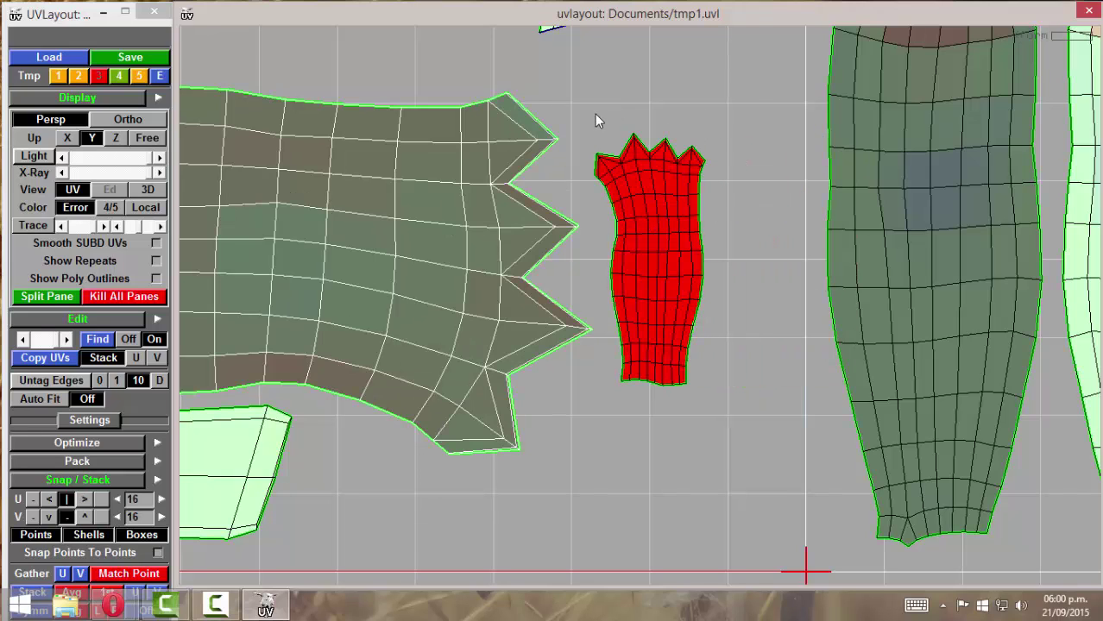
pyautogui.click(32, 502)
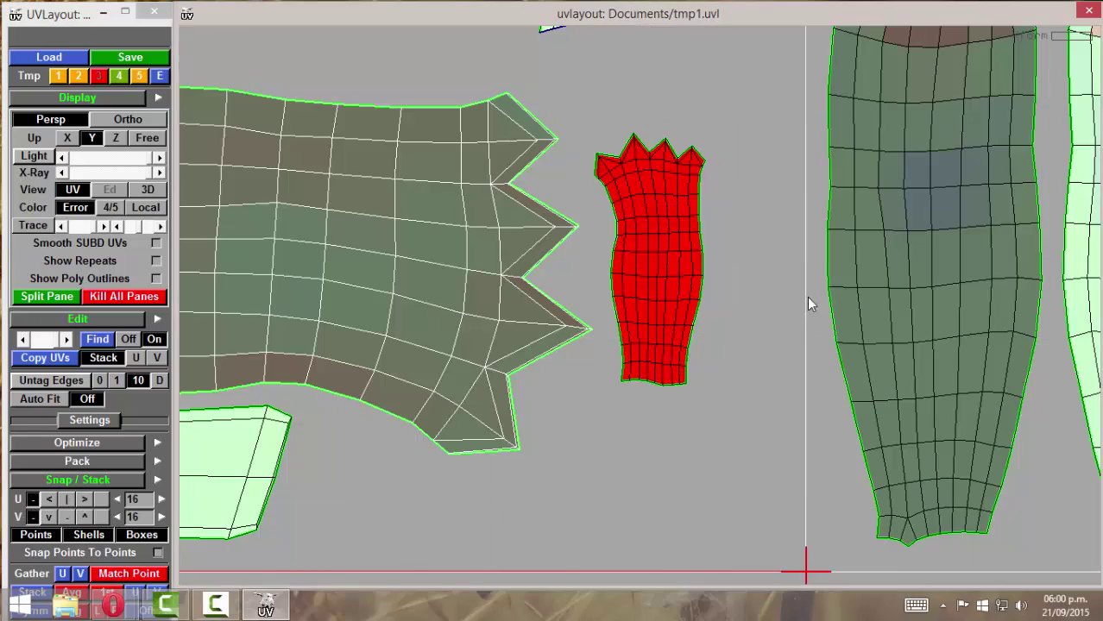
# Review the complete shell layout across all the tiles.
pyautogui.moveTo(588, 302); pyautogui.dragTo(385, 305, button='right')
pyautogui.moveTo(690, 320); pyautogui.dragTo(599, 322, button='right')
pyautogui.moveTo(666, 307); pyautogui.dragTo(605, 348, button='middle')
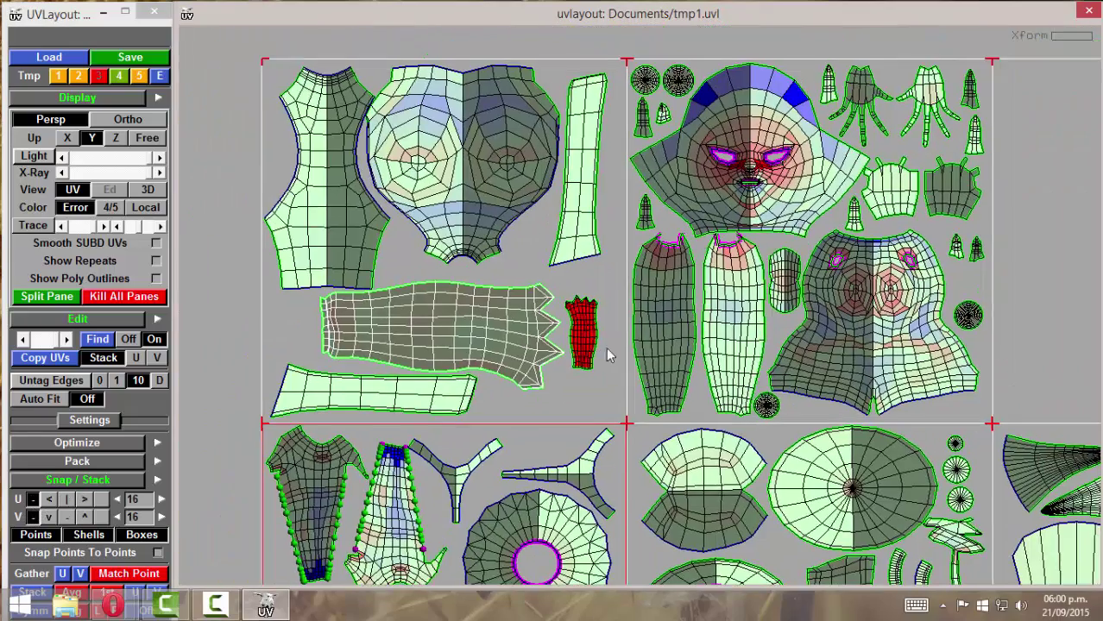
pyautogui.moveTo(656, 325); pyautogui.dragTo(611, 322, button='right')
pyautogui.moveTo(601, 340); pyautogui.dragTo(591, 266, button='middle')
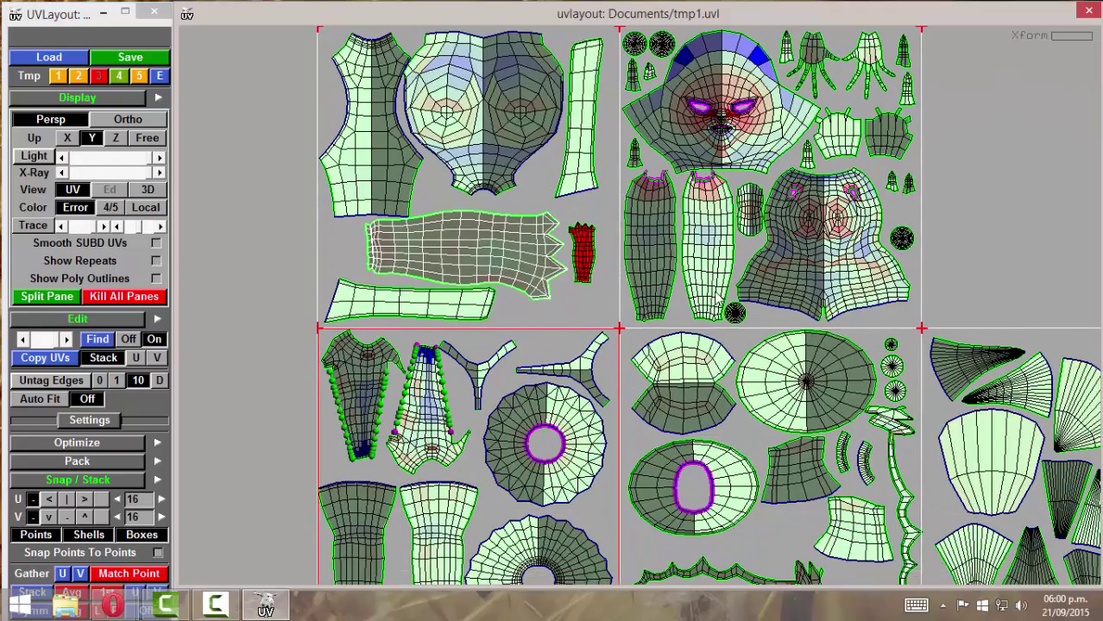
pyautogui.moveTo(715, 295); pyautogui.dragTo(565, 291, button='right')
pyautogui.moveTo(683, 270); pyautogui.dragTo(569, 270, button='middle')
pyautogui.moveTo(517, 266); pyautogui.dragTo(610, 280, button='right')
pyautogui.moveTo(609, 281); pyautogui.dragTo(630, 265, button='middle')
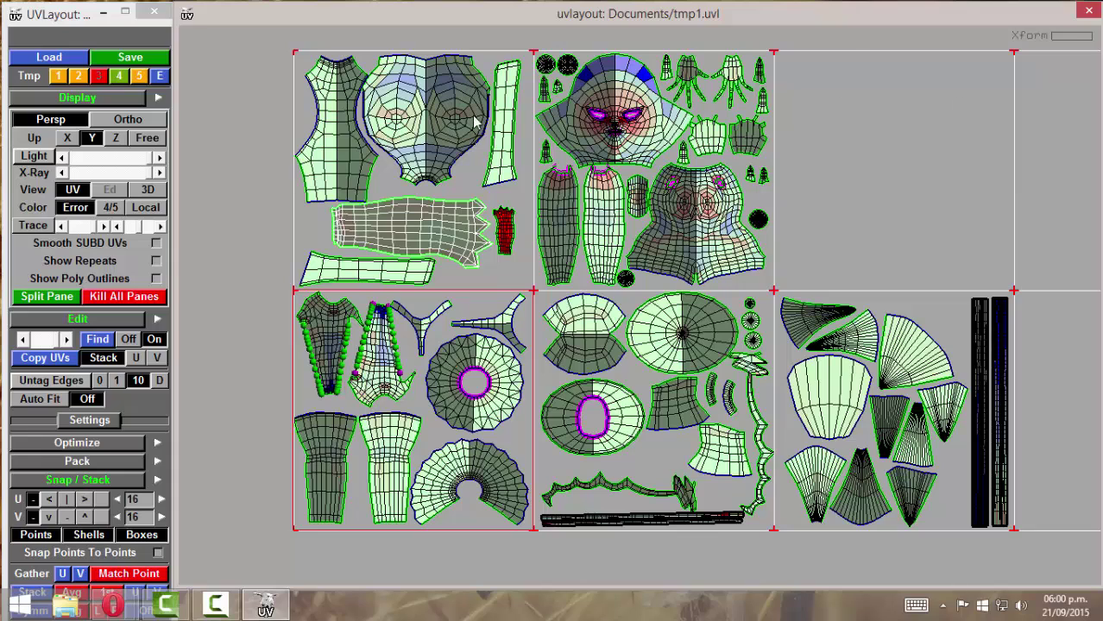
# Start saving the layout and set the destination folder to the Desktop (Escritorio).
pyautogui.click(124, 61)
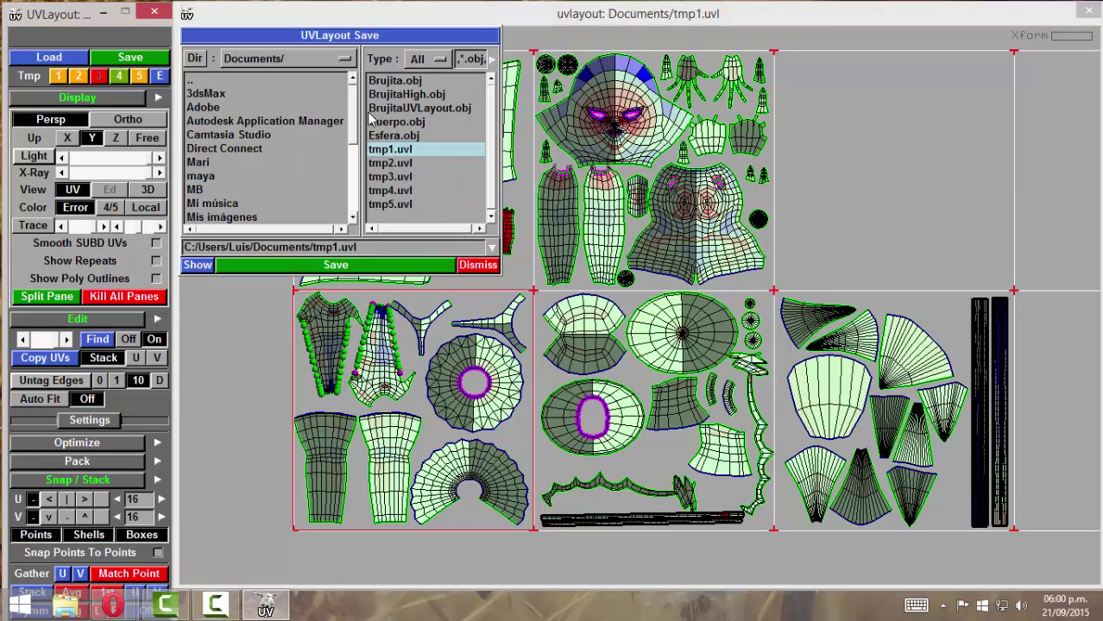
pyautogui.click(199, 62)
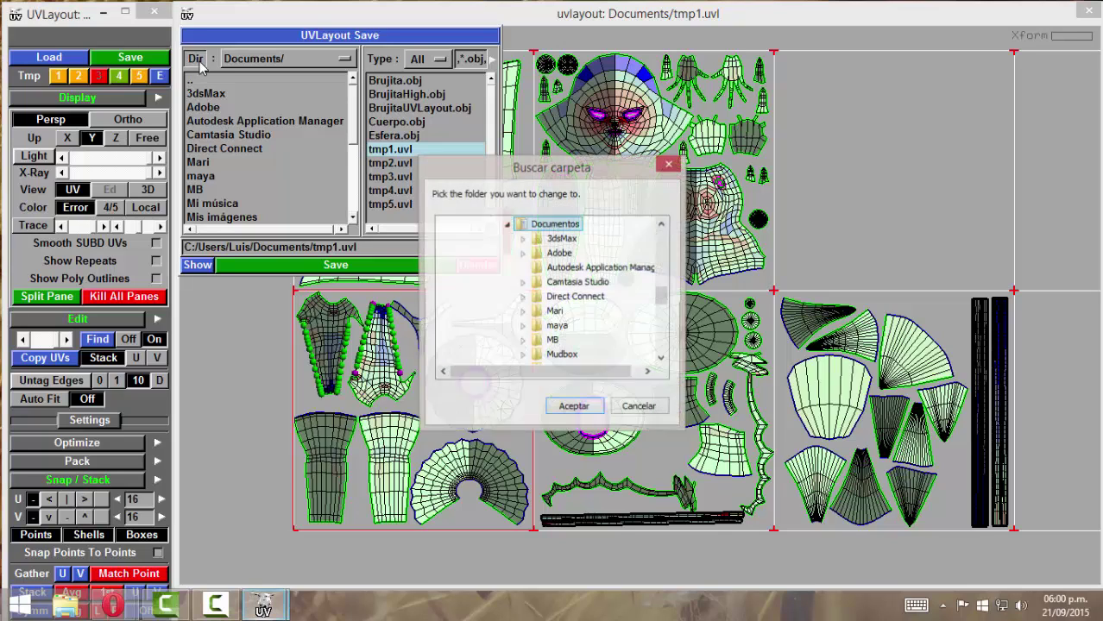
pyautogui.moveTo(662, 292); pyautogui.dragTo(663, 236)
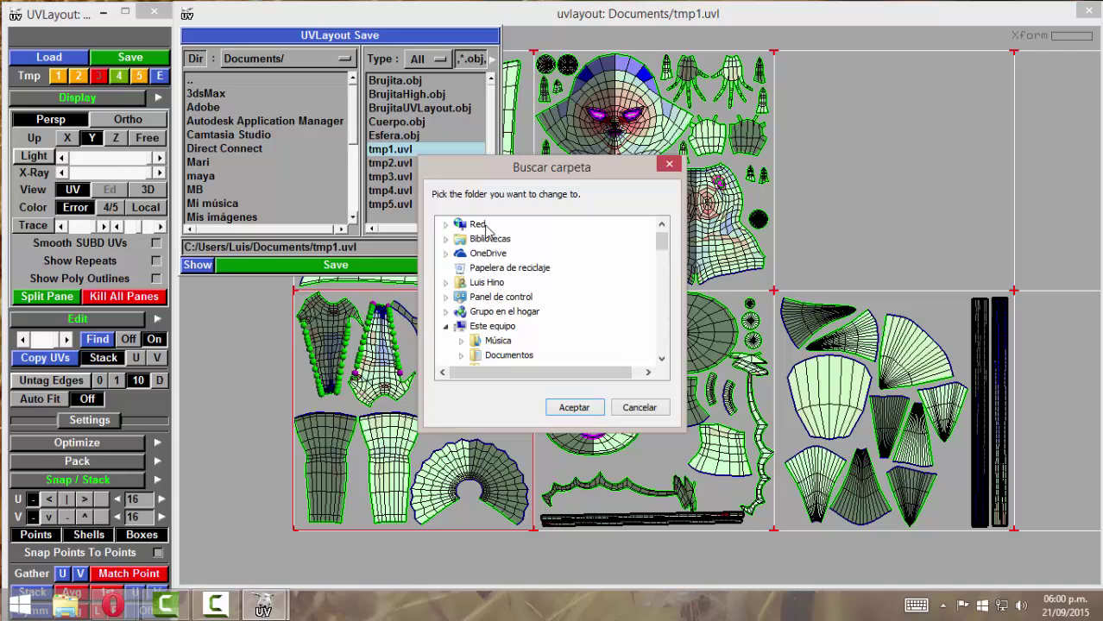
pyautogui.moveTo(663, 244)
pyautogui.mouseDown()
pyautogui.moveTo(662, 342)
pyautogui.moveTo(669, 242)
pyautogui.mouseUp()
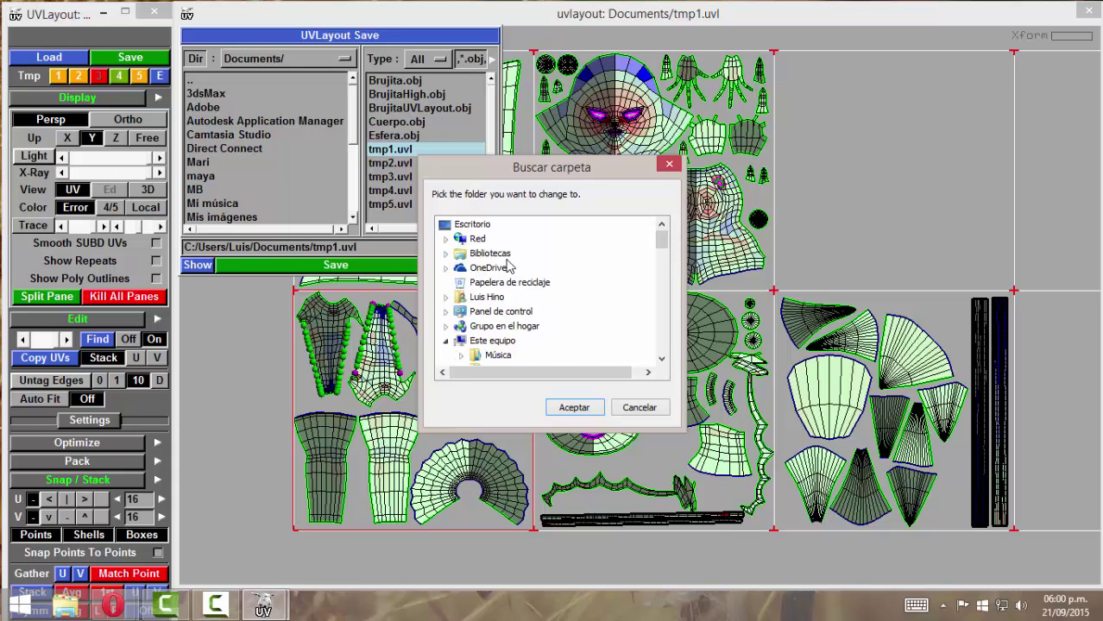
pyautogui.scroll(-3, 479, 268)
pyautogui.click(489, 257)
pyautogui.click(462, 253)
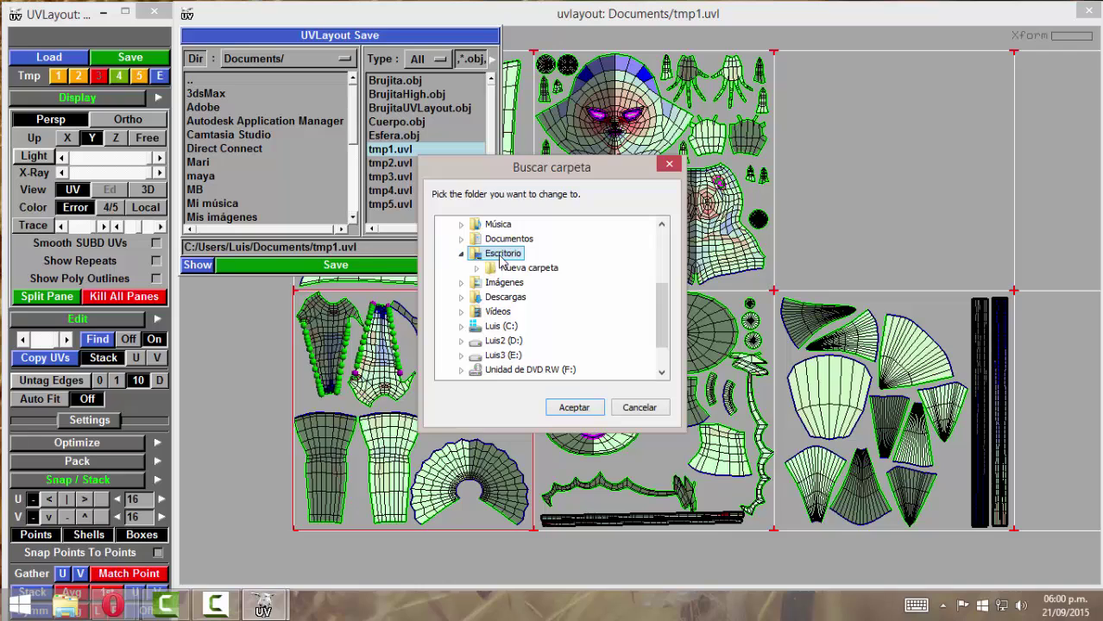
pyautogui.click(574, 408)
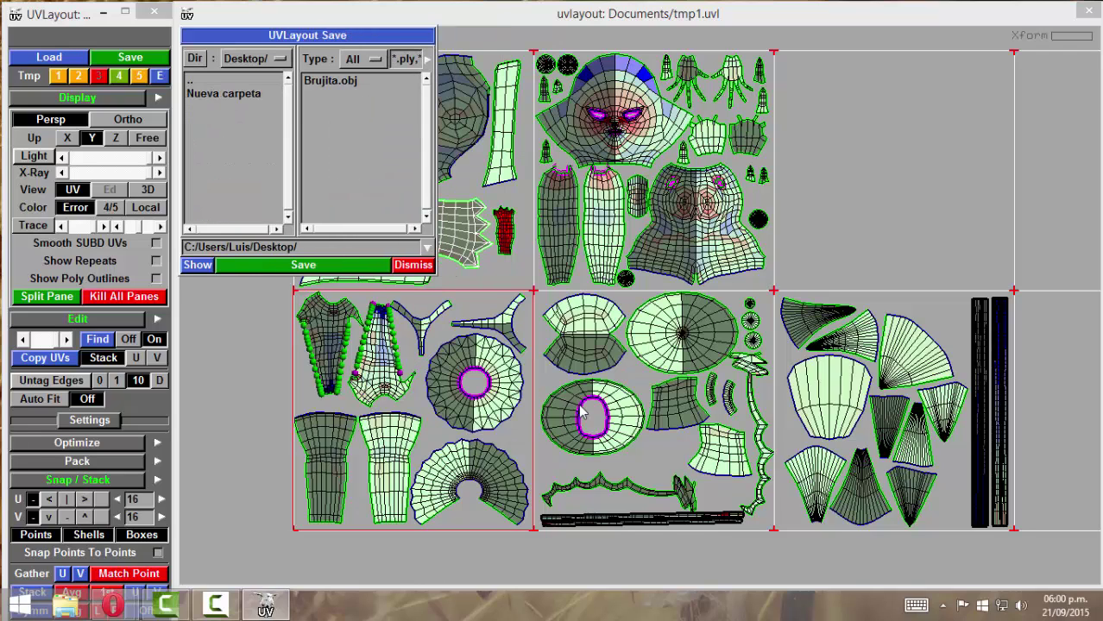
# Save the model over Brujita.obj on the Desktop and dismiss the save dialog.
pyautogui.click(328, 82)
pyautogui.click(330, 267)
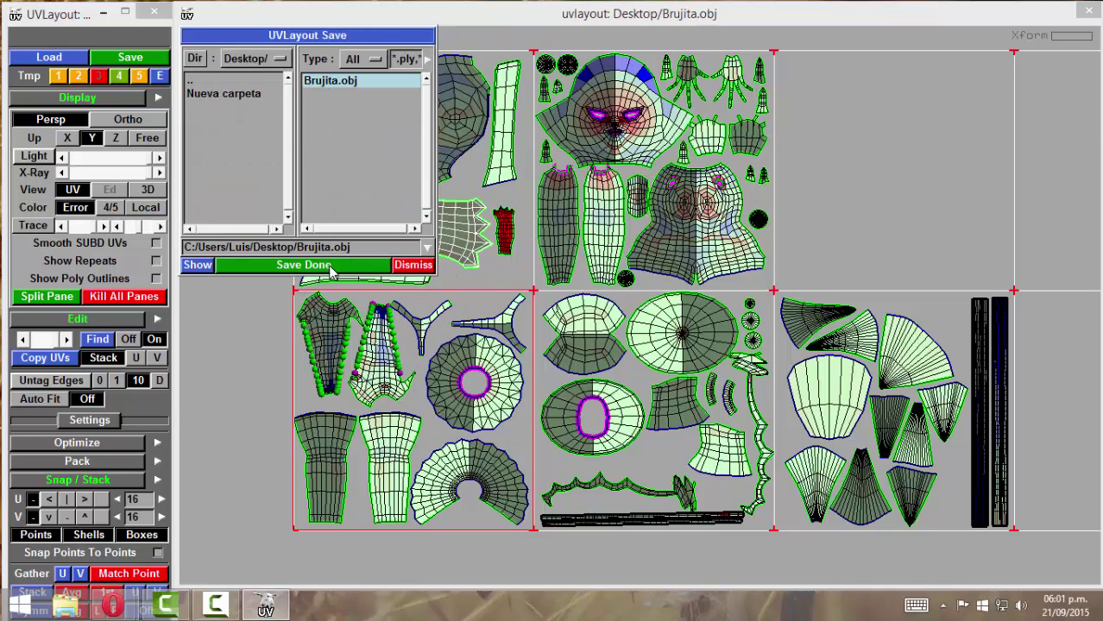
pyautogui.click(410, 265)
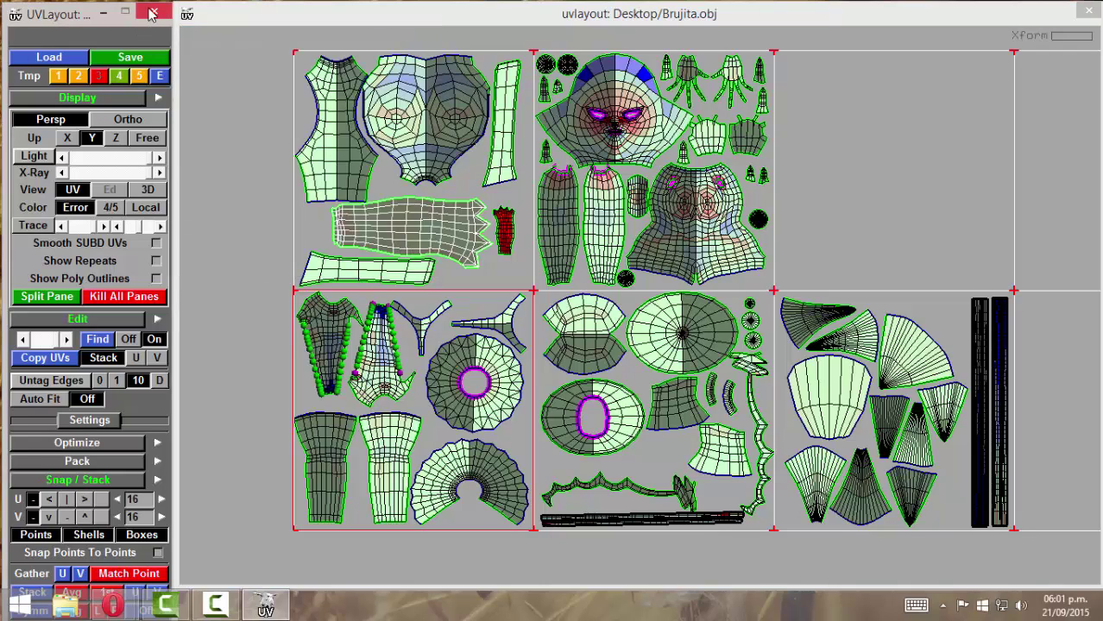
# Store a temporary save in slot 1 and exit UVLayout.
pyautogui.click(154, 10)
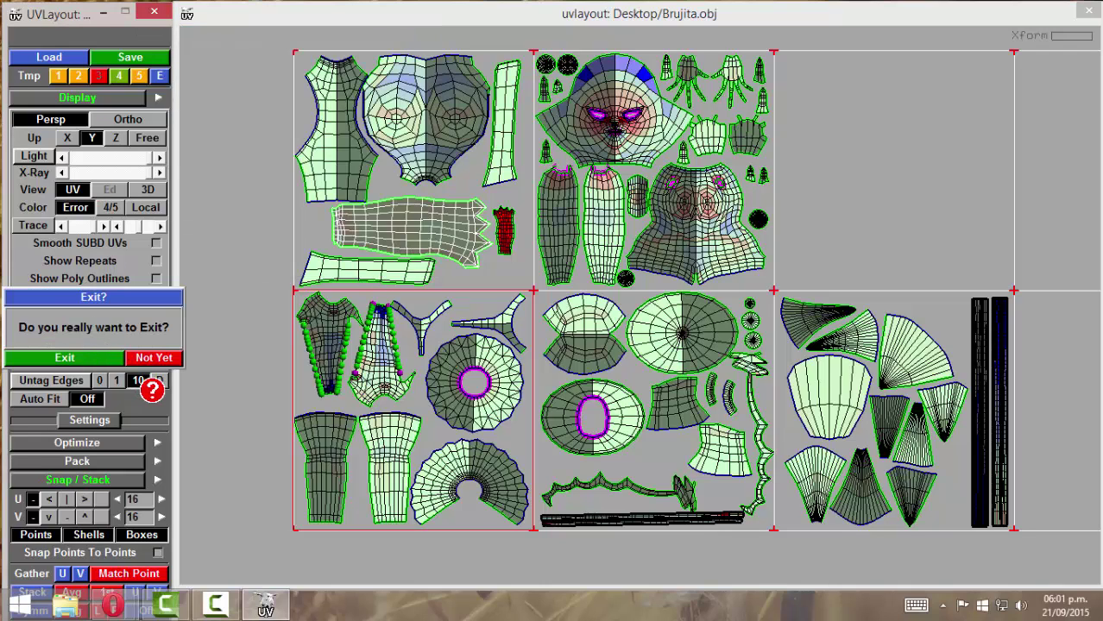
pyautogui.click(153, 357)
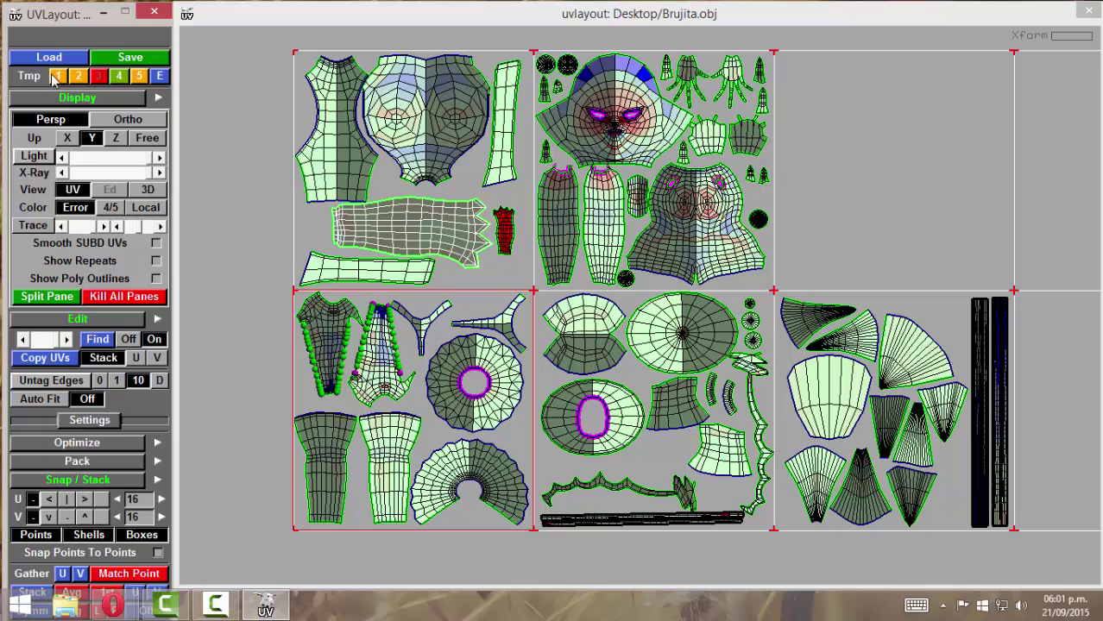
pyautogui.click(56, 76)
pyautogui.click(155, 10)
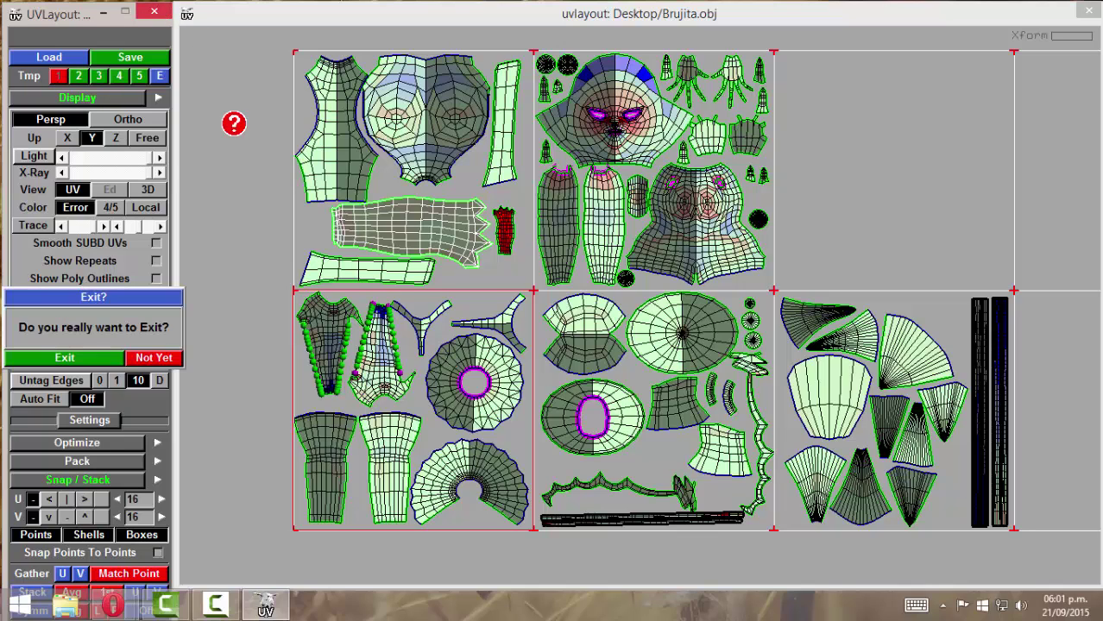
pyautogui.click(86, 357)
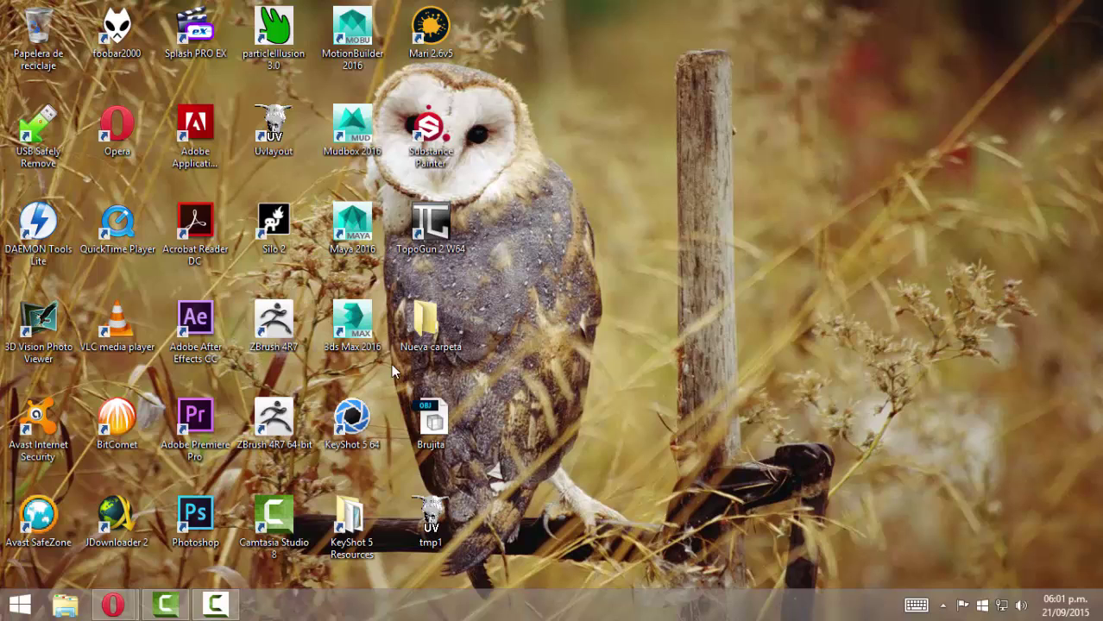
# Launch Maya 2016 from the desktop.
pyautogui.doubleClick(350, 231)
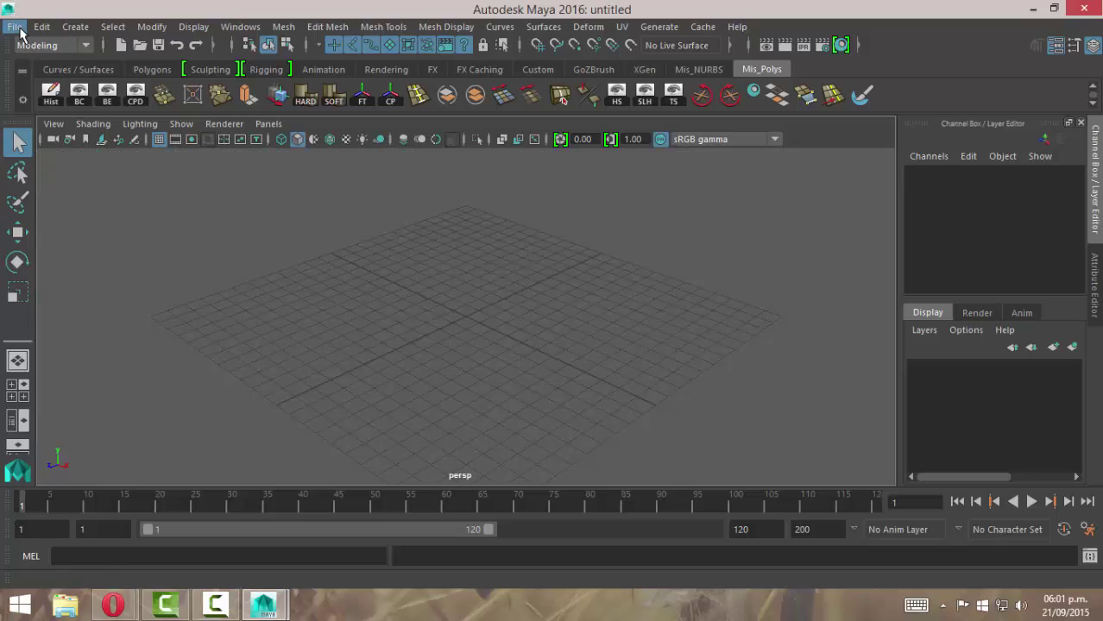
pyautogui.click(15, 26)
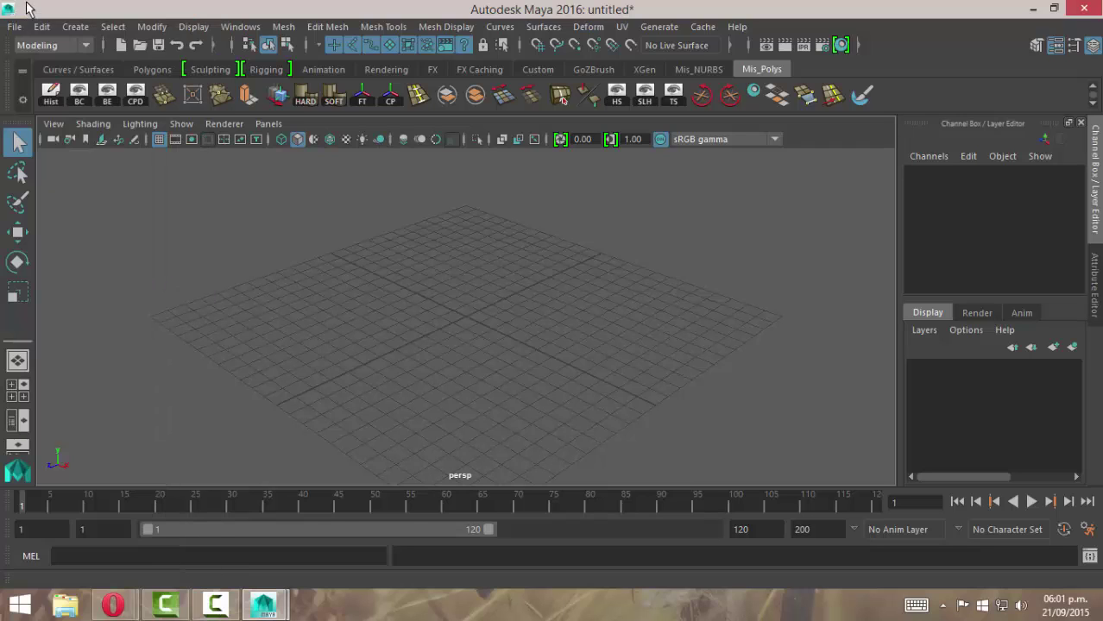
pyautogui.click(17, 27)
pyautogui.click(67, 56)
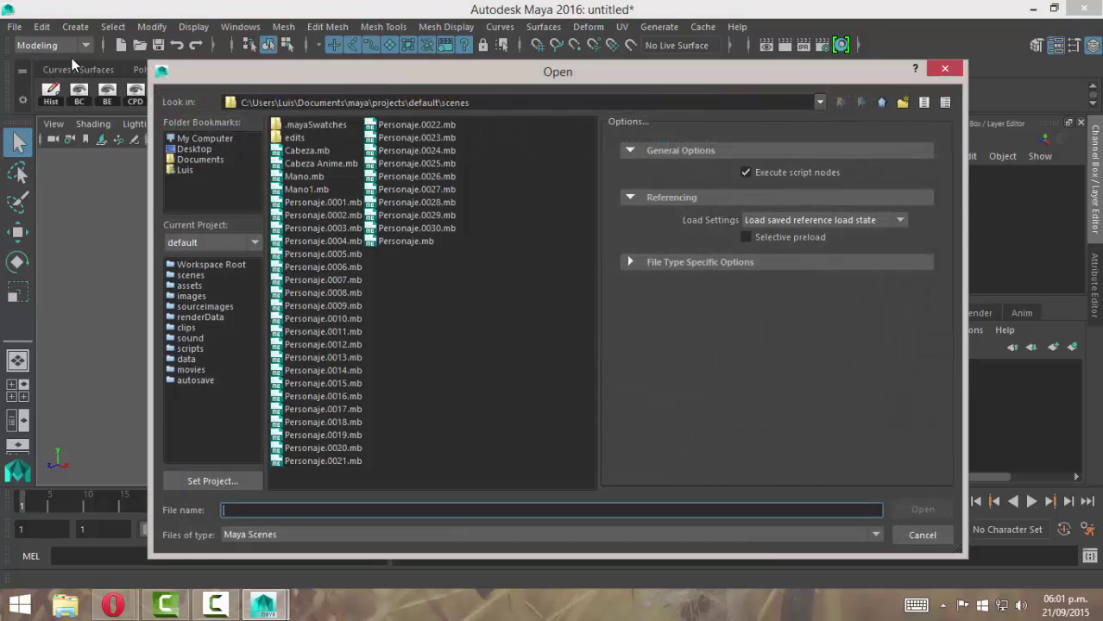
pyautogui.click(941, 68)
# Import Brujita.obj from the Desktop into the scene and dismiss the OBJ group notice.
pyautogui.click(15, 27)
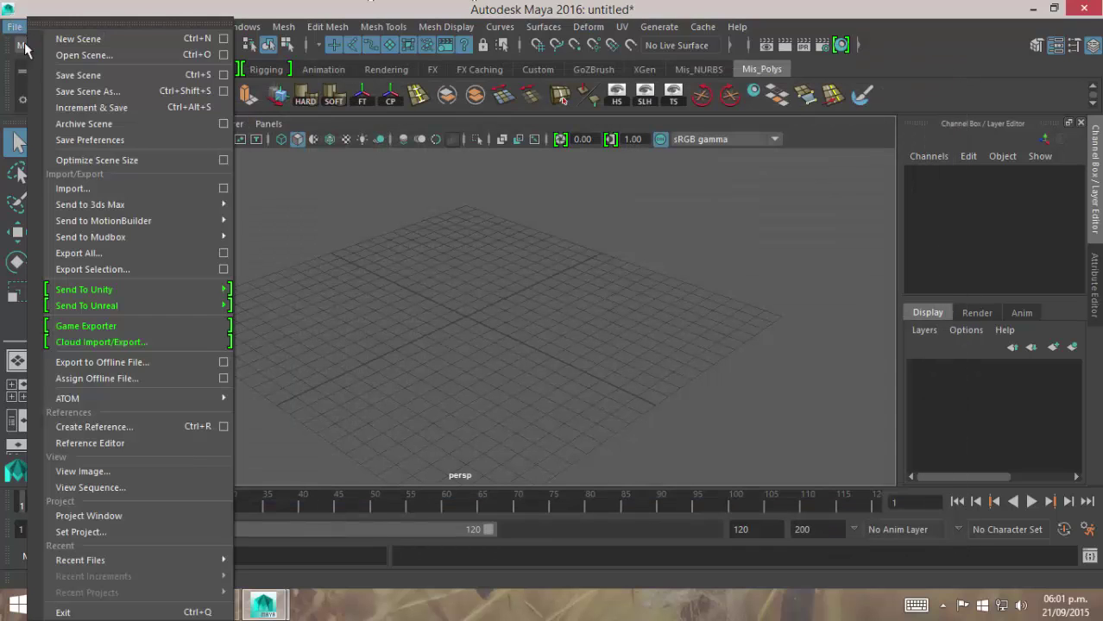
pyautogui.click(97, 189)
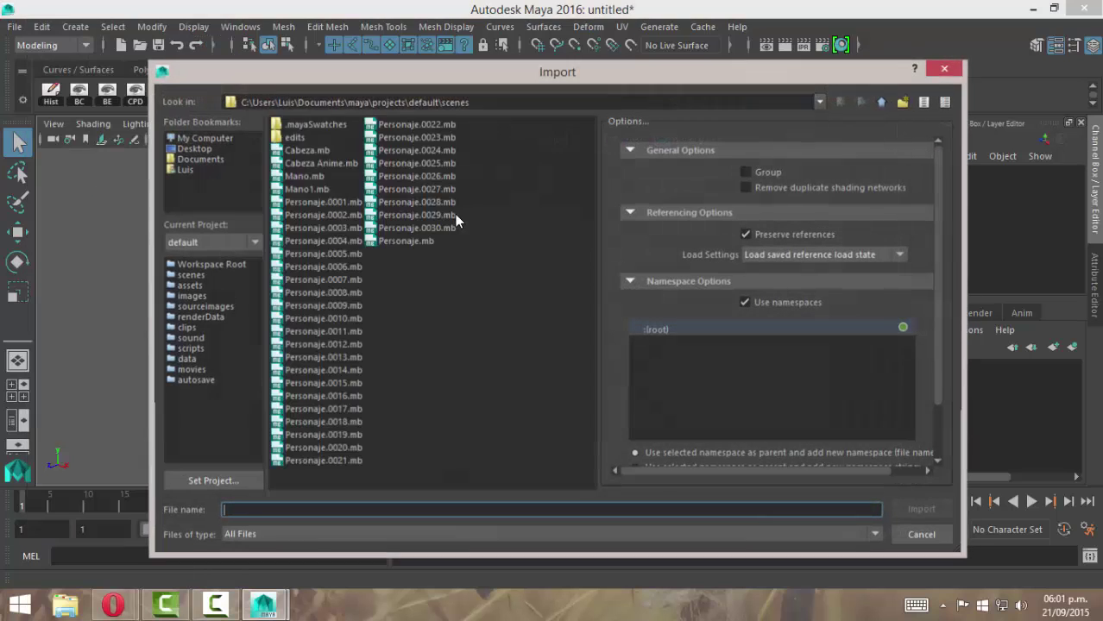
pyautogui.click(193, 149)
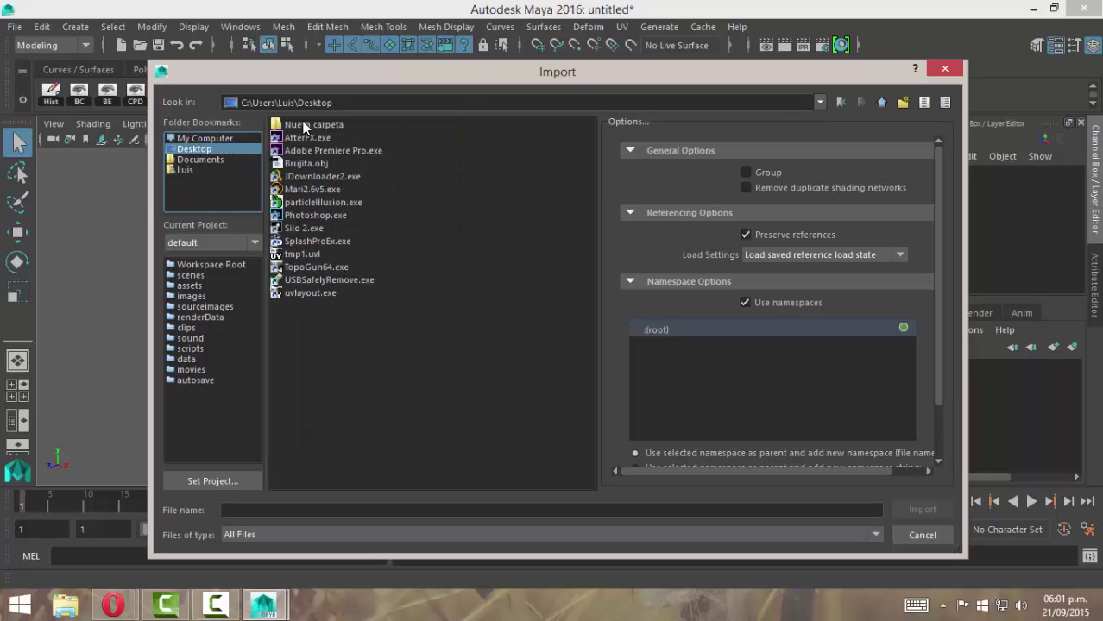
pyautogui.click(315, 165)
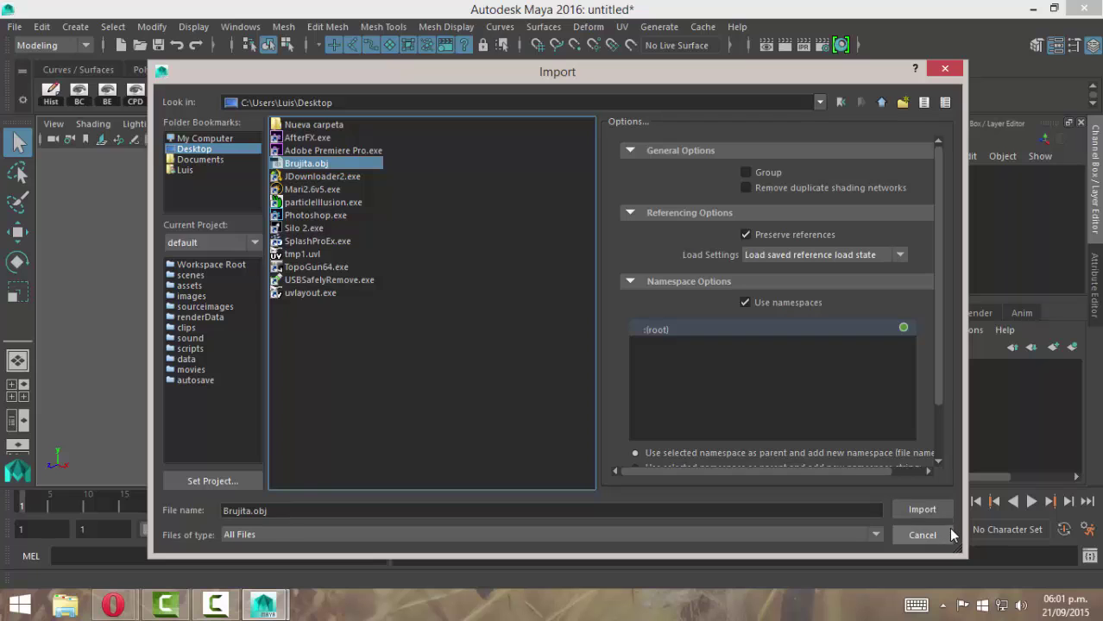
pyautogui.click(922, 509)
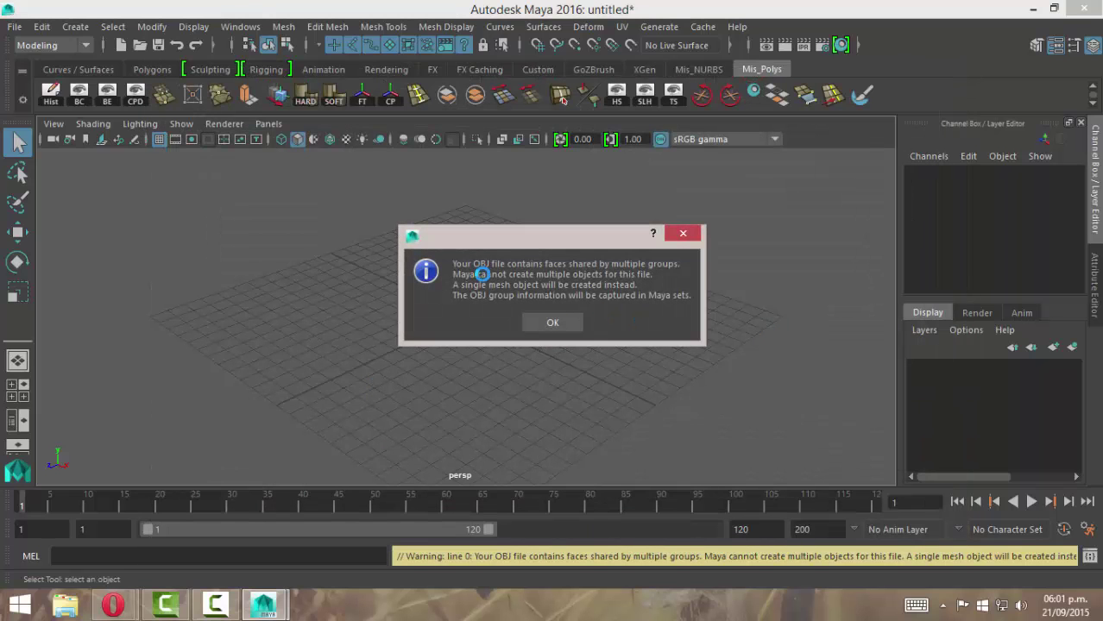
pyautogui.click(553, 322)
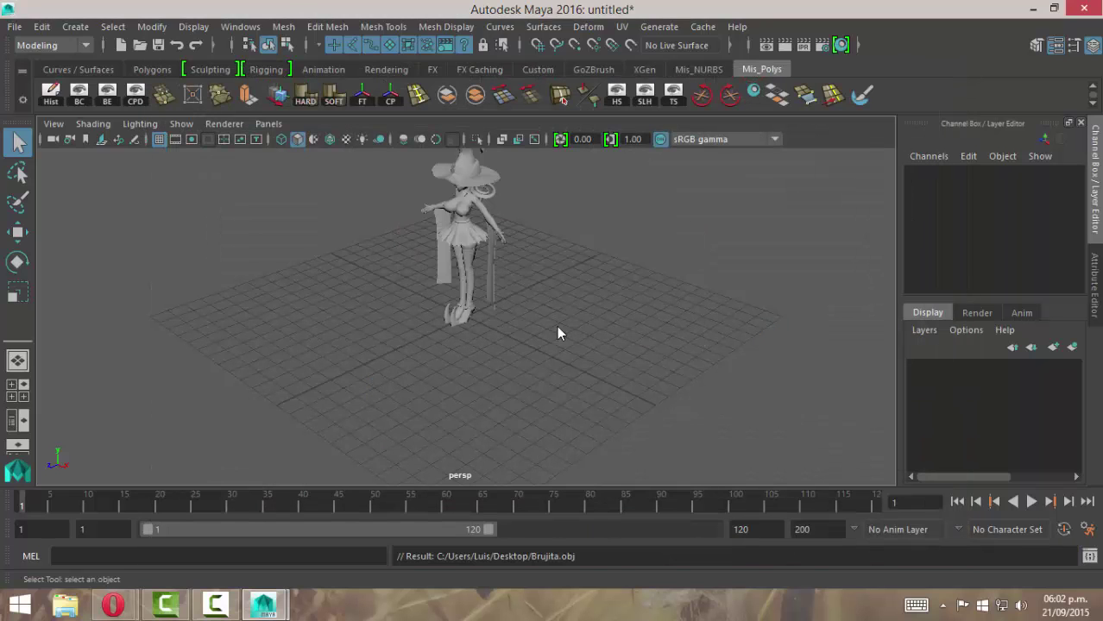
# Select the imported witch model and open its UVs in the UV Editor.
pyautogui.keyDown('alt'); pyautogui.moveTo(433, 240); pyautogui.dragTo(492, 197); pyautogui.keyUp('alt')
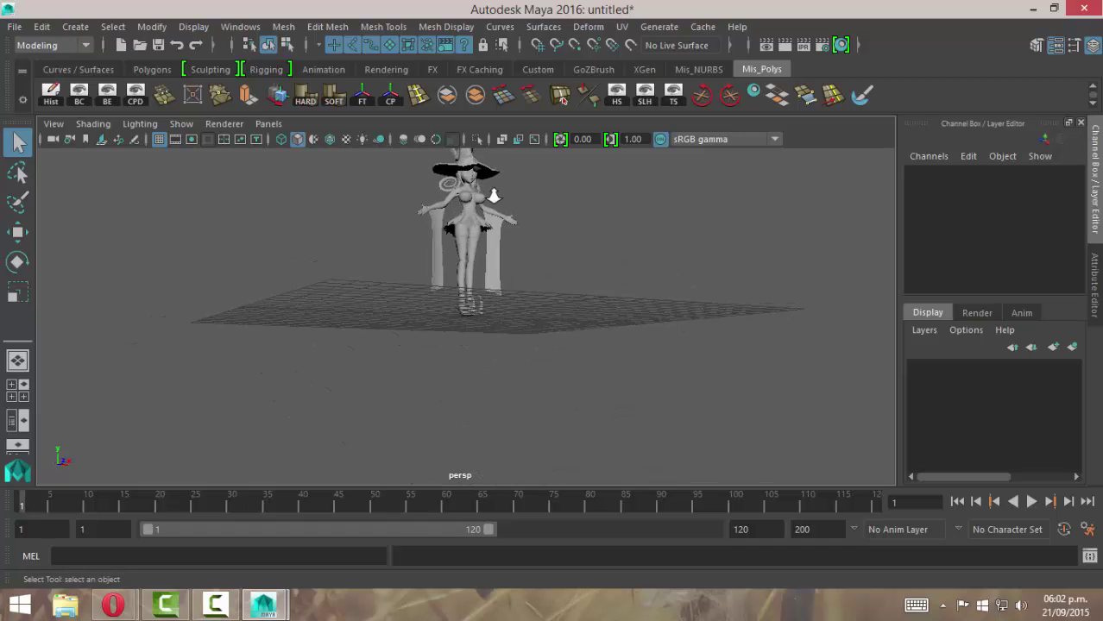
pyautogui.keyDown('alt'); pyautogui.moveTo(492, 197); pyautogui.dragTo(574, 349, button='right'); pyautogui.keyUp('alt')
pyautogui.keyDown('alt'); pyautogui.moveTo(517, 185); pyautogui.dragTo(517, 347, button='middle'); pyautogui.keyUp('alt')
pyautogui.keyDown('alt'); pyautogui.moveTo(518, 347); pyautogui.dragTo(468, 331); pyautogui.keyUp('alt')
pyautogui.click(468, 326)
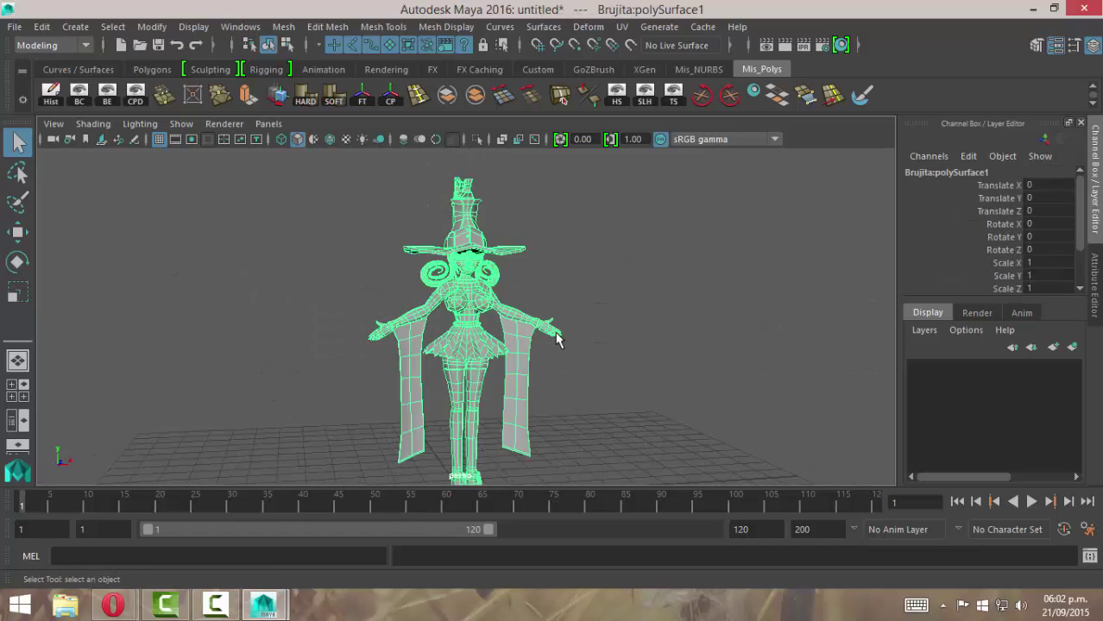
pyautogui.keyDown('alt'); pyautogui.moveTo(556, 337); pyautogui.dragTo(509, 306, button='middle'); pyautogui.keyUp('alt')
pyautogui.keyDown('alt'); pyautogui.moveTo(509, 306); pyautogui.dragTo(457, 327); pyautogui.keyUp('alt')
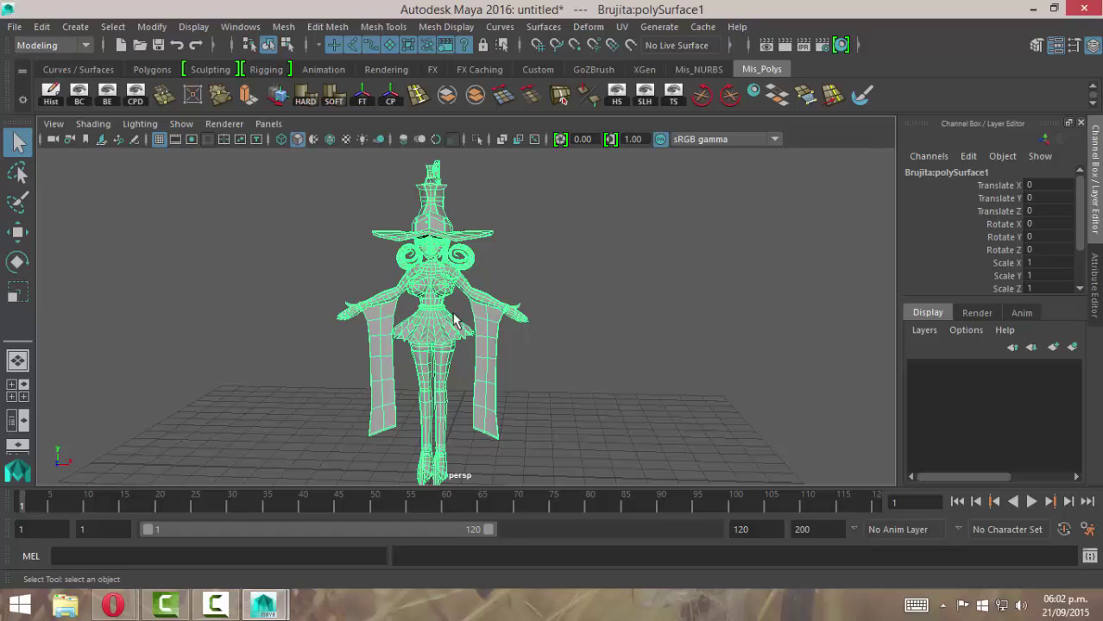
pyautogui.click(248, 29)
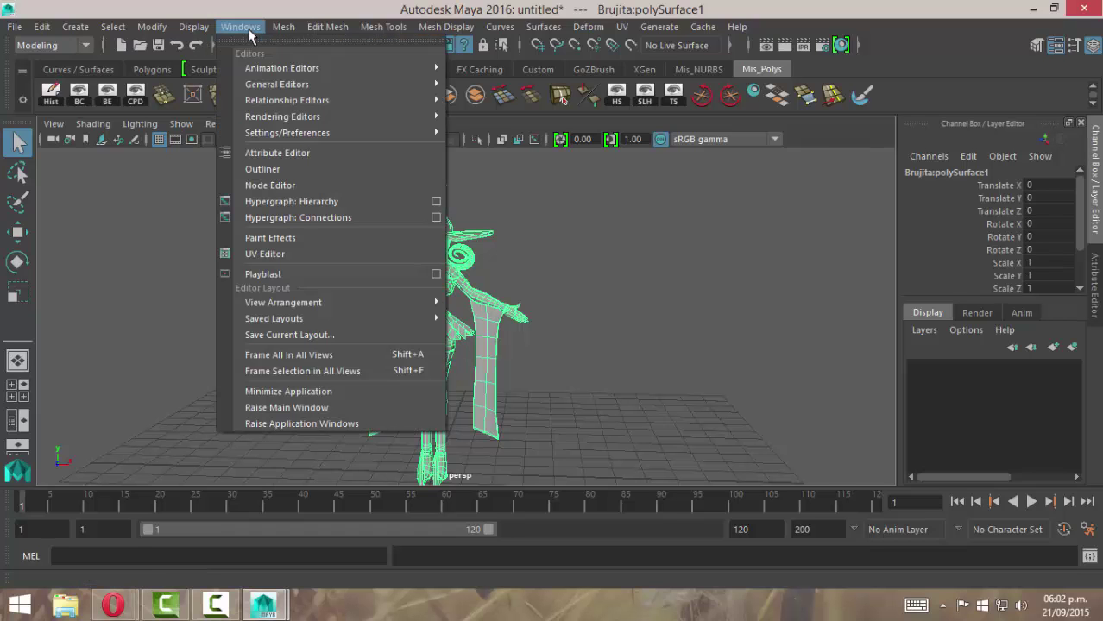
pyautogui.click(276, 255)
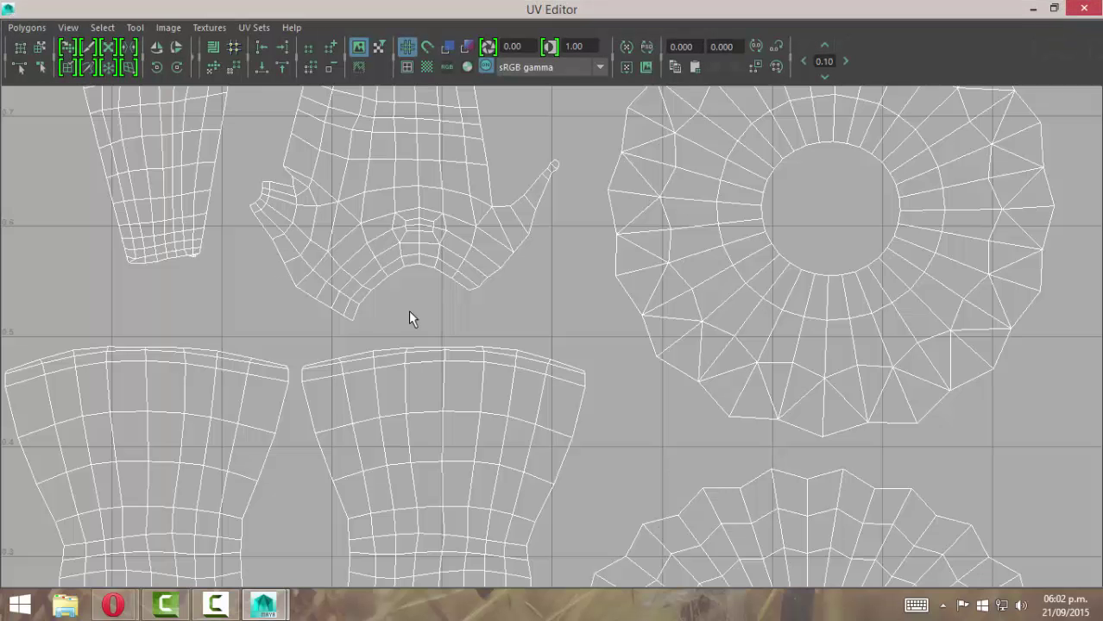
# Examine the witch's UV layout across all tiles, including the small isolated shell far outside them.
pyautogui.scroll(-4, 276, 328)
pyautogui.scroll(-5, 414, 321)
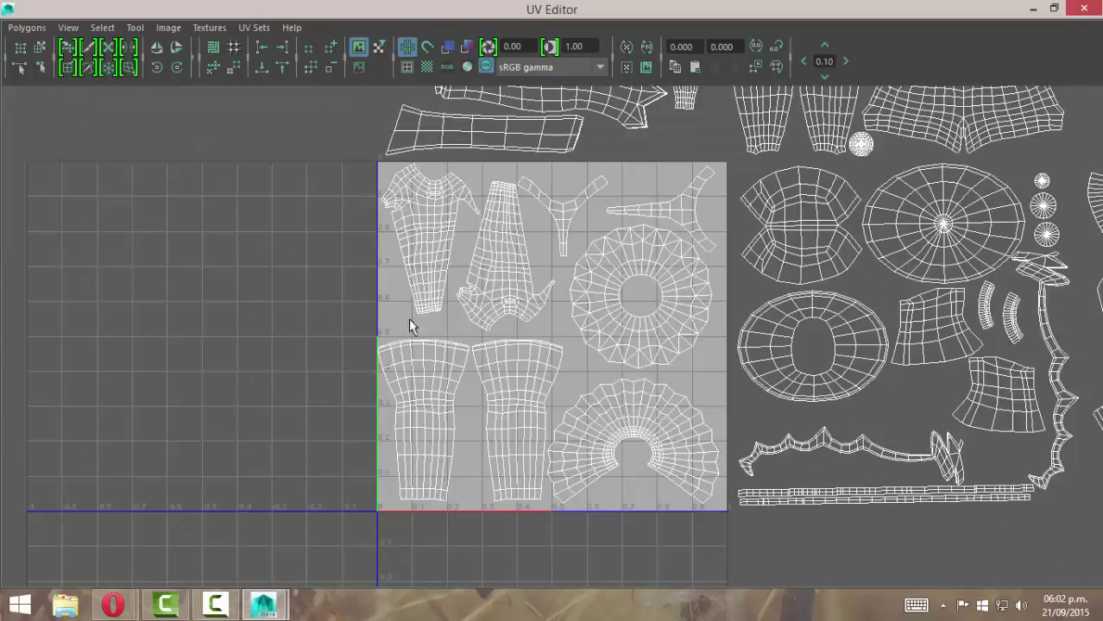
pyautogui.scroll(-2, 476, 341)
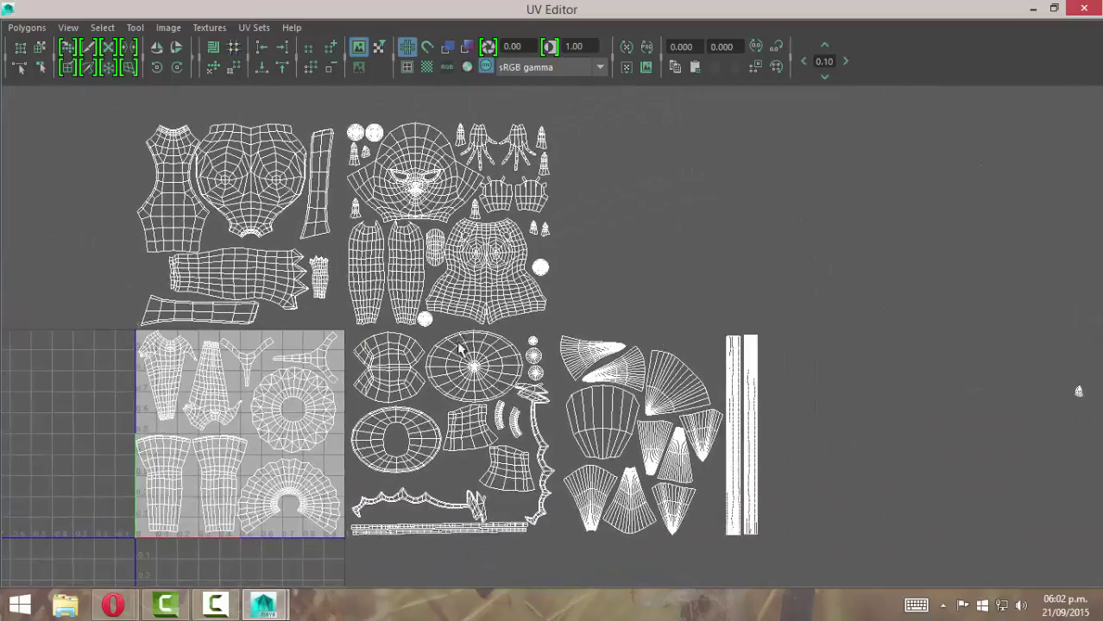
pyautogui.keyDown('alt'); pyautogui.moveTo(545, 343); pyautogui.dragTo(595, 322, button='middle'); pyautogui.keyUp('alt')
pyautogui.scroll(-3, 507, 321)
pyautogui.keyDown('alt'); pyautogui.moveTo(1064, 368); pyautogui.dragTo(475, 319, button='middle'); pyautogui.keyUp('alt')
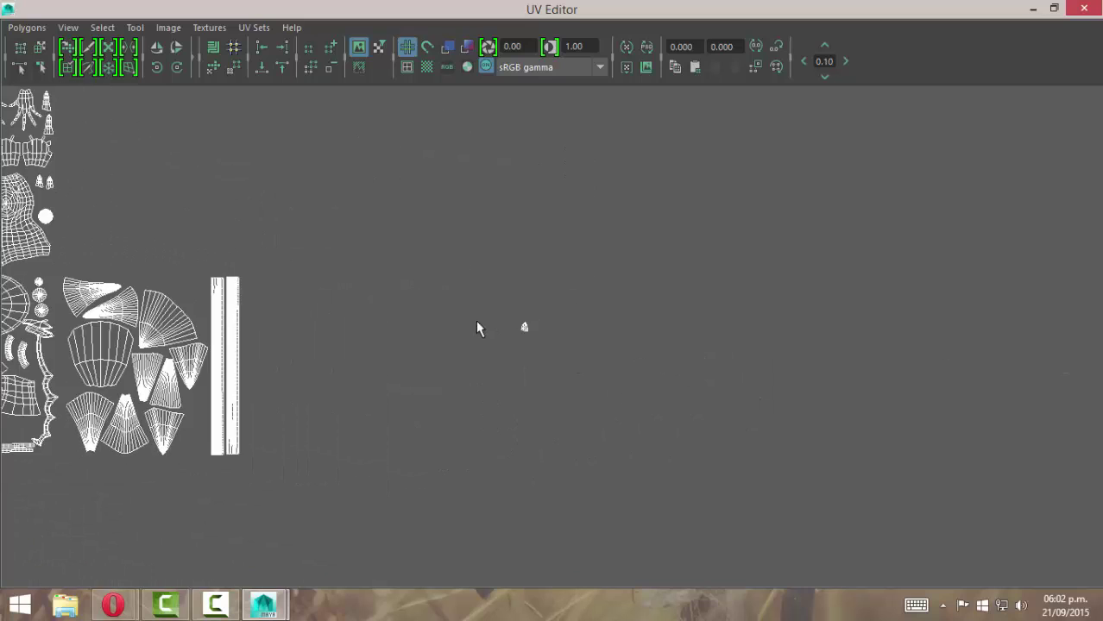
pyautogui.keyDown('alt'); pyautogui.moveTo(475, 319); pyautogui.dragTo(751, 340, button='right'); pyautogui.keyUp('alt')
pyautogui.keyDown('alt'); pyautogui.moveTo(444, 290); pyautogui.dragTo(620, 301, button='right'); pyautogui.keyUp('alt')
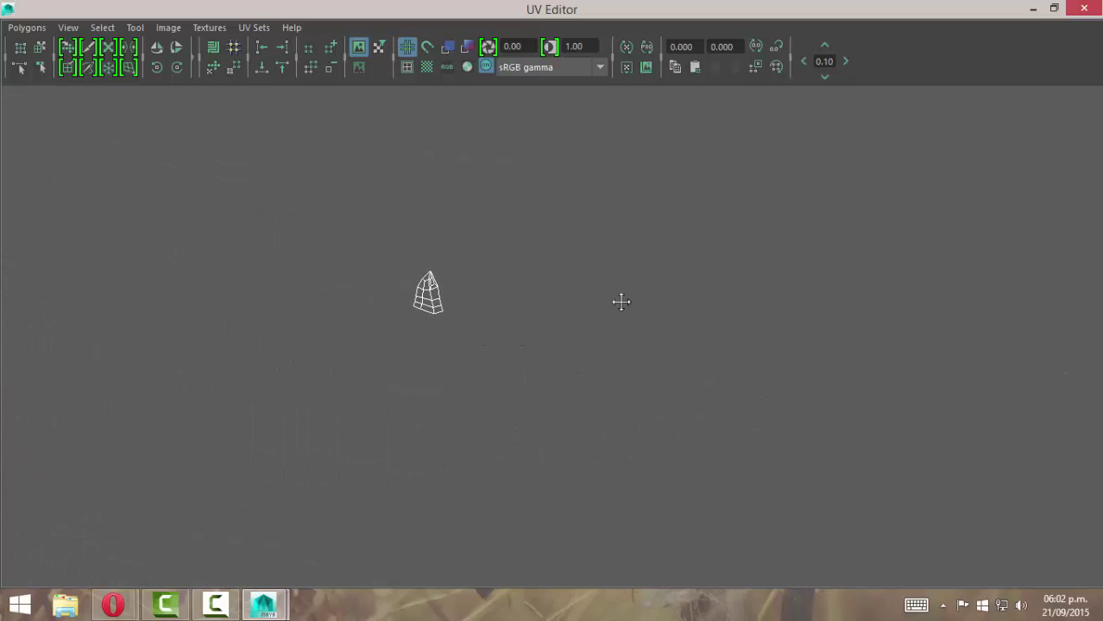
pyautogui.keyDown('alt'); pyautogui.moveTo(620, 300); pyautogui.dragTo(857, 285, button='middle'); pyautogui.keyUp('alt')
pyautogui.keyDown('alt'); pyautogui.moveTo(857, 284); pyautogui.dragTo(441, 298, button='right'); pyautogui.keyUp('alt')
pyautogui.keyDown('alt'); pyautogui.moveTo(636, 293); pyautogui.dragTo(389, 318, button='right'); pyautogui.keyUp('alt')
pyautogui.keyDown('alt'); pyautogui.moveTo(390, 318); pyautogui.dragTo(857, 341, button='middle'); pyautogui.keyUp('alt')
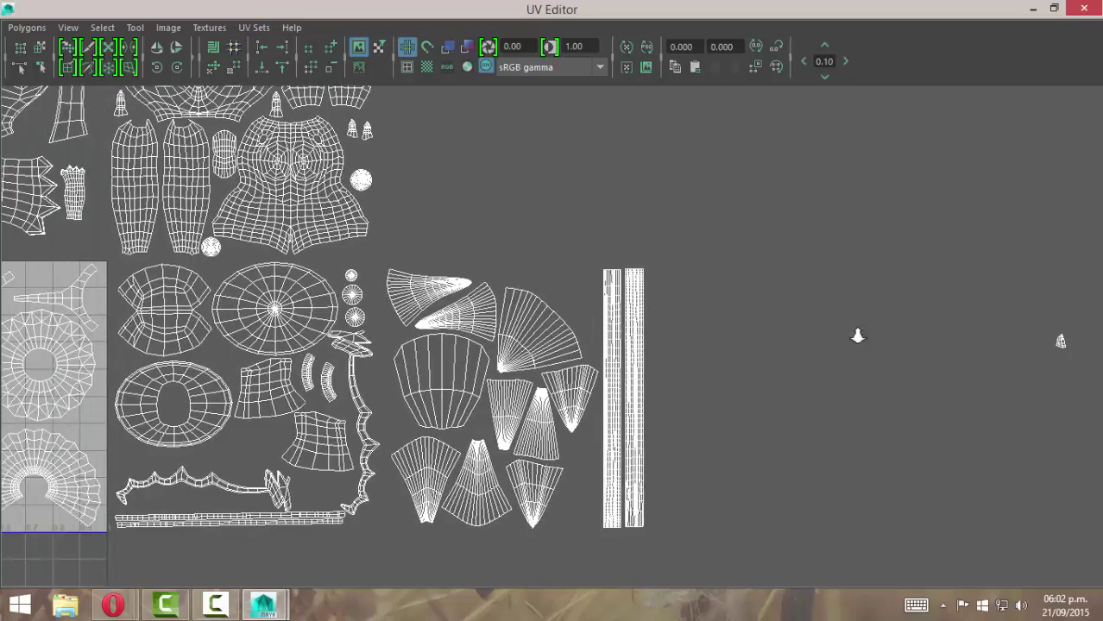
# Review the arrangement of shells in the upper and lower UV tiles and close the UV Editor.
pyautogui.keyDown('alt'); pyautogui.moveTo(561, 298); pyautogui.dragTo(486, 285, button='right'); pyautogui.keyUp('alt')
pyautogui.keyDown('alt'); pyautogui.moveTo(473, 240); pyautogui.dragTo(638, 342, button='middle'); pyautogui.keyUp('alt')
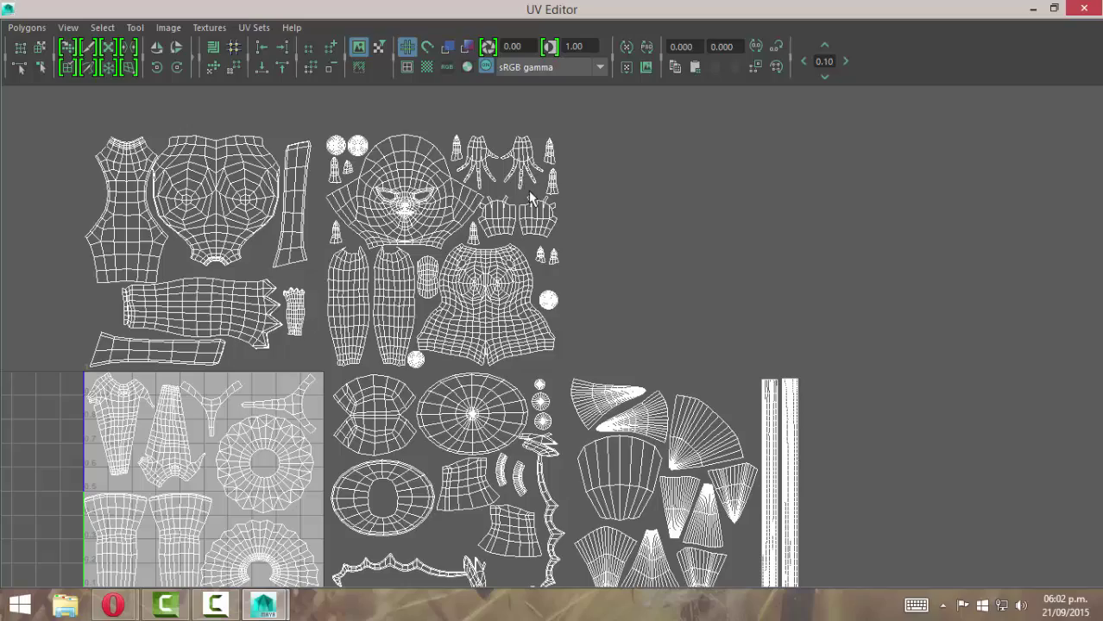
pyautogui.keyDown('alt'); pyautogui.moveTo(525, 368); pyautogui.dragTo(555, 258, button='middle'); pyautogui.keyUp('alt')
pyautogui.keyDown('alt'); pyautogui.moveTo(510, 333); pyautogui.dragTo(472, 340, button='right'); pyautogui.keyUp('alt')
pyautogui.keyDown('alt'); pyautogui.moveTo(472, 341); pyautogui.dragTo(496, 367, button='middle'); pyautogui.keyUp('alt')
pyautogui.keyDown('alt'); pyautogui.moveTo(375, 365); pyautogui.dragTo(480, 379, button='middle'); pyautogui.keyUp('alt')
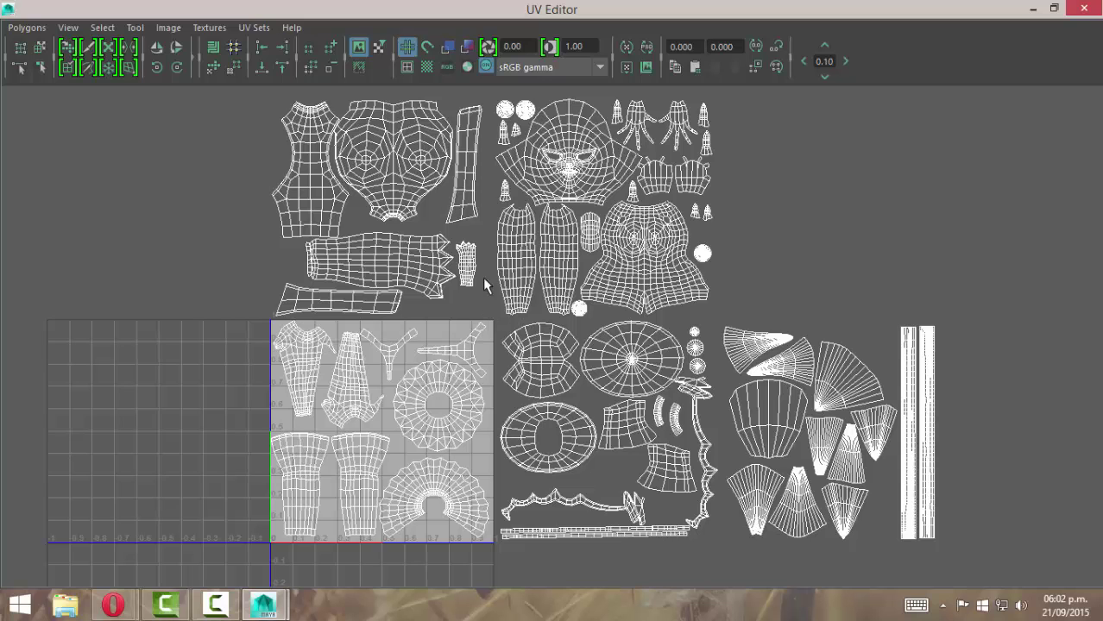
pyautogui.click(1086, 7)
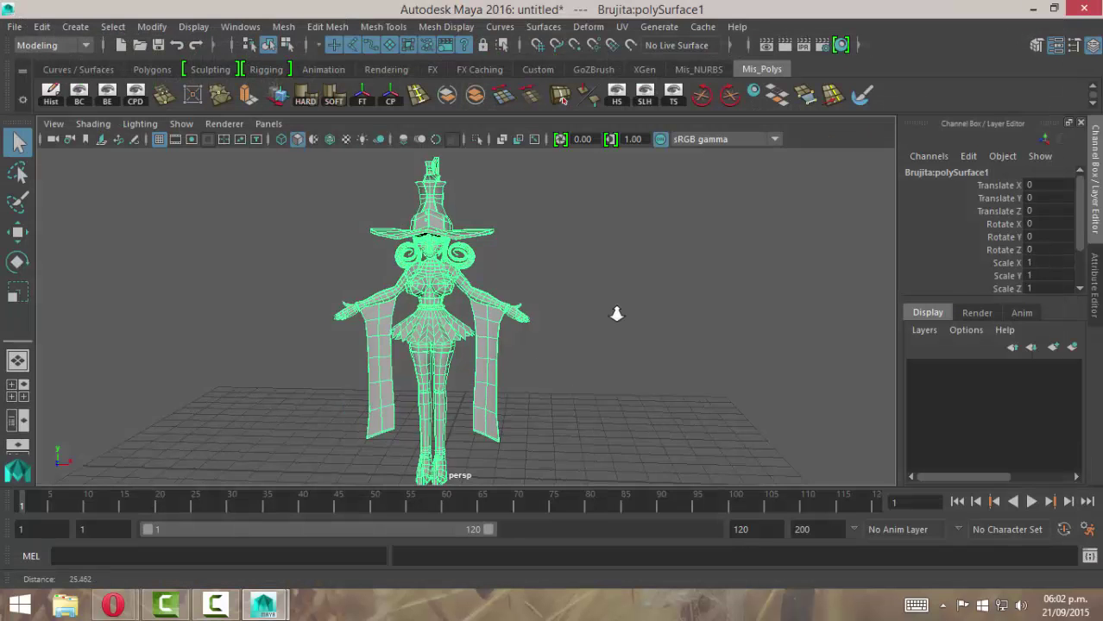
# Turn on the smooth mesh preview for the witch model, deselect it and inspect it from the front and side.
pyautogui.scroll(5, 614, 312)
pyautogui.scroll(-2, 585, 321)
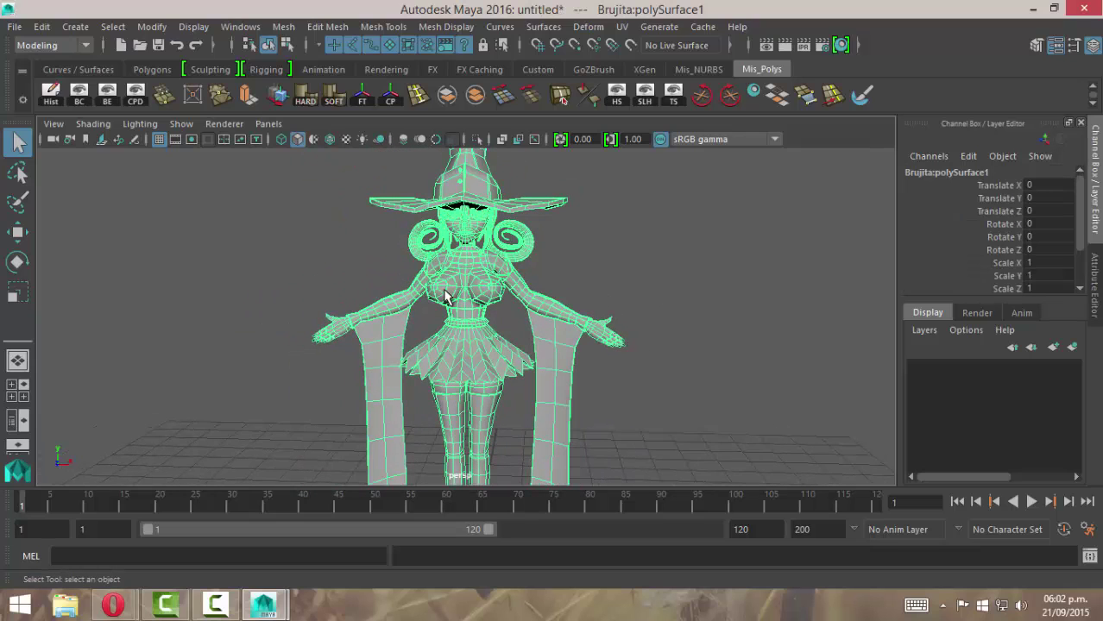
pyautogui.press('3')
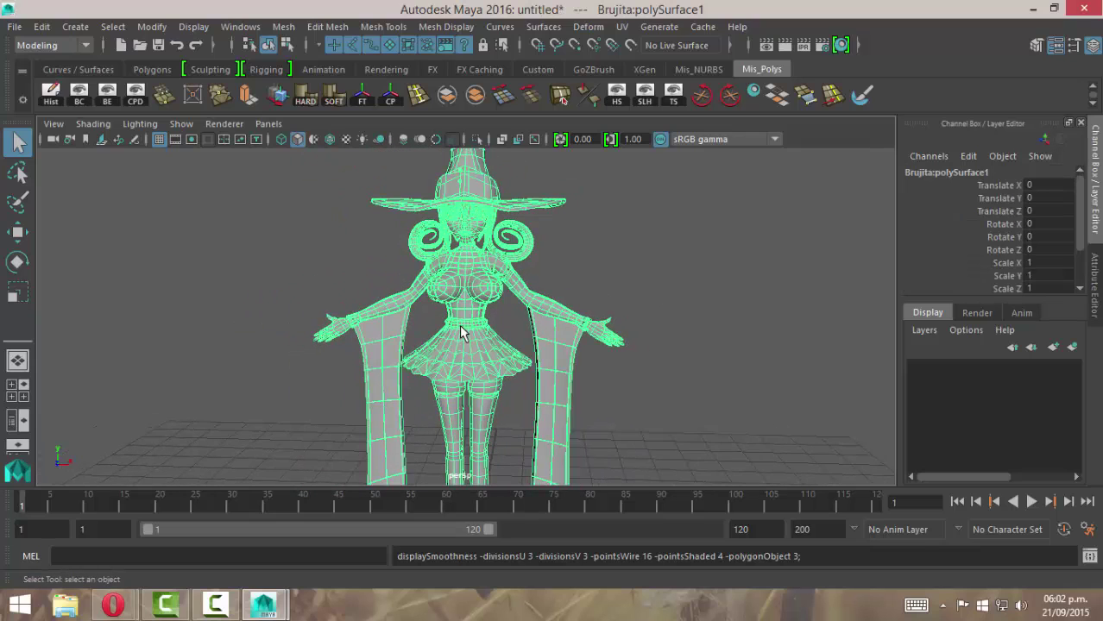
pyautogui.keyDown('alt'); pyautogui.moveTo(537, 260); pyautogui.dragTo(631, 264); pyautogui.keyUp('alt')
pyautogui.click(631, 264)
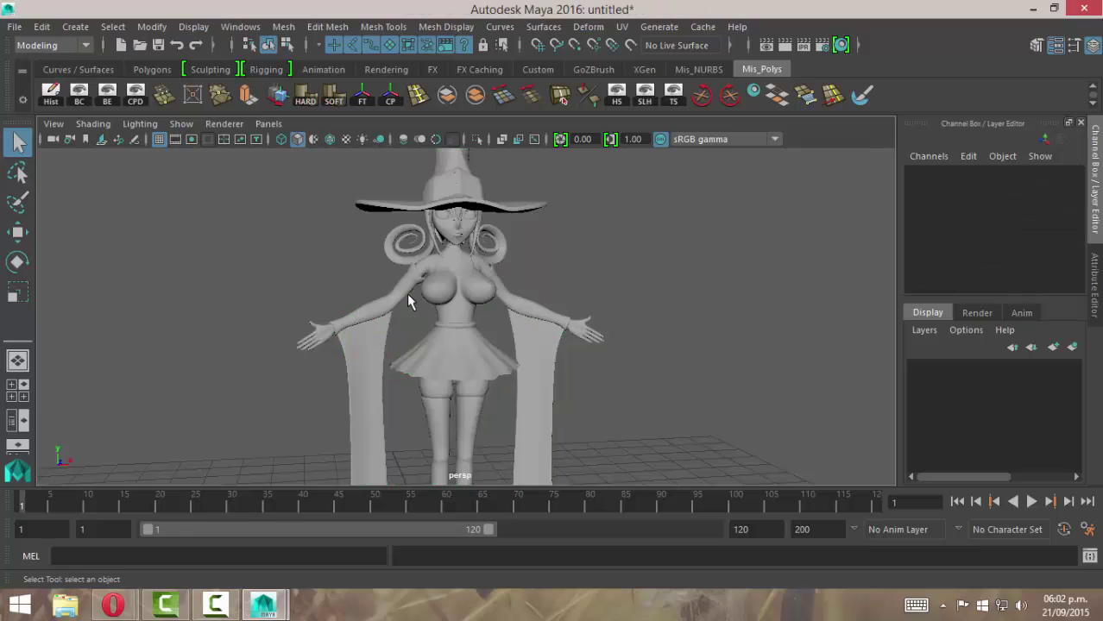
pyautogui.keyDown('alt'); pyautogui.moveTo(517, 306); pyautogui.dragTo(539, 278, button='middle'); pyautogui.keyUp('alt')
pyautogui.scroll(1, 538, 278)
pyautogui.keyDown('alt'); pyautogui.moveTo(537, 278); pyautogui.dragTo(480, 283); pyautogui.keyUp('alt')
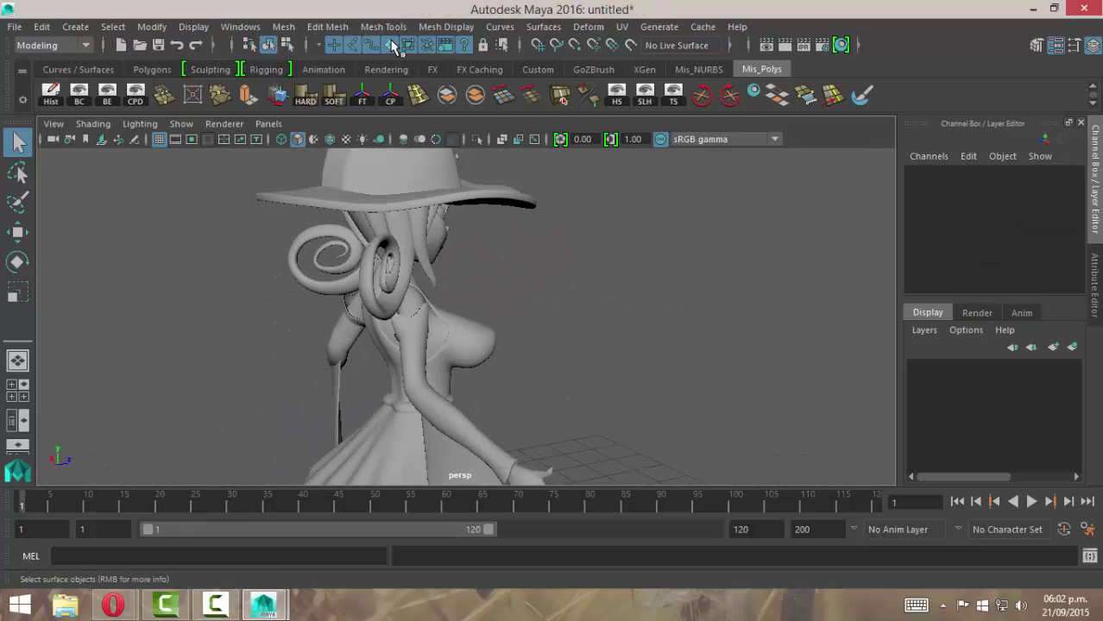
# Reselect the smoothed witch model and reopen the UV Editor.
pyautogui.click(378, 223)
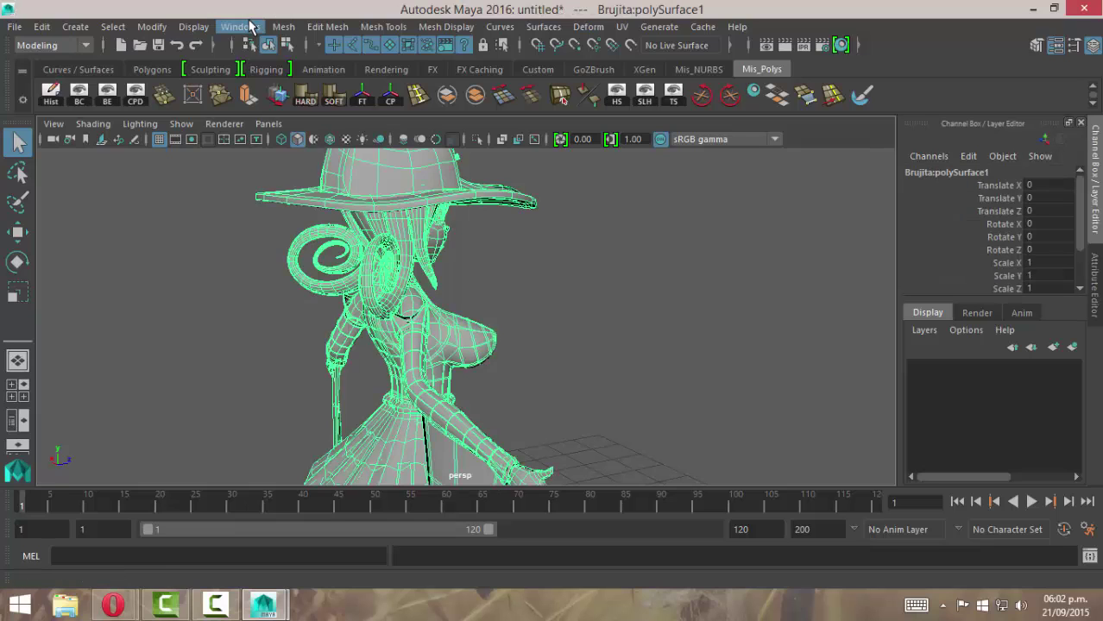
pyautogui.click(240, 26)
pyautogui.moveTo(265, 90)
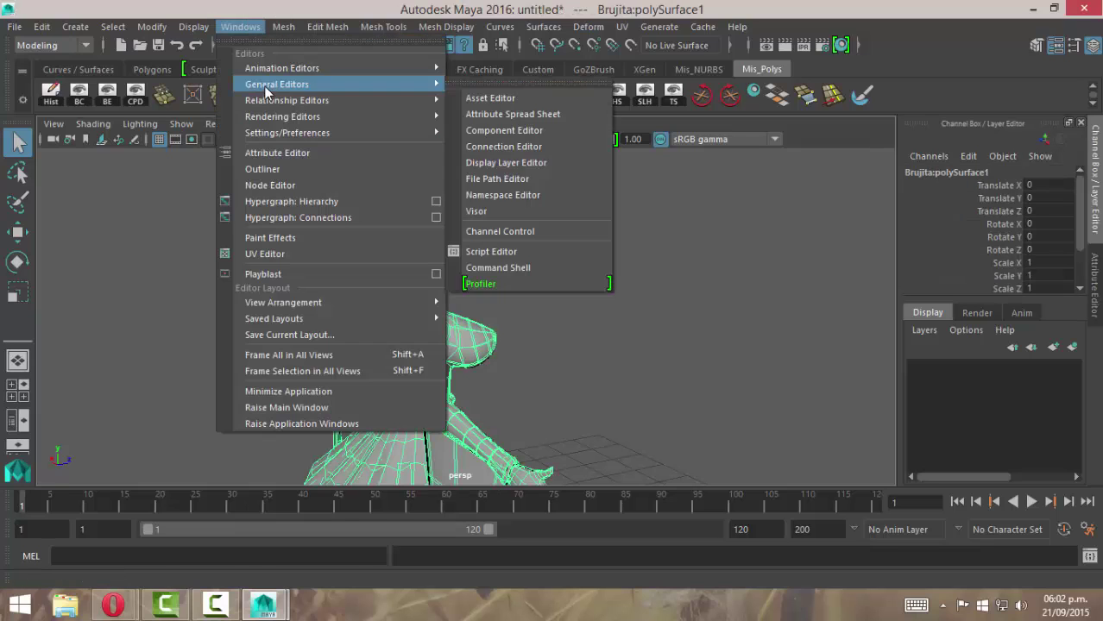
pyautogui.click(268, 253)
# Examine the head shell in the upper UV tile, closing in on the eyes, nose and mouth.
pyautogui.keyDown('alt'); pyautogui.moveTo(667, 247); pyautogui.dragTo(645, 250, button='middle'); pyautogui.keyUp('alt')
pyautogui.scroll(2, 643, 250)
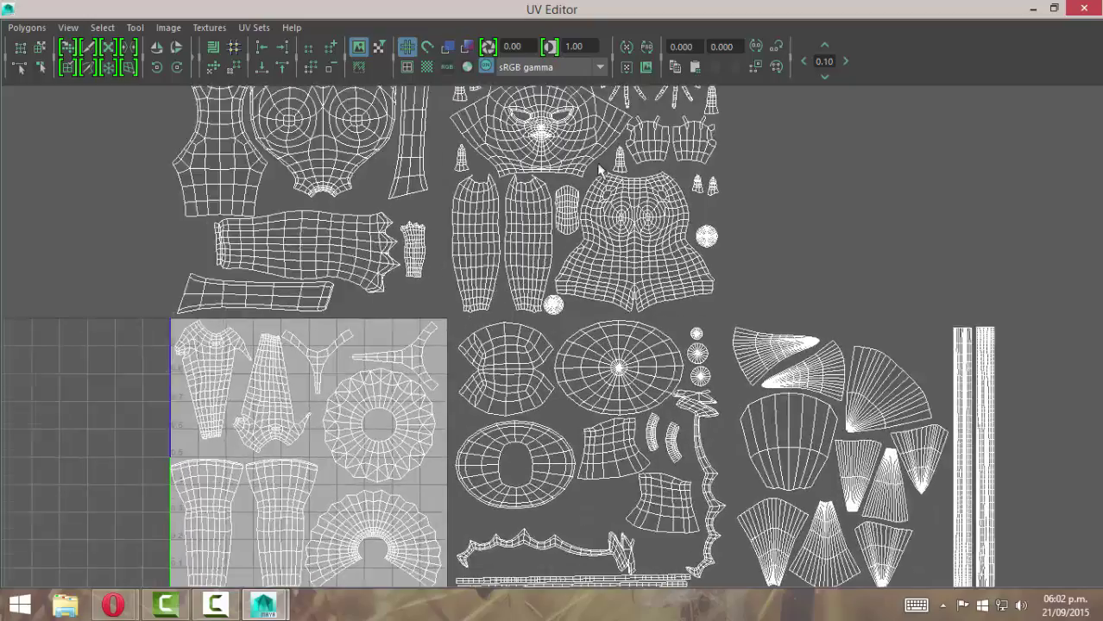
pyautogui.keyDown('alt'); pyautogui.moveTo(598, 167); pyautogui.dragTo(594, 489, button='middle'); pyautogui.keyUp('alt')
pyautogui.scroll(10, 574, 286)
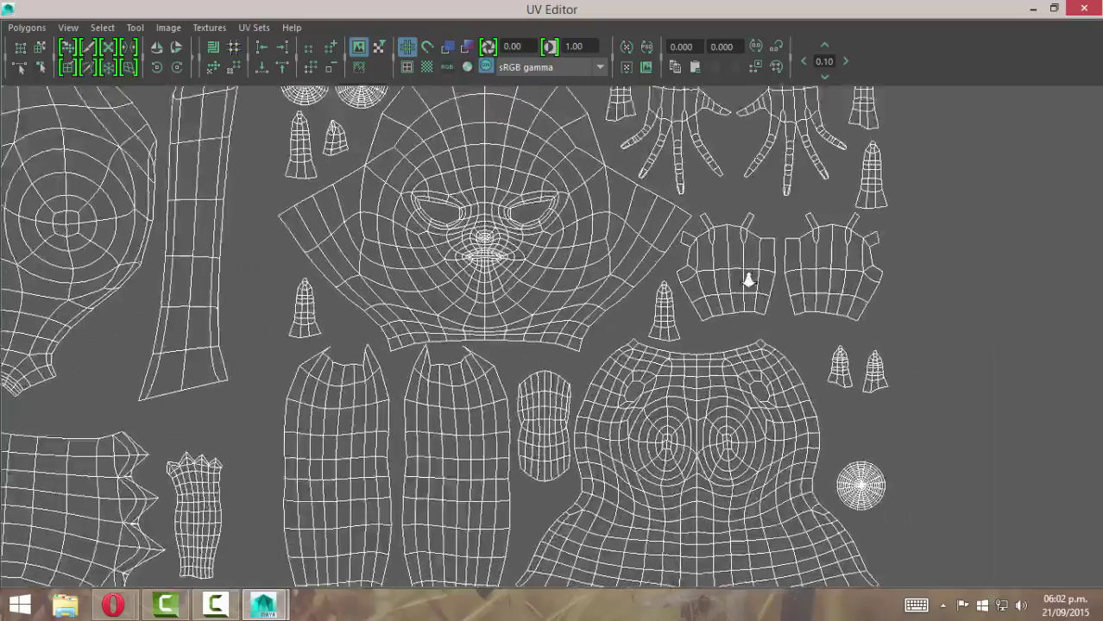
pyautogui.keyDown('alt'); pyautogui.moveTo(705, 215); pyautogui.dragTo(723, 209, button='right'); pyautogui.keyUp('alt')
pyautogui.keyDown('alt'); pyautogui.moveTo(612, 156); pyautogui.dragTo(686, 410, button='middle'); pyautogui.keyUp('alt')
pyautogui.keyDown('alt'); pyautogui.moveTo(634, 405); pyautogui.dragTo(807, 345, button='right'); pyautogui.keyUp('alt')
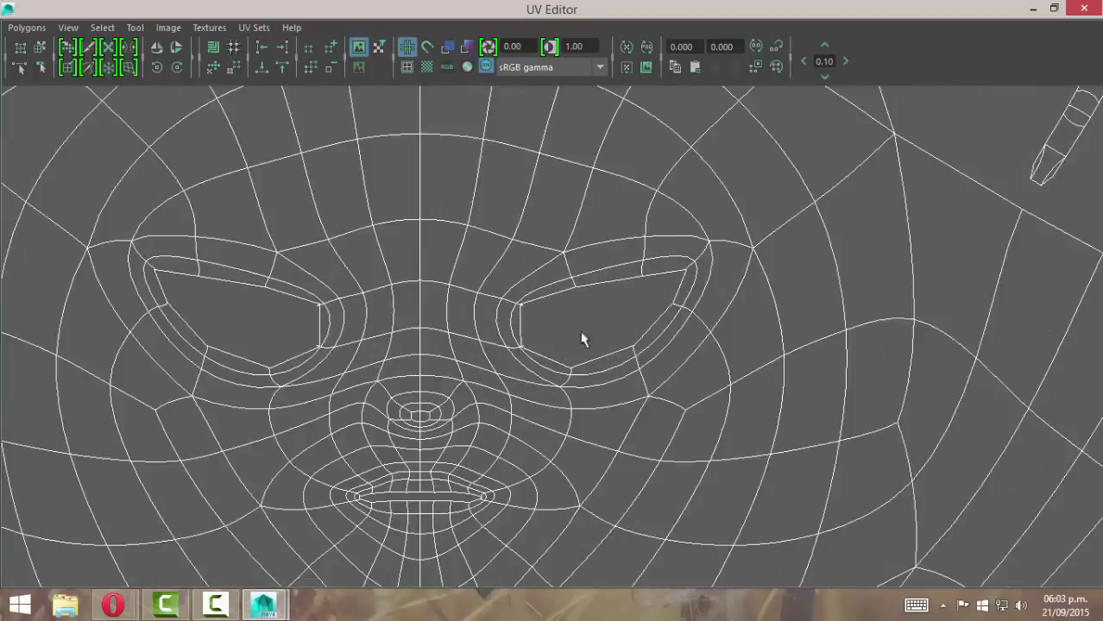
pyautogui.keyDown('alt'); pyautogui.moveTo(560, 331); pyautogui.dragTo(585, 282, button='middle'); pyautogui.keyUp('alt')
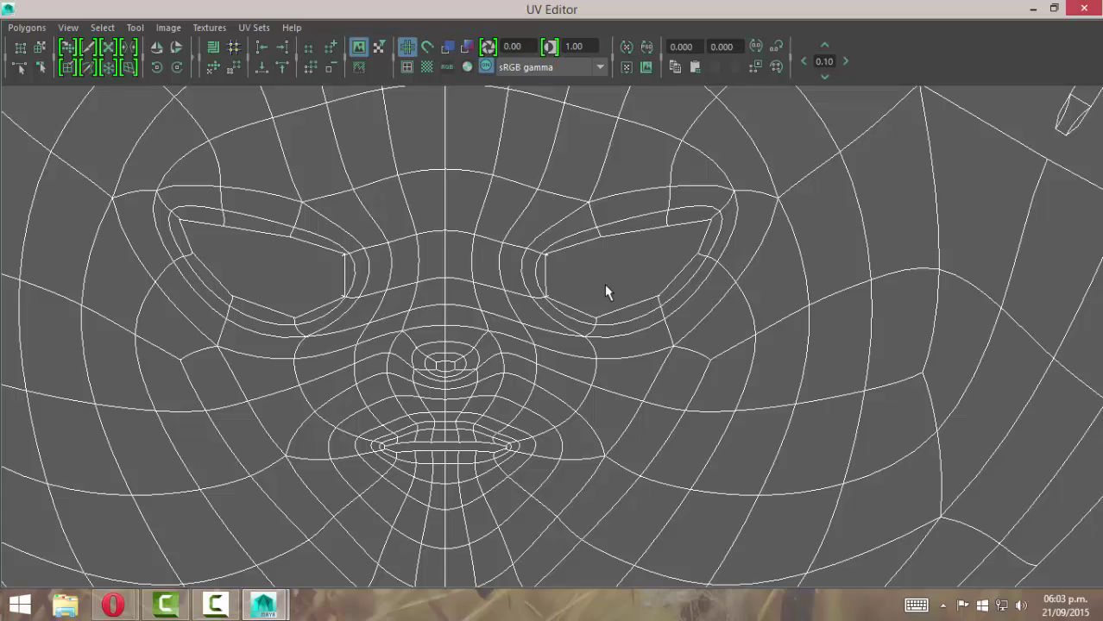
# Compare the face shell's UVs without and with smooth preview, and inspect the inner corners of the eye opening.
pyautogui.press('1')
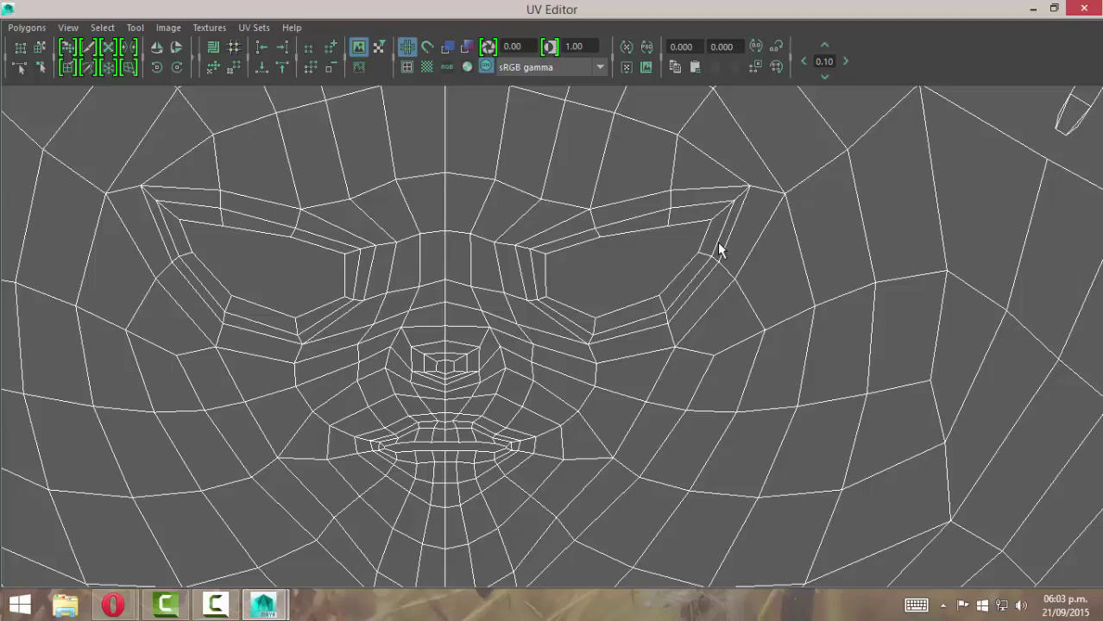
pyautogui.press('3')
pyautogui.scroll(1, 682, 330)
pyautogui.scroll(5, 681, 331)
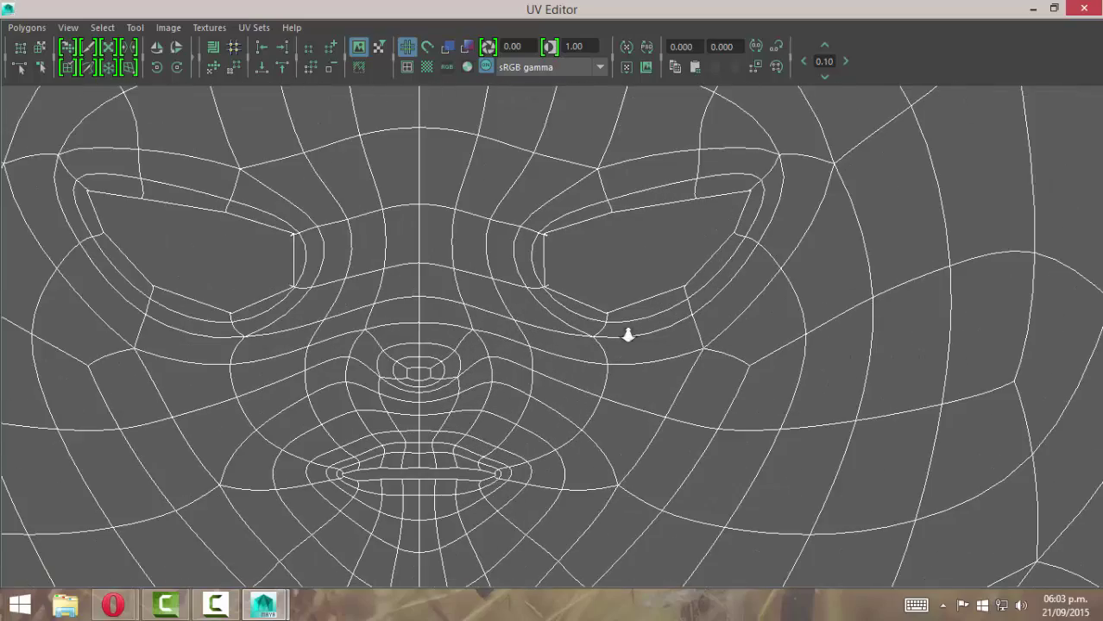
pyautogui.scroll(5, 638, 239)
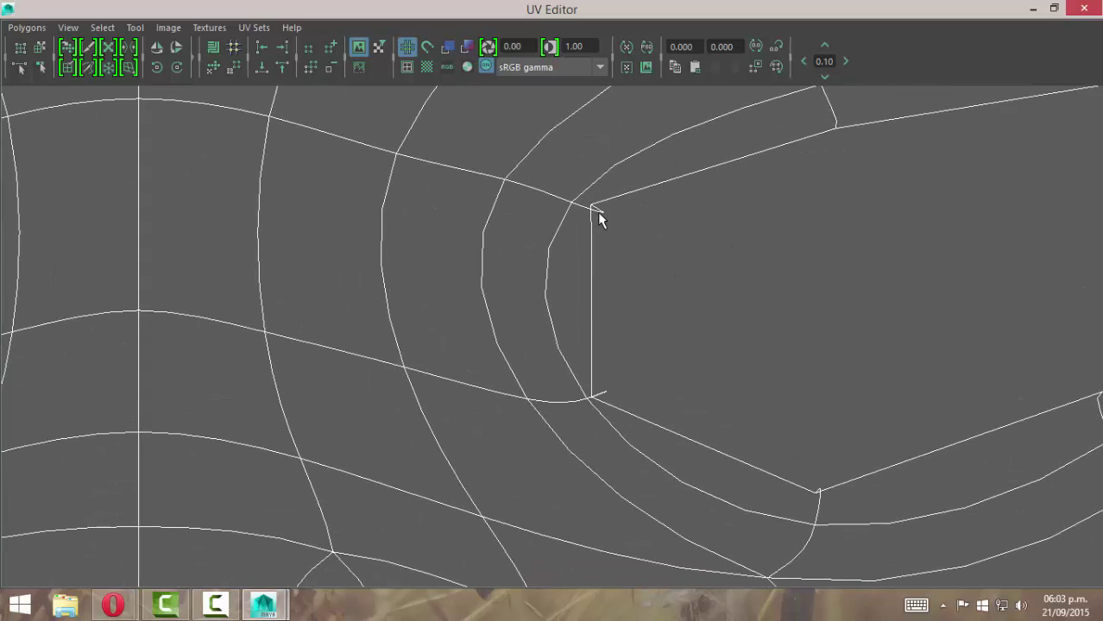
pyautogui.keyDown('alt'); pyautogui.moveTo(575, 194); pyautogui.dragTo(910, 317, button='right'); pyautogui.keyUp('alt')
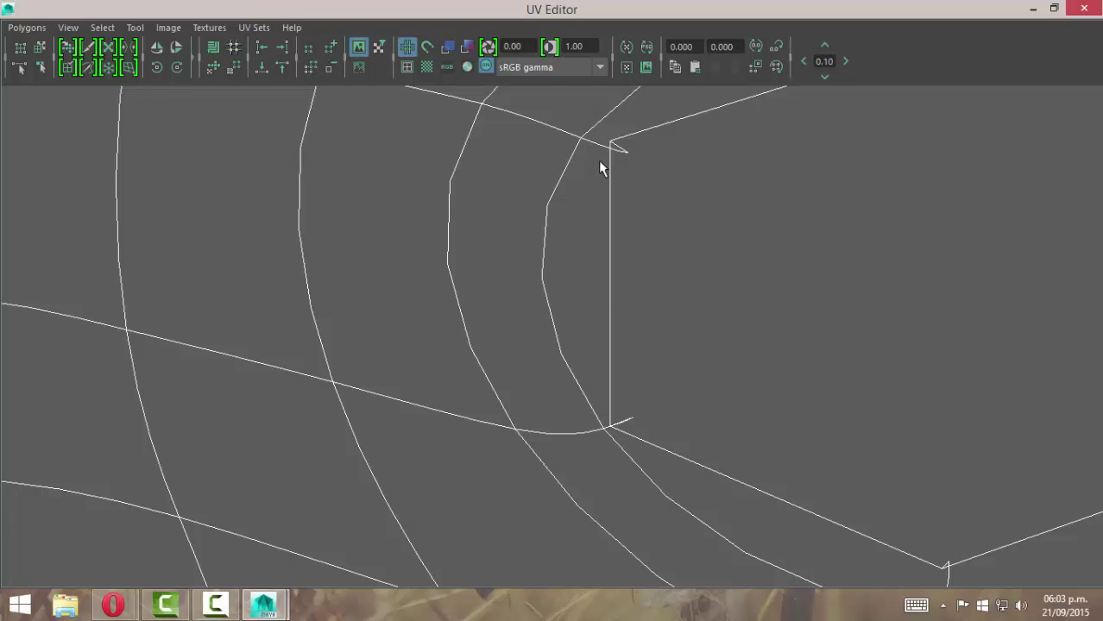
pyautogui.scroll(-6, 749, 230)
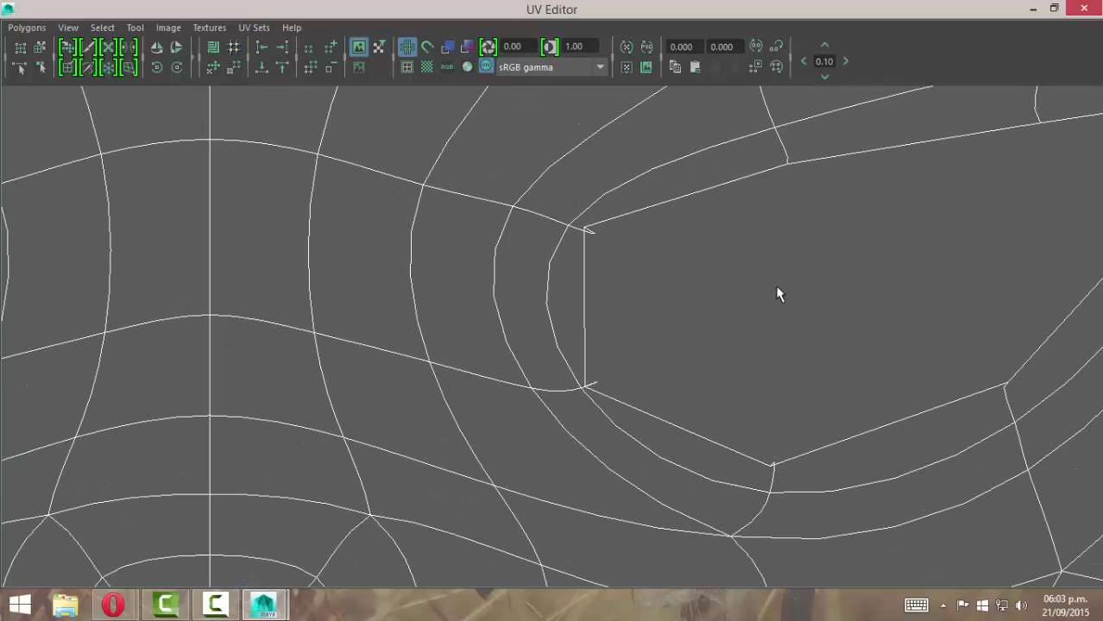
pyautogui.keyDown('alt'); pyautogui.moveTo(780, 292); pyautogui.dragTo(538, 299, button='right'); pyautogui.keyUp('alt')
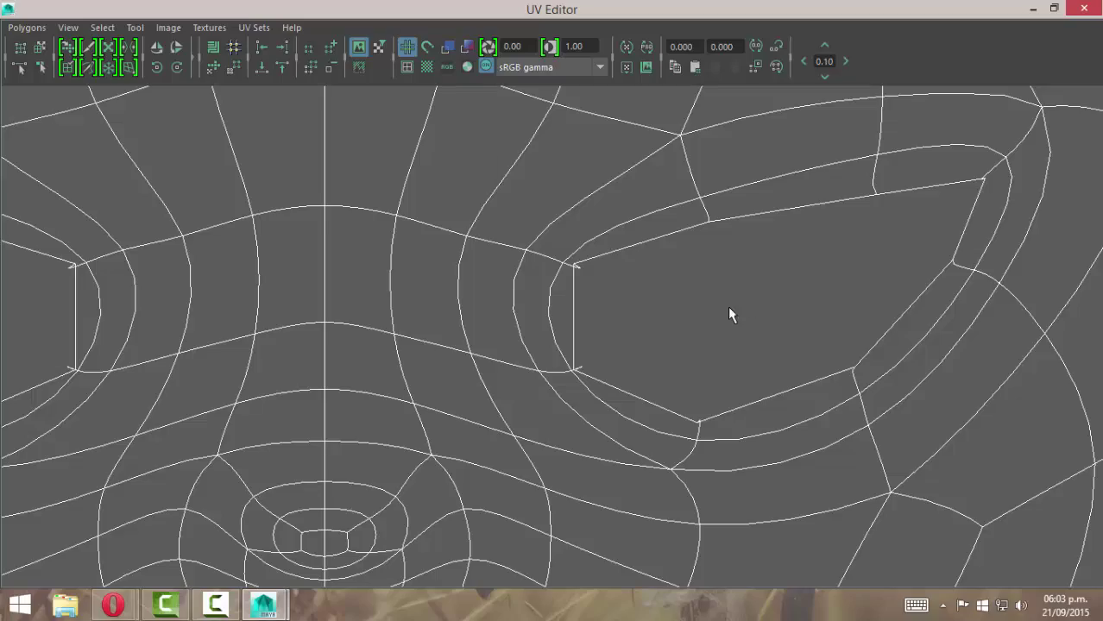
# Close the UV Editor and inspect the unsmoothed witch model's head and torso from below in the perspective view.
pyautogui.scroll(-10, 728, 314)
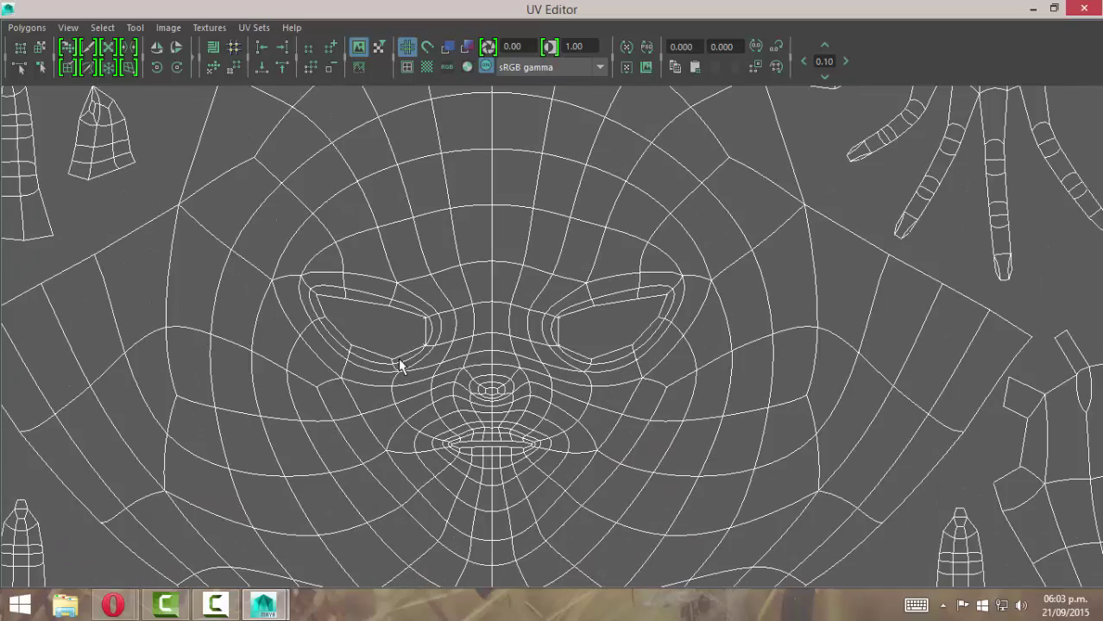
pyautogui.scroll(-4, 442, 304)
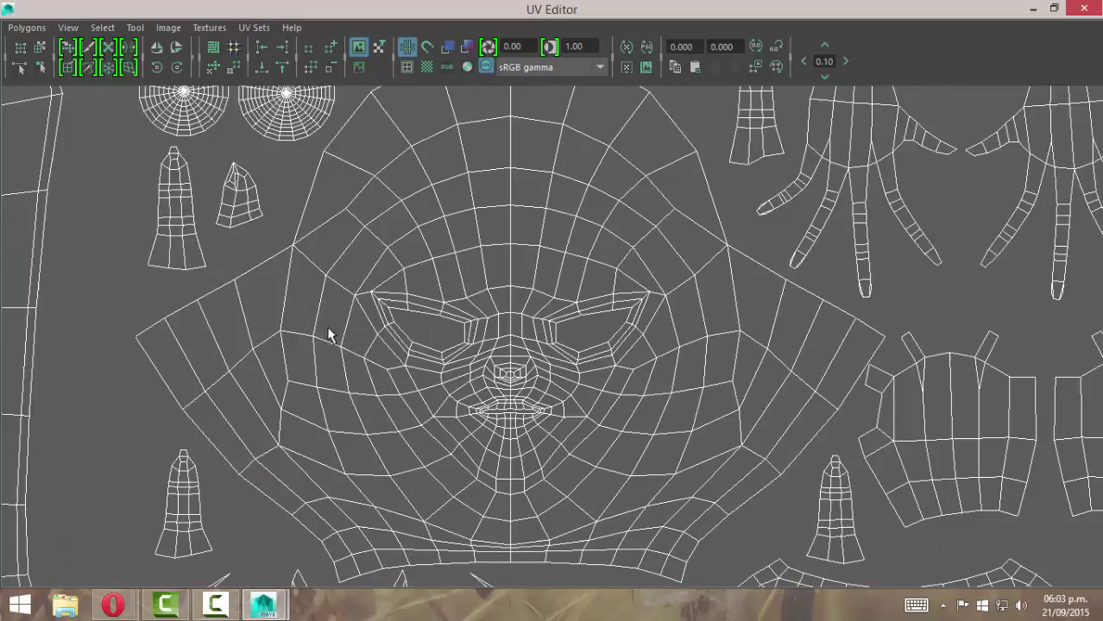
pyautogui.click(1084, 10)
pyautogui.keyDown('alt'); pyautogui.moveTo(535, 276); pyautogui.dragTo(420, 376); pyautogui.keyUp('alt')
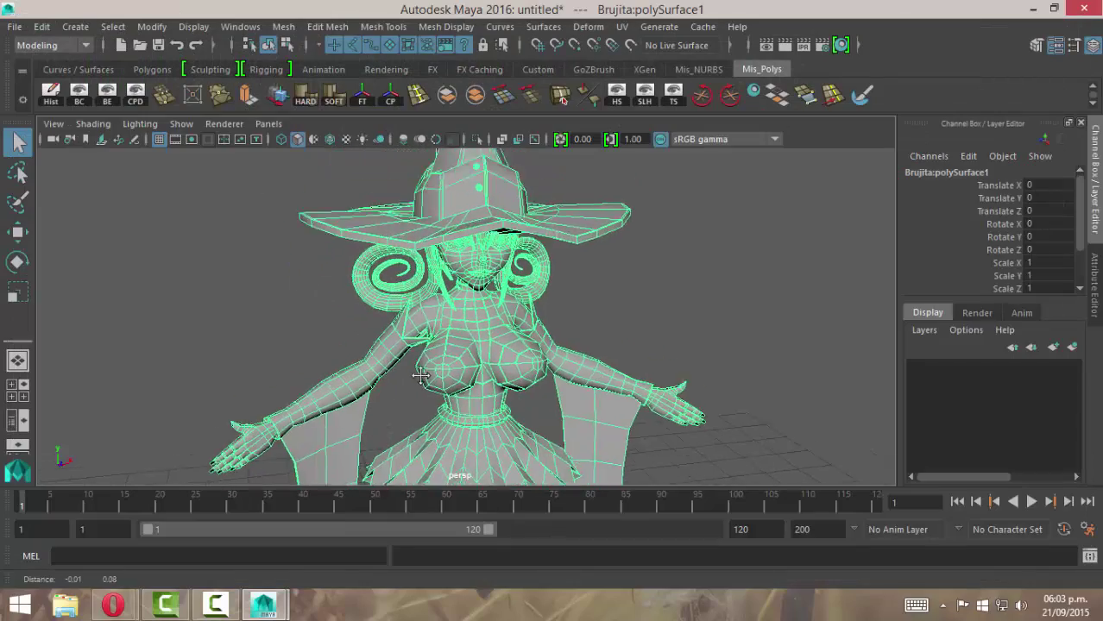
pyautogui.keyDown('alt'); pyautogui.moveTo(421, 375); pyautogui.dragTo(418, 432, button='middle'); pyautogui.keyUp('alt')
pyautogui.keyDown('alt'); pyautogui.moveTo(417, 431); pyautogui.dragTo(458, 308); pyautogui.keyUp('alt')
pyautogui.keyDown('alt'); pyautogui.moveTo(458, 308); pyautogui.dragTo(577, 400, button='right'); pyautogui.keyUp('alt')
pyautogui.keyDown('alt'); pyautogui.moveTo(502, 357); pyautogui.dragTo(453, 264, button='middle'); pyautogui.keyUp('alt')
pyautogui.keyDown('alt'); pyautogui.moveTo(408, 259); pyautogui.dragTo(418, 258); pyautogui.keyUp('alt')
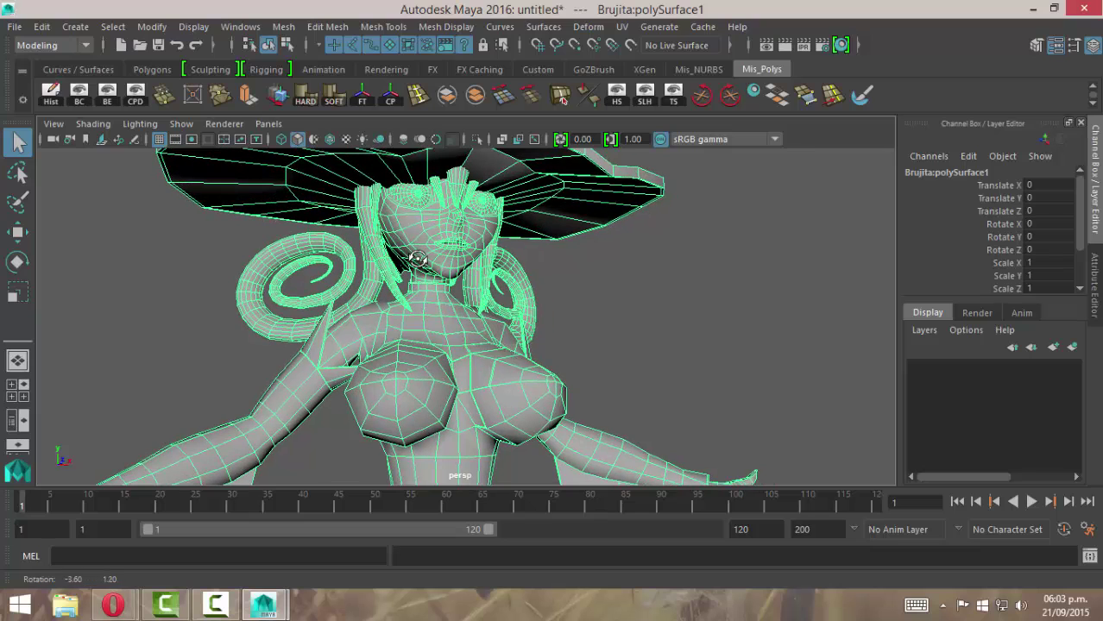
# Turn on Smooth Mesh Preview in the witch mesh's shape attributes and show its Subdivision Levels settings.
pyautogui.click(1095, 278)
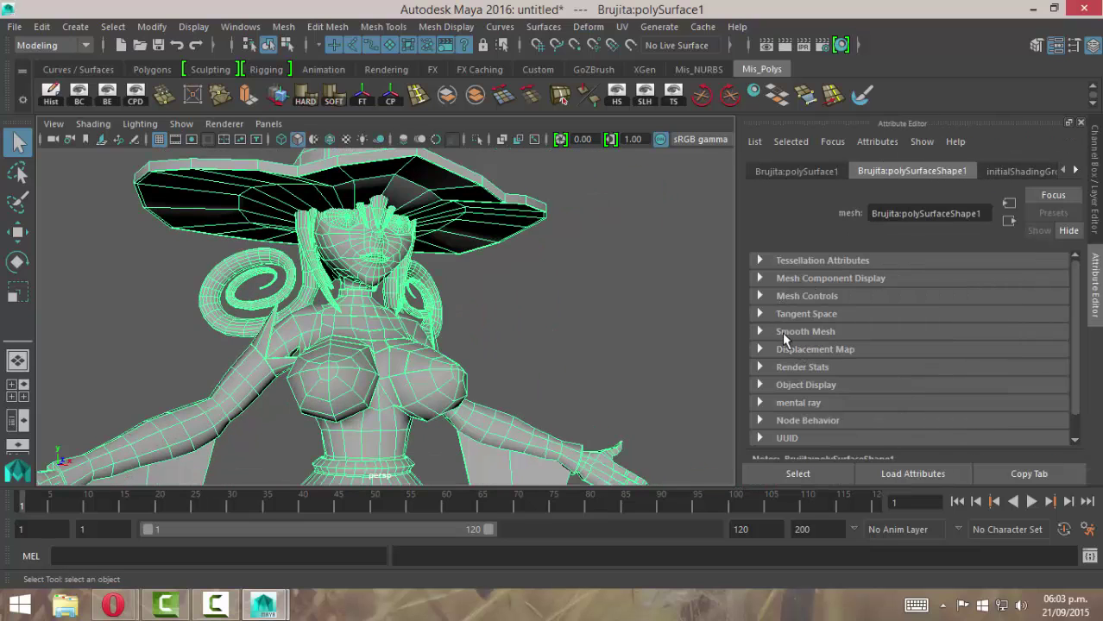
pyautogui.click(781, 333)
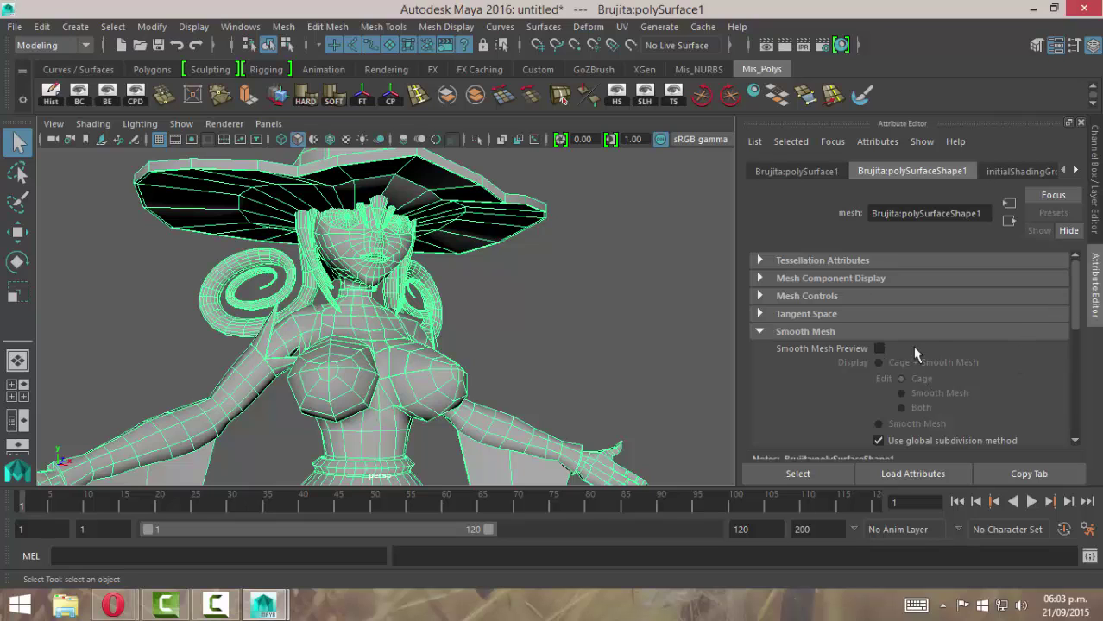
pyautogui.click(879, 349)
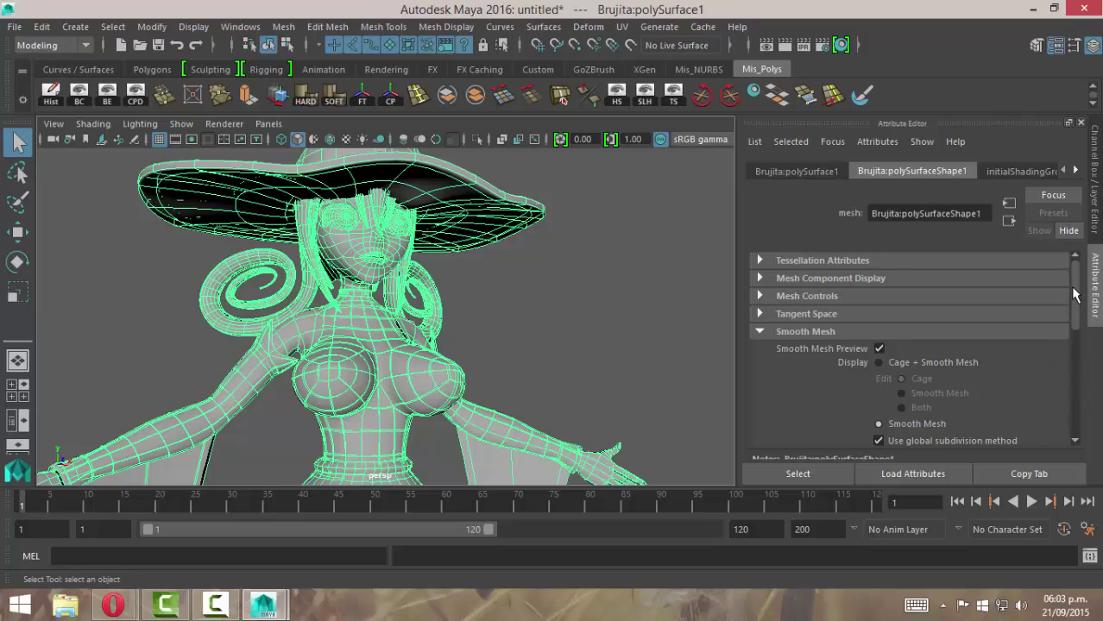
pyautogui.moveTo(1073, 294); pyautogui.dragTo(1077, 348)
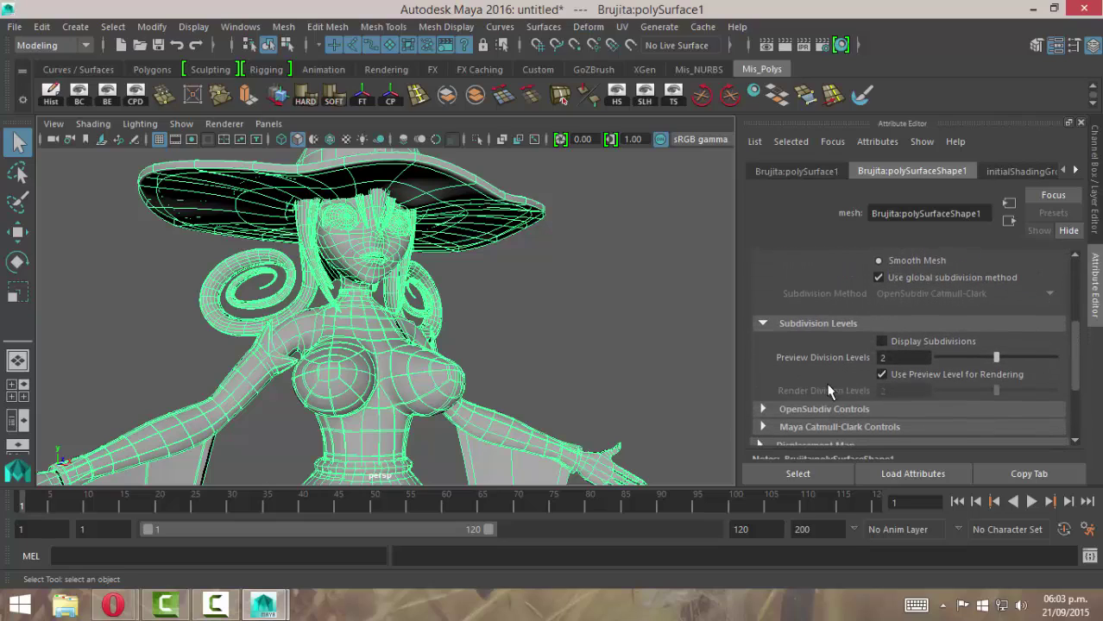
# Inspect the smooth-previewed torso and neck up close, deselecting the model to see the surface without wireframe.
pyautogui.keyDown('alt'); pyautogui.moveTo(230, 244); pyautogui.dragTo(294, 255); pyautogui.keyUp('alt')
pyautogui.keyDown('alt'); pyautogui.moveTo(294, 255); pyautogui.dragTo(566, 399, button='right'); pyautogui.keyUp('alt')
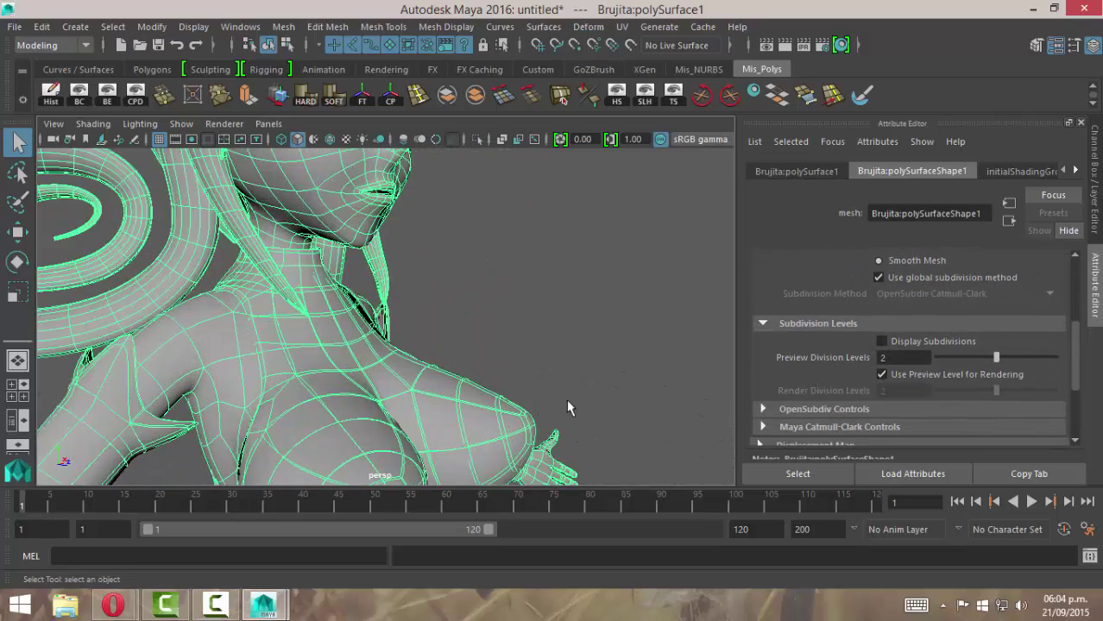
pyautogui.keyDown('alt'); pyautogui.moveTo(407, 357); pyautogui.dragTo(431, 309, button='middle'); pyautogui.keyUp('alt')
pyautogui.click(594, 277)
pyautogui.keyDown('alt'); pyautogui.moveTo(593, 277); pyautogui.dragTo(520, 277, button='right'); pyautogui.keyUp('alt')
pyautogui.keyDown('alt'); pyautogui.moveTo(519, 277); pyautogui.dragTo(471, 284); pyautogui.keyUp('alt')
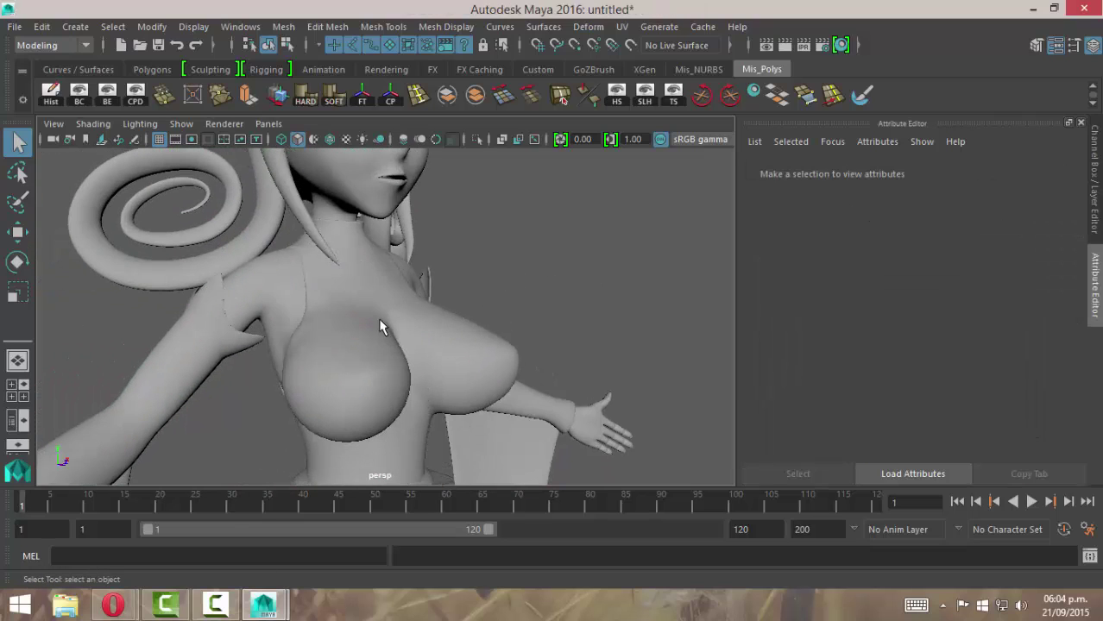
# Reselect the witch model, turn off its Smooth Mesh Preview and return to the Channel Box.
pyautogui.click(378, 318)
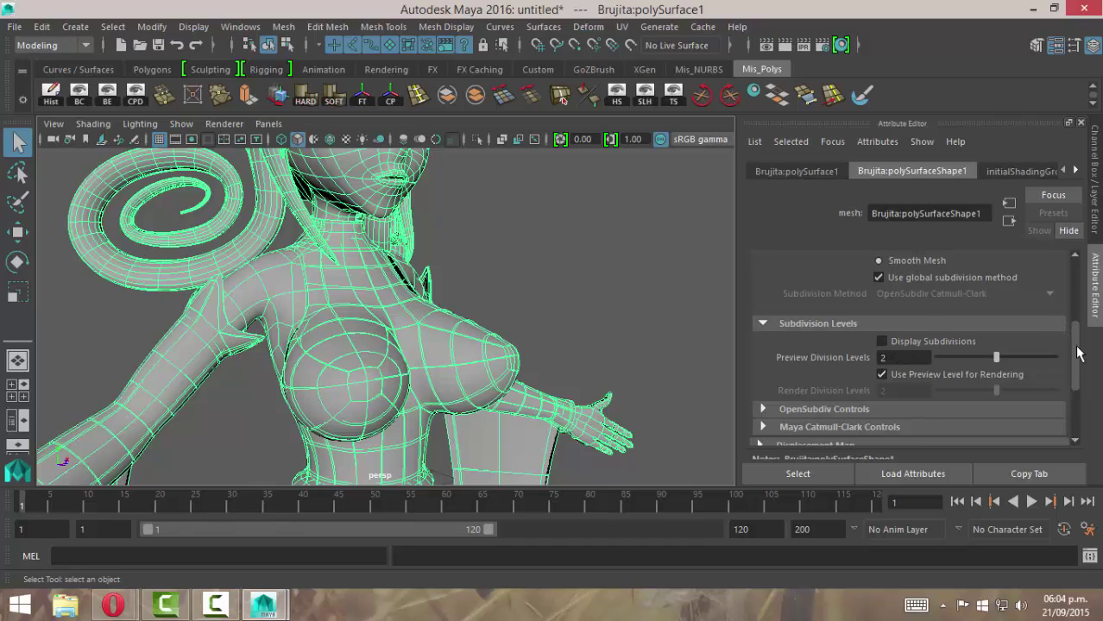
pyautogui.scroll(5, 1077, 354)
pyautogui.click(880, 345)
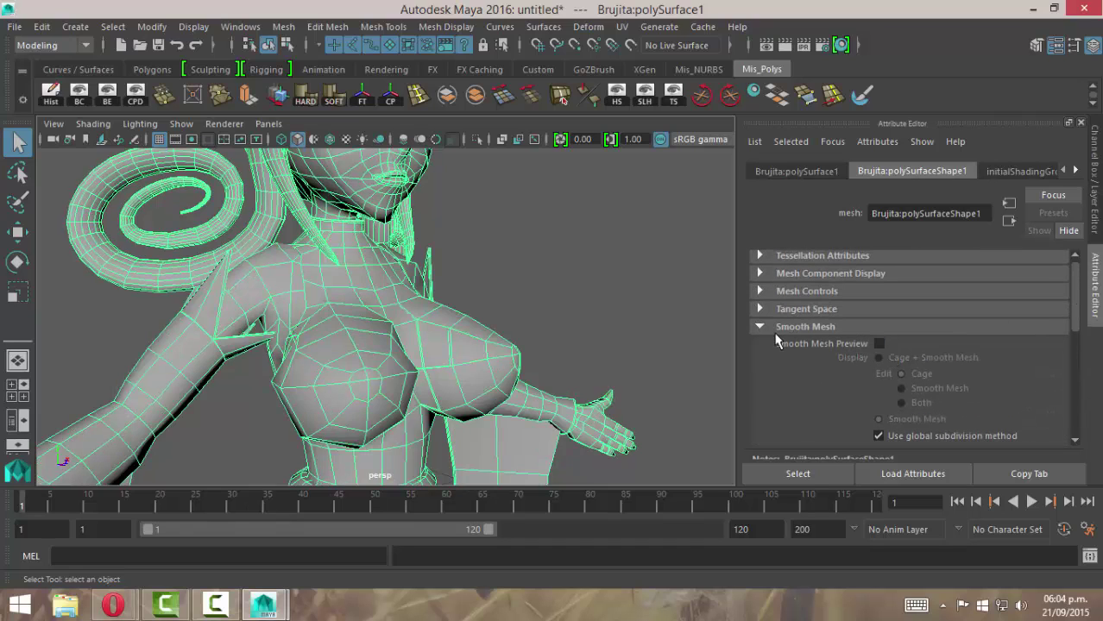
pyautogui.click(774, 328)
pyautogui.click(1097, 178)
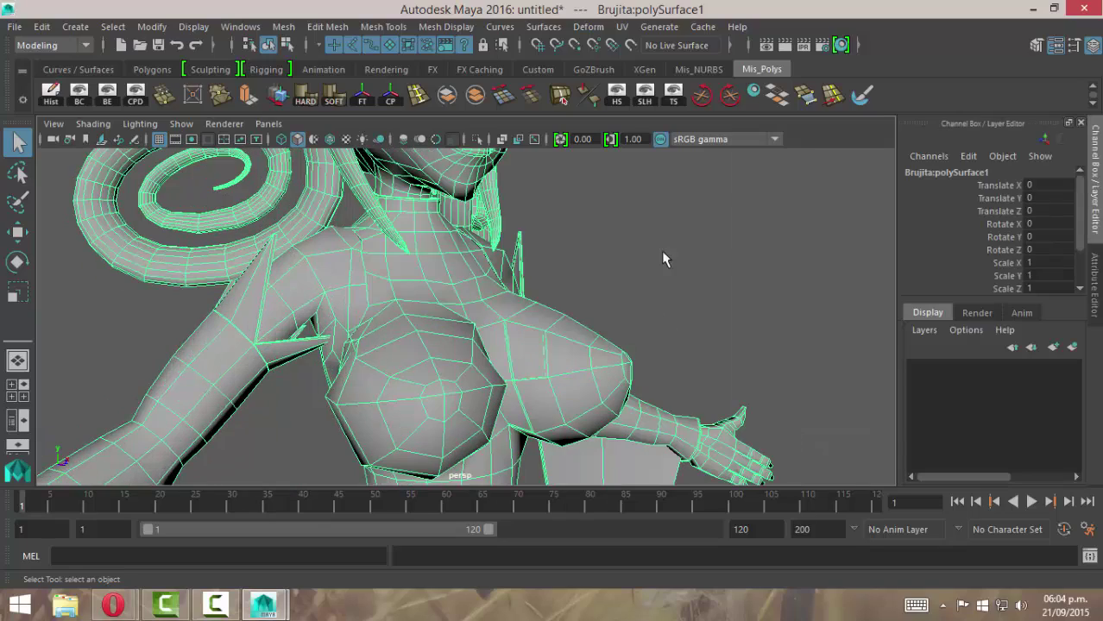
# Reset the Smooth options and smooth the witch mesh with two division levels and the OpenSubdiv Catmull-Clark subdivision type.
pyautogui.keyDown('alt'); pyautogui.moveTo(665, 256); pyautogui.dragTo(574, 256, button='right'); pyautogui.keyUp('alt')
pyautogui.keyDown('alt'); pyautogui.moveTo(574, 256); pyautogui.dragTo(466, 290); pyautogui.keyUp('alt')
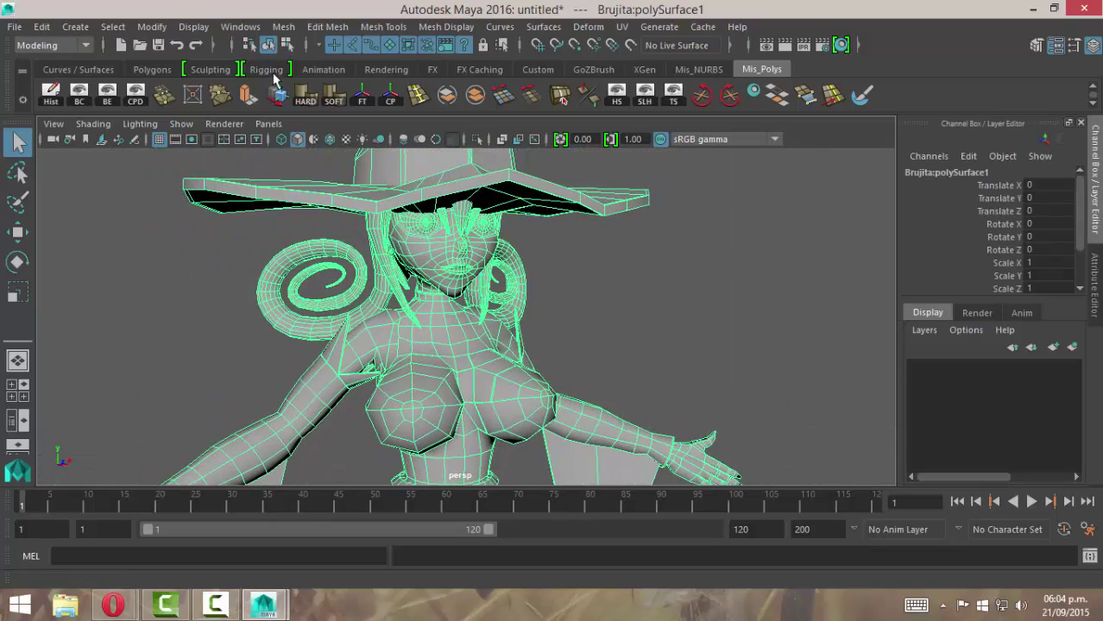
pyautogui.click(284, 27)
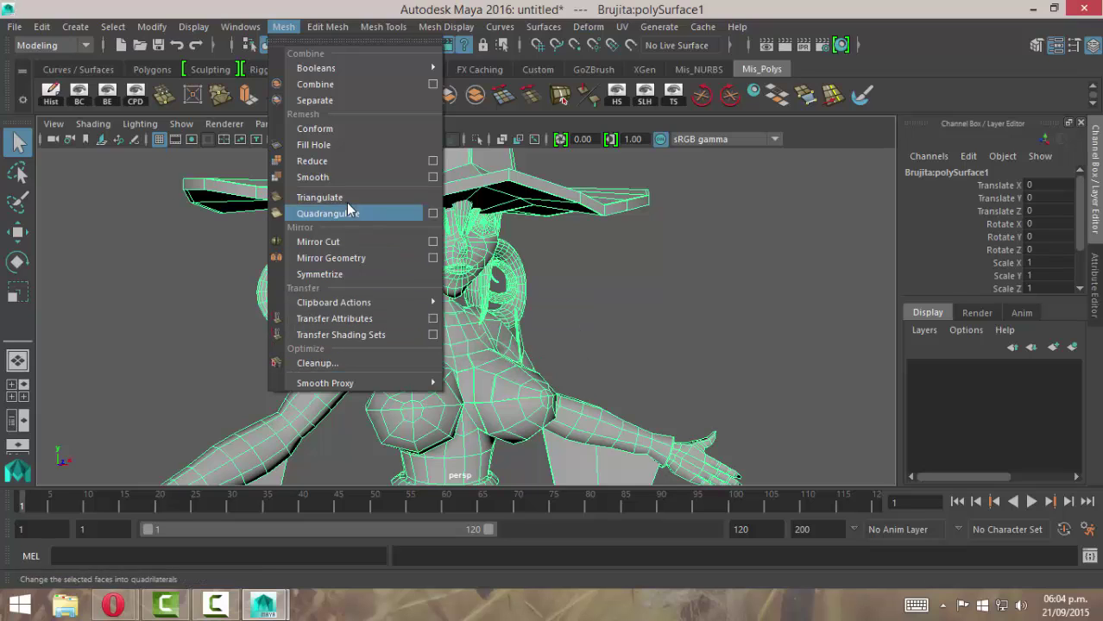
pyautogui.click(431, 177)
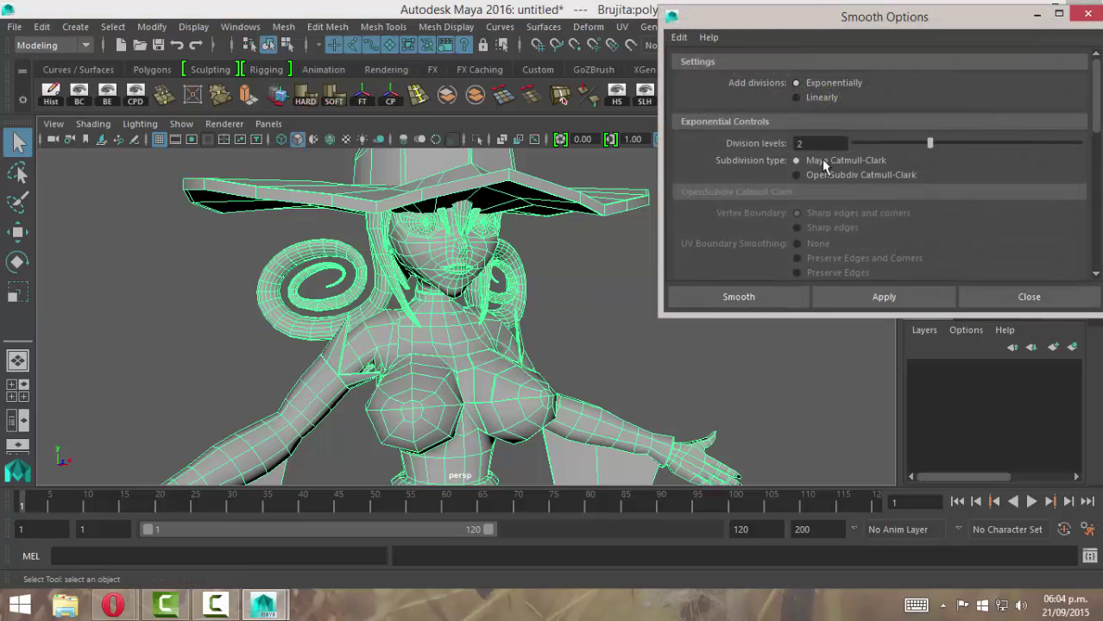
pyautogui.click(796, 174)
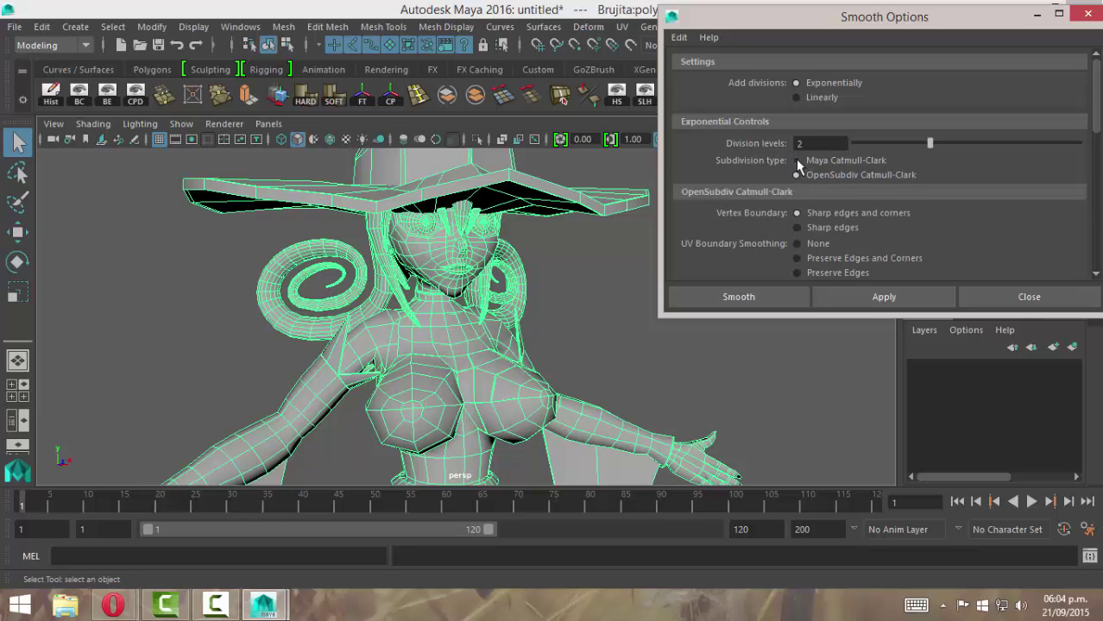
pyautogui.click(681, 38)
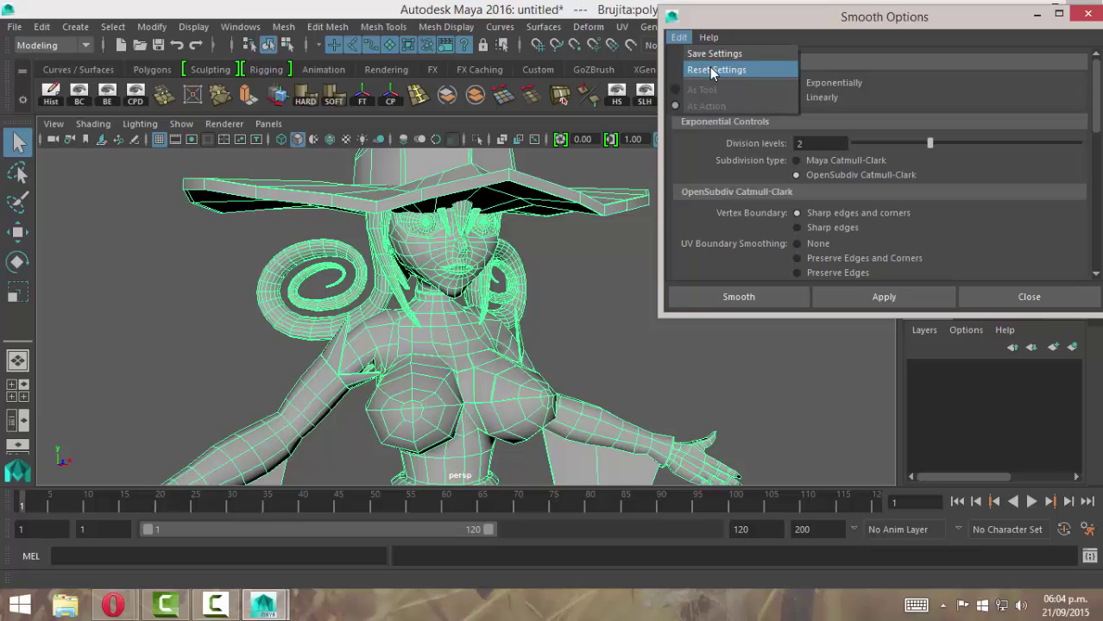
pyautogui.click(709, 69)
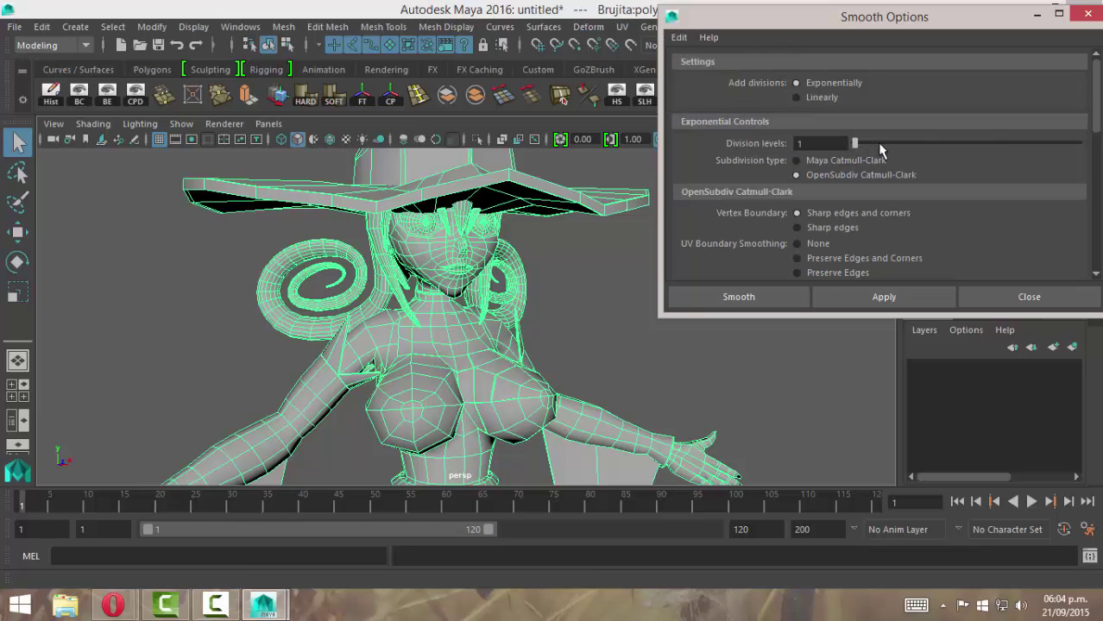
pyautogui.click(774, 300)
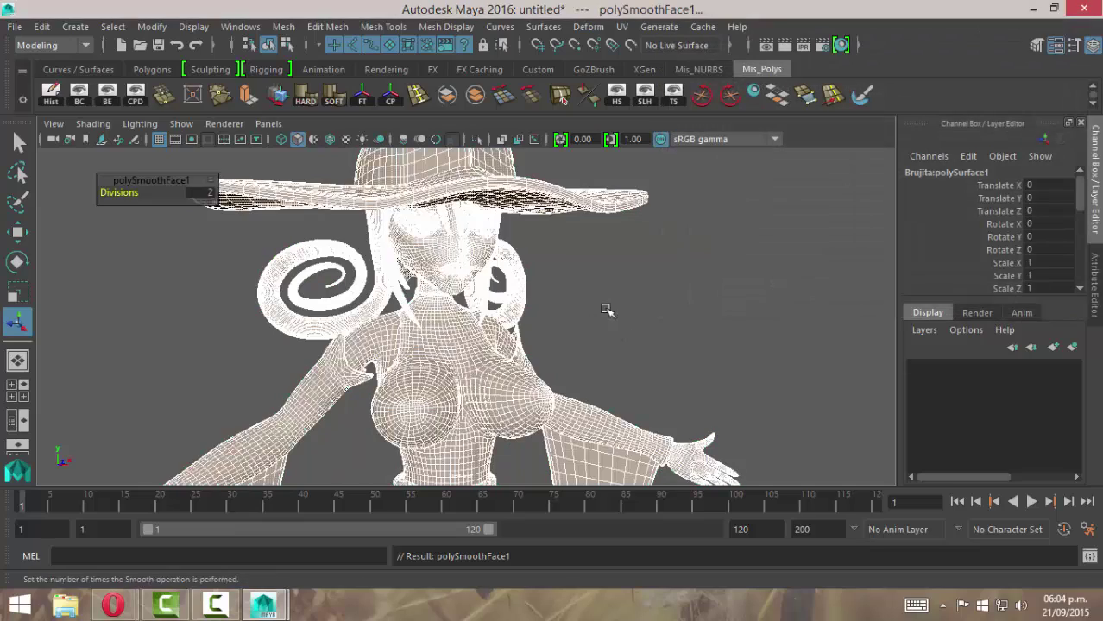
# Deselect the smoothed witch model and inspect its surface from several angles.
pyautogui.keyDown('alt'); pyautogui.moveTo(613, 315); pyautogui.dragTo(576, 300); pyautogui.keyUp('alt')
pyautogui.click(678, 320)
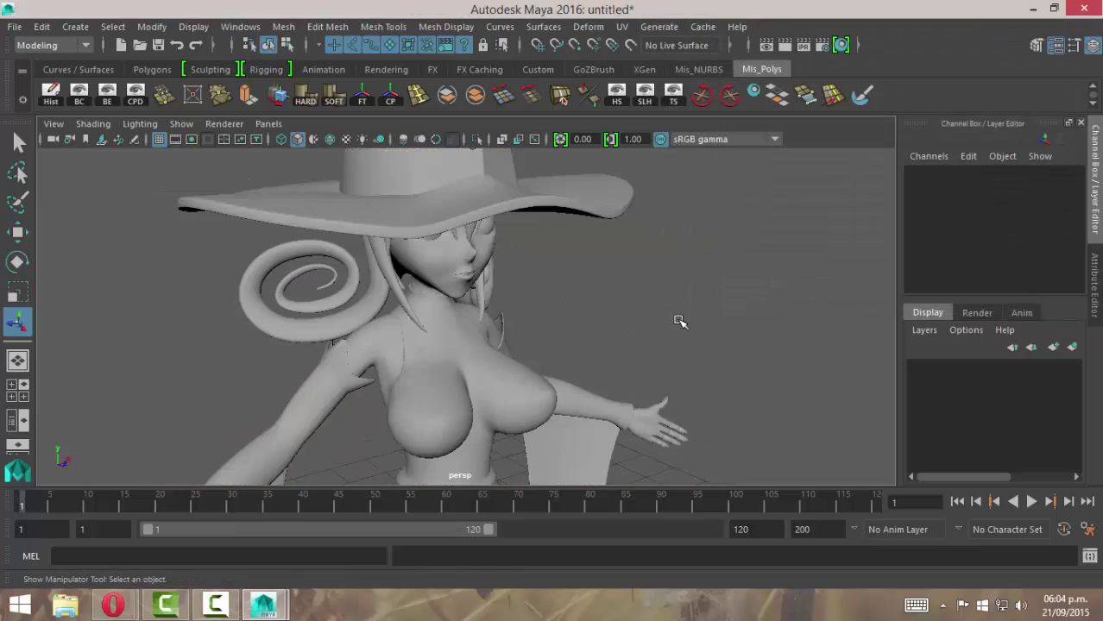
pyautogui.keyDown('alt'); pyautogui.moveTo(680, 321); pyautogui.dragTo(507, 302); pyautogui.keyUp('alt')
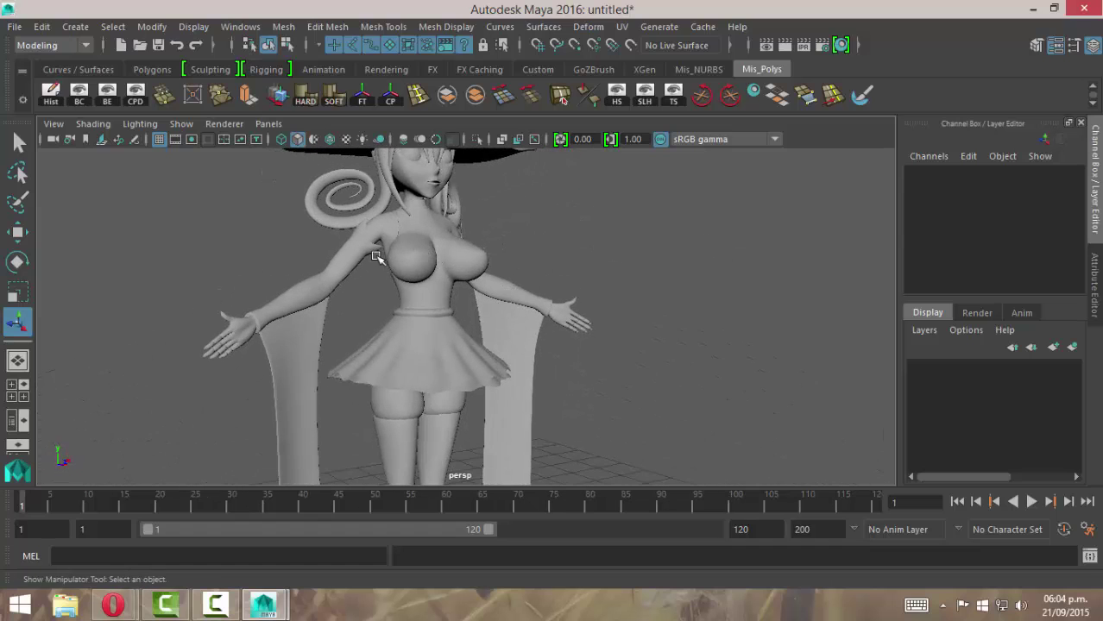
# Reselect the smoothed model, open the UV Editor and examine the lower inner corner of the right-hand eye opening.
pyautogui.click(388, 218)
pyautogui.click(226, 30)
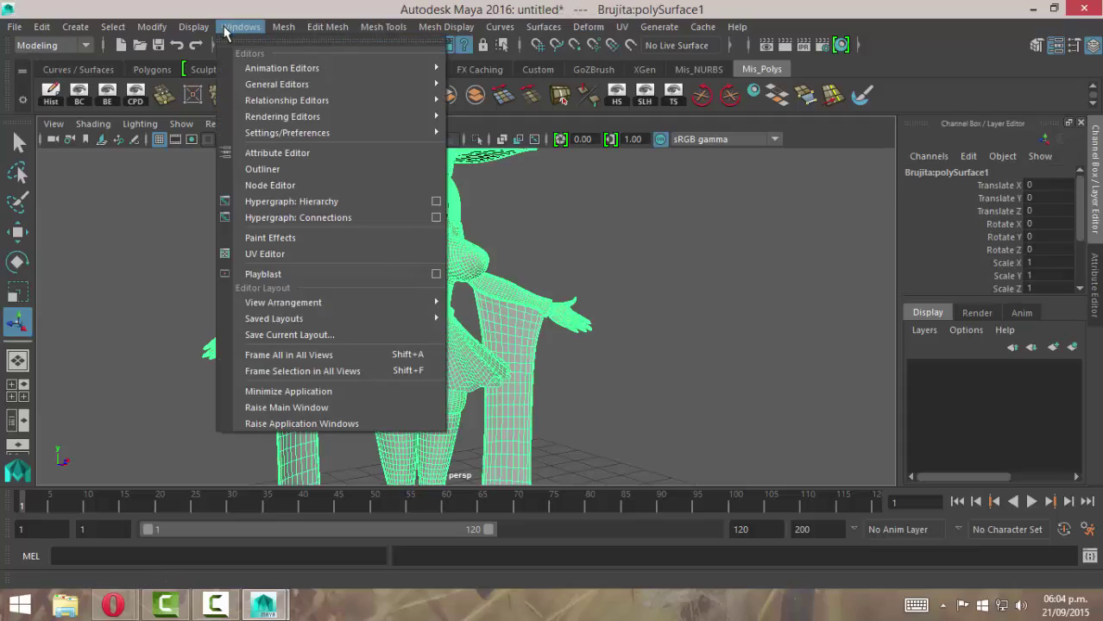
pyautogui.click(265, 254)
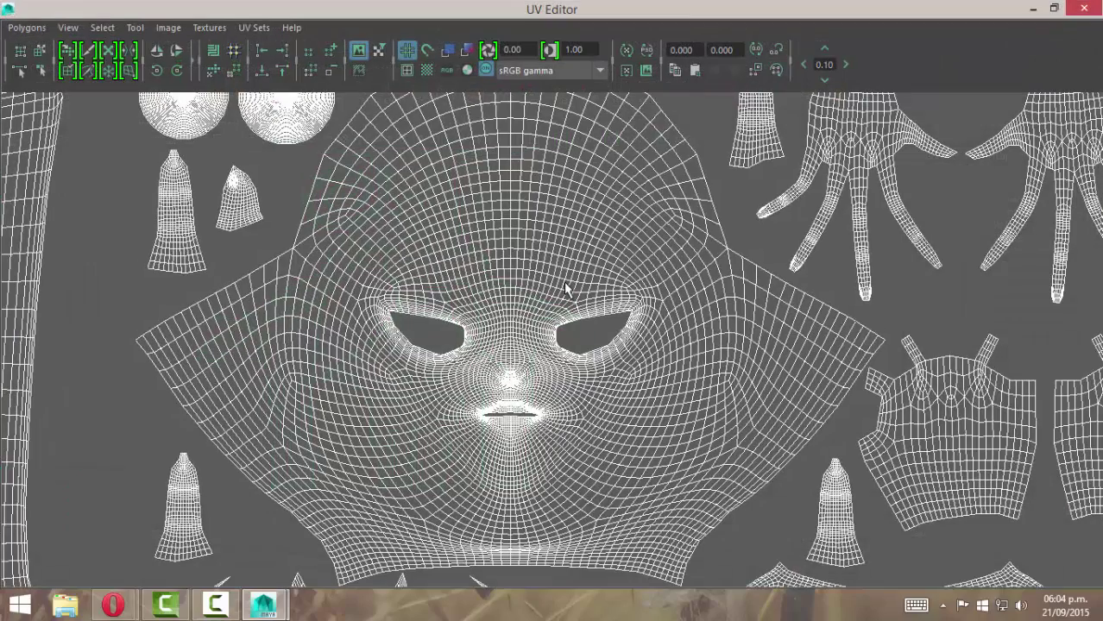
pyautogui.keyDown('alt'); pyautogui.moveTo(569, 350); pyautogui.dragTo(567, 331, button='middle'); pyautogui.keyUp('alt')
pyautogui.keyDown('alt'); pyautogui.moveTo(342, 323); pyautogui.dragTo(1033, 256, button='right'); pyautogui.keyUp('alt')
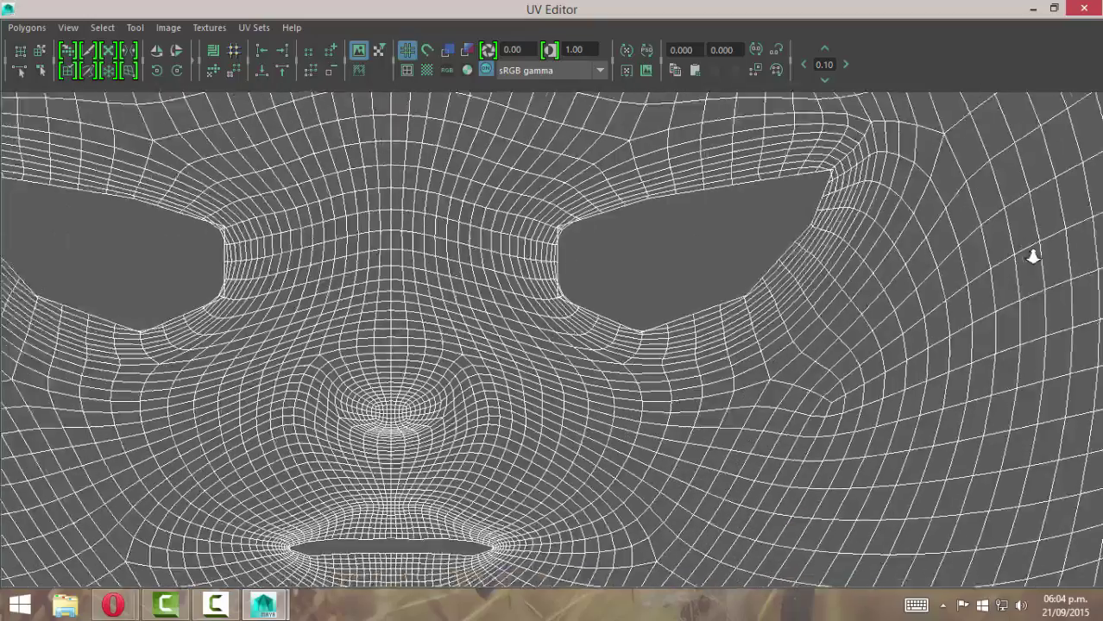
pyautogui.scroll(6, 820, 239)
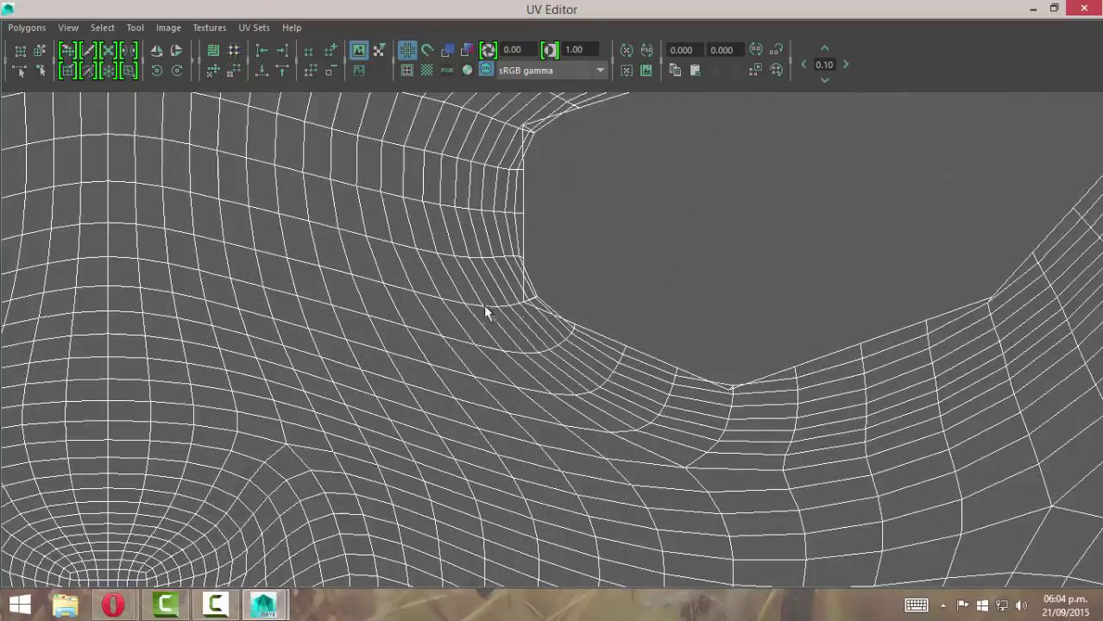
pyautogui.scroll(5, 485, 313)
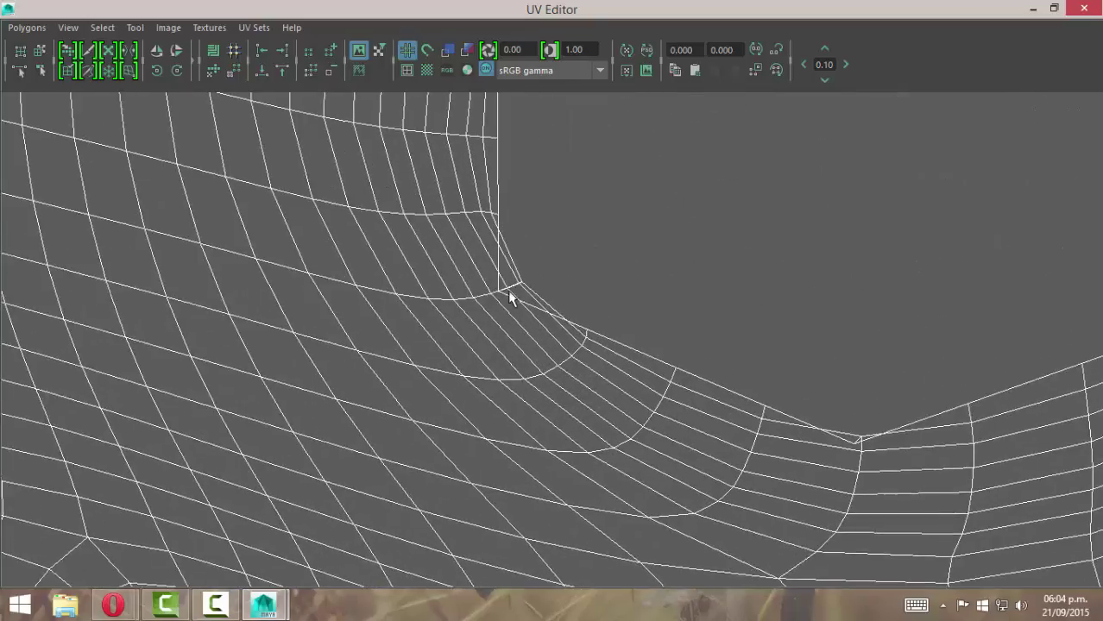
pyautogui.scroll(3, 509, 297)
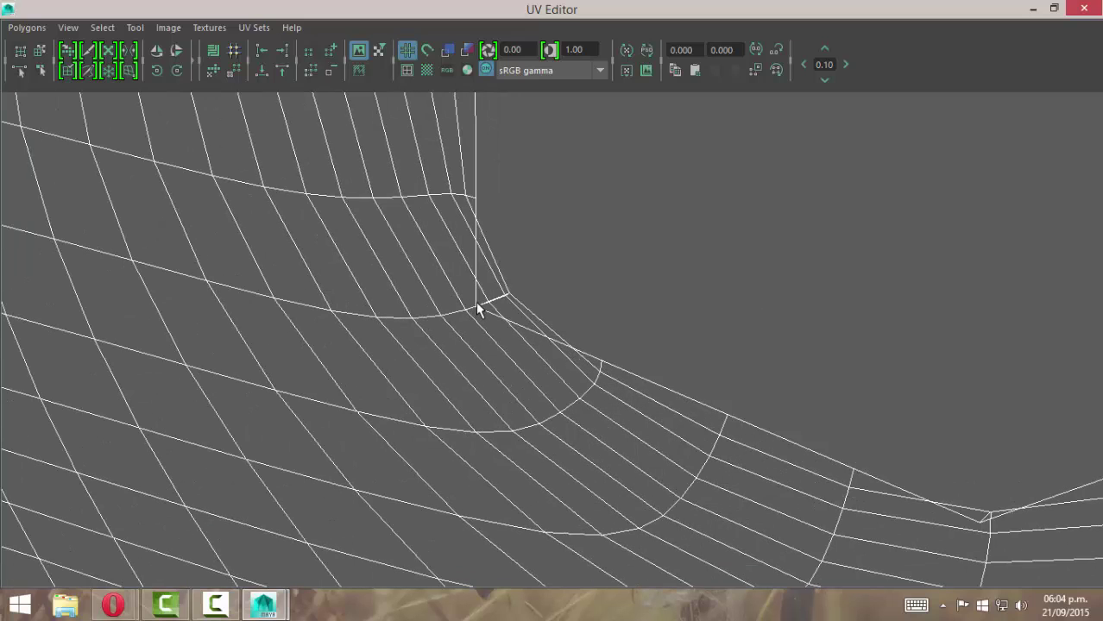
# Move the folded-over UV at the eye opening's lower inner corner out into the opening to remove the overlap.
pyautogui.moveTo(477, 306); pyautogui.dragTo(528, 304, button='right')
pyautogui.scroll(1, 487, 306)
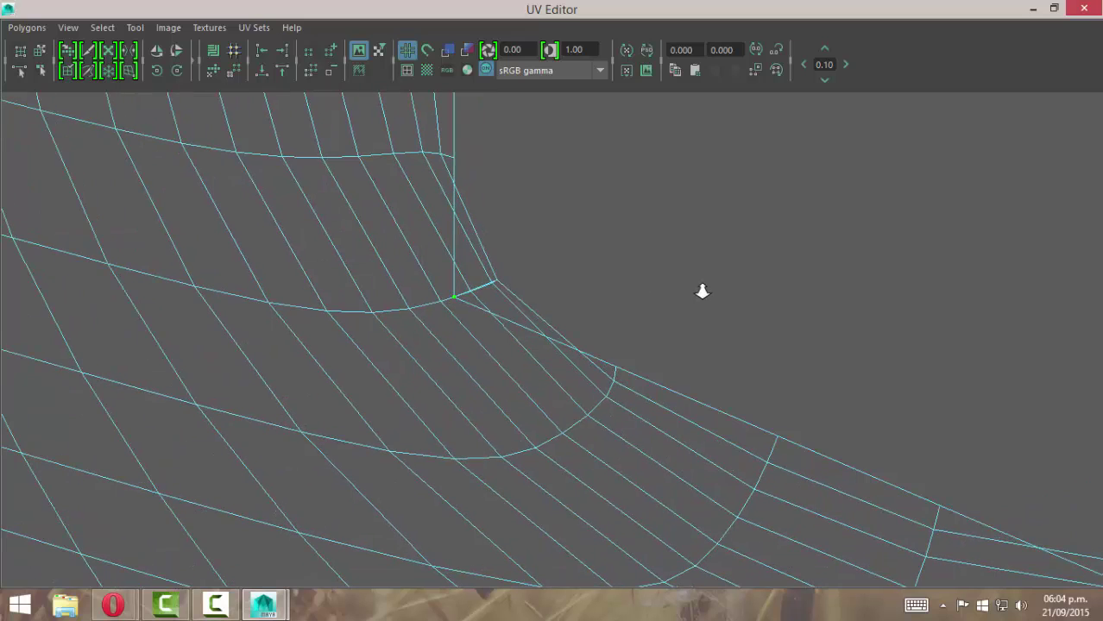
pyautogui.click(486, 308)
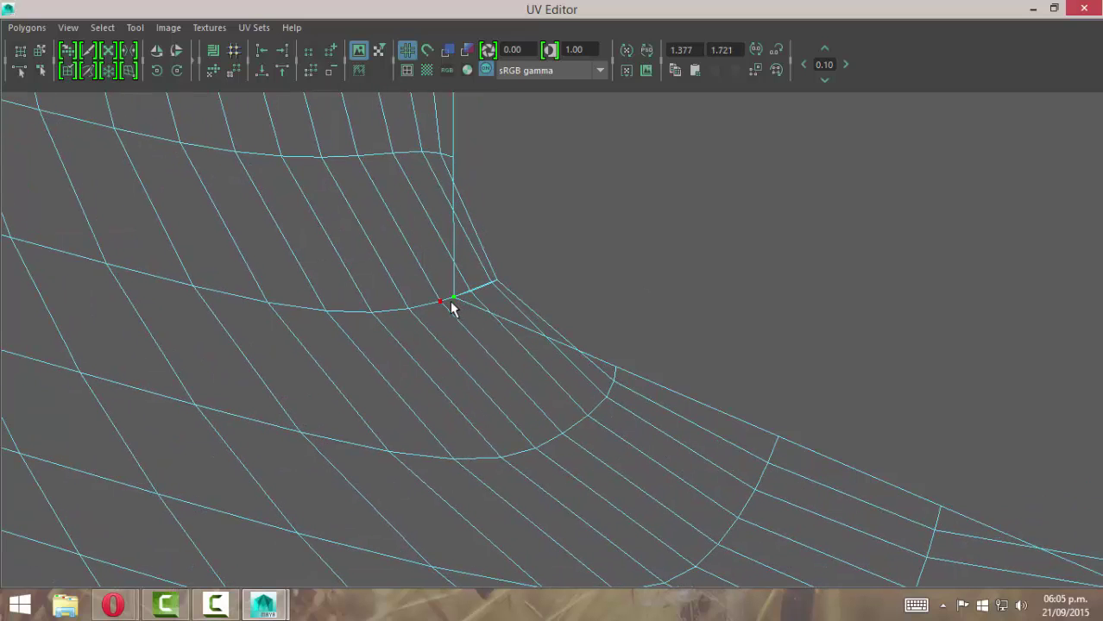
pyautogui.press('w')
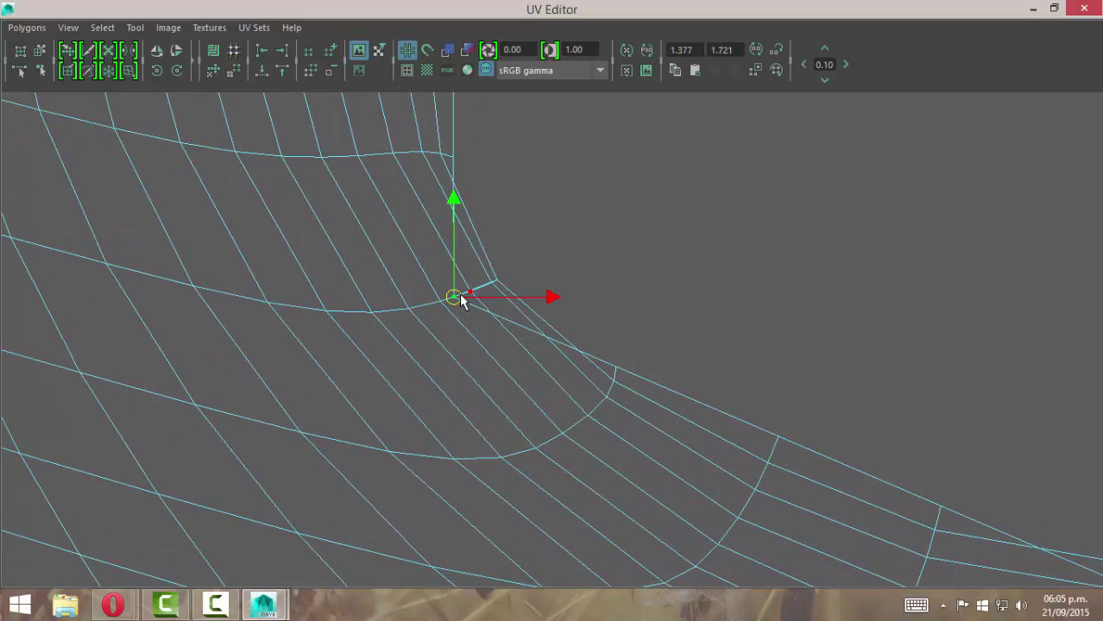
pyautogui.moveTo(453, 297); pyautogui.dragTo(513, 275)
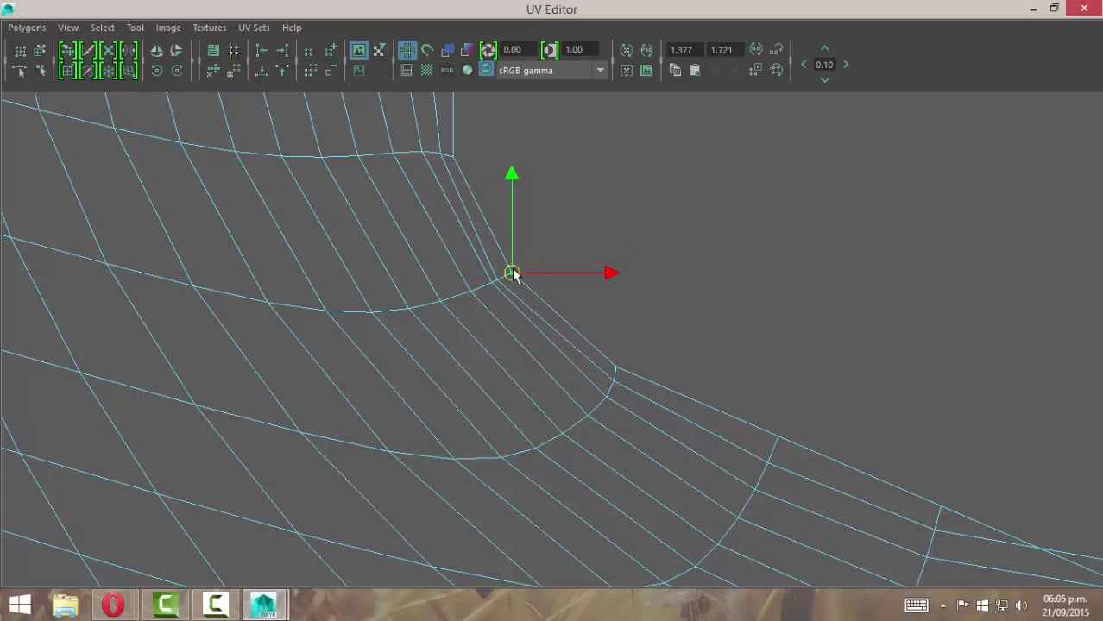
# Move the overlapping UV at the lowest point of the eye opening up past its neighbouring edge loop.
pyautogui.keyDown('alt'); pyautogui.moveTo(723, 335); pyautogui.dragTo(556, 311, button='right'); pyautogui.keyUp('alt')
pyautogui.keyDown('alt'); pyautogui.moveTo(682, 313); pyautogui.dragTo(194, 136, button='middle'); pyautogui.keyUp('alt')
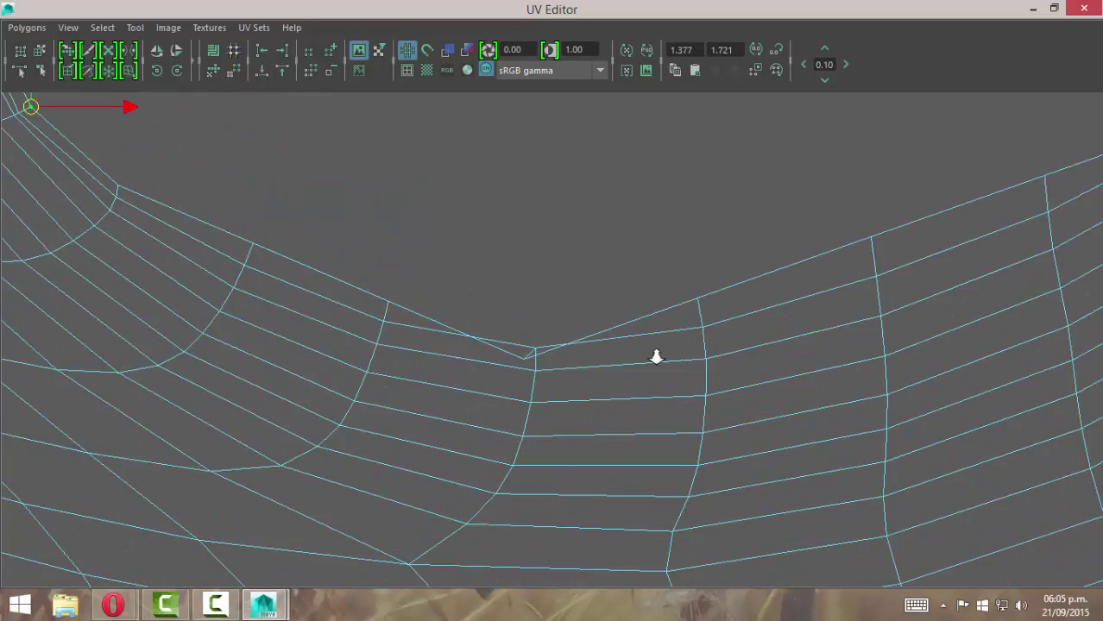
pyautogui.keyDown('alt'); pyautogui.moveTo(656, 356); pyautogui.dragTo(905, 357, button='right'); pyautogui.keyUp('alt')
pyautogui.moveTo(516, 367); pyautogui.dragTo(530, 327)
# Move the folded-over UV at the eye opening's upper inner corner out into the opening to untangle it.
pyautogui.keyDown('alt'); pyautogui.moveTo(645, 262); pyautogui.dragTo(345, 225, button='right'); pyautogui.keyUp('alt')
pyautogui.keyDown('alt'); pyautogui.moveTo(345, 224); pyautogui.dragTo(576, 475, button='middle'); pyautogui.keyUp('alt')
pyautogui.keyDown('alt'); pyautogui.moveTo(390, 250); pyautogui.dragTo(425, 387, button='middle'); pyautogui.keyUp('alt')
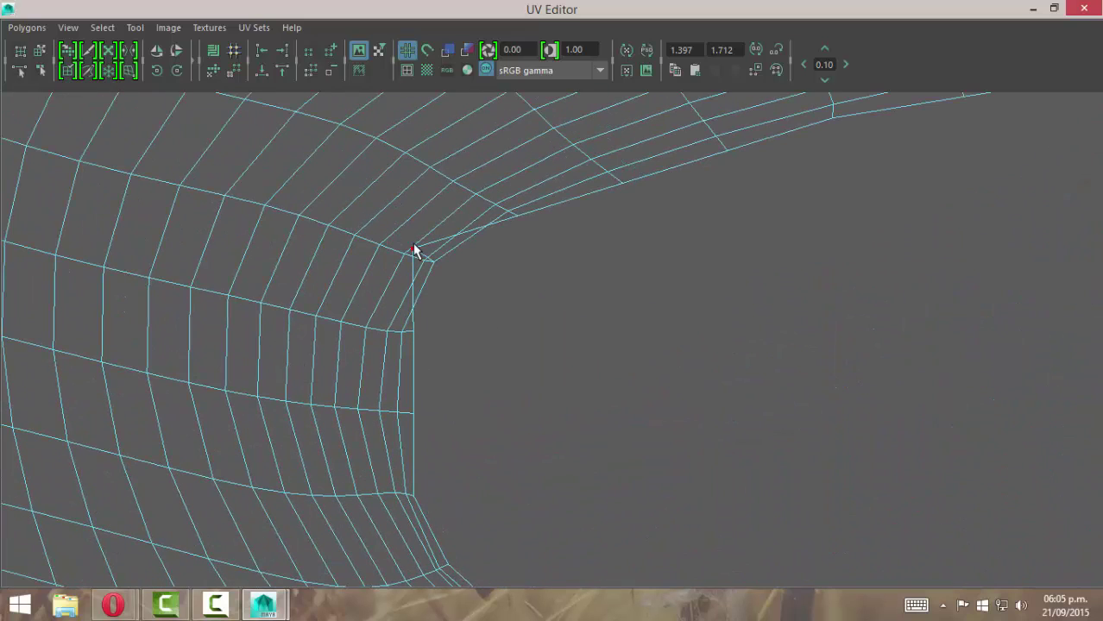
pyautogui.click(415, 250)
pyautogui.moveTo(417, 252); pyautogui.dragTo(453, 269)
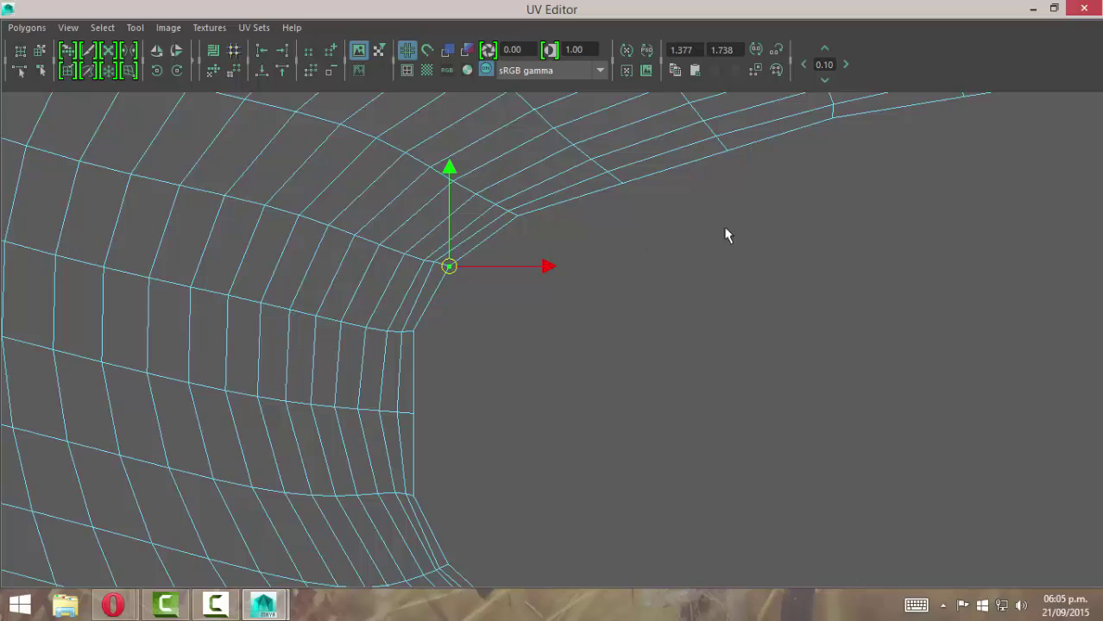
# Move the folded-over UV at the eye opening's upper outer corner into the opening to untangle it.
pyautogui.scroll(-2, 742, 230)
pyautogui.keyDown('alt'); pyautogui.moveTo(758, 227); pyautogui.dragTo(191, 292, button='middle'); pyautogui.keyUp('alt')
pyautogui.keyDown('alt'); pyautogui.moveTo(623, 221); pyautogui.dragTo(601, 264, button='middle'); pyautogui.keyUp('alt')
pyautogui.scroll(2, 614, 166)
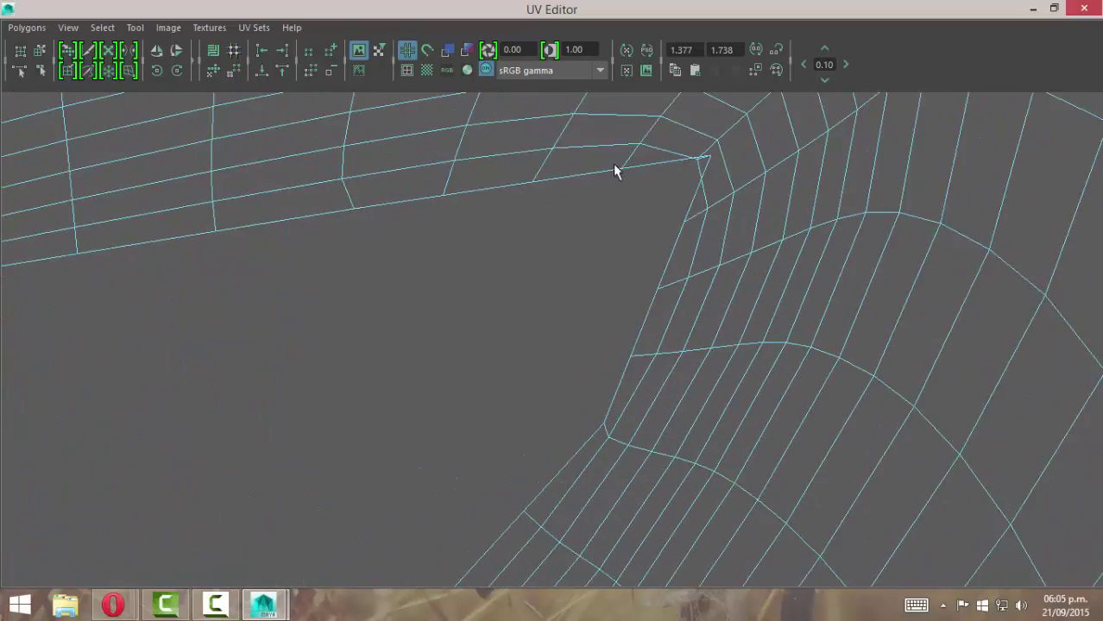
pyautogui.keyDown('alt'); pyautogui.moveTo(615, 165); pyautogui.dragTo(735, 183, button='right'); pyautogui.keyUp('alt')
pyautogui.keyDown('alt'); pyautogui.moveTo(735, 183); pyautogui.dragTo(738, 299, button='middle'); pyautogui.keyUp('alt')
pyautogui.keyDown('alt'); pyautogui.moveTo(737, 299); pyautogui.dragTo(879, 295, button='right'); pyautogui.keyUp('alt')
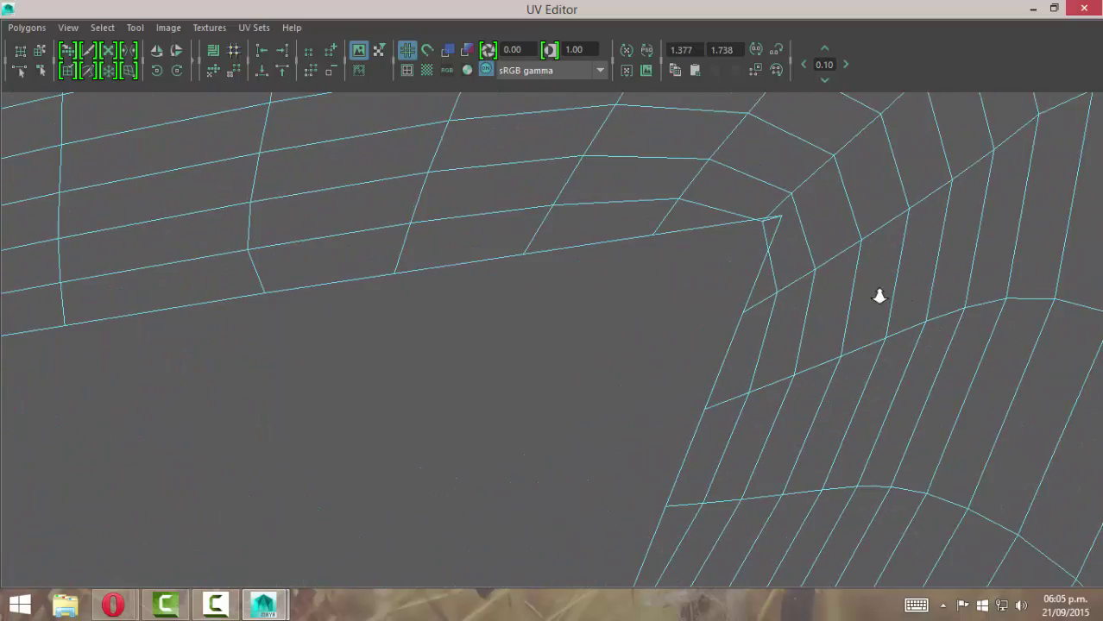
pyautogui.click(781, 216)
pyautogui.moveTo(781, 216); pyautogui.dragTo(733, 241)
# Nudge the UV at the bend on the eye opening's outer edge into the opening, and close the UV Editor.
pyautogui.keyDown('alt'); pyautogui.moveTo(787, 329); pyautogui.dragTo(683, 312, button='right'); pyautogui.keyUp('alt')
pyautogui.click(677, 299)
pyautogui.moveTo(677, 301); pyautogui.dragTo(664, 308)
pyautogui.keyDown('alt'); pyautogui.moveTo(685, 308); pyautogui.dragTo(373, 311, button='right'); pyautogui.keyUp('alt')
pyautogui.keyDown('alt'); pyautogui.moveTo(650, 286); pyautogui.dragTo(35, 388, button='right'); pyautogui.keyUp('alt')
pyautogui.keyDown('alt'); pyautogui.moveTo(287, 364); pyautogui.dragTo(553, 271, button='middle'); pyautogui.keyUp('alt')
pyautogui.keyDown('alt'); pyautogui.moveTo(616, 387); pyautogui.dragTo(1058, 45, button='right'); pyautogui.keyUp('alt')
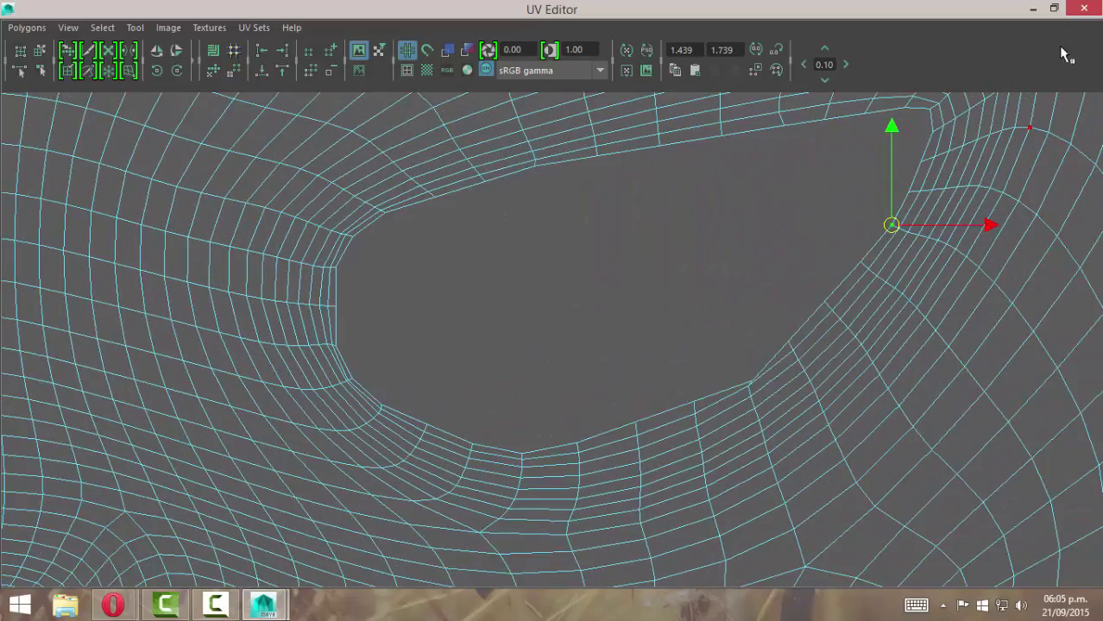
pyautogui.click(1084, 7)
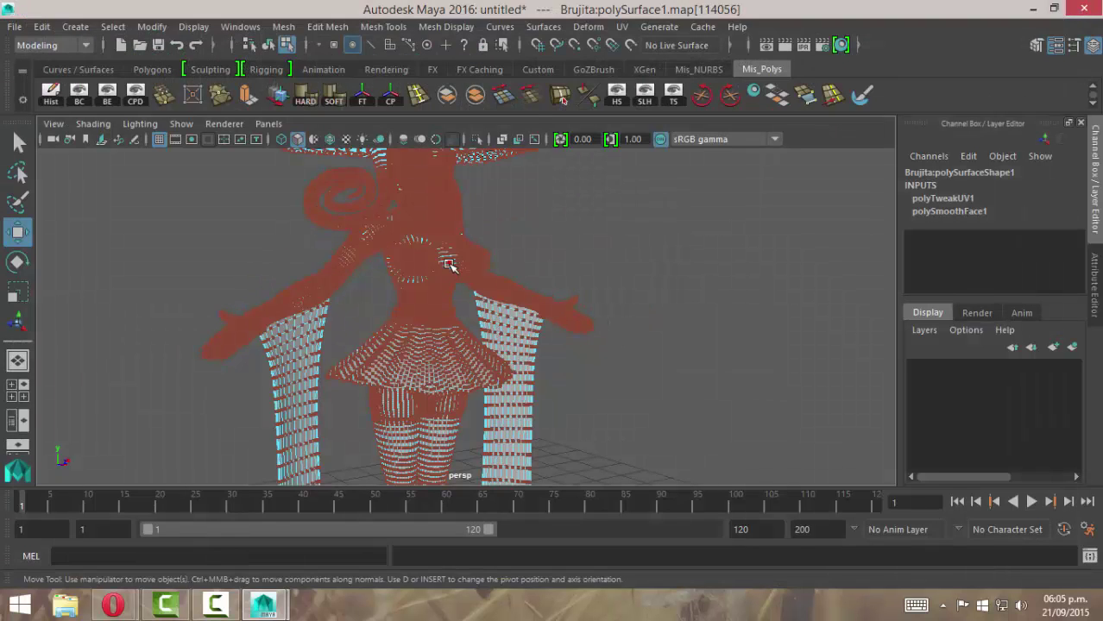
# Switch the model to object mode and undo the recent UV moves around the eye opening.
pyautogui.moveTo(448, 140); pyautogui.dragTo(528, 115, button='right')
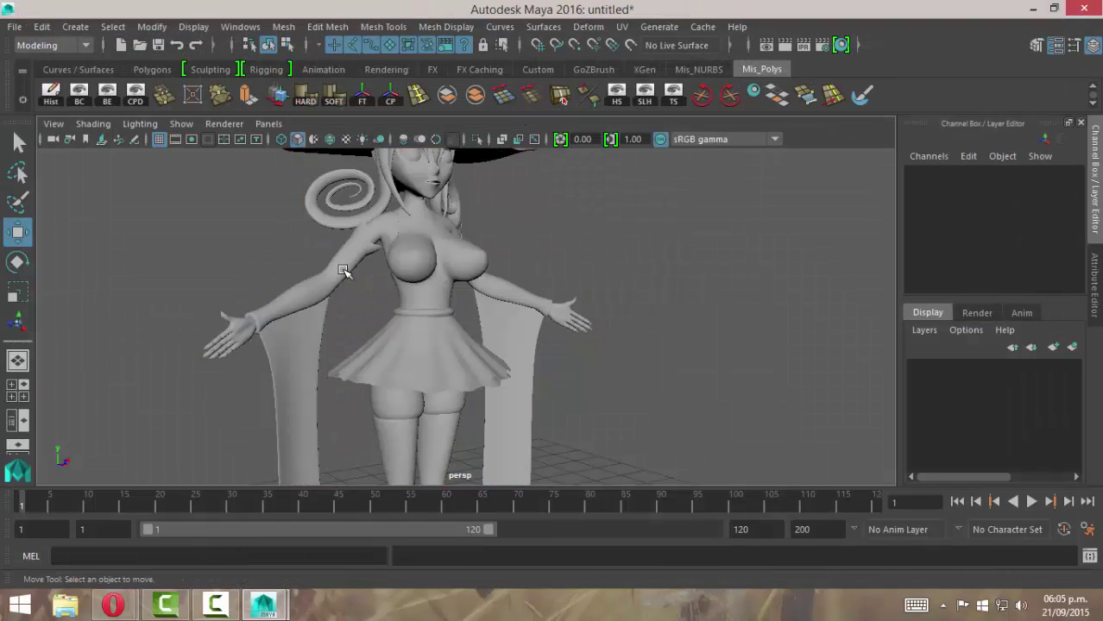
pyautogui.click(389, 248)
pyautogui.hotkey('ctrl', 'z')
pyautogui.hotkey('ctrl', 'z')
pyautogui.hotkey('ctrl', 'z')
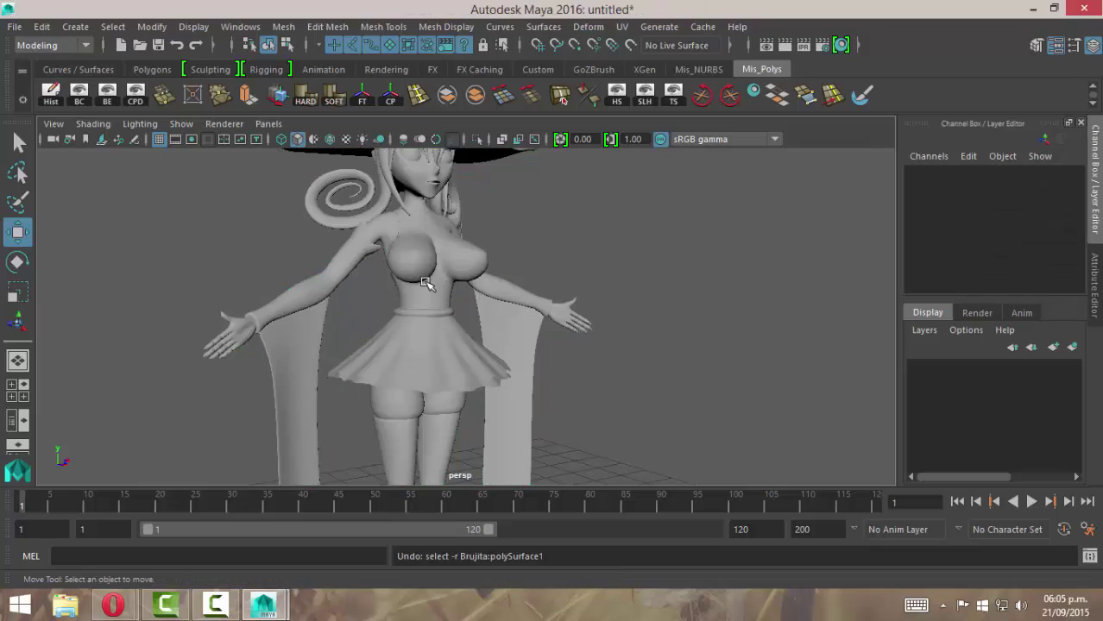
pyautogui.hotkey('ctrl', 'z')
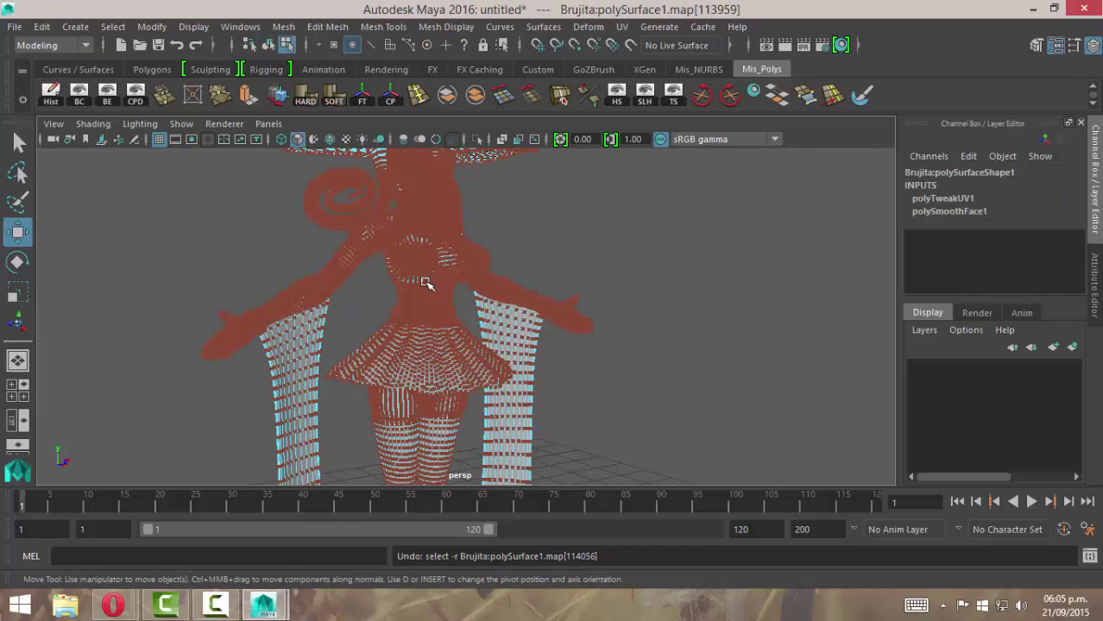
pyautogui.hotkey('ctrl', 'z')
pyautogui.hotkey('ctrl', 'z')
pyautogui.hotkey('ctrl', 'z')
pyautogui.hotkey('ctrl', 'z')
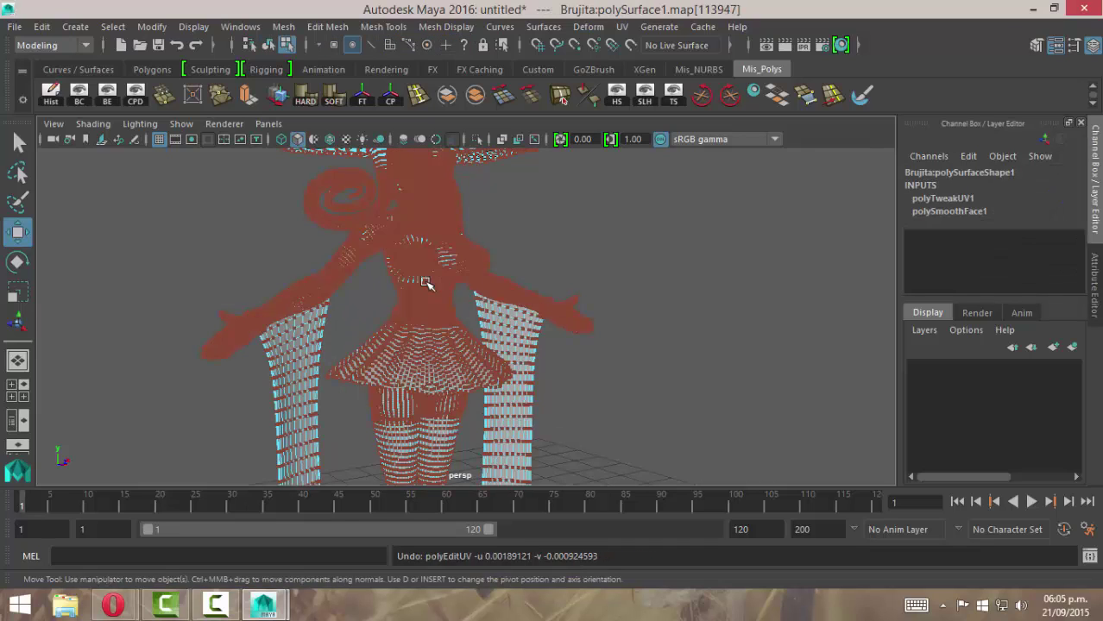
pyautogui.hotkey('ctrl', 'z')
# Activate the Select Tool, return to object mode and undo the remaining UV tweaks on the smoothed model.
pyautogui.click(19, 142)
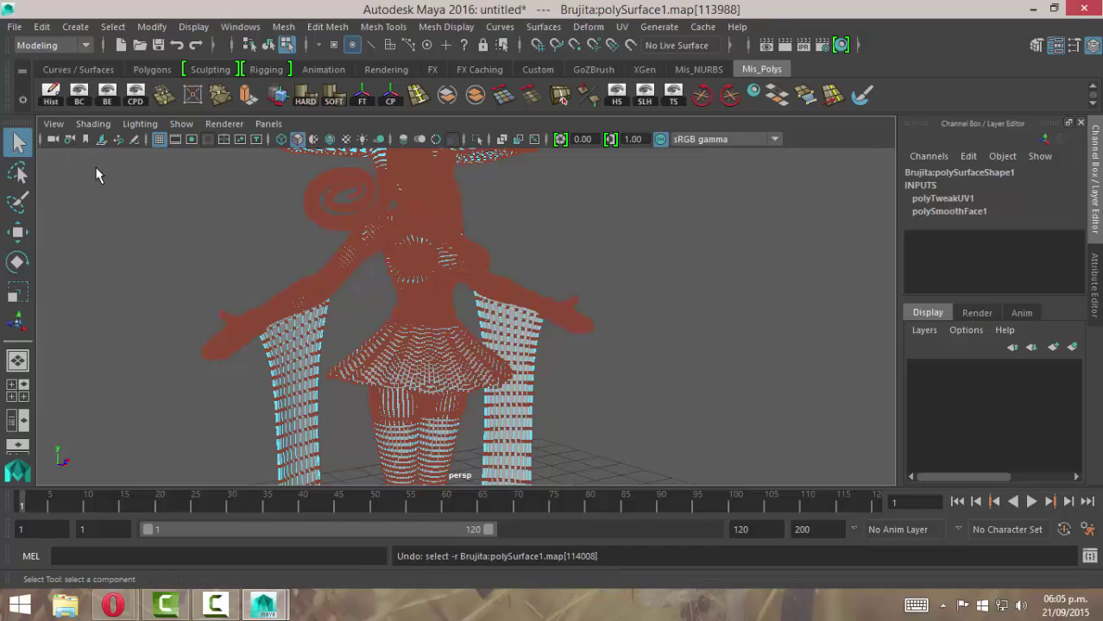
pyautogui.moveTo(366, 246); pyautogui.dragTo(419, 182, button='right')
pyautogui.click(417, 269)
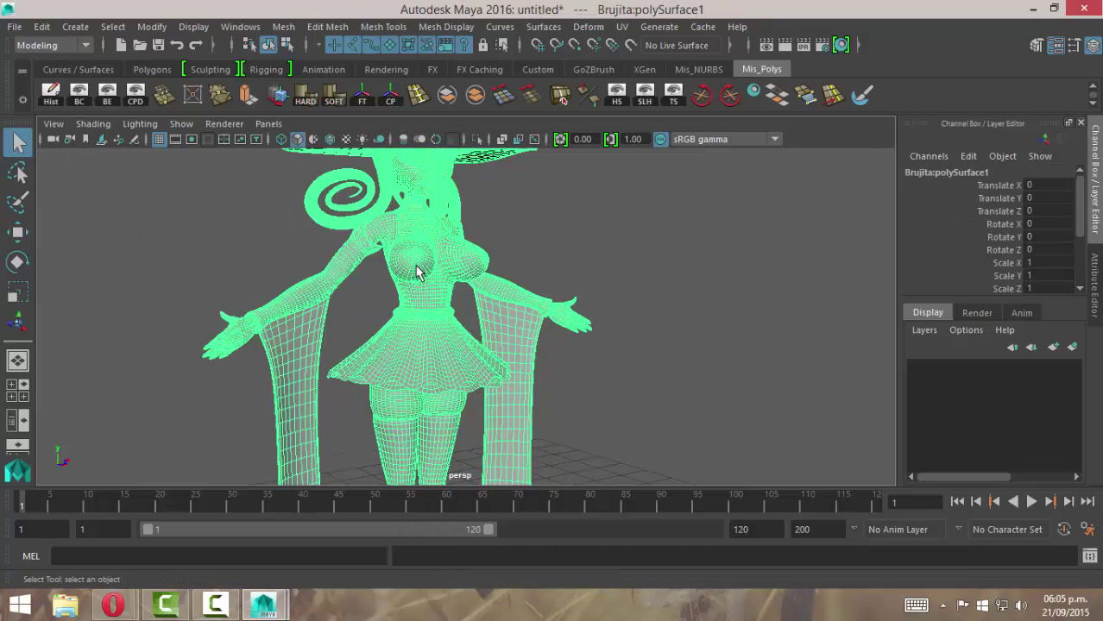
pyautogui.hotkey('ctrl', 'z')
pyautogui.hotkey('ctrl', 'z')
pyautogui.hotkey('ctrl', 'z')
pyautogui.hotkey('ctrl', 'z')
pyautogui.hotkey('ctrl', 'z')
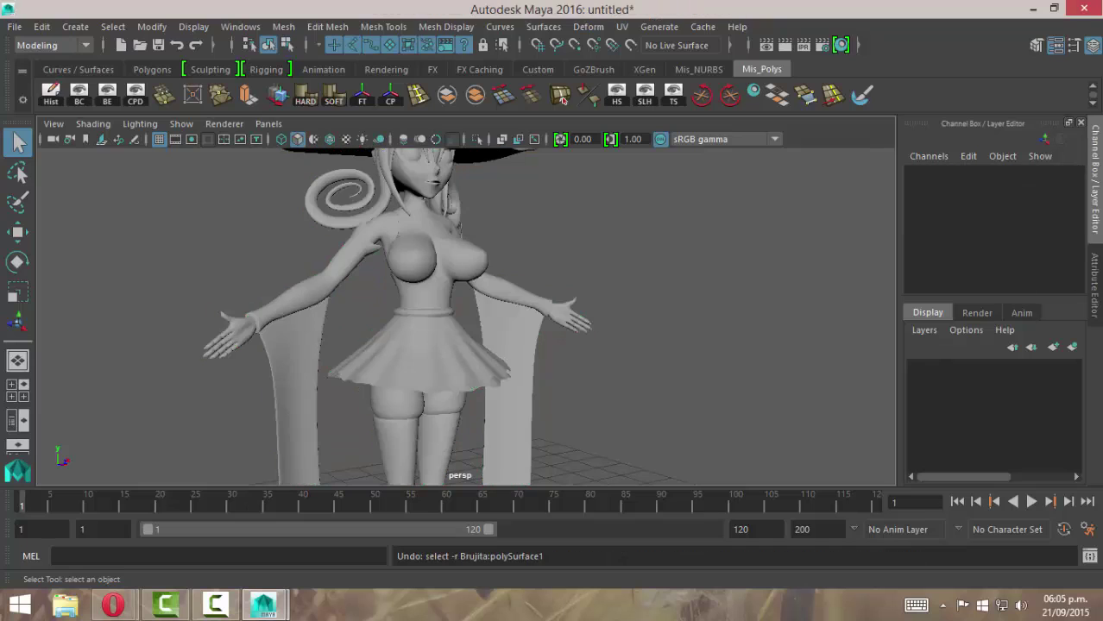
# Select the character and delete its polySmoothFace1 input node to remove the smoothing.
pyautogui.click(492, 280)
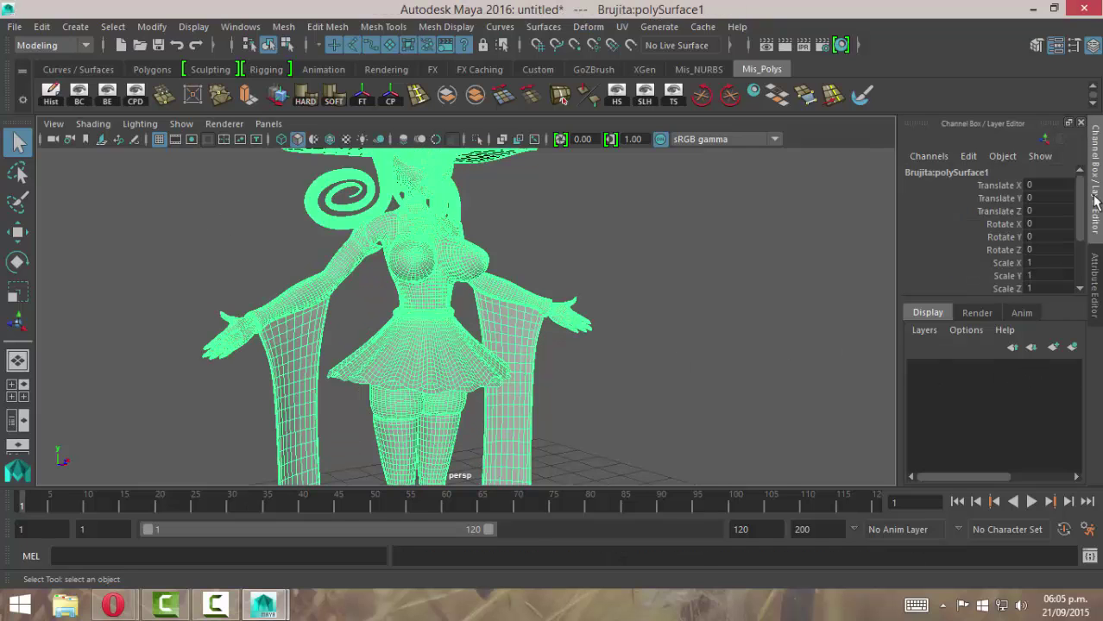
pyautogui.scroll(-2, 1089, 278)
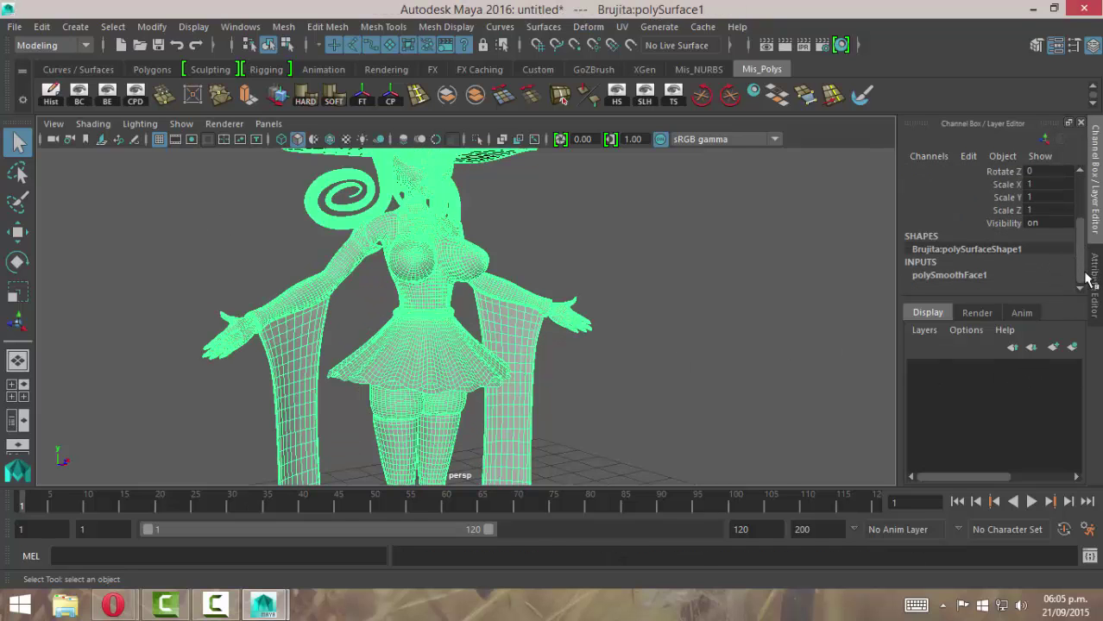
pyautogui.click(940, 277)
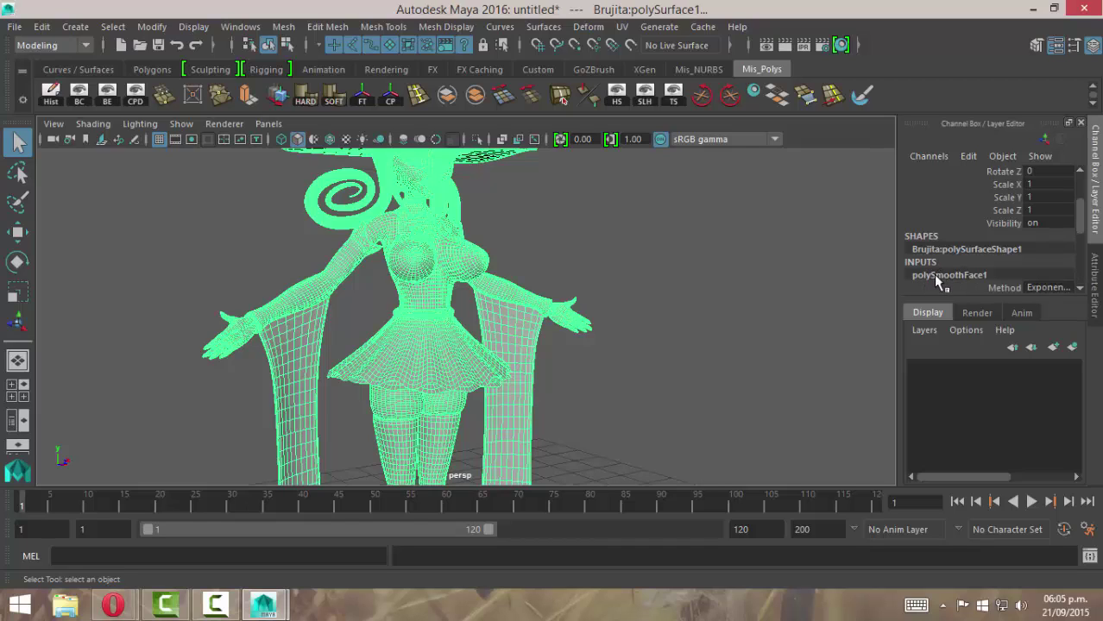
pyautogui.rightClick(937, 277)
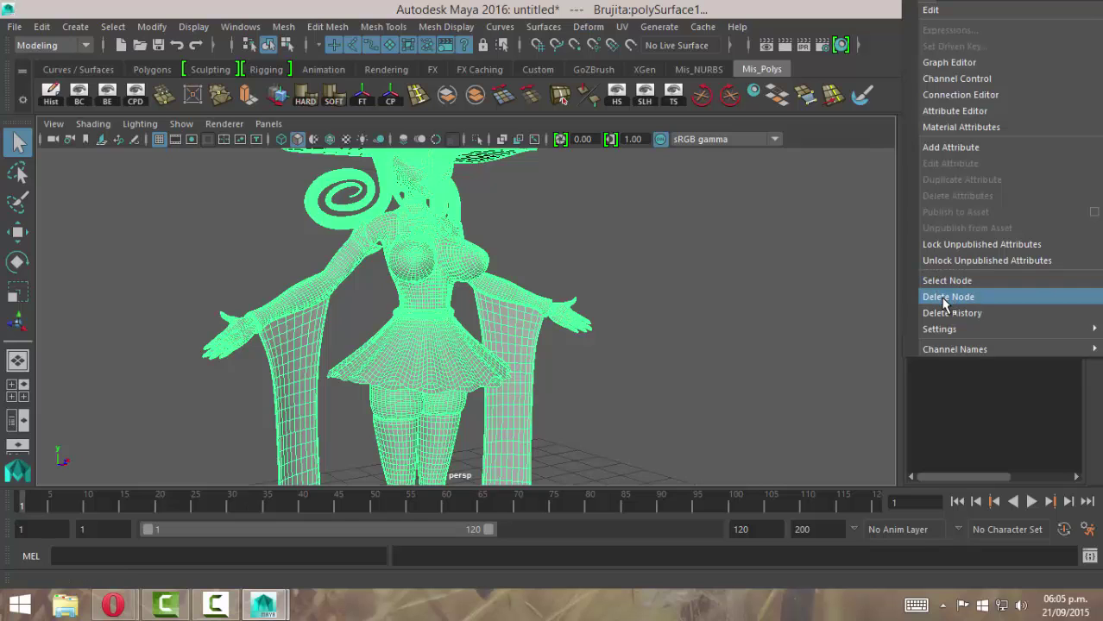
pyautogui.click(943, 296)
# Open the mesh shape's attributes and expand the Smooth Mesh section and its Maya Catmull-Clark Controls.
pyautogui.keyDown('alt'); pyautogui.moveTo(480, 228); pyautogui.dragTo(485, 251); pyautogui.keyUp('alt')
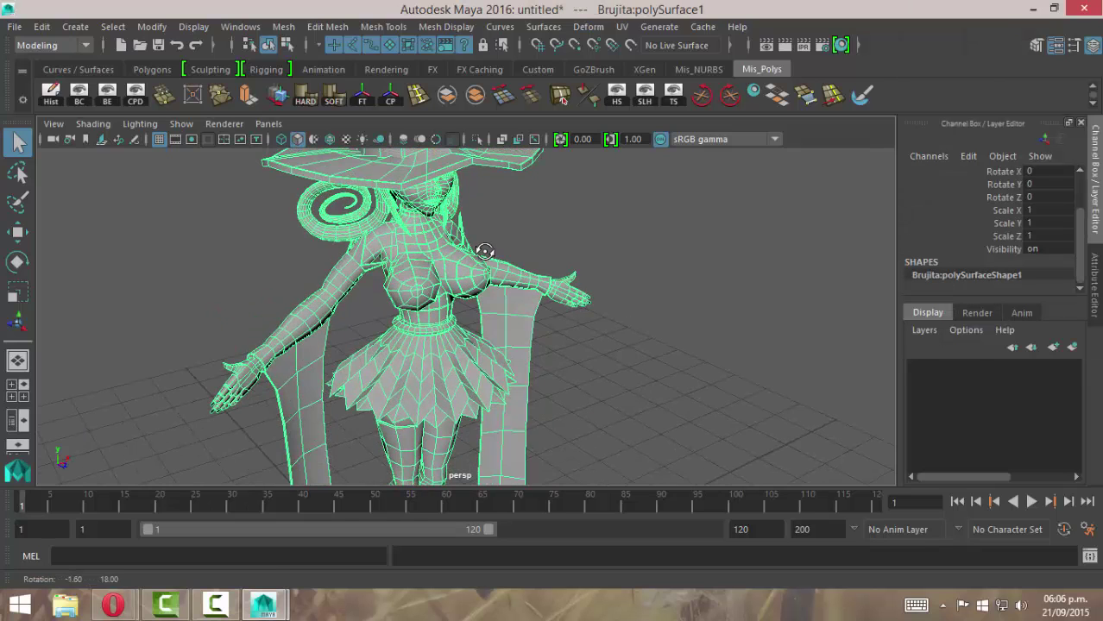
pyautogui.keyDown('alt'); pyautogui.moveTo(485, 252); pyautogui.dragTo(345, 285, button='right'); pyautogui.keyUp('alt')
pyautogui.click(1094, 297)
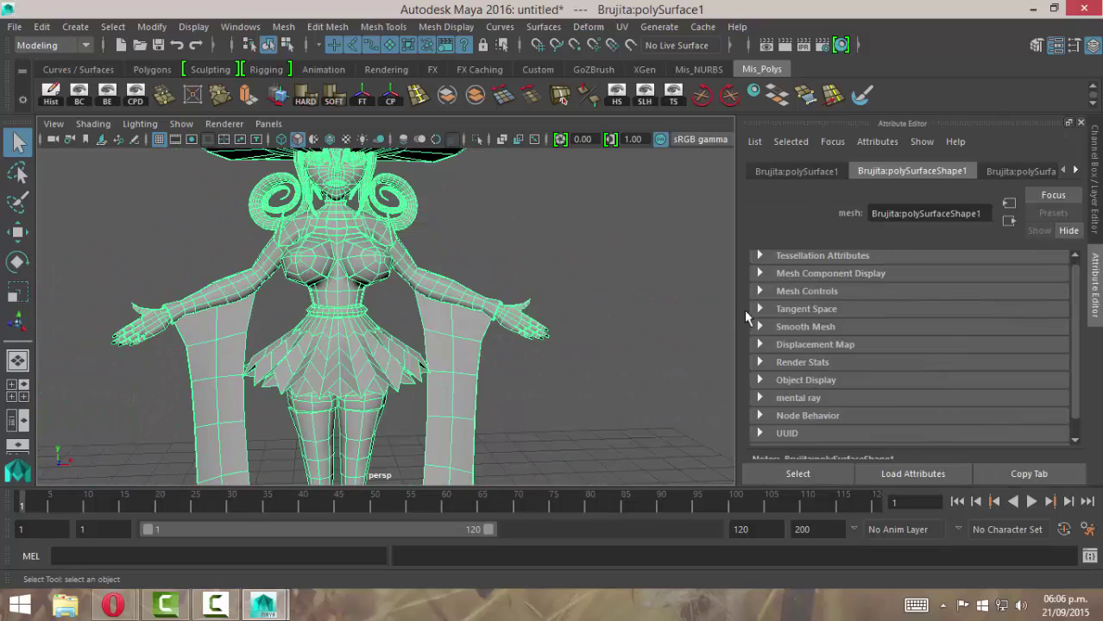
pyautogui.click(805, 328)
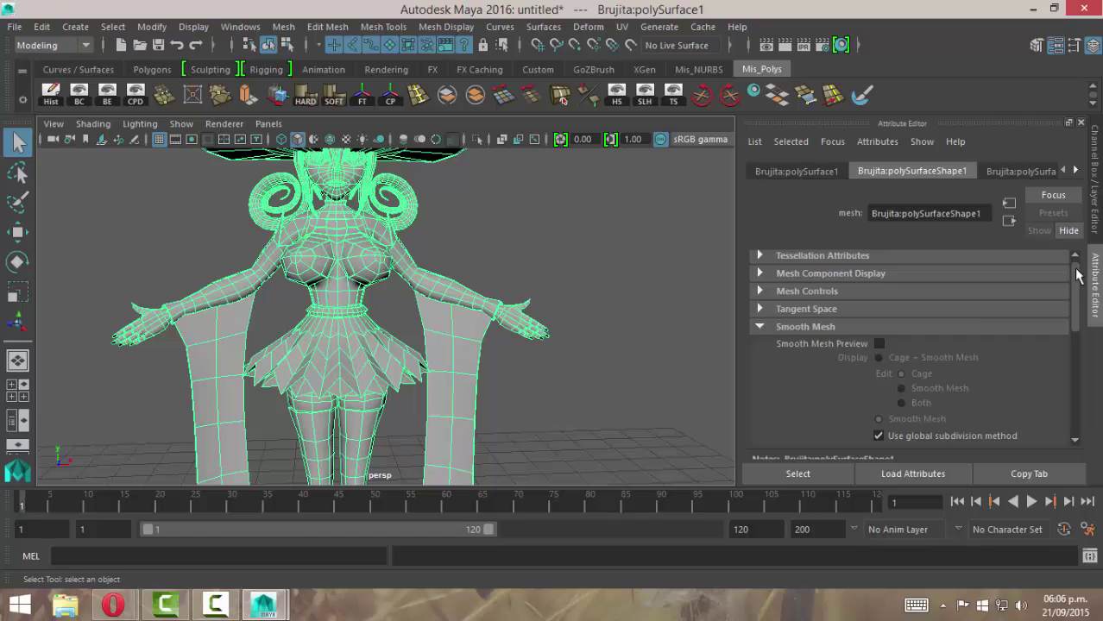
pyautogui.moveTo(1077, 274); pyautogui.dragTo(1079, 373)
pyautogui.scroll(3, 784, 345)
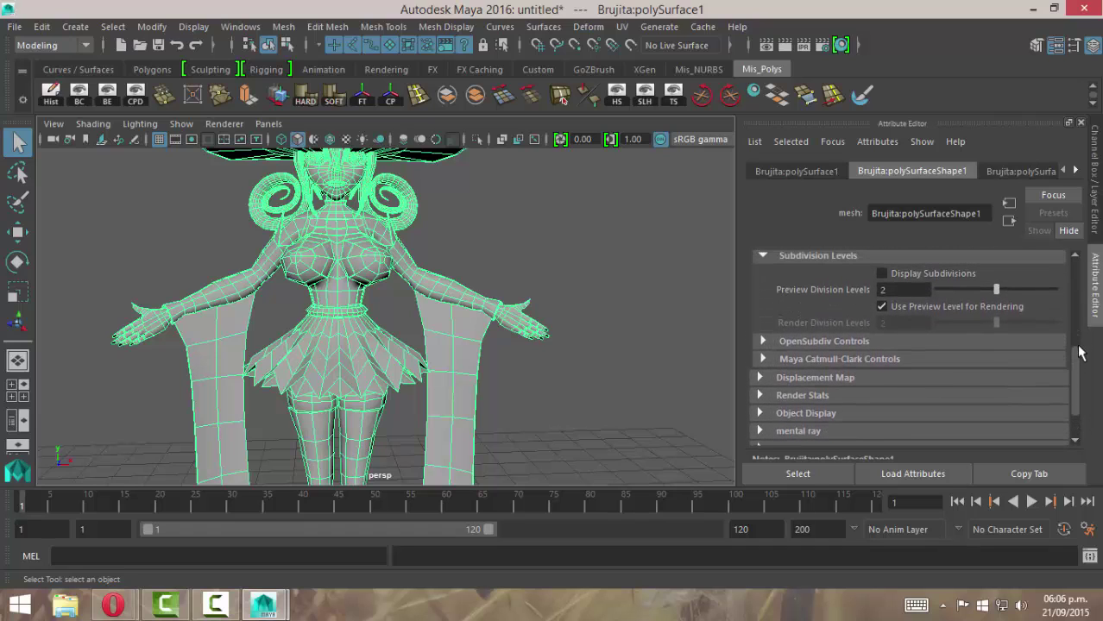
pyautogui.keyDown('alt'); pyautogui.moveTo(397, 325); pyautogui.dragTo(420, 316); pyautogui.keyUp('alt')
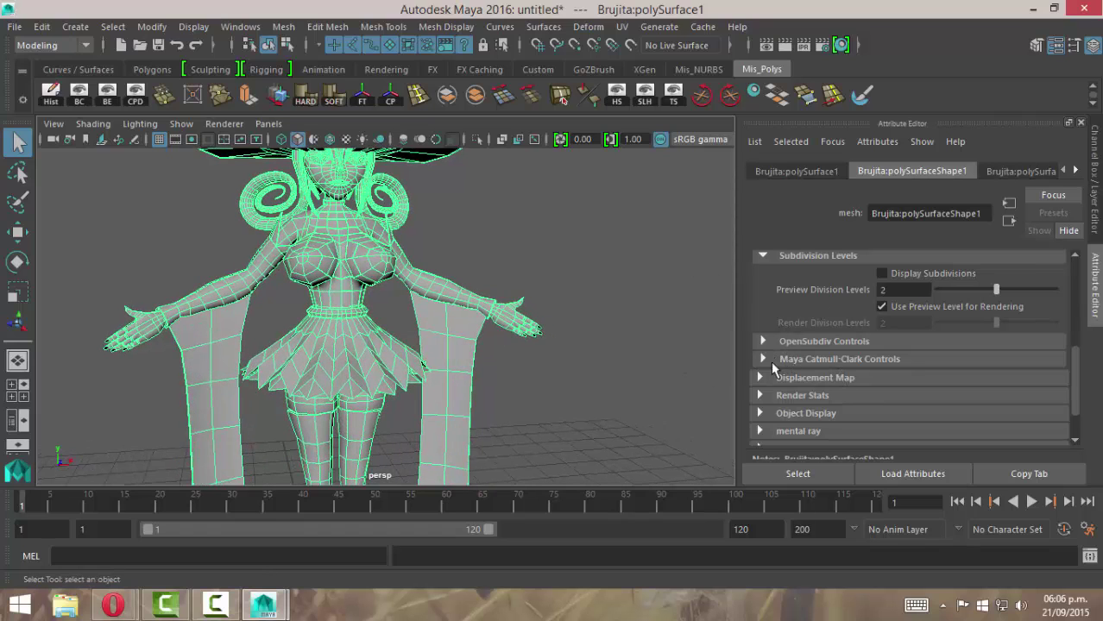
pyautogui.click(762, 359)
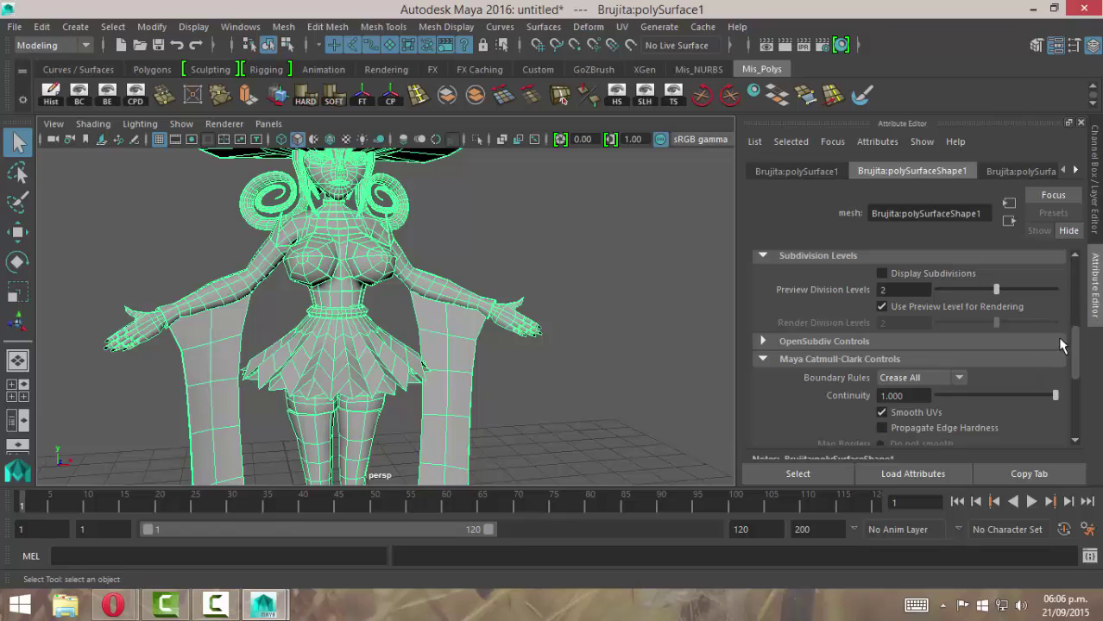
pyautogui.moveTo(1072, 345); pyautogui.dragTo(1061, 371)
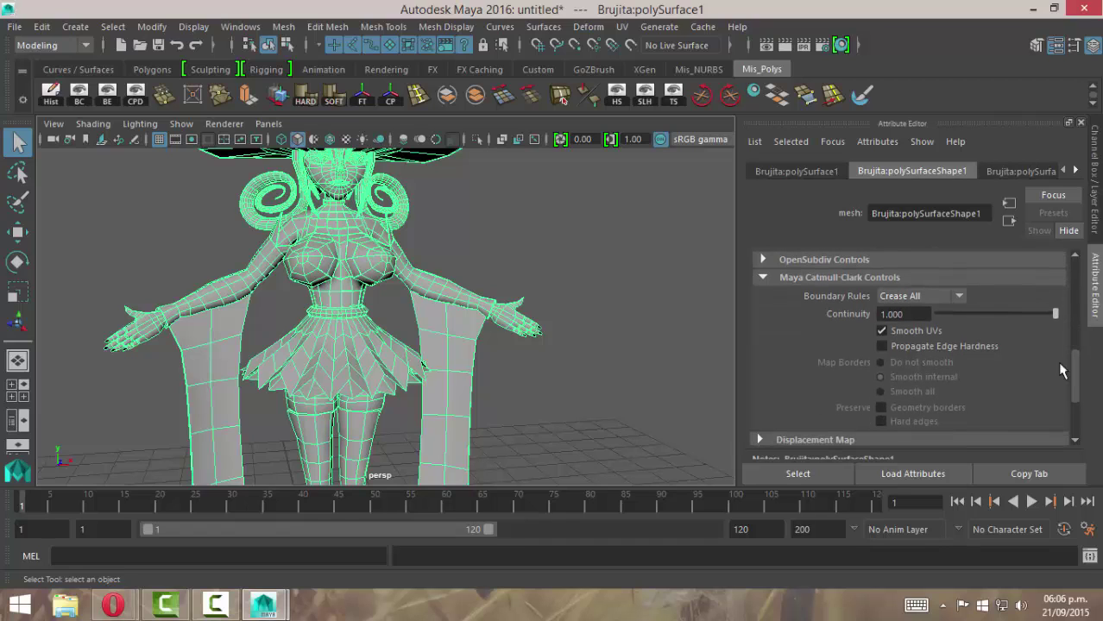
# Open the UV Editor, restore it to a smaller window beside the attributes and frame the right-hand eye opening.
pyautogui.keyDown('alt'); pyautogui.moveTo(444, 271); pyautogui.dragTo(419, 253); pyautogui.keyUp('alt')
pyautogui.keyDown('alt'); pyautogui.moveTo(420, 253); pyautogui.dragTo(384, 322, button='middle'); pyautogui.keyUp('alt')
pyautogui.keyDown('alt'); pyautogui.moveTo(383, 323); pyautogui.dragTo(413, 321, button='right'); pyautogui.keyUp('alt')
pyautogui.keyDown('alt'); pyautogui.moveTo(413, 321); pyautogui.dragTo(412, 316); pyautogui.keyUp('alt')
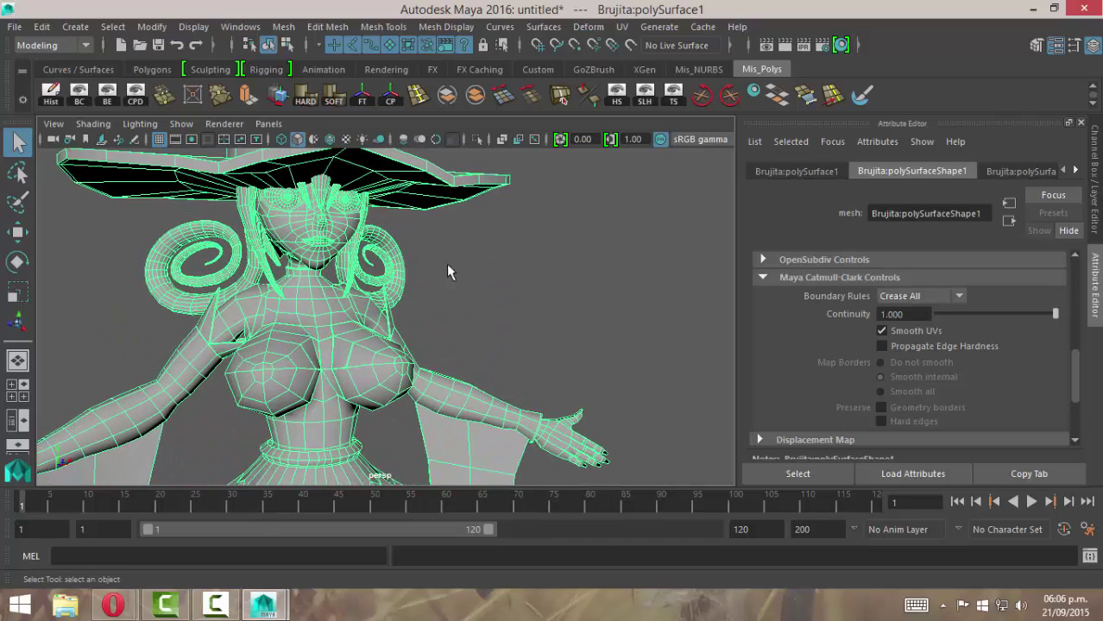
pyautogui.click(285, 28)
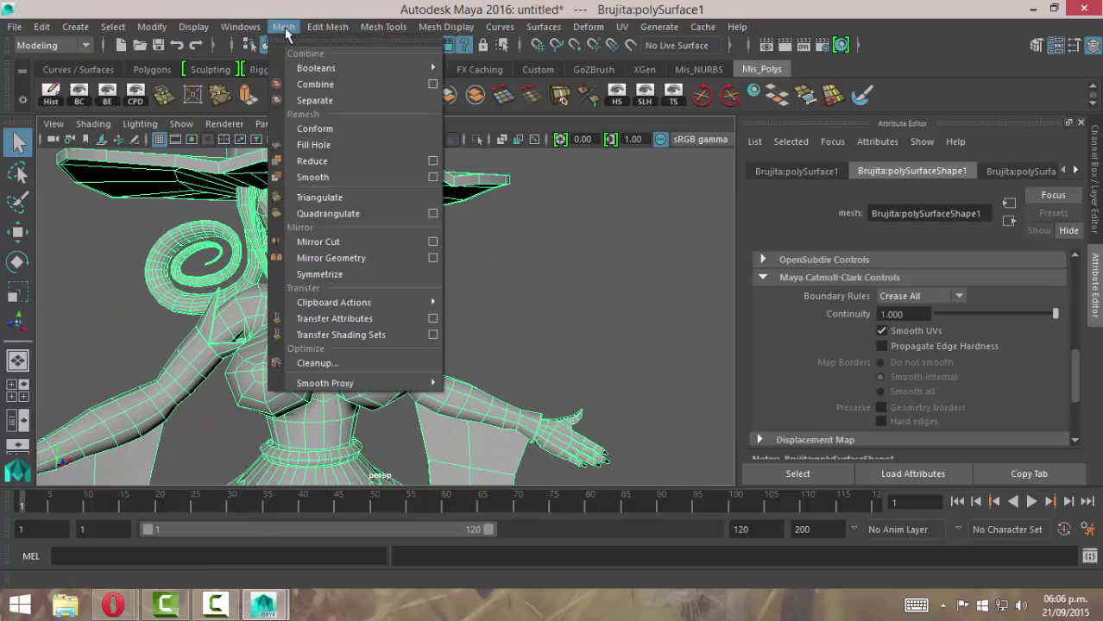
pyautogui.moveTo(238, 31)
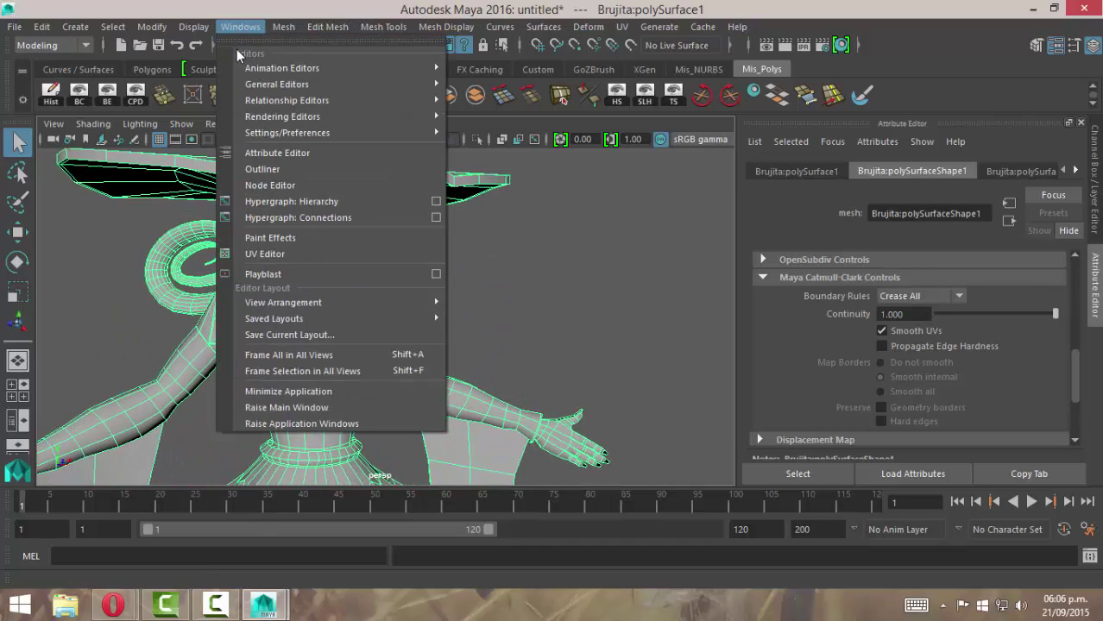
pyautogui.click(285, 258)
pyautogui.scroll(-5, 467, 312)
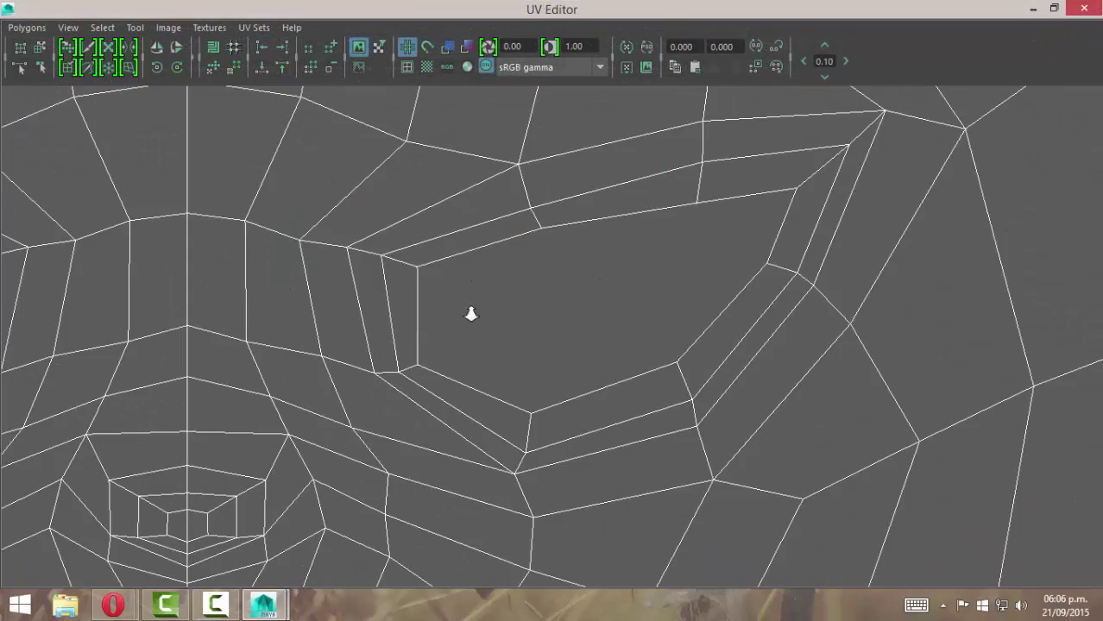
pyautogui.doubleClick(653, 12)
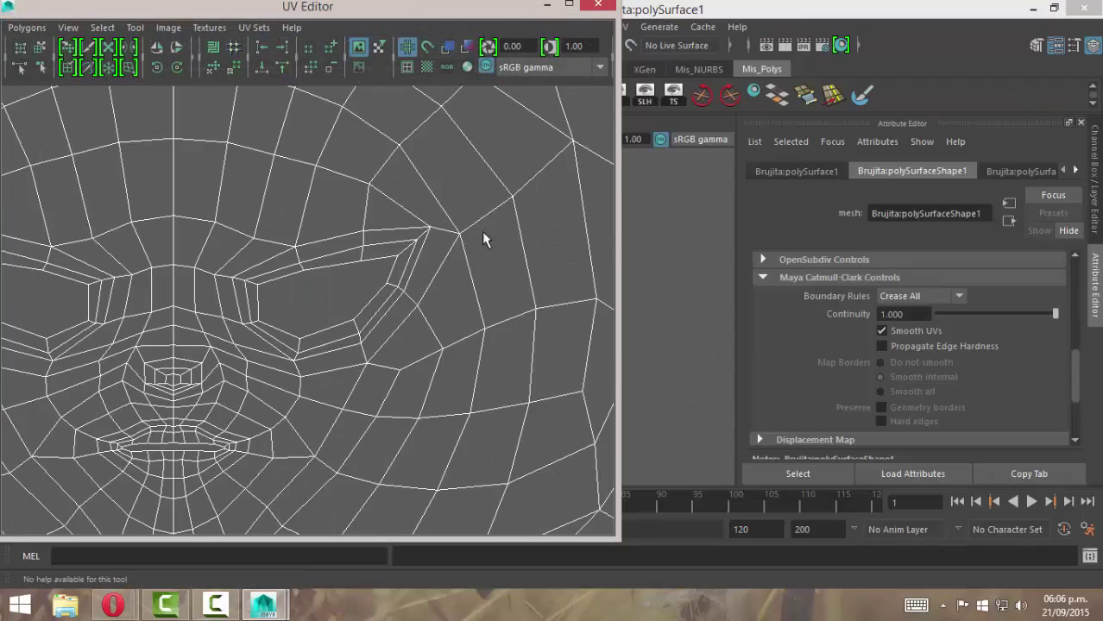
pyautogui.scroll(4, 306, 278)
pyautogui.scroll(3, 475, 312)
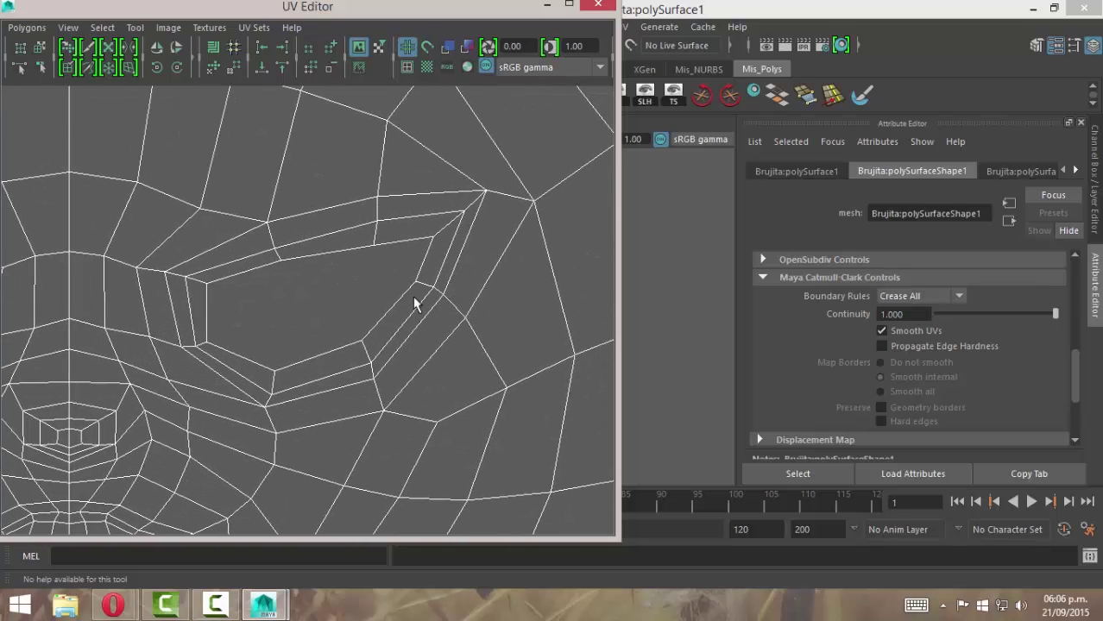
# Toggle the smooth mesh preview on and off to examine how it affects the eye opening's UVs.
pyautogui.press('3')
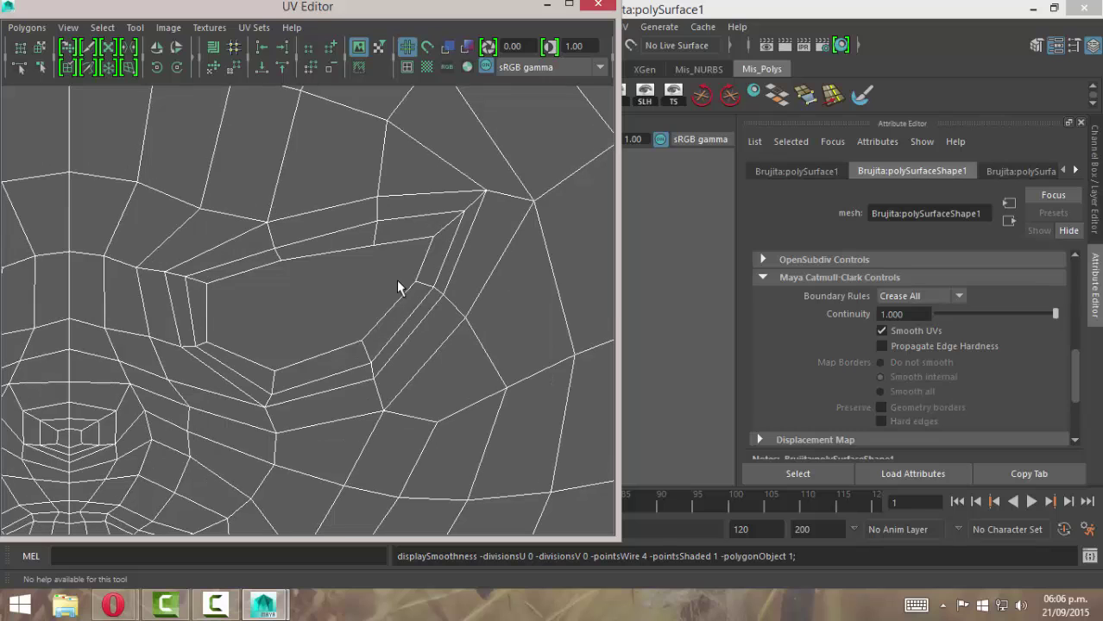
pyautogui.press('3')
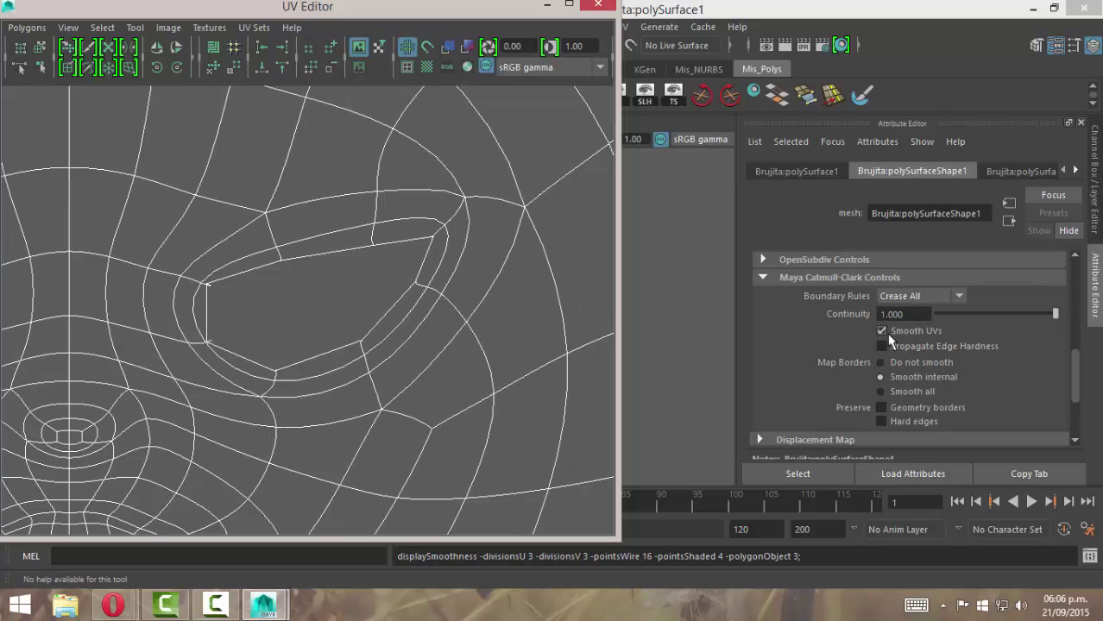
pyautogui.press('1')
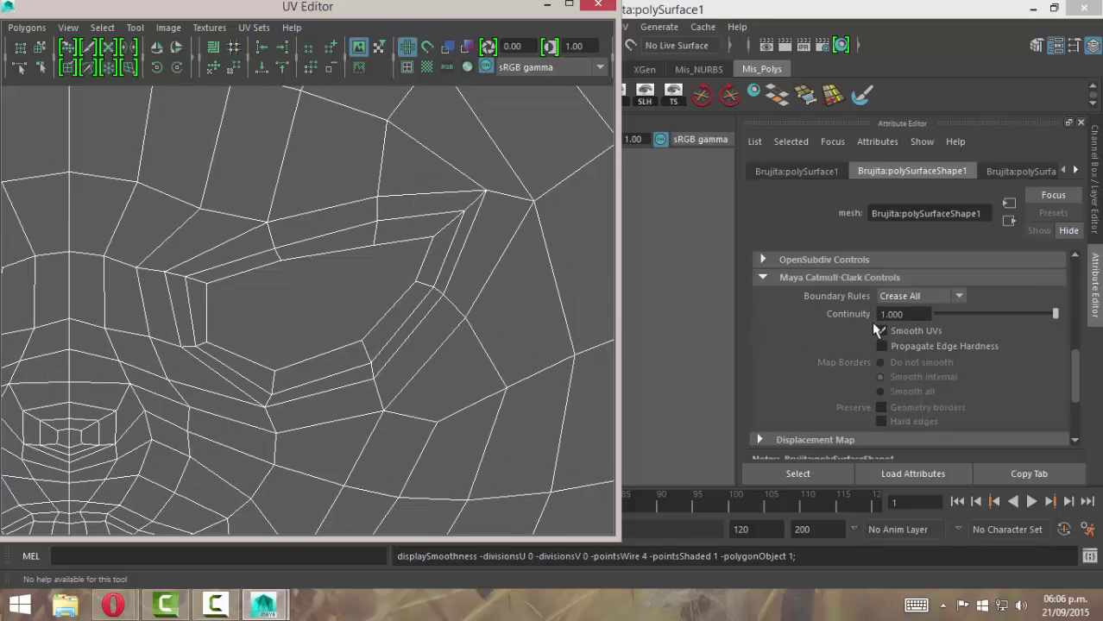
# Turn off Smooth UVs for the mesh and toggle the smooth preview on and off to compare the eye opening's UVs.
pyautogui.click(882, 328)
pyautogui.press('3')
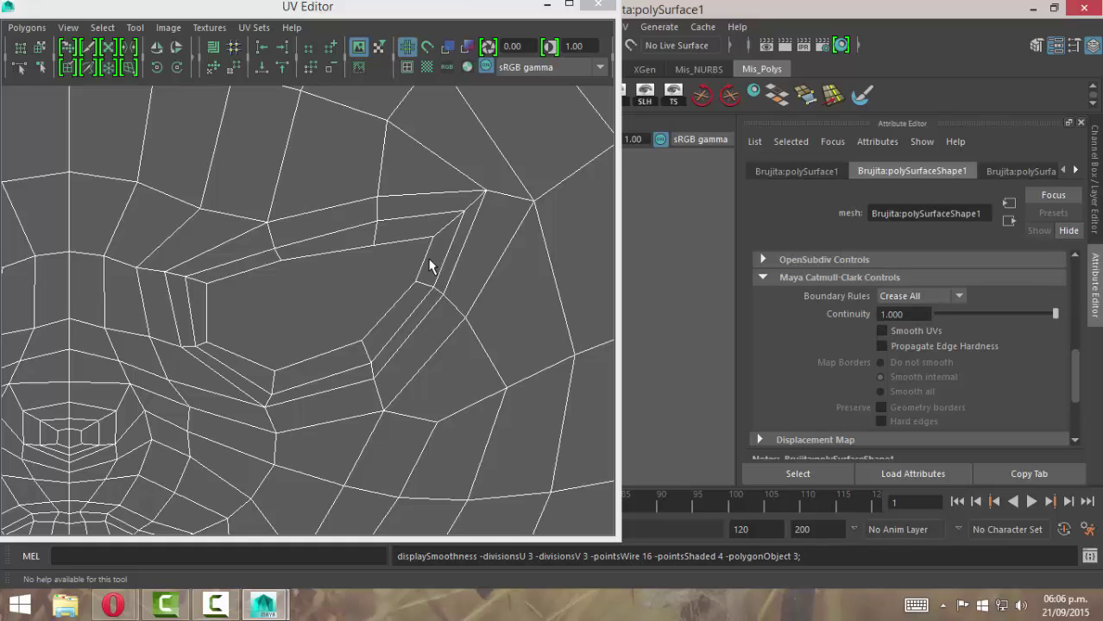
pyautogui.press('1')
pyautogui.press('3')
pyautogui.press('1')
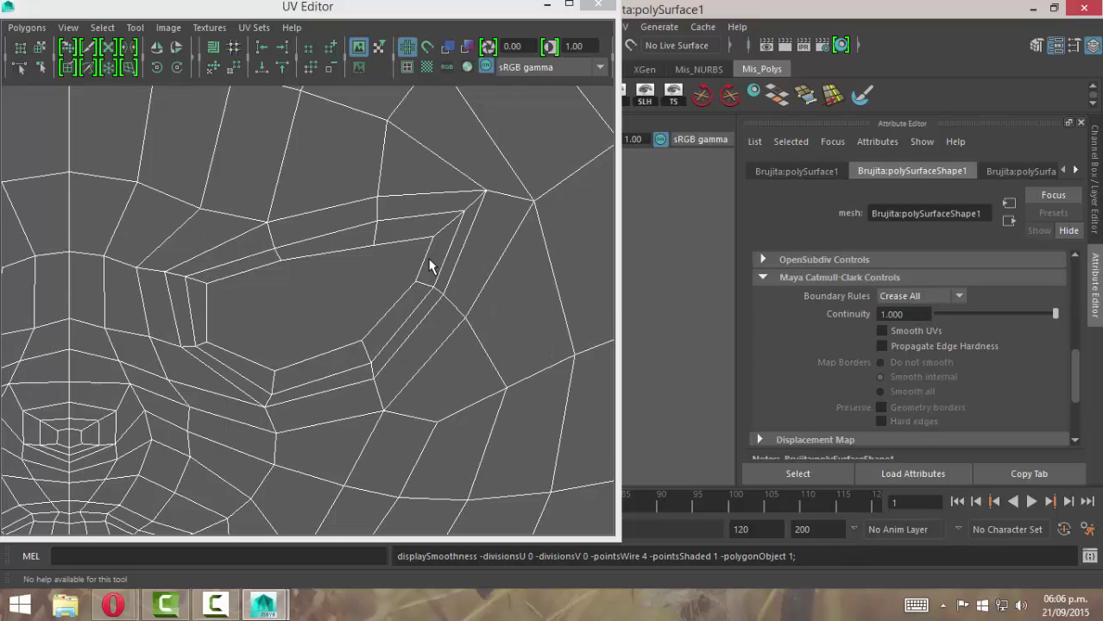
pyautogui.press('3')
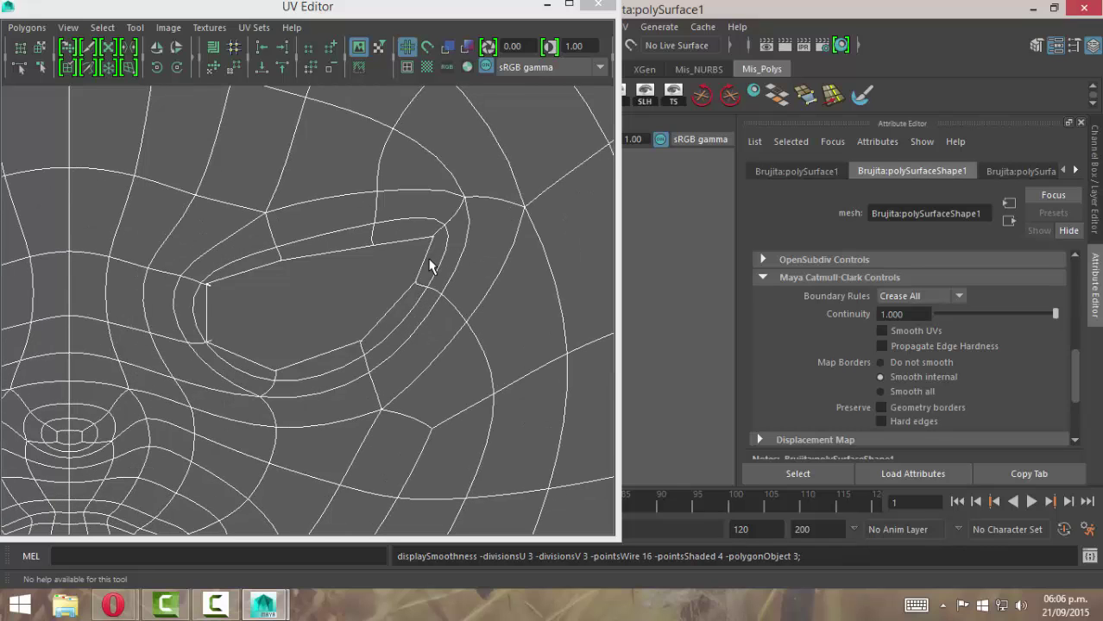
pyautogui.press('1')
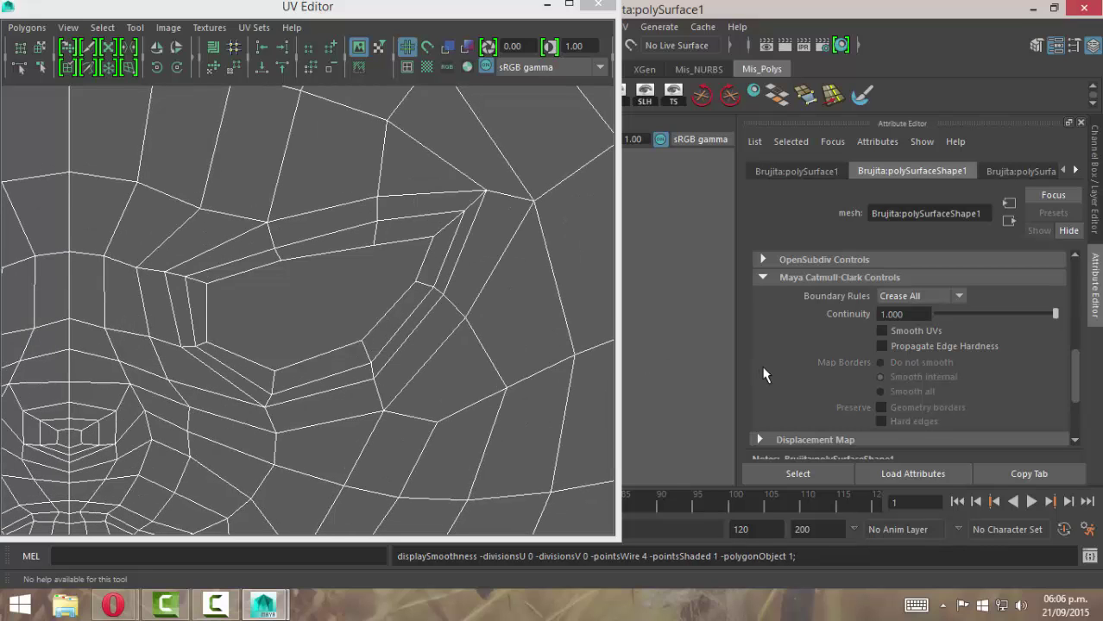
# Set the mesh's Map Borders to Smooth all and toggle the smooth preview to compare the eye opening's UVs.
pyautogui.press('3')
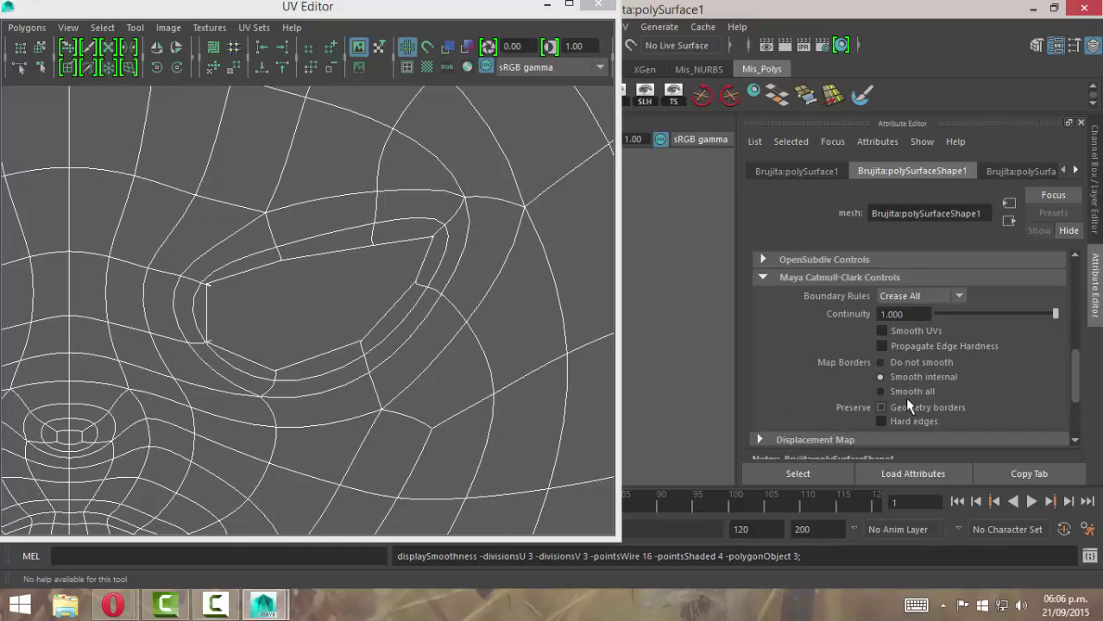
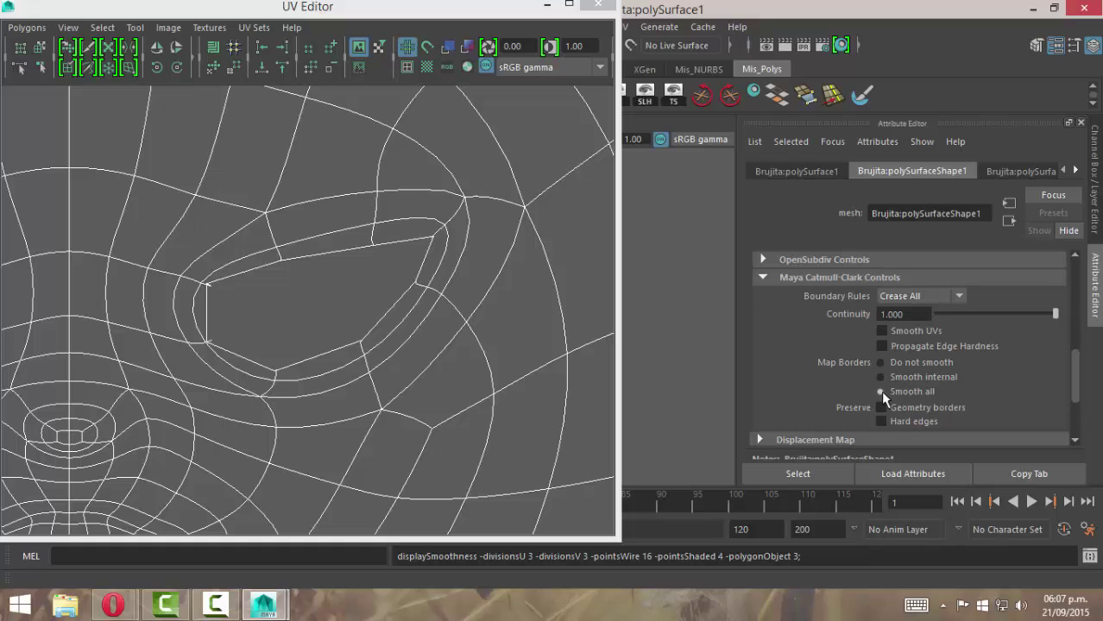
pyautogui.press('1')
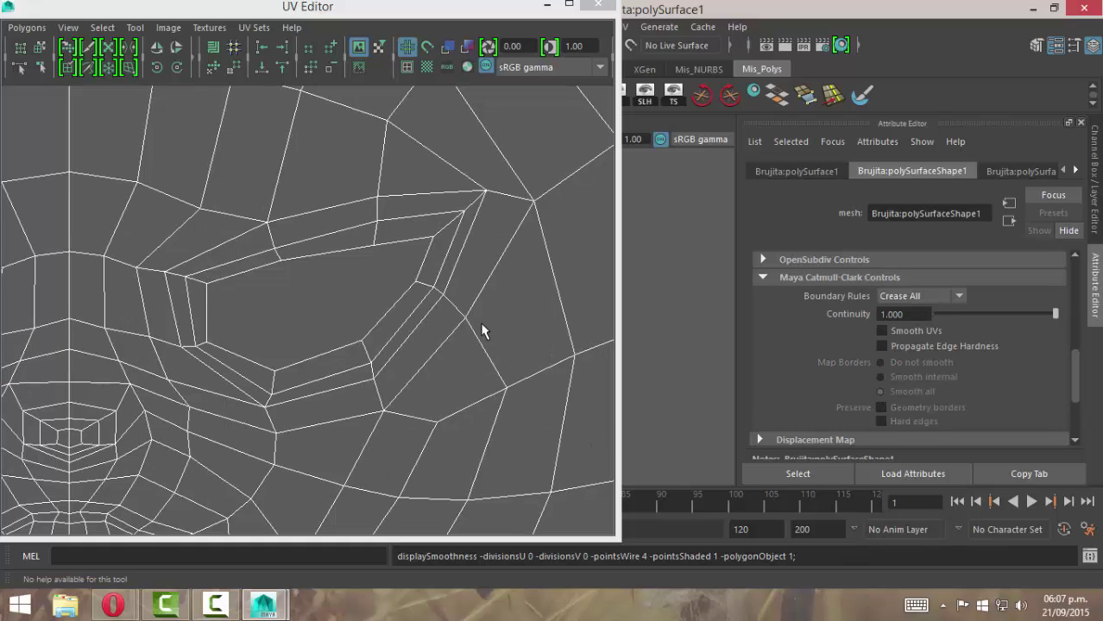
pyautogui.press('3')
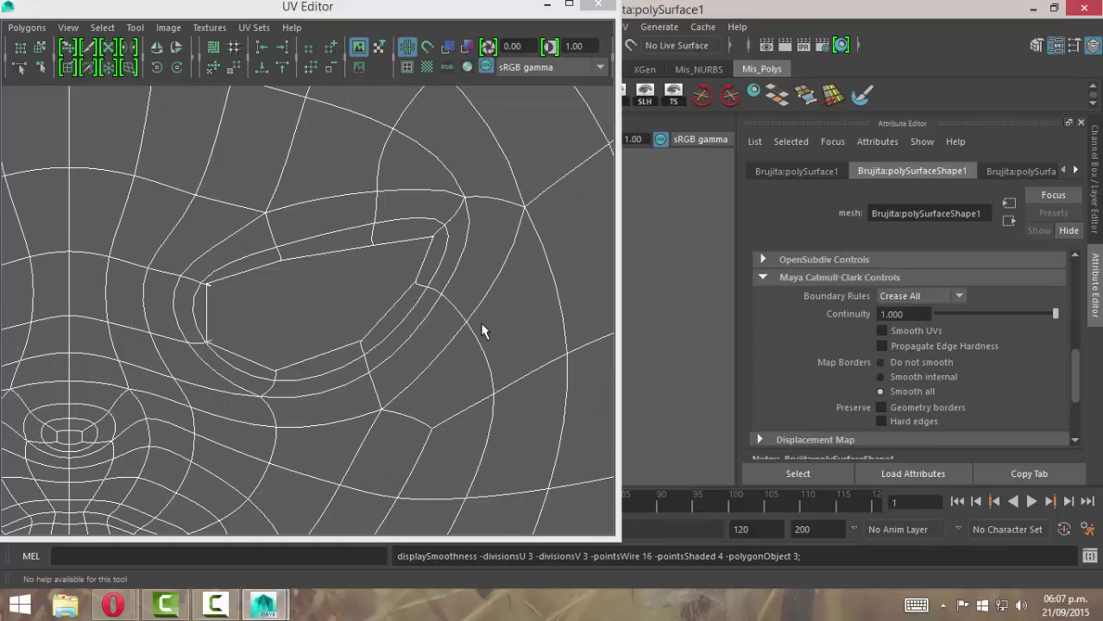
pyautogui.press('1')
pyautogui.press('3')
# Review the mesh's OpenSubdiv Controls, collapse them and return to the Maya Catmull-Clark Controls.
pyautogui.moveTo(1078, 376); pyautogui.dragTo(1076, 347)
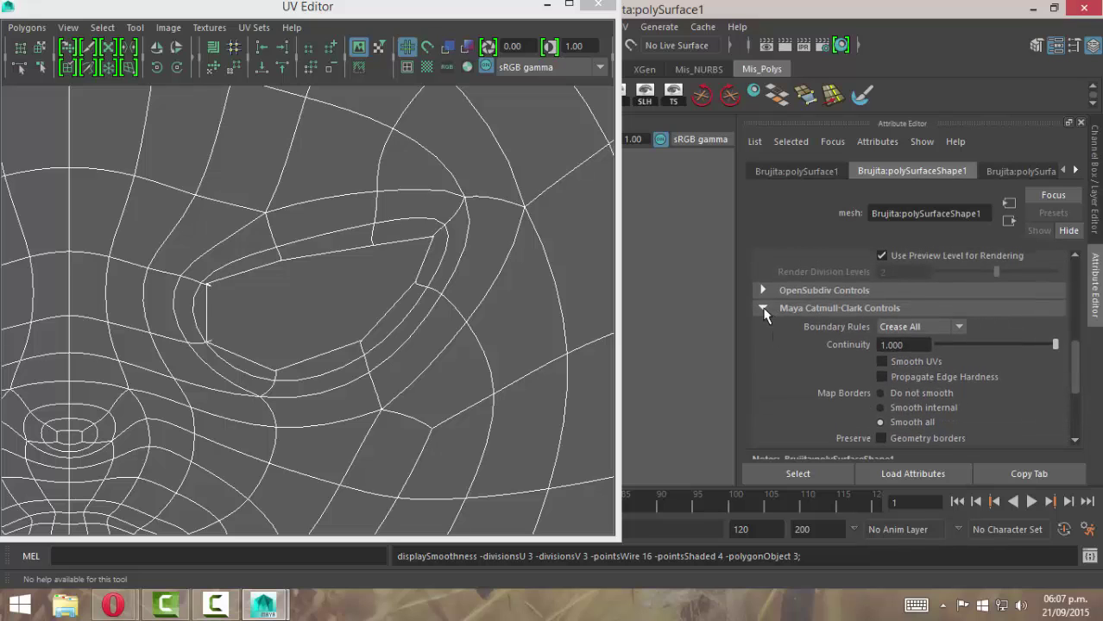
pyautogui.click(763, 309)
pyautogui.click(764, 290)
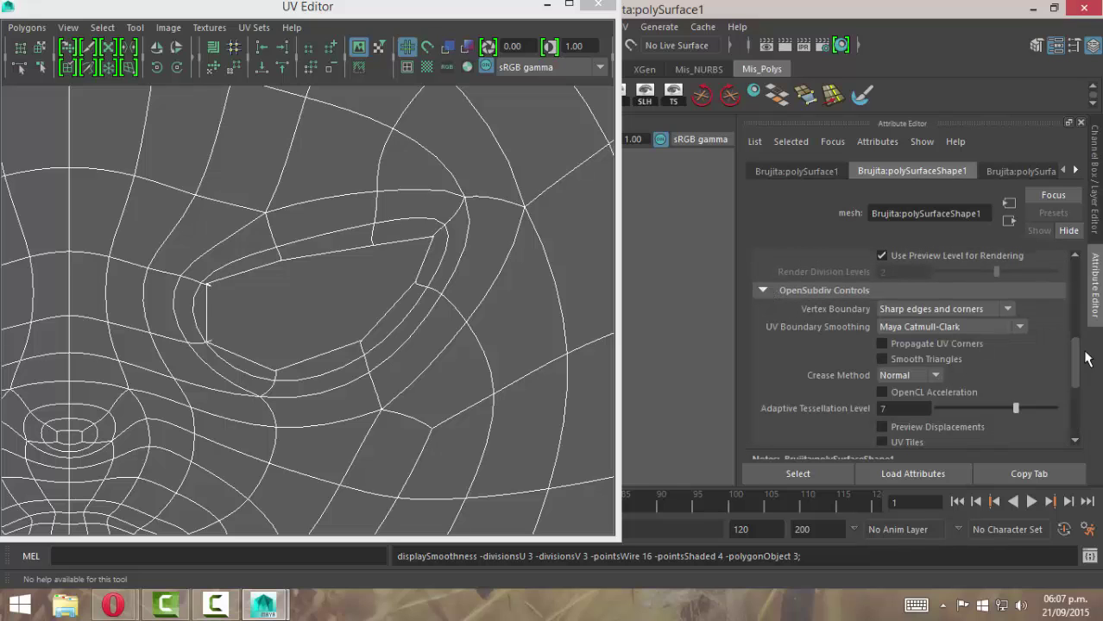
pyautogui.moveTo(1076, 357)
pyautogui.mouseDown()
pyautogui.moveTo(1075, 393)
pyautogui.moveTo(1074, 355)
pyautogui.moveTo(1074, 382)
pyautogui.moveTo(1073, 367)
pyautogui.mouseUp()
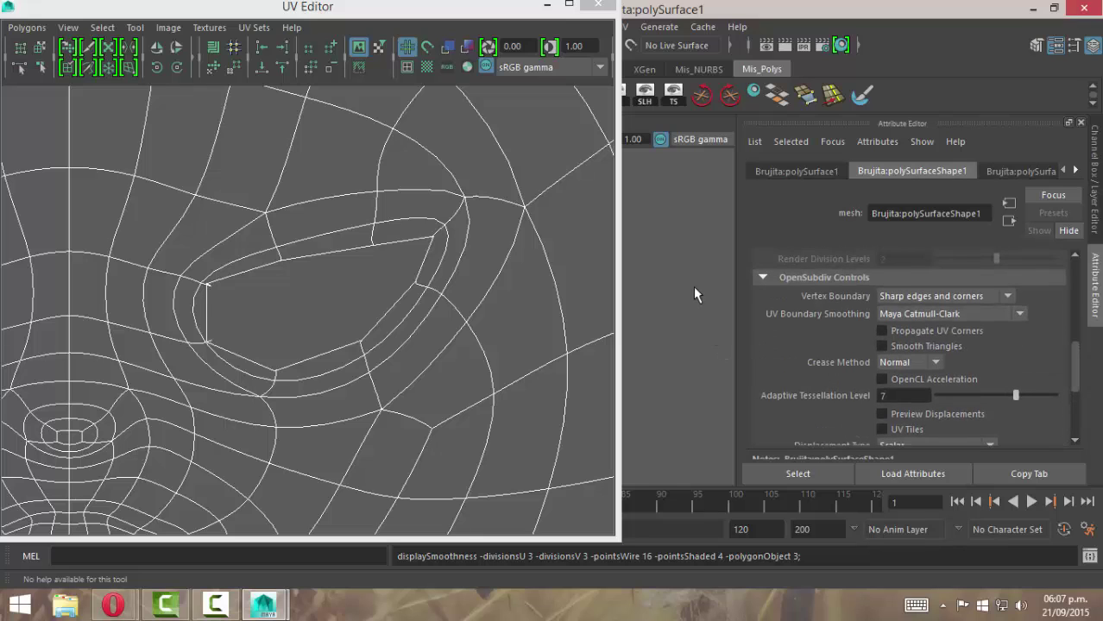
pyautogui.click(761, 277)
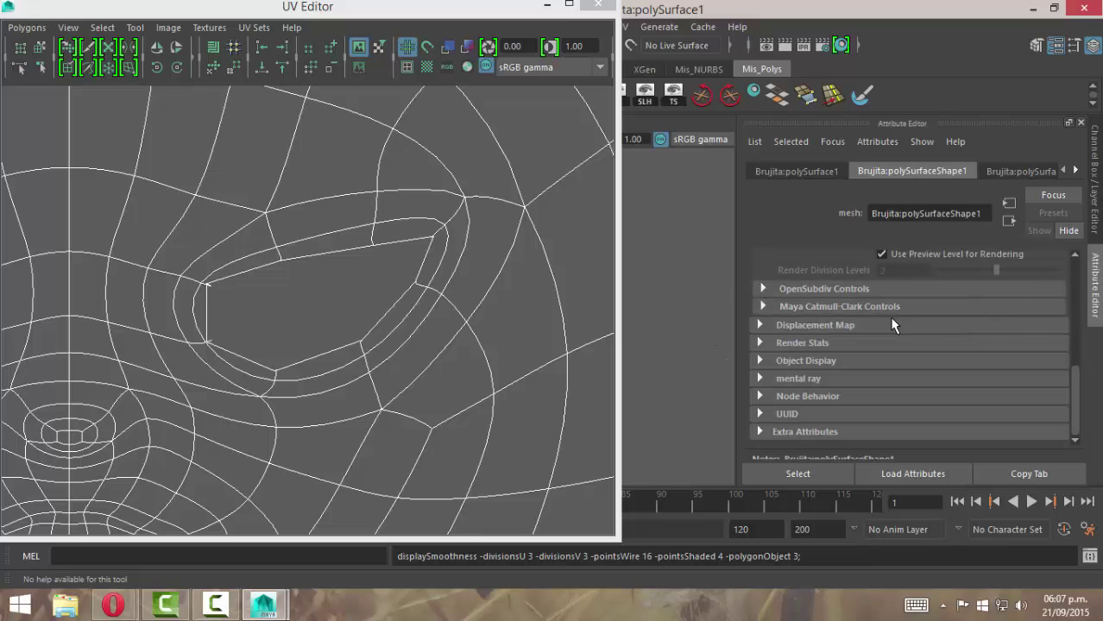
pyautogui.click(760, 307)
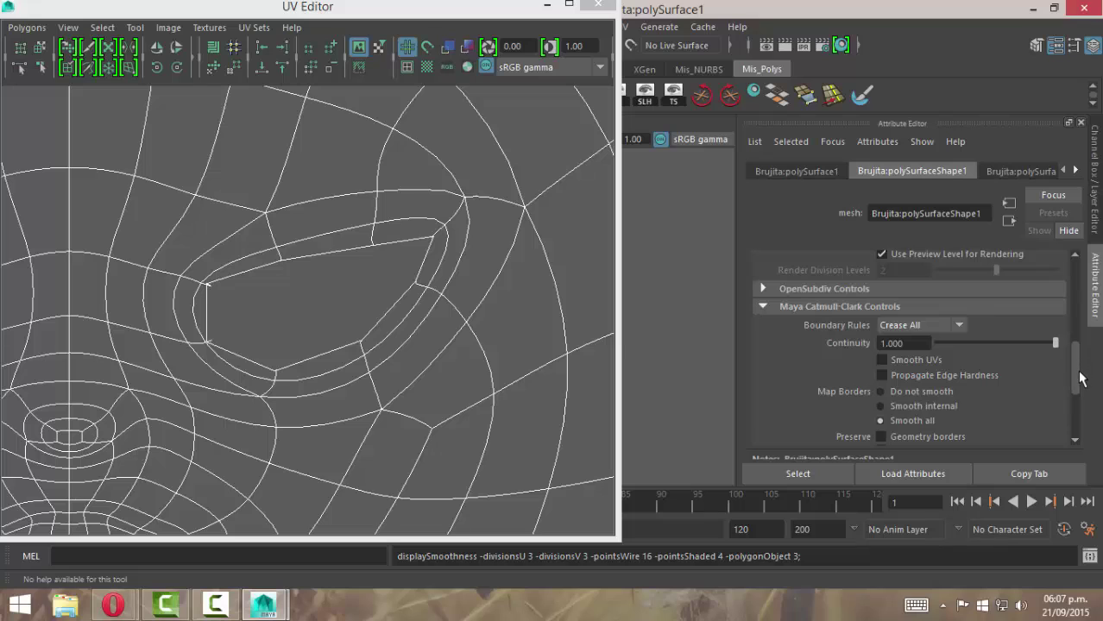
pyautogui.scroll(-3, 1078, 388)
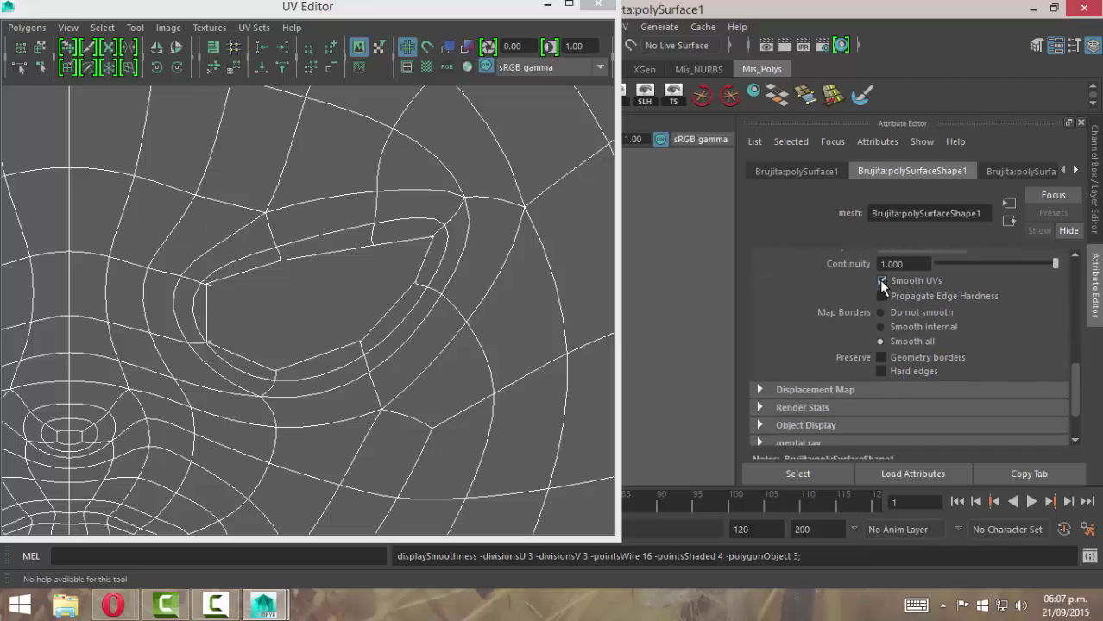
# Preserve Geometry borders with Smooth UVs off, and toggle the smooth preview to compare the eye opening's UVs.
pyautogui.click(881, 282)
pyautogui.press('1')
pyautogui.press('3')
pyautogui.press('1')
pyautogui.press('3')
# Examine the smooth-previewed UVs closely at the inner corners of the eye opening, and close the UV Editor.
pyautogui.scroll(7, 460, 390)
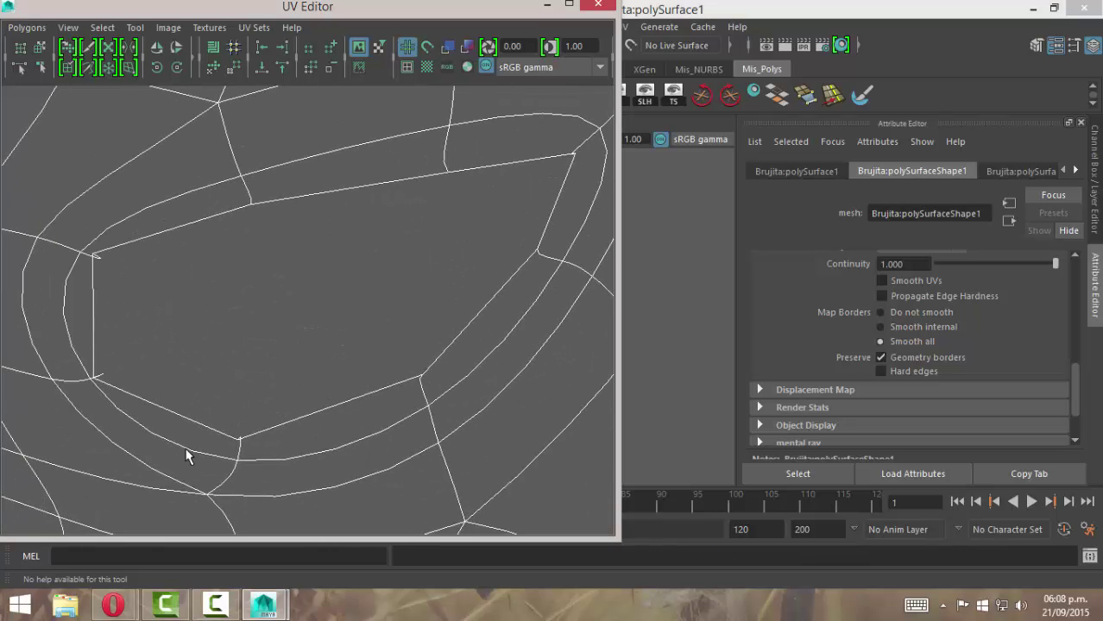
pyautogui.keyDown('alt'); pyautogui.moveTo(187, 455); pyautogui.dragTo(286, 364, button='middle'); pyautogui.keyUp('alt')
pyautogui.scroll(2, 149, 325)
pyautogui.keyDown('alt'); pyautogui.moveTo(297, 300); pyautogui.dragTo(508, 311, button='middle'); pyautogui.keyUp('alt')
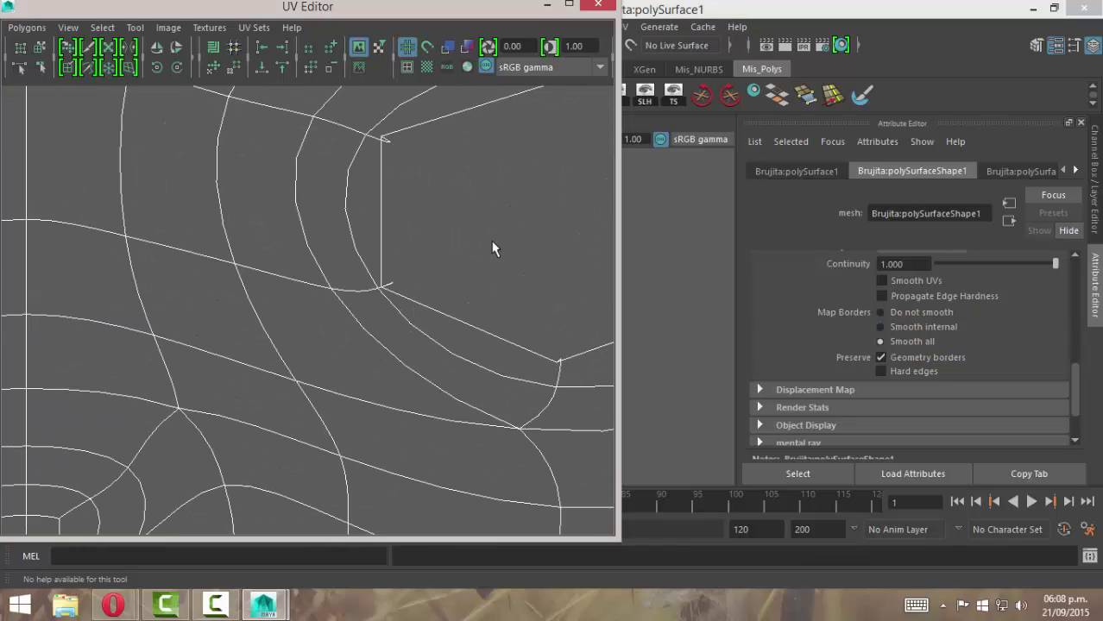
pyautogui.scroll(2, 479, 238)
pyautogui.keyDown('alt'); pyautogui.moveTo(451, 223); pyautogui.dragTo(434, 386, button='middle'); pyautogui.keyUp('alt')
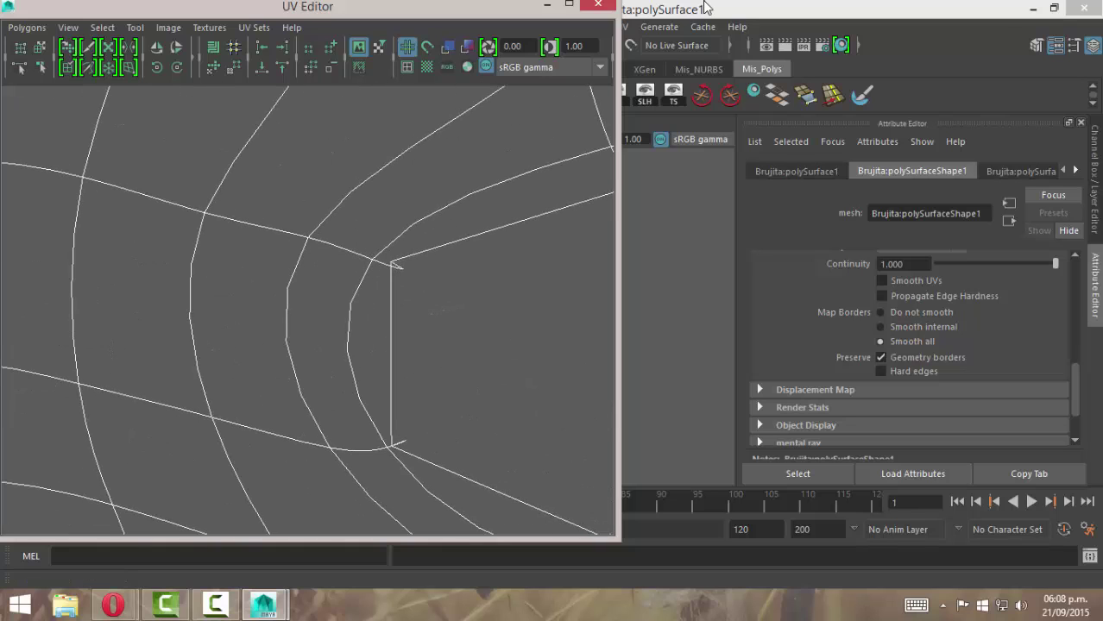
pyautogui.click(601, 7)
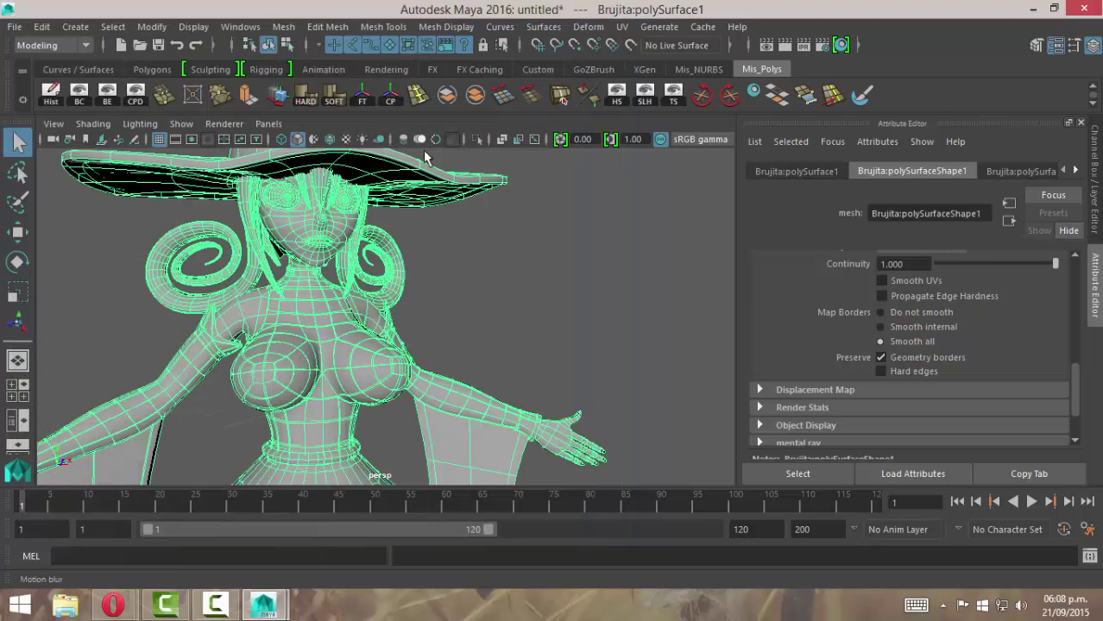
# Reselect the character mesh and turn off its smooth preview.
pyautogui.click(586, 290)
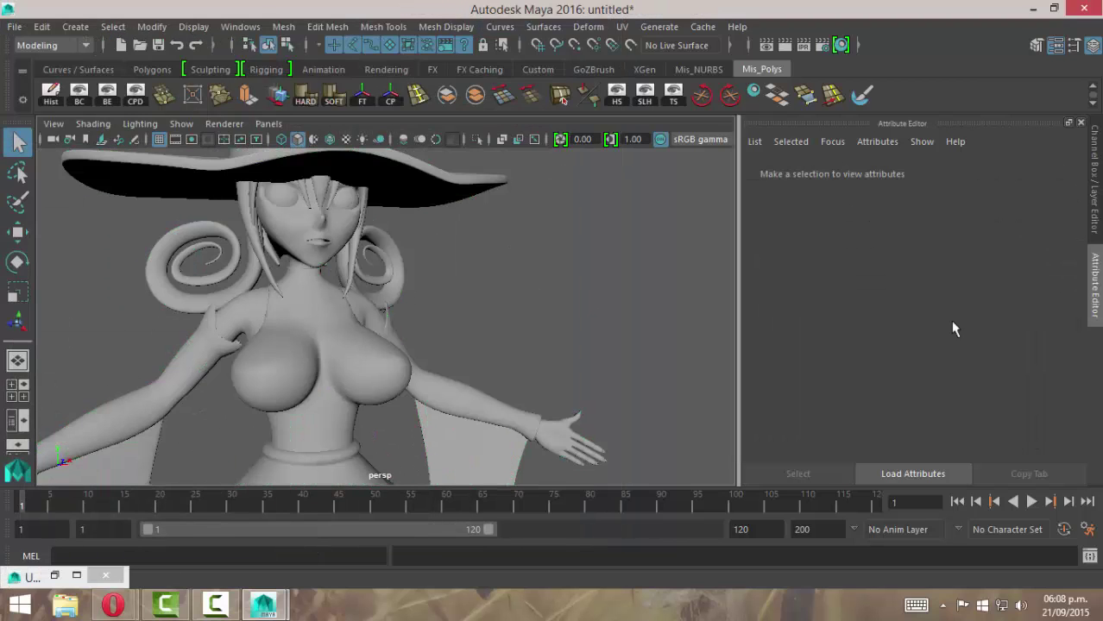
pyautogui.click(349, 334)
pyautogui.moveTo(1077, 363); pyautogui.dragTo(1077, 269)
pyautogui.press('1')
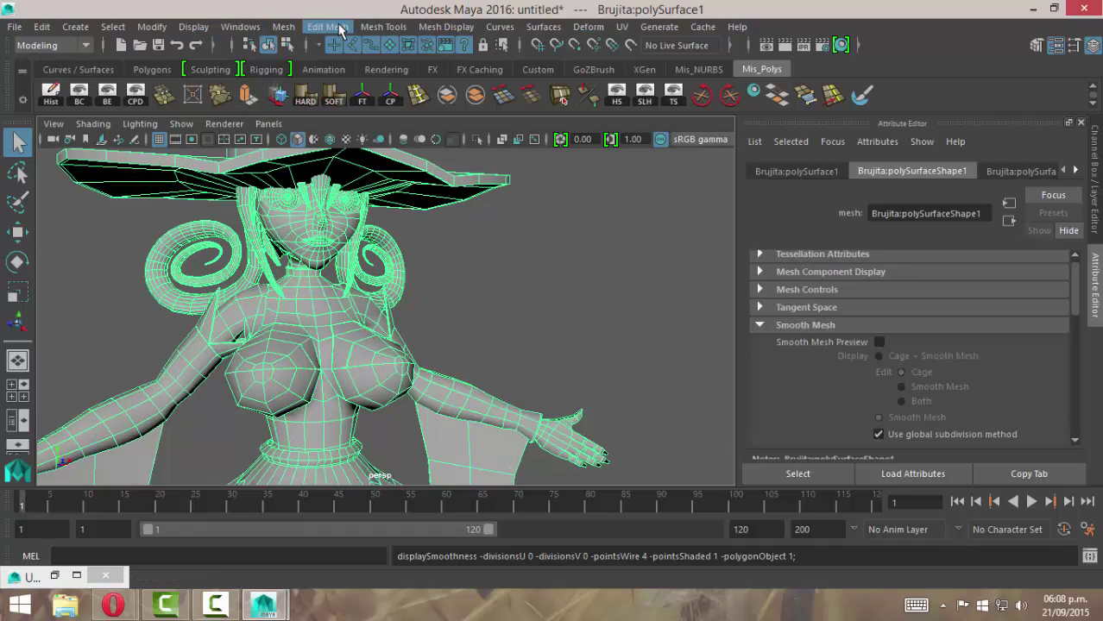
# Smooth the character mesh with Maya Catmull-Clark subdivision, 2 division levels and Smooth UVs turned off.
pyautogui.click(286, 27)
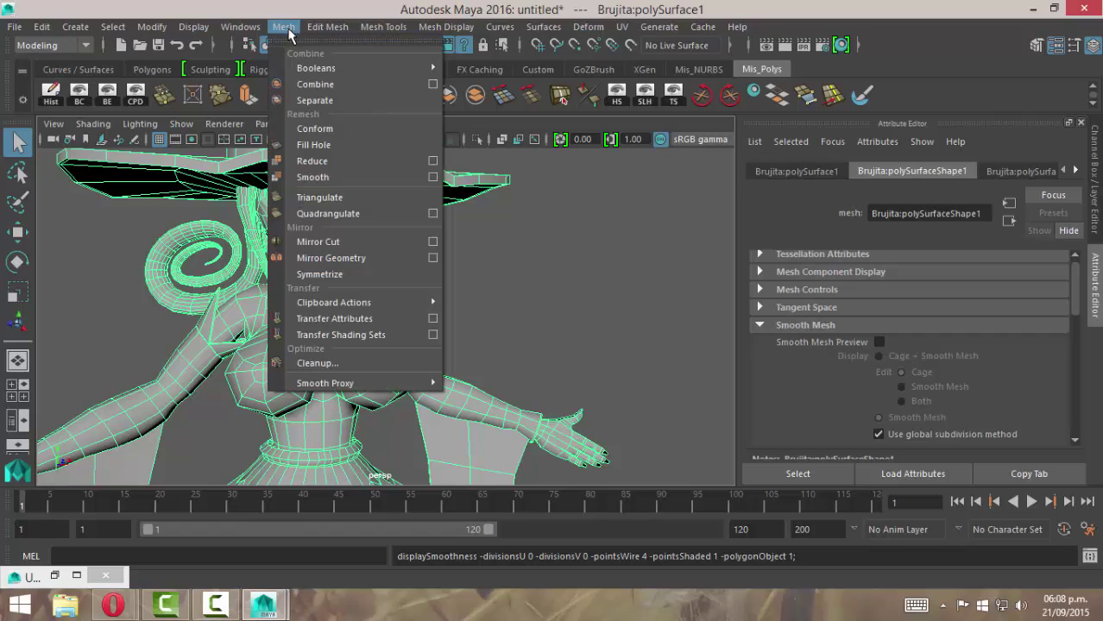
pyautogui.click(430, 177)
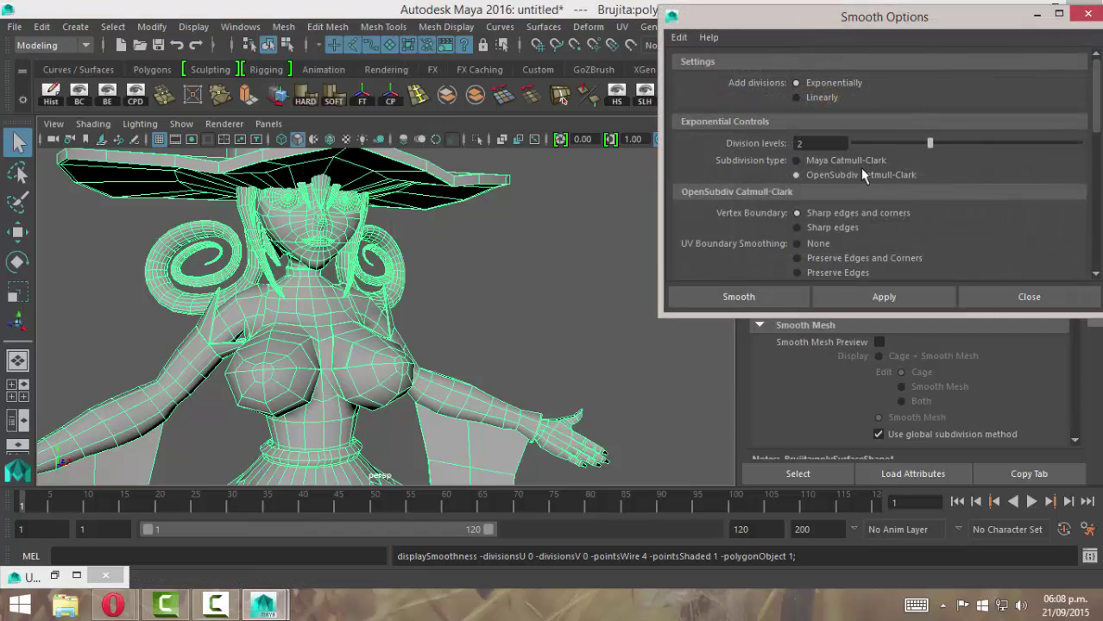
pyautogui.click(814, 162)
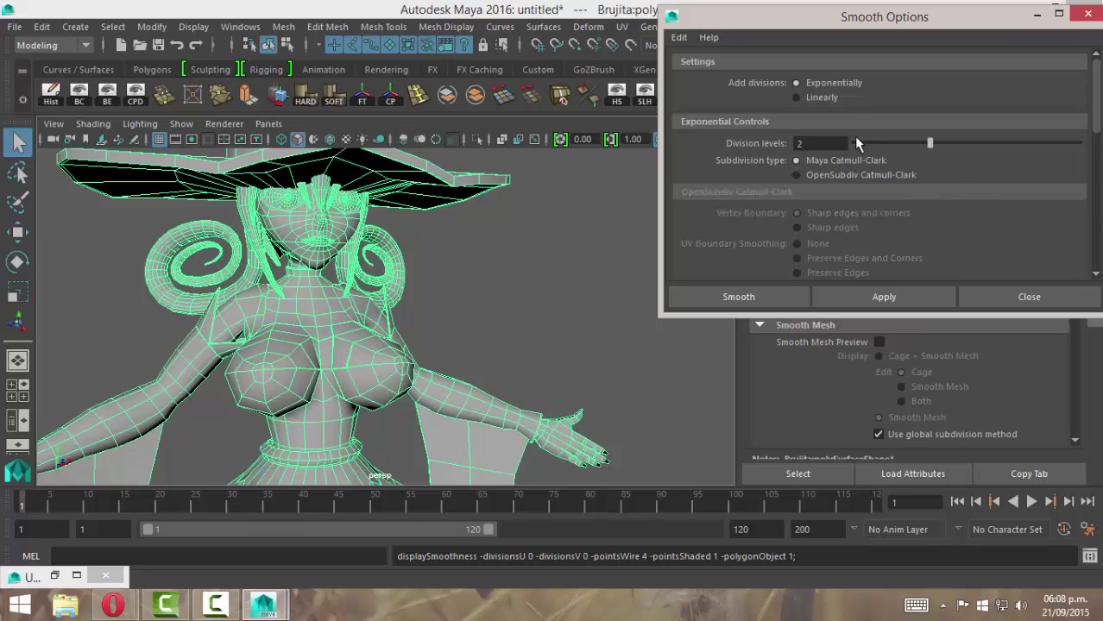
pyautogui.moveTo(1094, 119); pyautogui.dragTo(1099, 214)
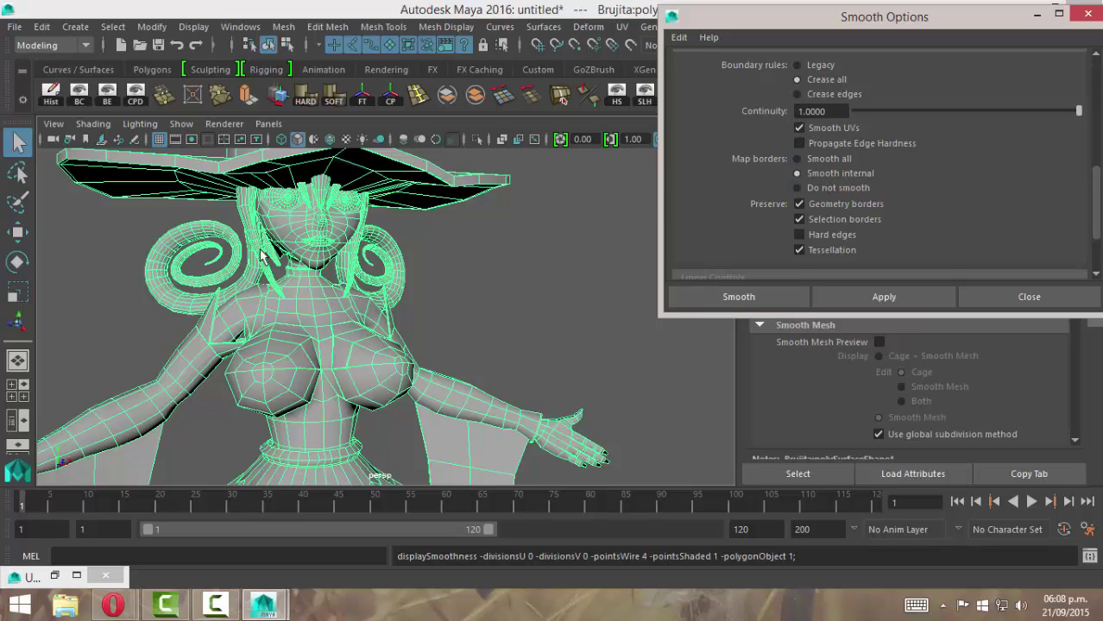
pyautogui.click(802, 128)
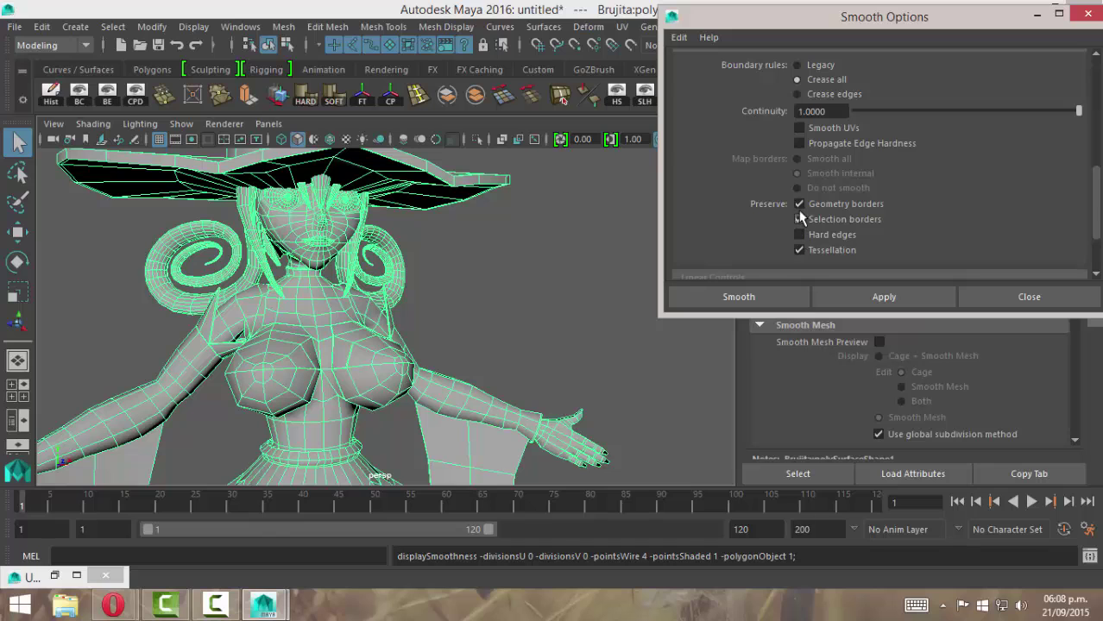
pyautogui.click(738, 296)
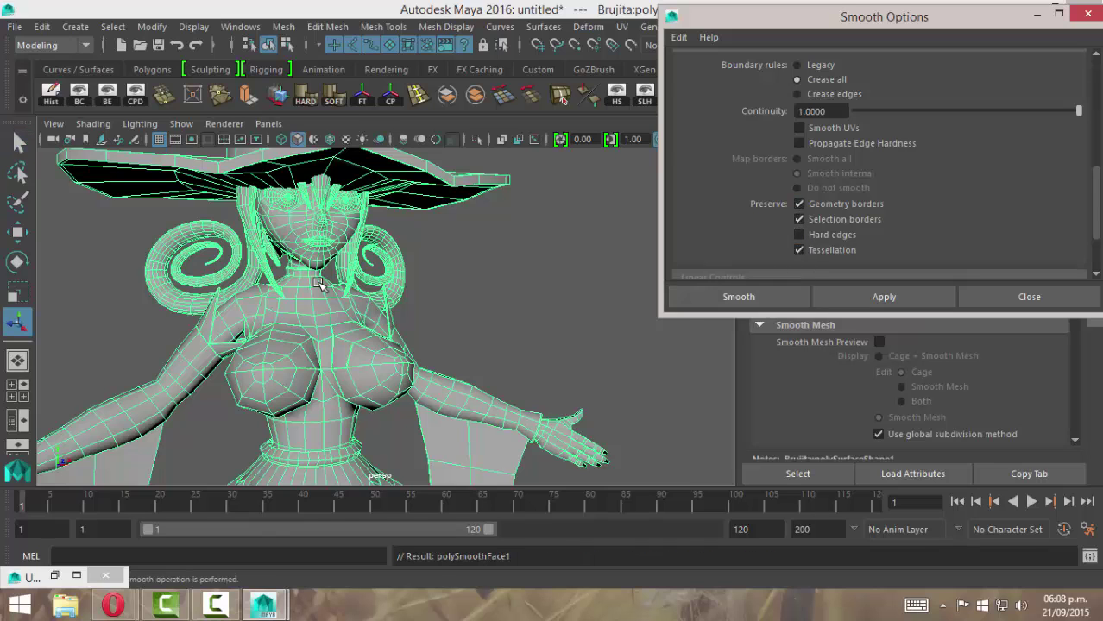
# Open the UV Editor and examine the smoothed mesh's UVs around the right-hand eye opening.
pyautogui.click(239, 27)
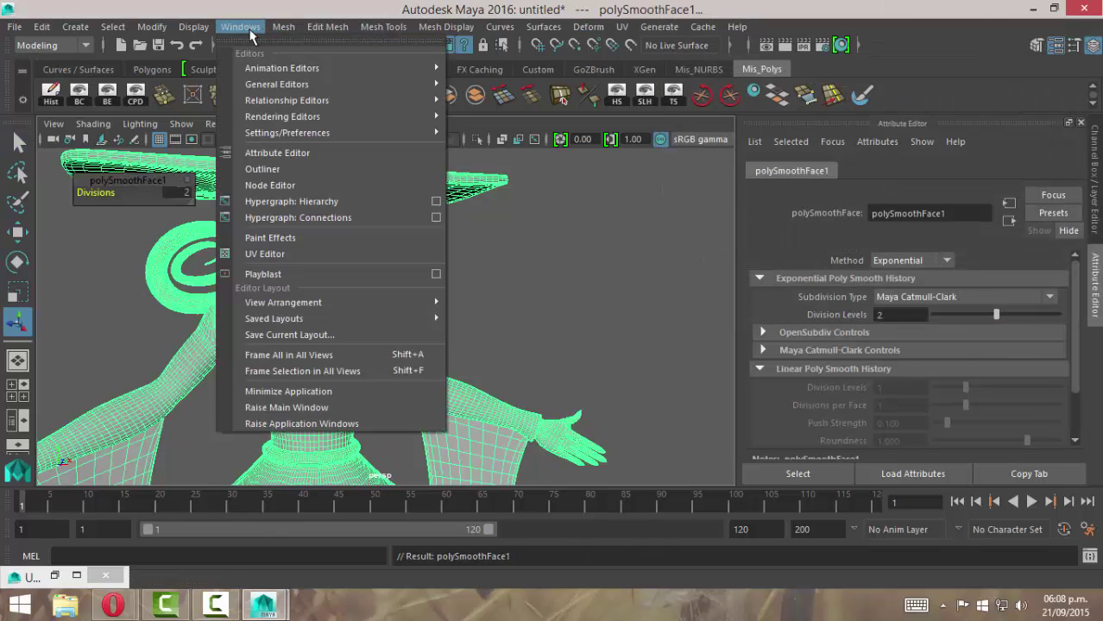
pyautogui.click(264, 254)
pyautogui.keyDown('alt'); pyautogui.moveTo(371, 299); pyautogui.dragTo(164, 304, button='right'); pyautogui.keyUp('alt')
pyautogui.keyDown('alt'); pyautogui.moveTo(422, 304); pyautogui.dragTo(250, 304, button='right'); pyautogui.keyUp('alt')
pyautogui.keyDown('alt'); pyautogui.moveTo(565, 268); pyautogui.dragTo(340, 234, button='middle'); pyautogui.keyUp('alt')
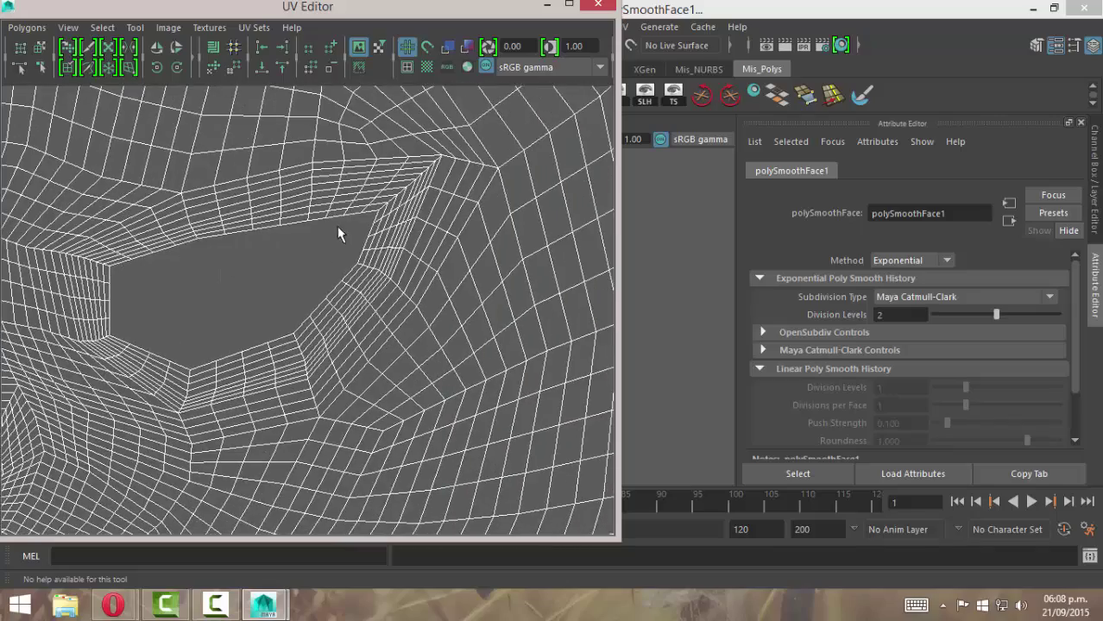
pyautogui.keyDown('alt'); pyautogui.moveTo(332, 224); pyautogui.dragTo(442, 207, button='right'); pyautogui.keyUp('alt')
pyautogui.keyDown('alt'); pyautogui.moveTo(442, 207); pyautogui.dragTo(429, 315, button='middle'); pyautogui.keyUp('alt')
pyautogui.keyDown('alt'); pyautogui.moveTo(548, 271); pyautogui.dragTo(604, 263, button='right'); pyautogui.keyUp('alt')
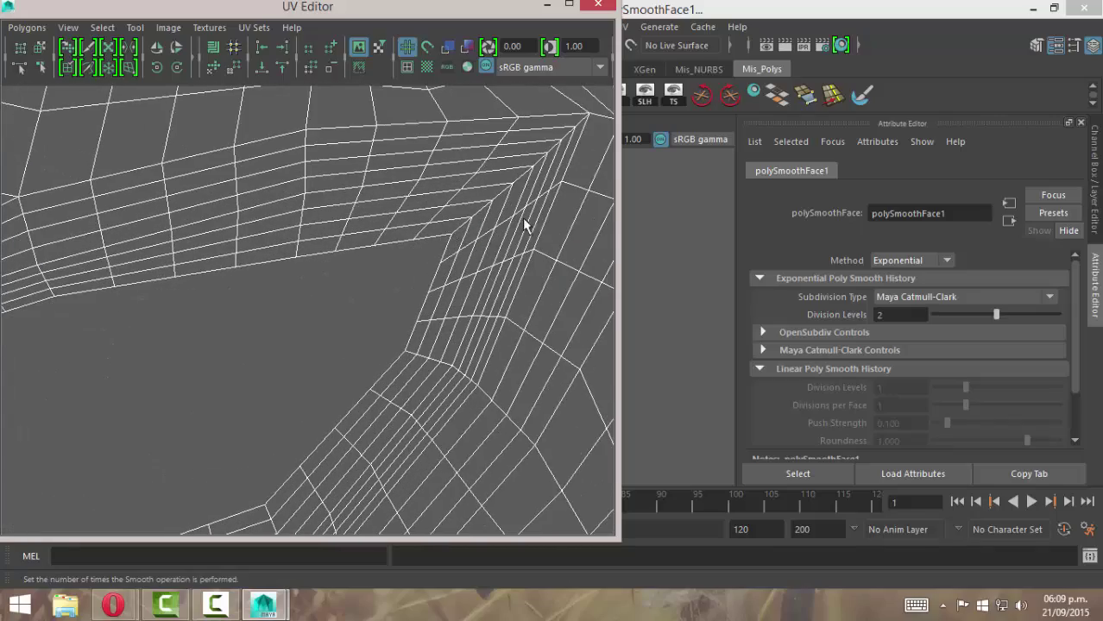
pyautogui.keyDown('alt'); pyautogui.moveTo(524, 226); pyautogui.dragTo(479, 250, button='right'); pyautogui.keyUp('alt')
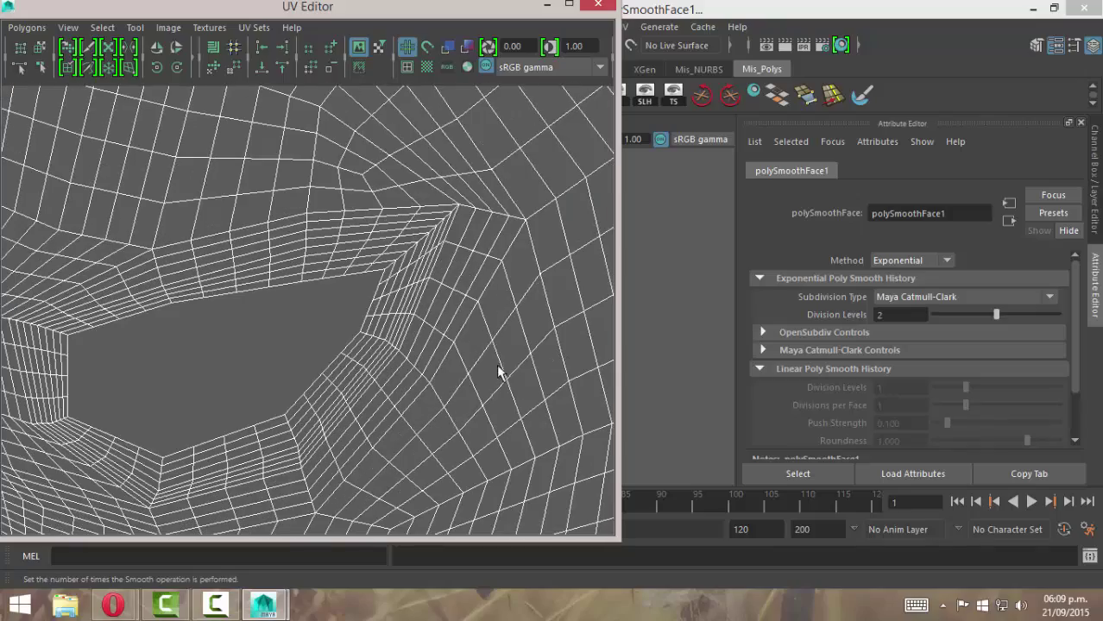
# Examine the UVs of the whole face and the left-hand eye opening, and close the UV Editor.
pyautogui.keyDown('alt'); pyautogui.moveTo(500, 372); pyautogui.dragTo(431, 190, button='right'); pyautogui.keyUp('alt')
pyautogui.keyDown('alt'); pyautogui.moveTo(492, 246); pyautogui.dragTo(315, 273, button='right'); pyautogui.keyUp('alt')
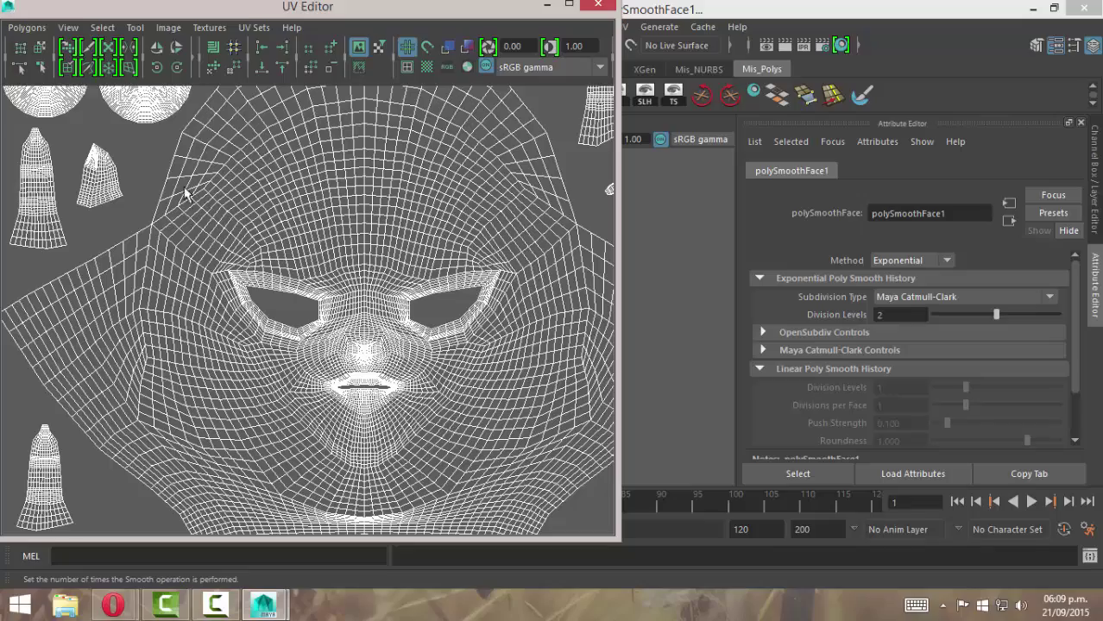
pyautogui.keyDown('alt'); pyautogui.moveTo(214, 326); pyautogui.dragTo(324, 249, button='right'); pyautogui.keyUp('alt')
pyautogui.keyDown('alt'); pyautogui.moveTo(323, 248); pyautogui.dragTo(315, 299, button='middle'); pyautogui.keyUp('alt')
pyautogui.keyDown('alt'); pyautogui.moveTo(315, 298); pyautogui.dragTo(507, 284, button='right'); pyautogui.keyUp('alt')
pyautogui.keyDown('alt'); pyautogui.moveTo(475, 222); pyautogui.dragTo(438, 334, button='middle'); pyautogui.keyUp('alt')
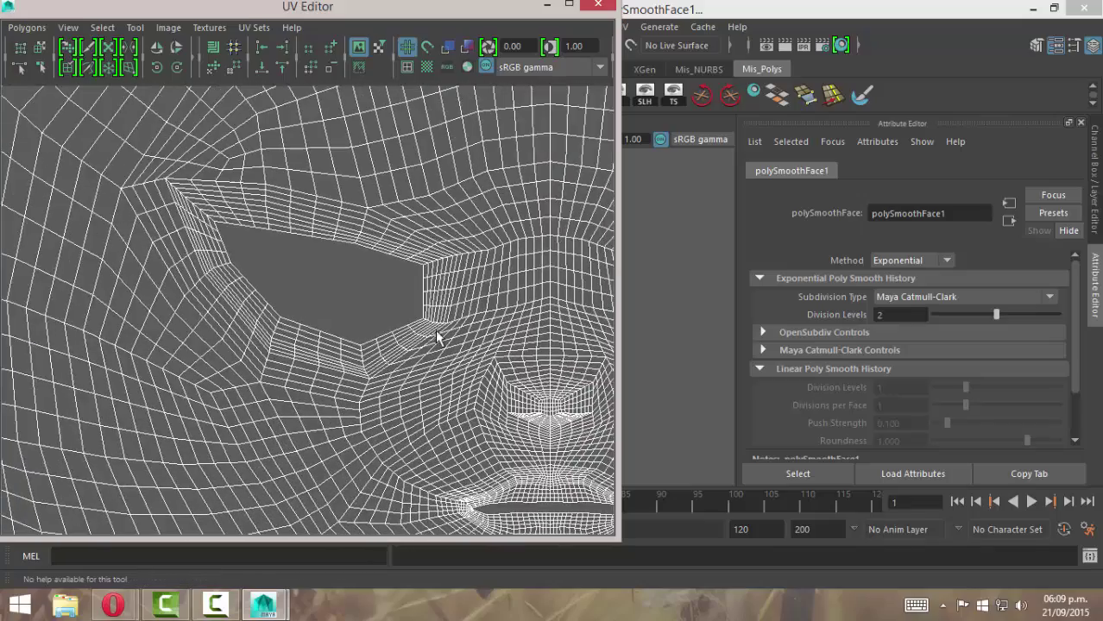
pyautogui.click(599, 5)
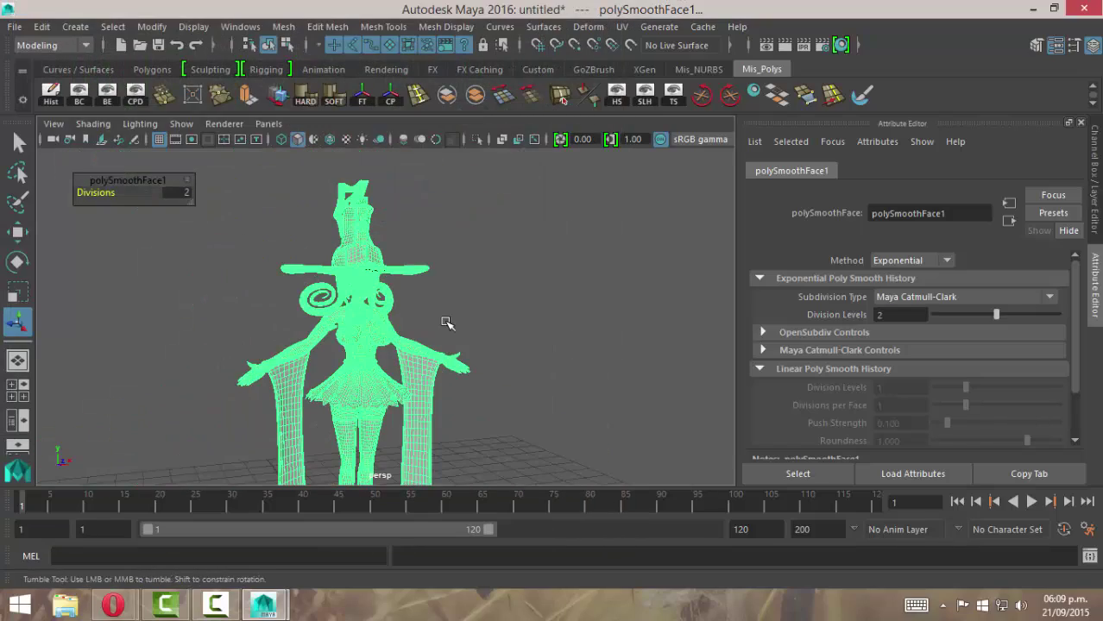
# Inspect the smoothed character in the perspective view, from the full figure to the hat, head and upper body.
pyautogui.keyDown('alt'); pyautogui.moveTo(517, 289); pyautogui.dragTo(366, 327); pyautogui.keyUp('alt')
pyautogui.keyDown('alt'); pyautogui.moveTo(359, 327); pyautogui.dragTo(406, 328, button='right'); pyautogui.keyUp('alt')
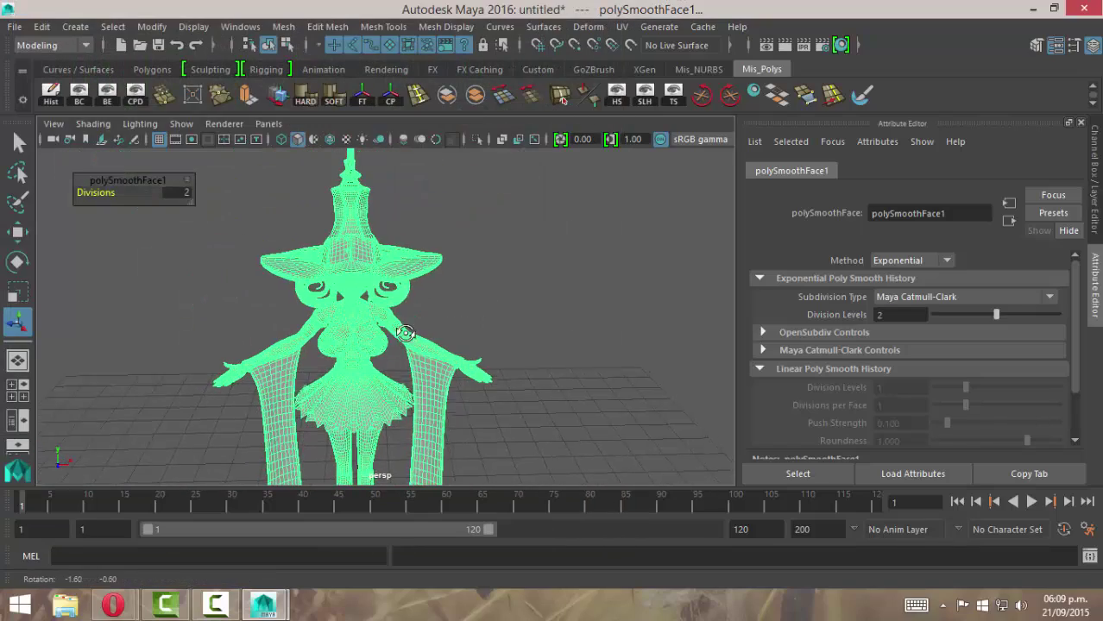
pyautogui.keyDown('alt'); pyautogui.moveTo(406, 327); pyautogui.dragTo(430, 313); pyautogui.keyUp('alt')
pyautogui.keyDown('alt'); pyautogui.moveTo(359, 296); pyautogui.dragTo(396, 255, button='middle'); pyautogui.keyUp('alt')
pyautogui.keyDown('alt'); pyautogui.moveTo(465, 266); pyautogui.dragTo(402, 278); pyautogui.keyUp('alt')
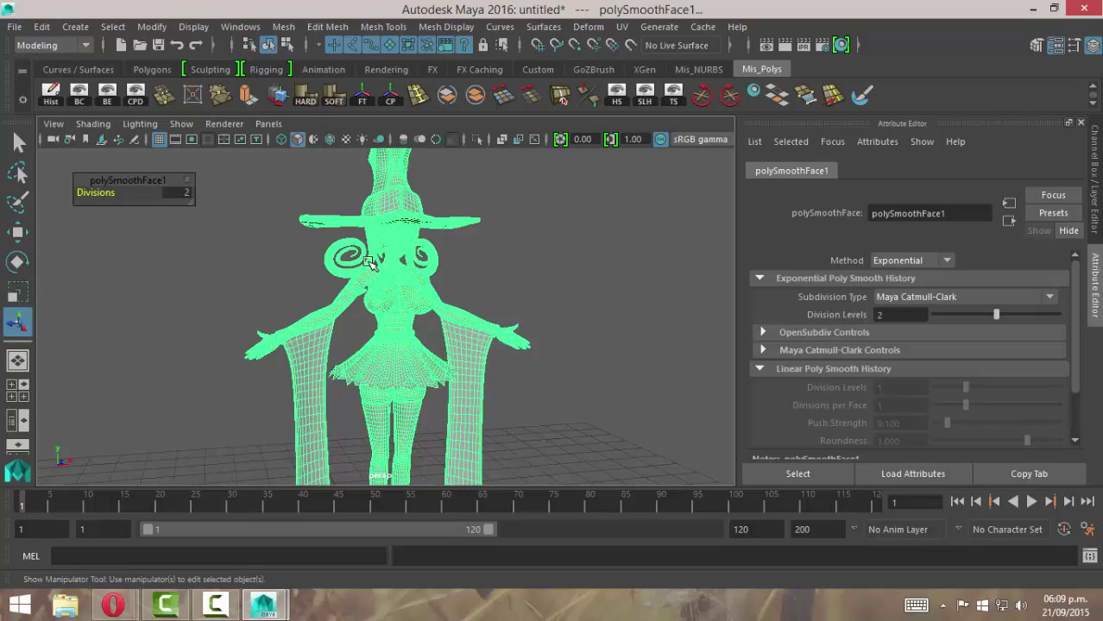
pyautogui.keyDown('alt'); pyautogui.moveTo(370, 263); pyautogui.dragTo(452, 238, button='right'); pyautogui.keyUp('alt')
pyautogui.keyDown('alt'); pyautogui.moveTo(452, 238); pyautogui.dragTo(436, 281, button='middle'); pyautogui.keyUp('alt')
pyautogui.keyDown('alt'); pyautogui.moveTo(408, 259); pyautogui.dragTo(492, 251, button='right'); pyautogui.keyUp('alt')
pyautogui.keyDown('alt'); pyautogui.moveTo(487, 236); pyautogui.dragTo(494, 262, button='middle'); pyautogui.keyUp('alt')
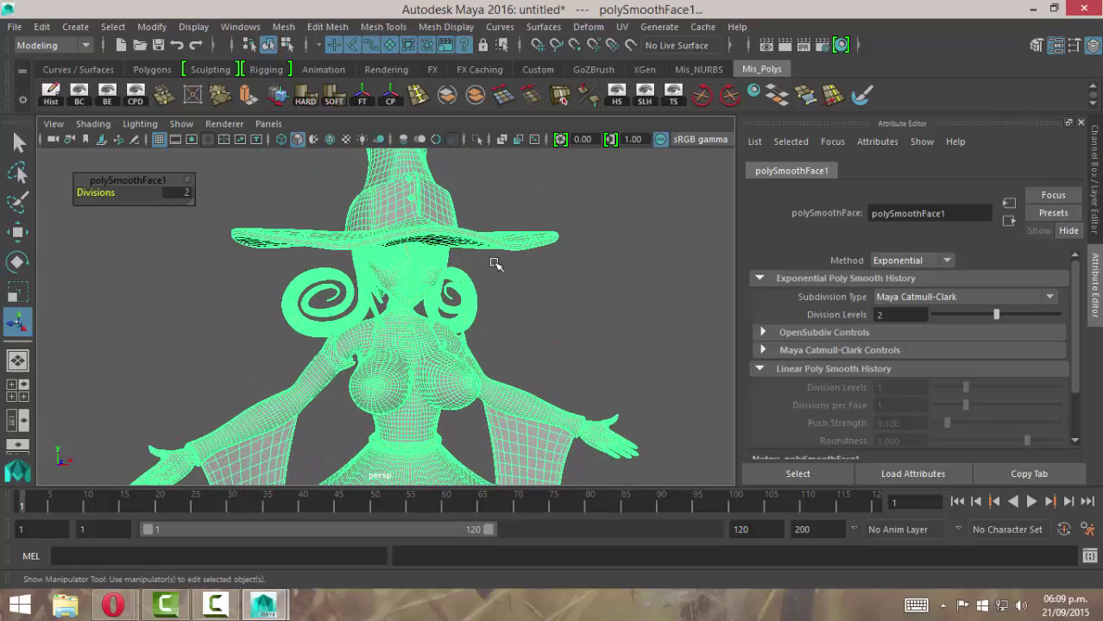
pyautogui.moveTo(464, 290)
pyautogui.keyDown('alt'); pyautogui.mouseDown()
pyautogui.moveTo(444, 289)
pyautogui.moveTo(485, 288)
pyautogui.mouseUp(); pyautogui.keyUp('alt')
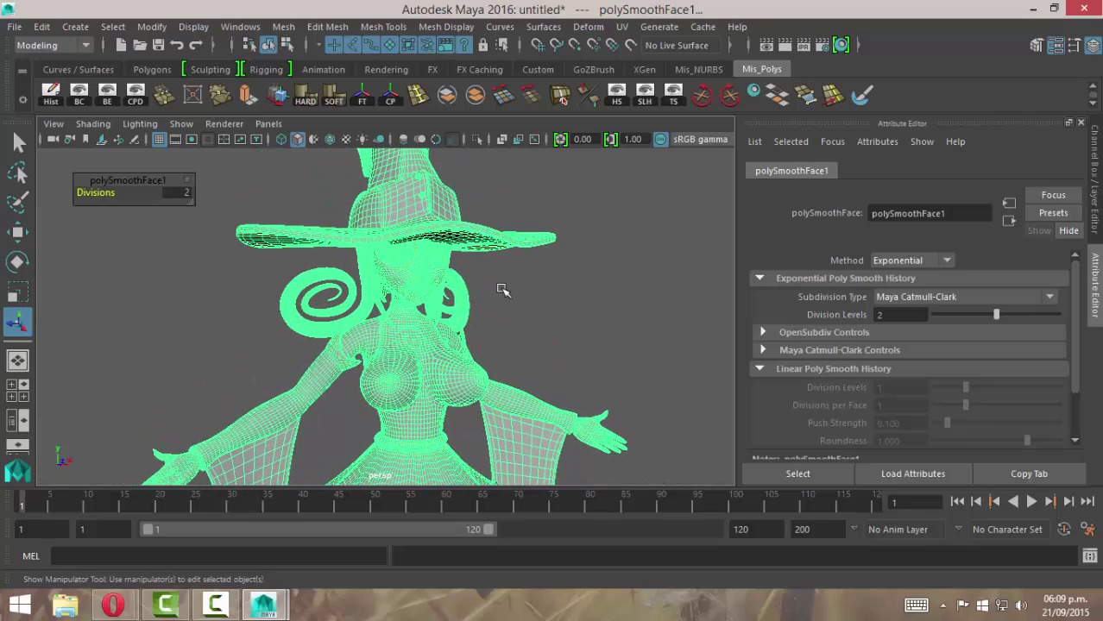